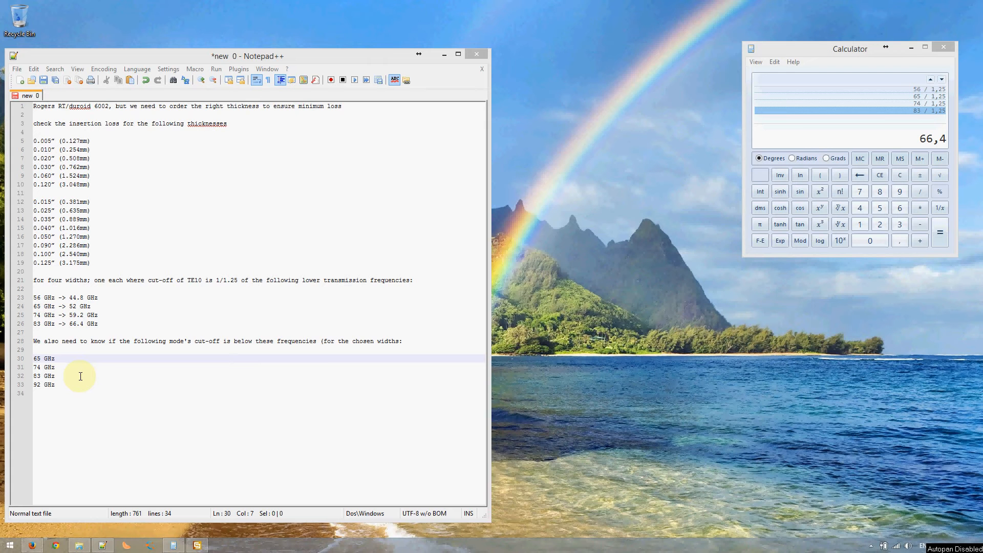
After checking the SIW reference image, start a new project in CST Studio Suite
{"action": "left_click", "coordinate": [32, 545]}
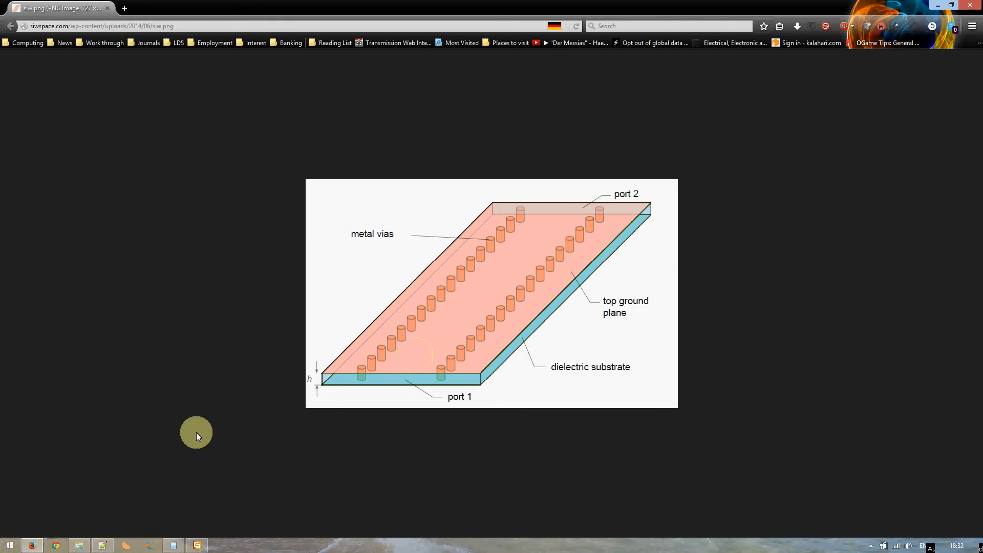
{"action": "left_click", "coordinate": [32, 545]}
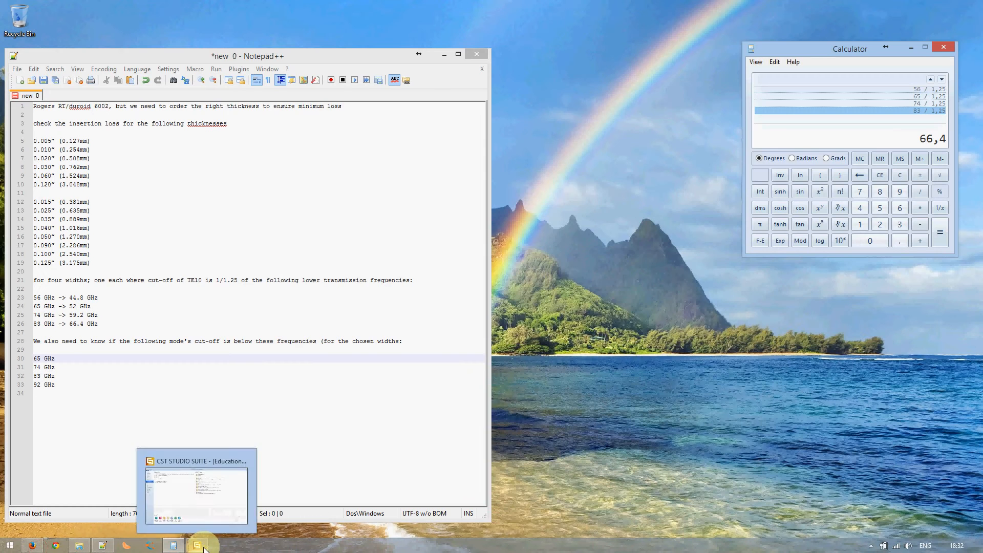
{"action": "left_click", "coordinate": [198, 545]}
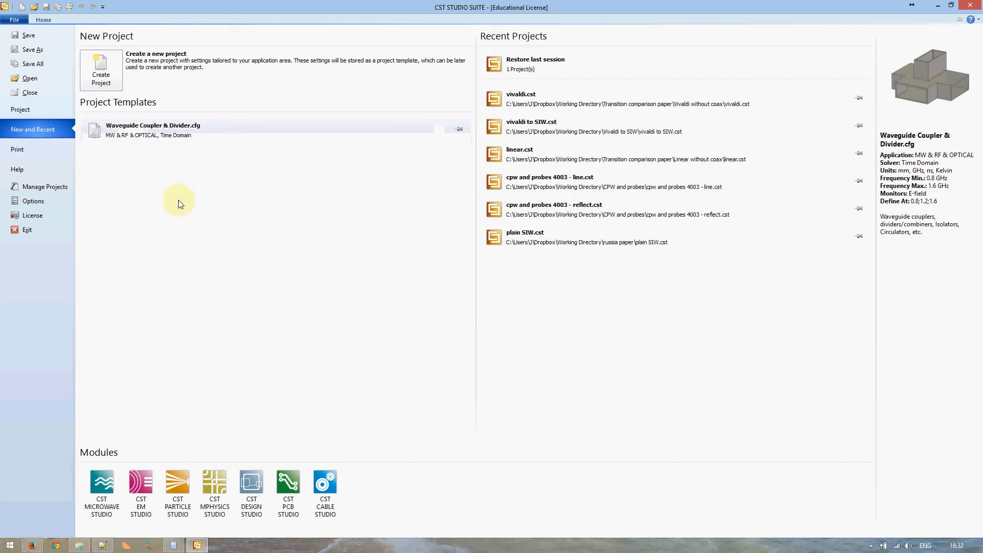
{"action": "left_click", "coordinate": [98, 73]}
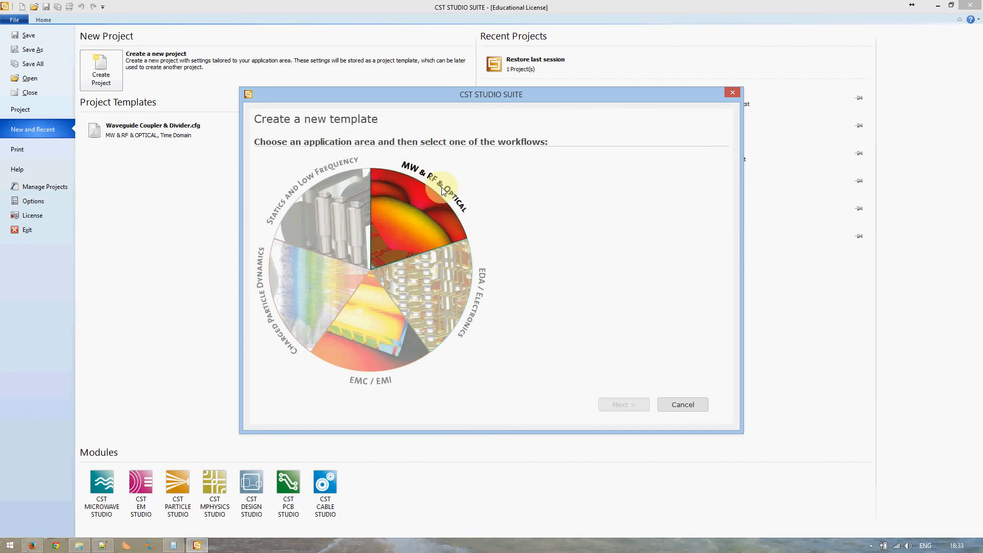
Choose MW & RF & OPTICAL > Circuit & Components, Waveguide Couplers & Dividers workflow, and Time Domain solver
{"action": "left_click", "coordinate": [409, 217]}
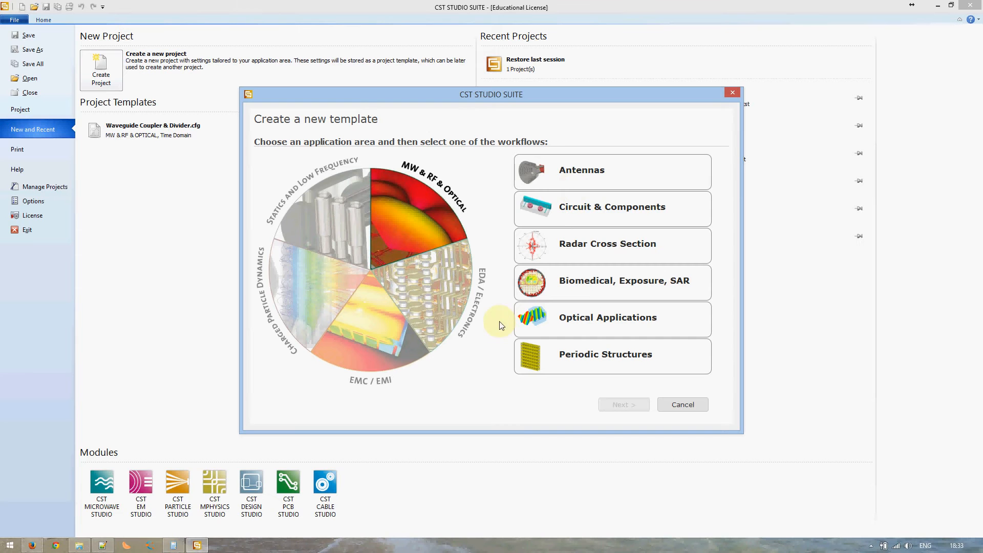
{"action": "left_click", "coordinate": [589, 207]}
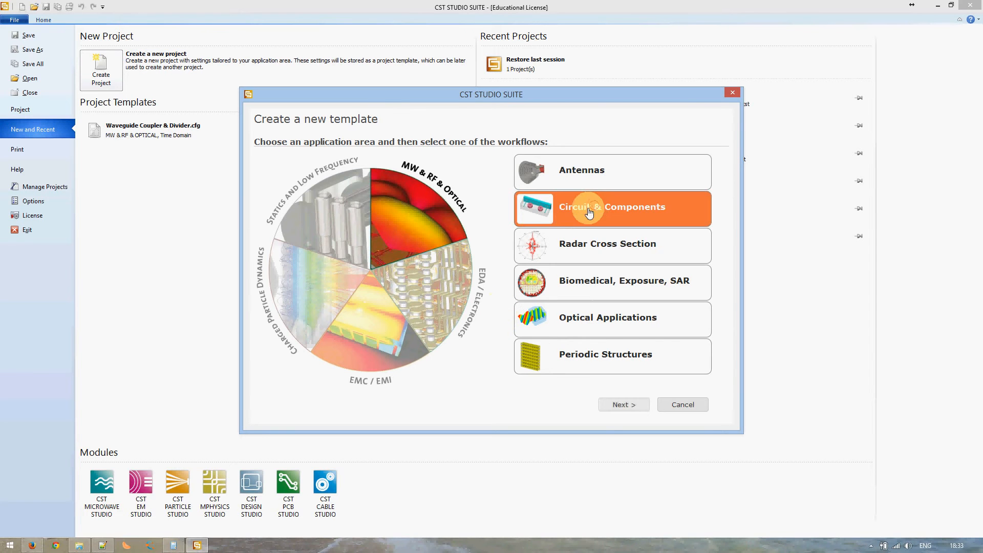
{"action": "left_click", "coordinate": [617, 410]}
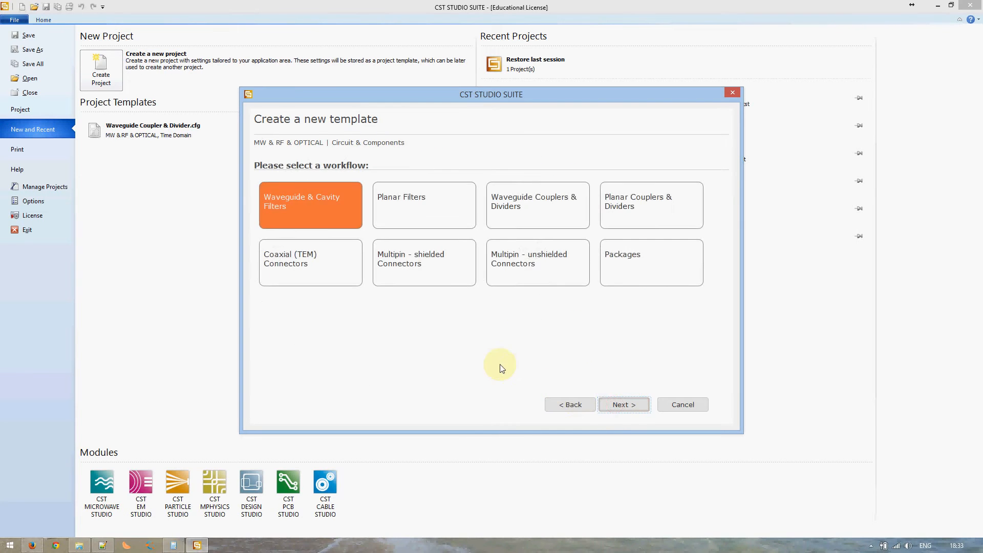
{"action": "left_click", "coordinate": [536, 199]}
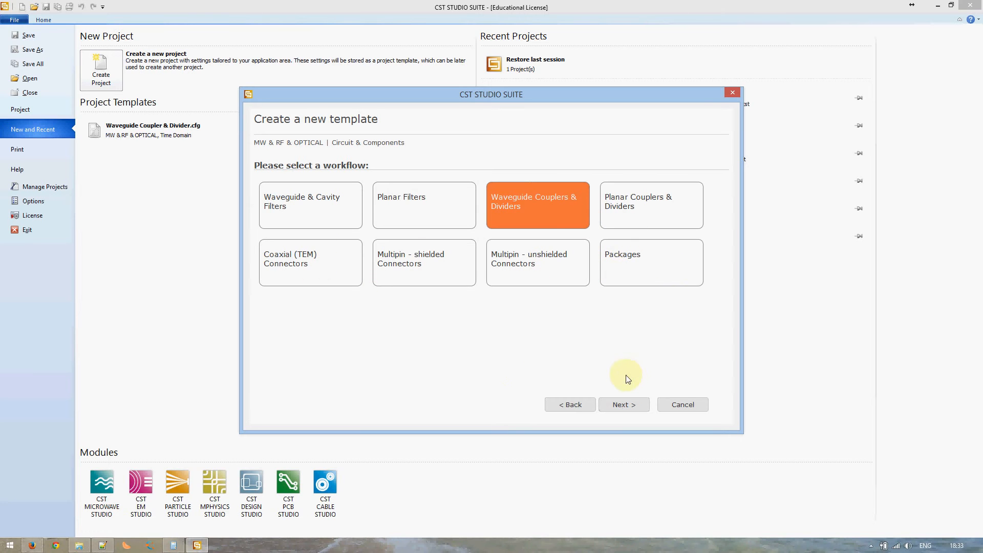
{"action": "left_click", "coordinate": [625, 405]}
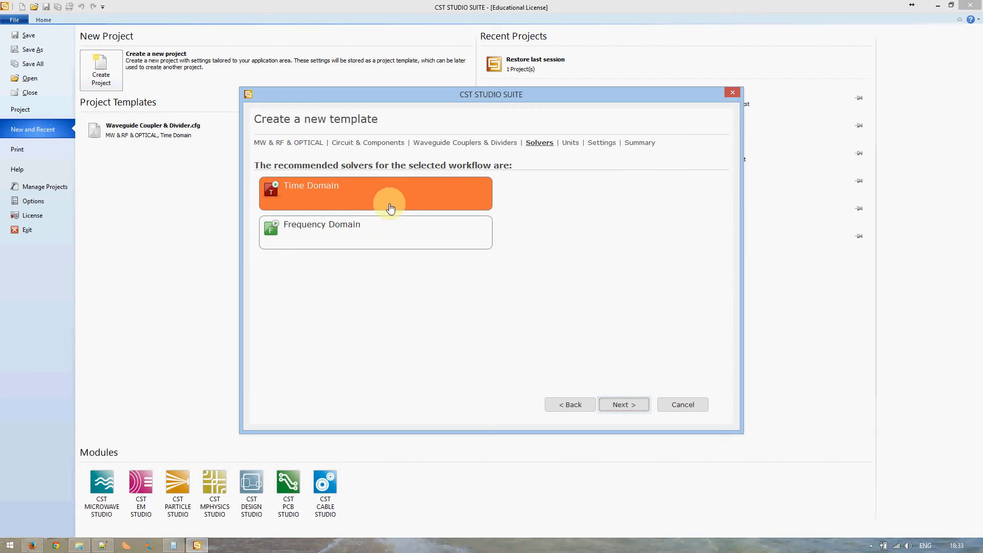
{"action": "left_click", "coordinate": [624, 405]}
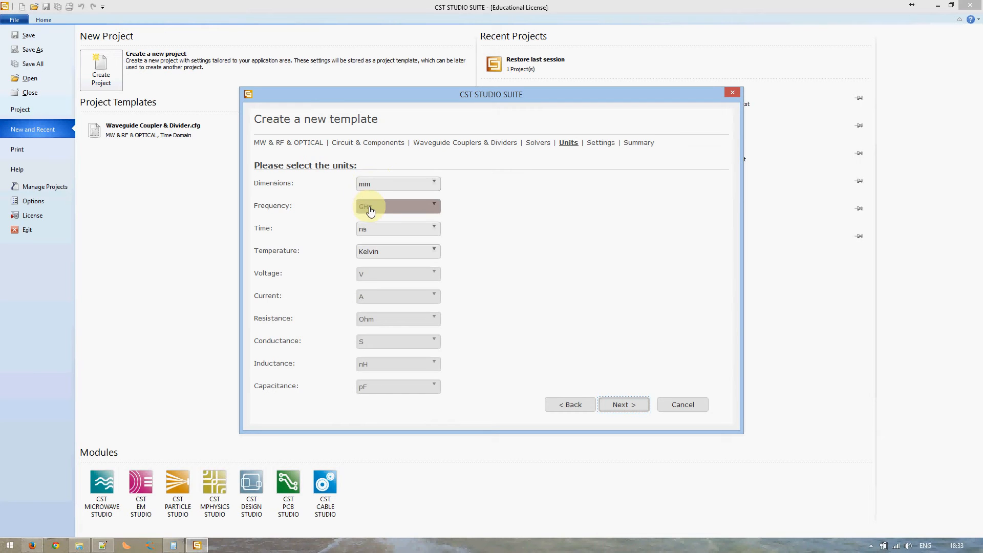
Confirm millimetres as the length unit, keeping GHz, ns and Kelvin defaults, and continue
{"action": "left_click", "coordinate": [102, 544]}
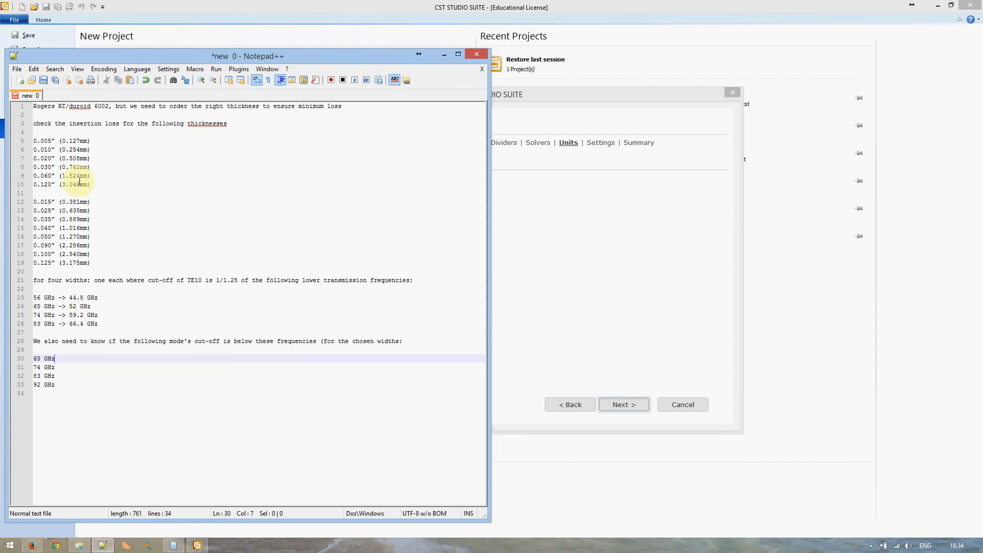
{"action": "left_click", "coordinate": [525, 119]}
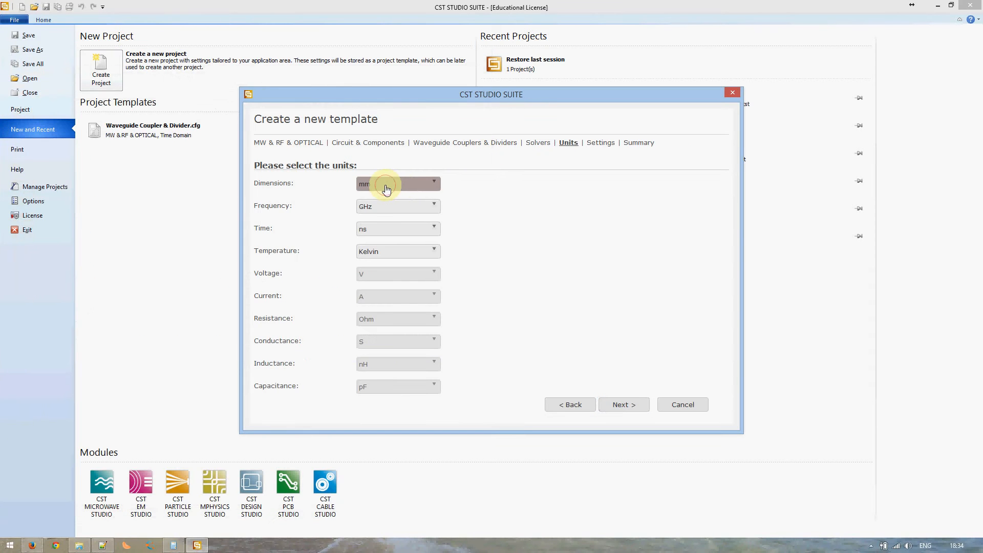
{"action": "left_click", "coordinate": [387, 188]}
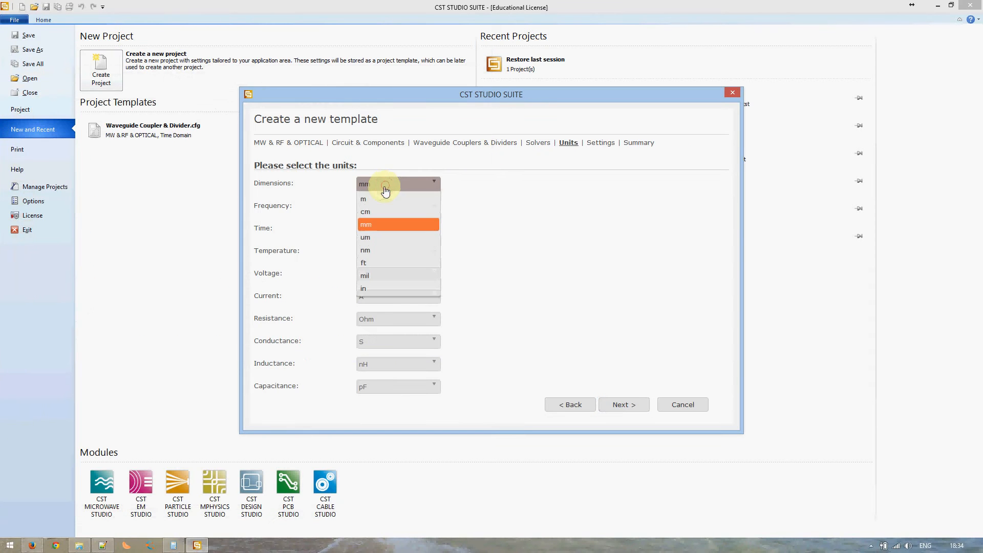
{"action": "left_click", "coordinate": [478, 208]}
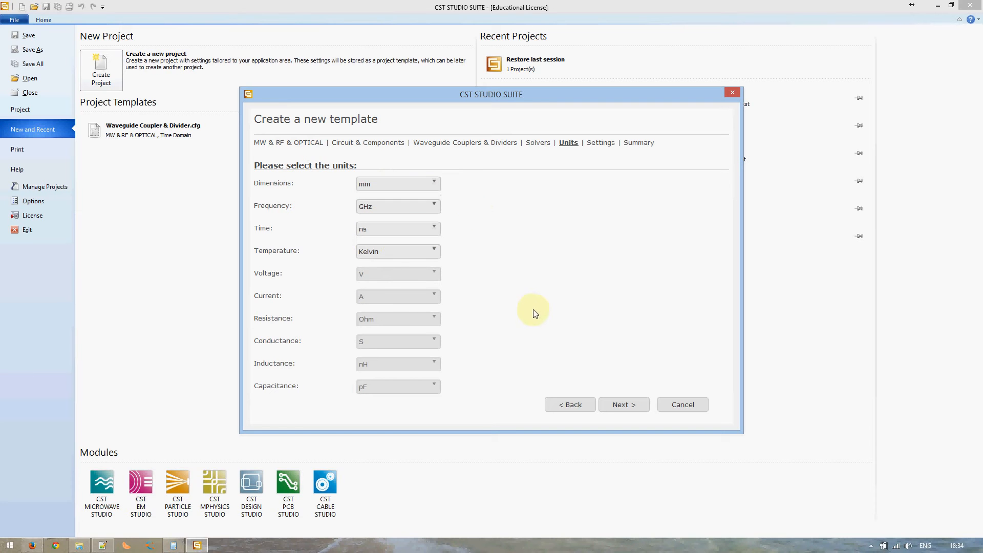
{"action": "left_click", "coordinate": [618, 407]}
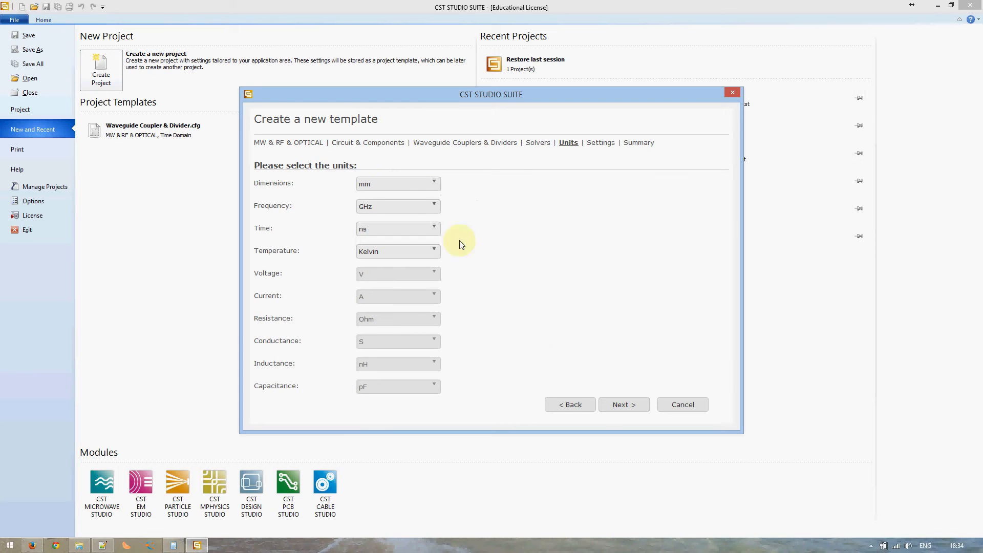
{"action": "left_click", "coordinate": [387, 184]}
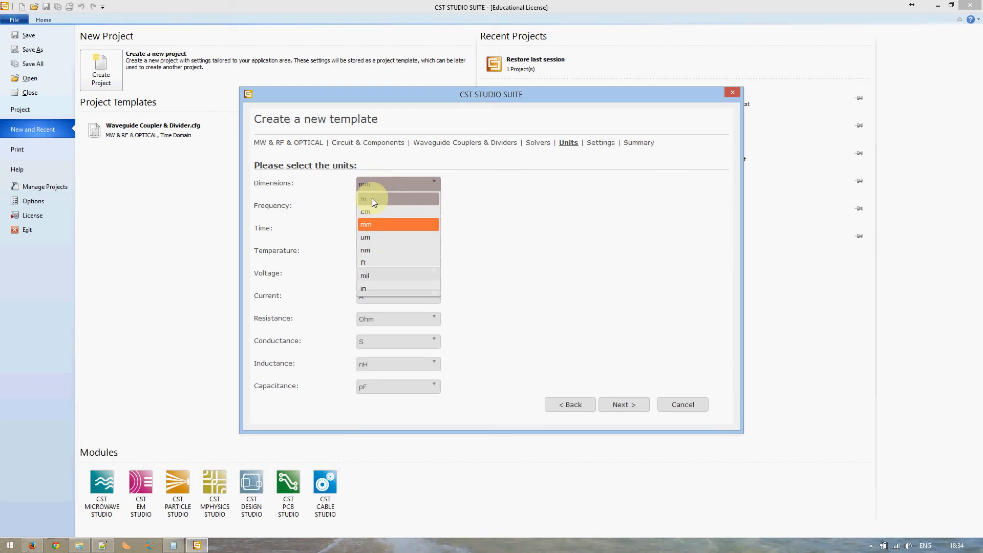
{"action": "left_click", "coordinate": [502, 199]}
{"action": "left_click", "coordinate": [624, 406]}
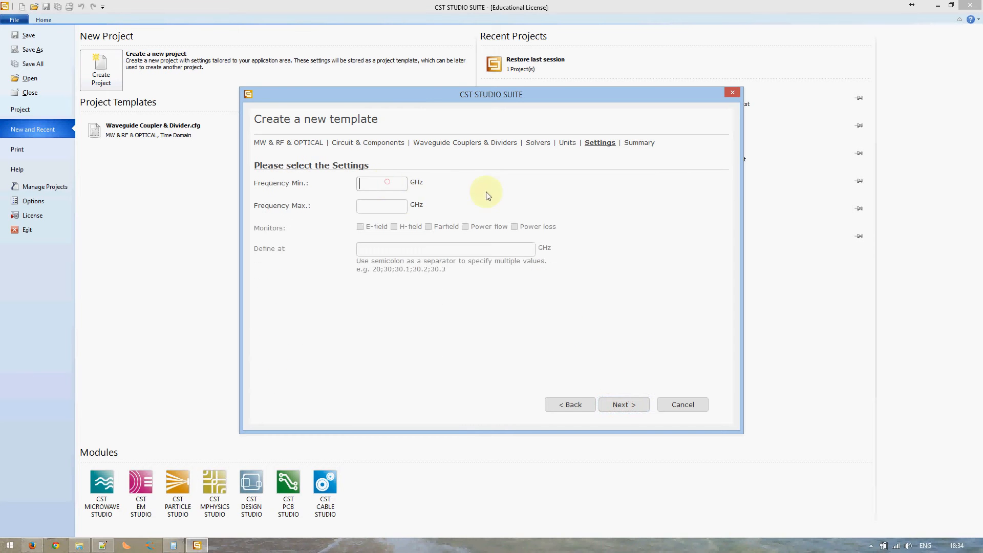
Enter Frequency Min. 56 and Frequency Max. 83 GHz, then continue to the summary
{"action": "left_click", "coordinate": [95, 549]}
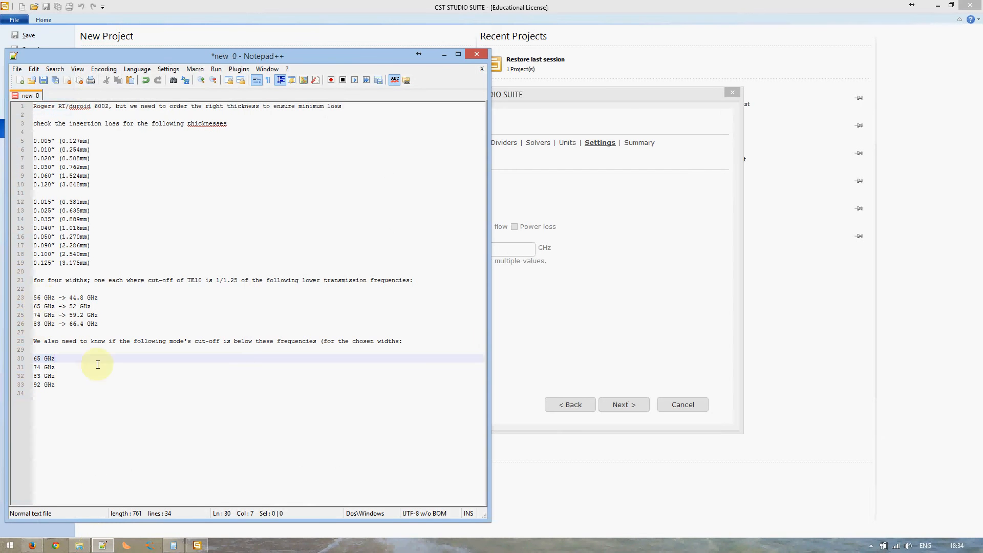
{"action": "left_click", "coordinate": [103, 545]}
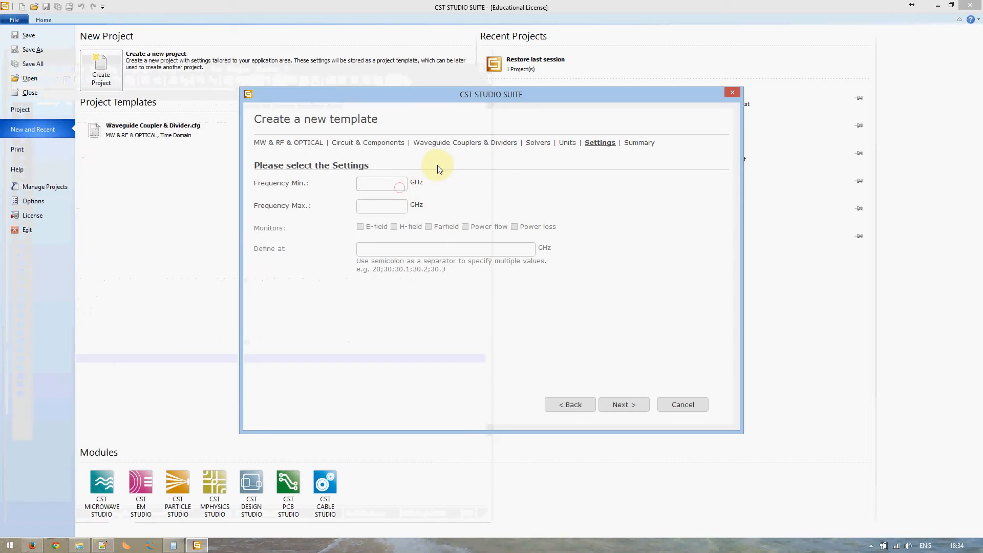
{"action": "type", "text": "56"}
{"action": "left_click", "coordinate": [384, 206]}
{"action": "type", "text": "83"}
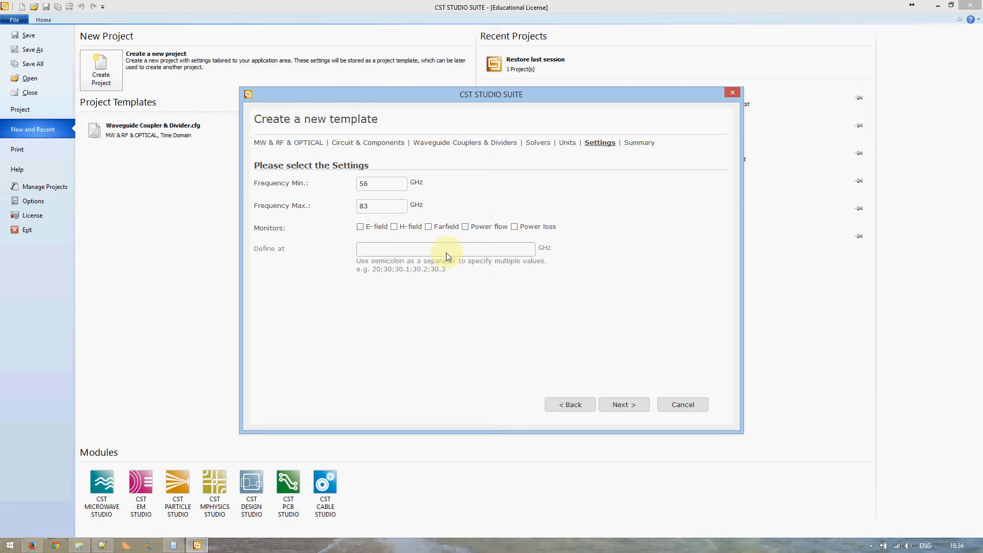
{"action": "left_click", "coordinate": [613, 407]}
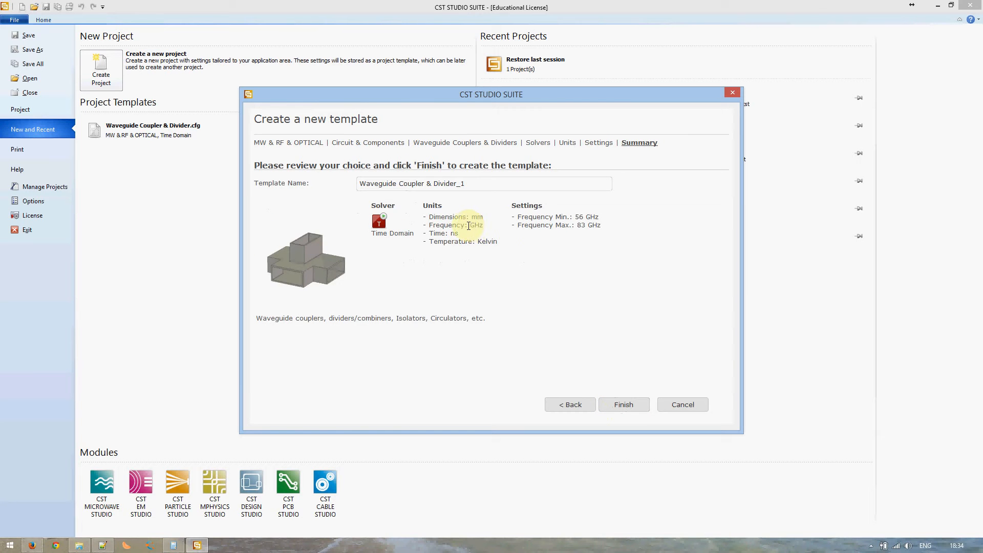
Keep the template name 'Waveguide Coupler & Divider_1' and finish to open project Untitled_0
{"action": "left_click_drag", "start_coordinate": [465, 184], "coordinate": [456, 183]}
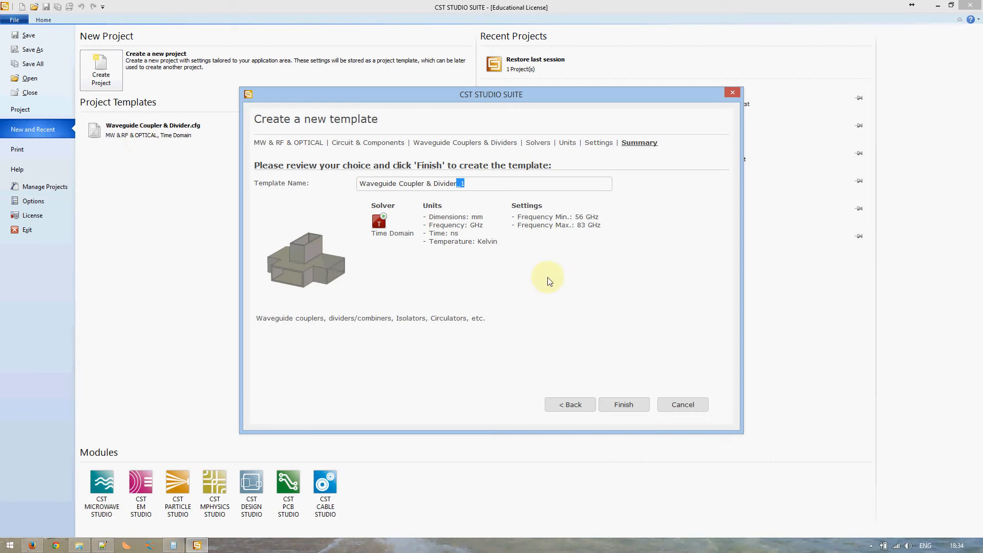
{"action": "left_click", "coordinate": [559, 289]}
{"action": "left_click", "coordinate": [624, 408]}
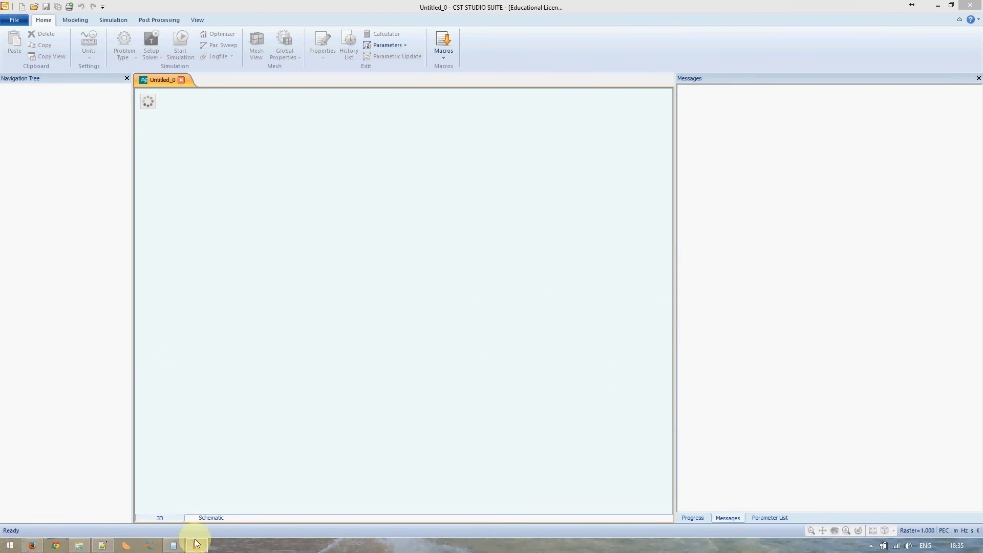
{"action": "mouse_move", "coordinate": [193, 543]}
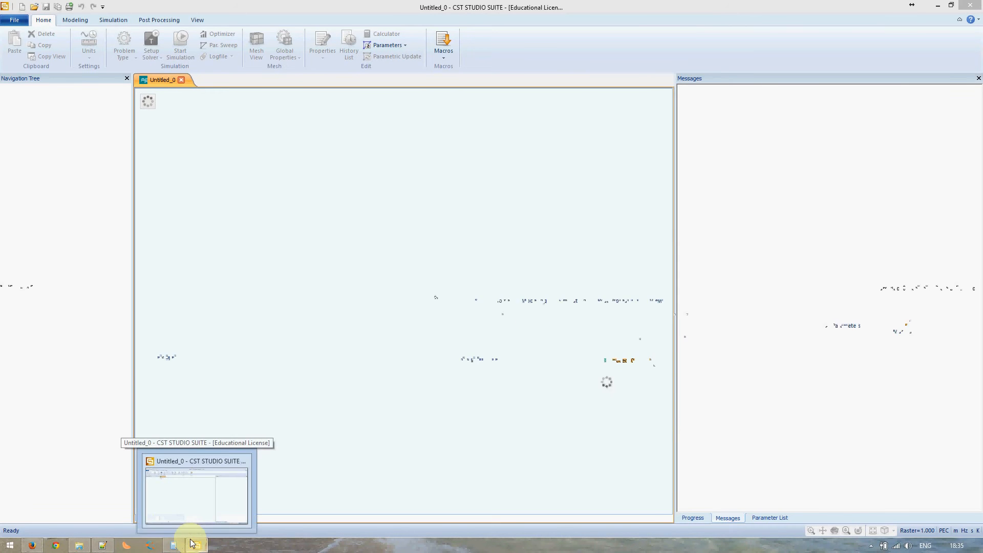
Dismiss the screen recorder's tray menu, then show the Progress and Parameter List panels
{"action": "left_click", "coordinate": [871, 545]}
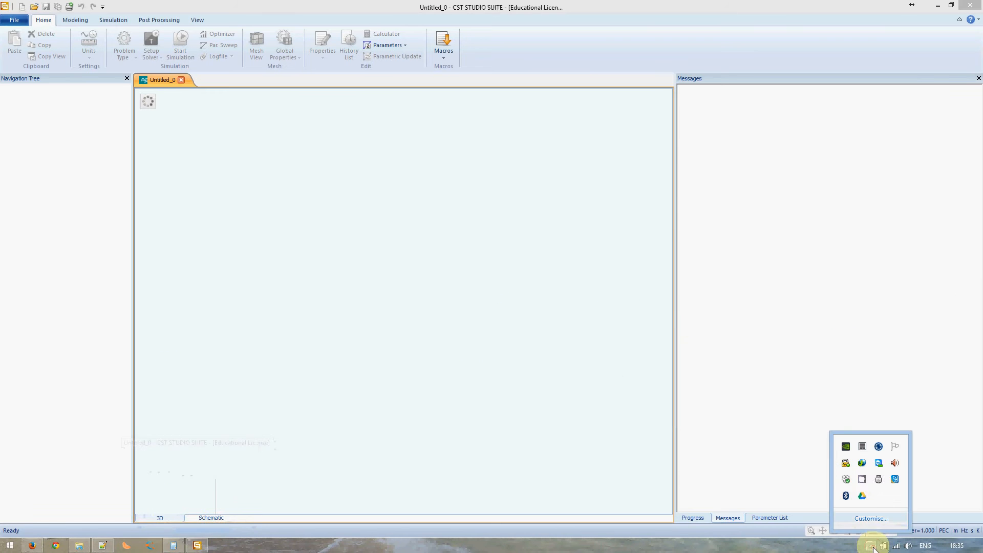
{"action": "right_click", "coordinate": [864, 480]}
{"action": "left_click", "coordinate": [711, 423]}
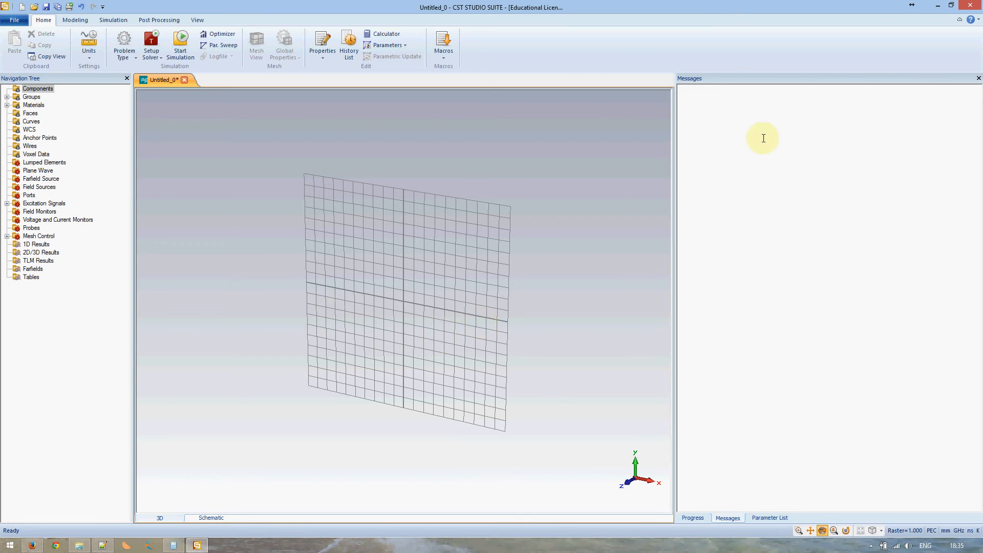
{"action": "left_click", "coordinate": [701, 519]}
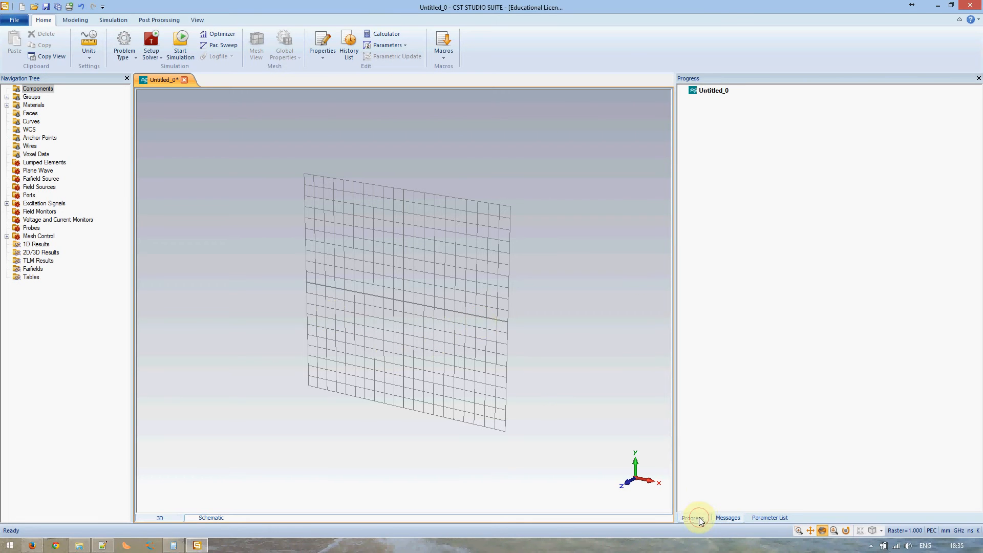
{"action": "left_click", "coordinate": [768, 518]}
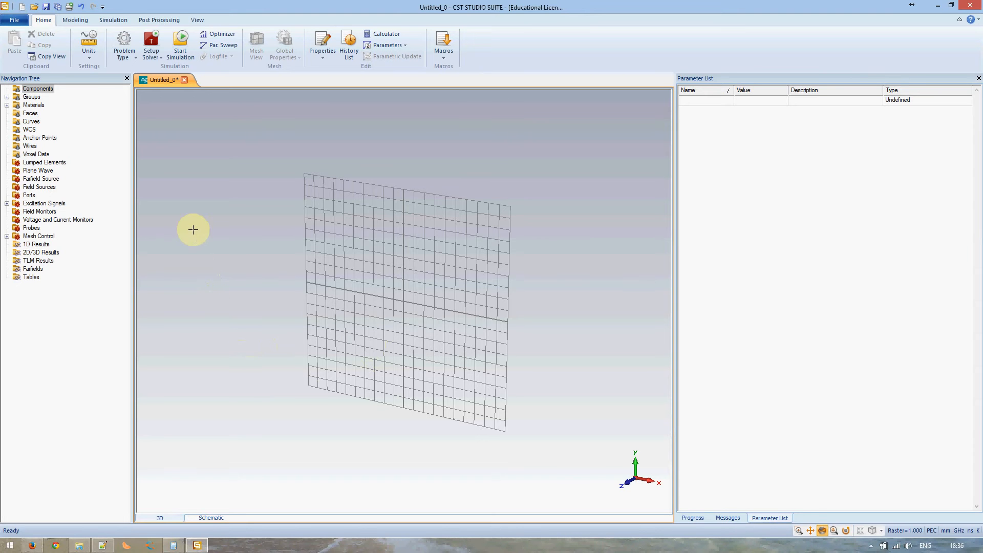
Start the Brick tool from the Modeling tab's Shapes group
{"action": "left_click", "coordinate": [77, 20]}
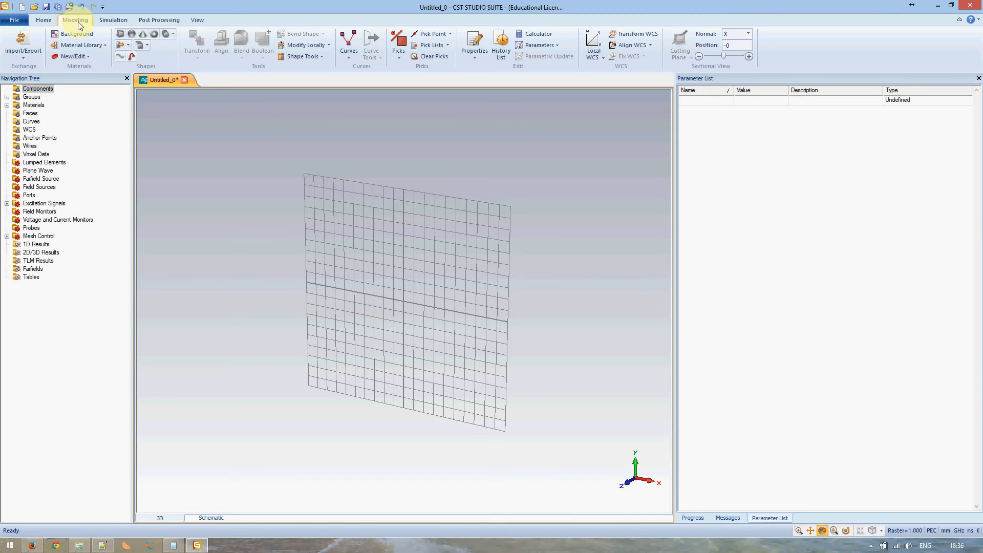
{"action": "left_click", "coordinate": [117, 34]}
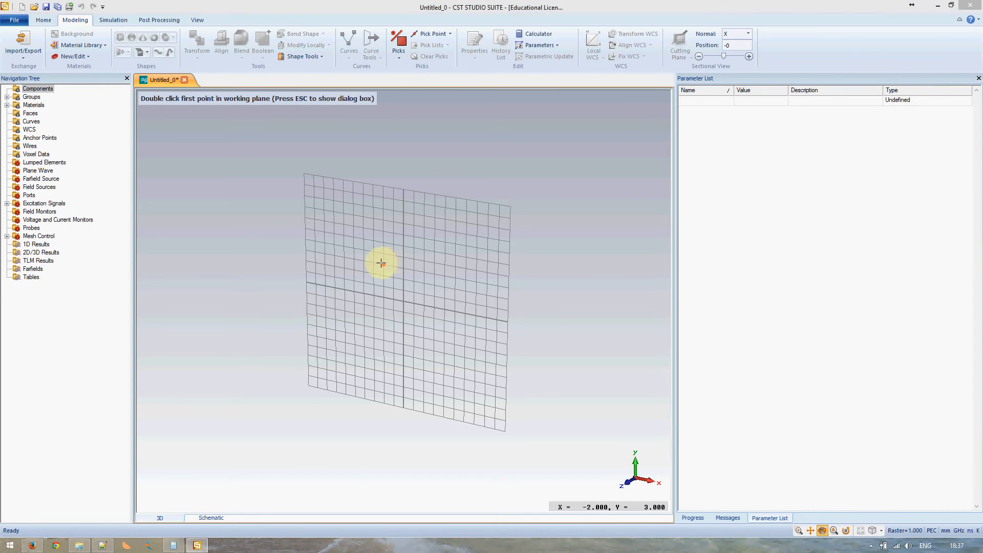
Open the Brick dialog, name the brick rf_substrate, and set X limits to ±substrate_width/2
{"action": "key", "text": "Escape"}
{"action": "left_click_drag", "start_coordinate": [889, 17], "coordinate": [622, 189]}
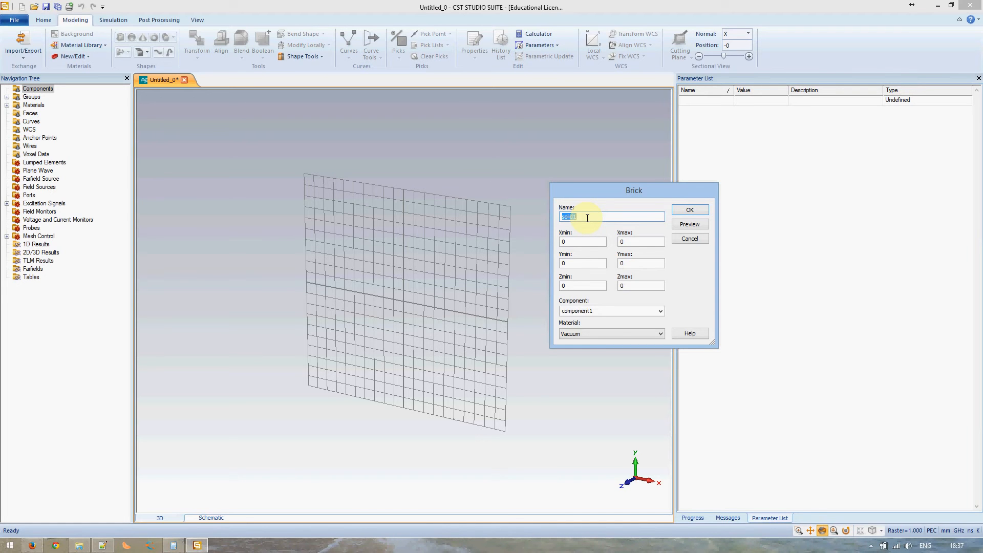
{"action": "type", "text": "rf_substrate"}
{"action": "left_click", "coordinate": [579, 243]}
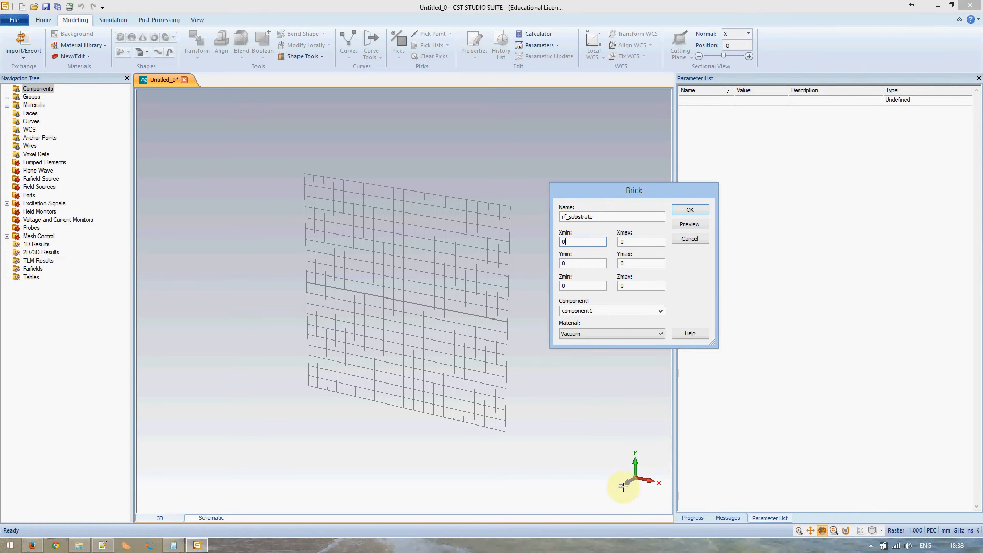
{"action": "double_click", "coordinate": [574, 241]}
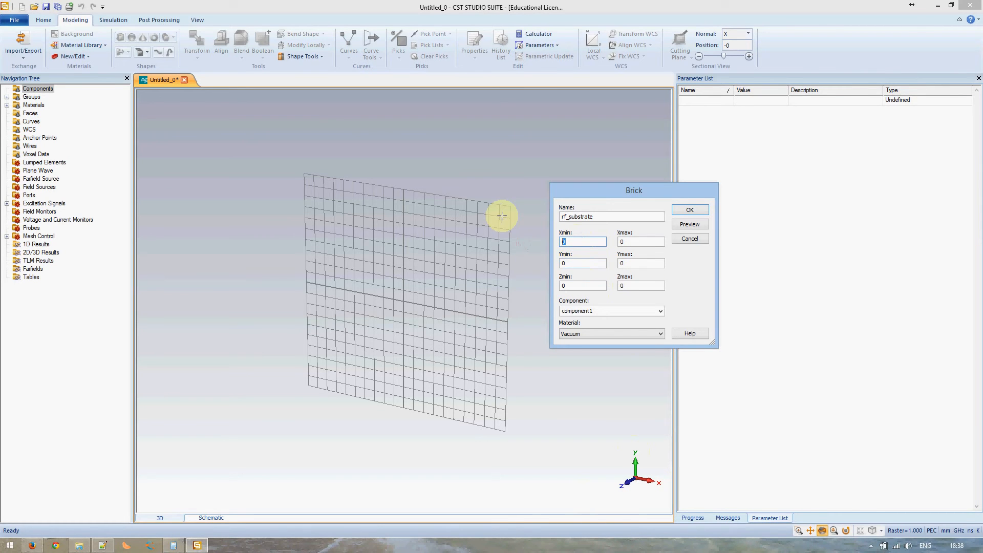
{"action": "type", "text": "-"}
{"action": "type", "text": "dht"}
{"action": "type", "text": "/2"}
{"action": "type", "text": "substrate_width/2"}
Set Y limits to ±substrate_length/2 and Z limits to ±substrate_height/2
{"action": "key", "text": "Tab"}
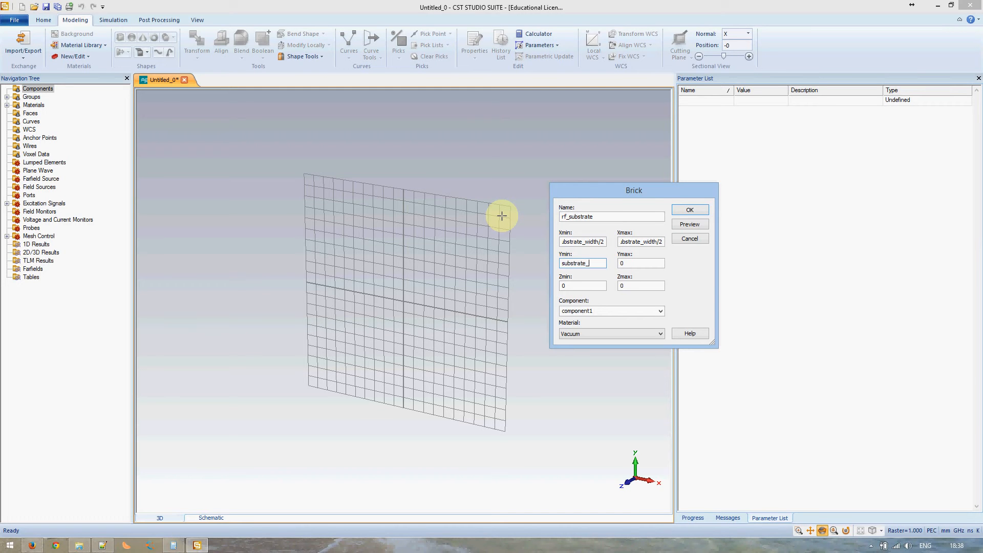
{"action": "type", "text": "substrate_length/2"}
{"action": "key", "text": "Home"}
{"action": "type", "text": "-"}
{"action": "type", "text": "s"}
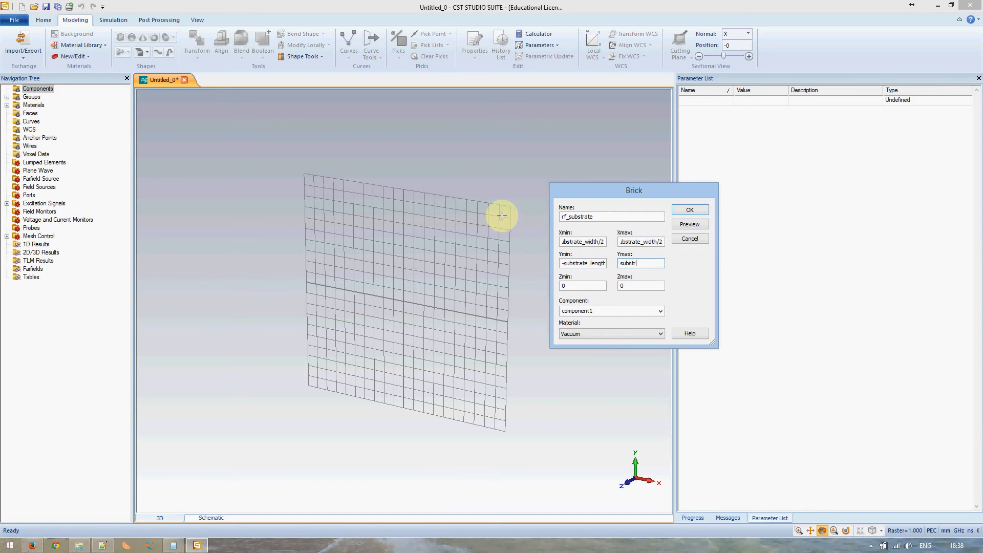
{"action": "type", "text": "ubstrate_length/2"}
{"action": "key", "text": "Tab"}
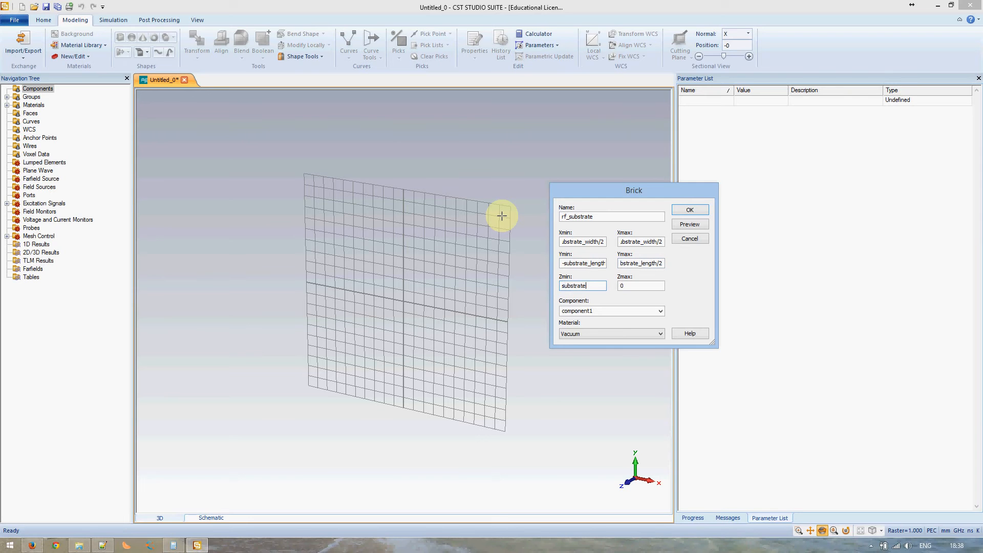
{"action": "type", "text": "substrate_height/2"}
{"action": "key", "text": "Home"}
{"action": "type", "text": "-"}
{"action": "key", "text": "End"}
{"action": "key", "text": "Tab"}
{"action": "type", "text": "substrate_hei"}
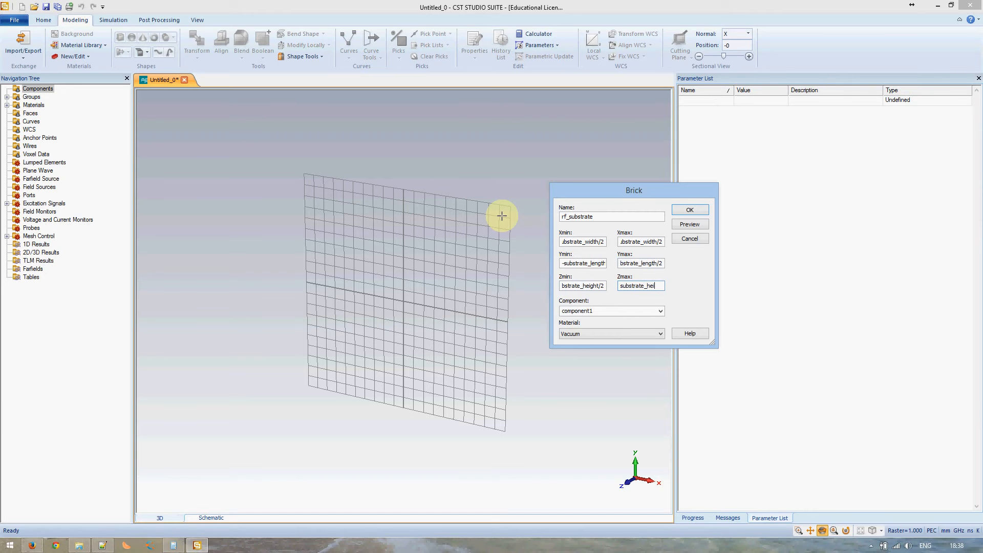
{"action": "type", "text": "ght/2"}
Change Zmin and Zmax to use substrate_thickness/2 instead of substrate_height
{"action": "double_click", "coordinate": [573, 243]}
{"action": "left_click", "coordinate": [565, 242]}
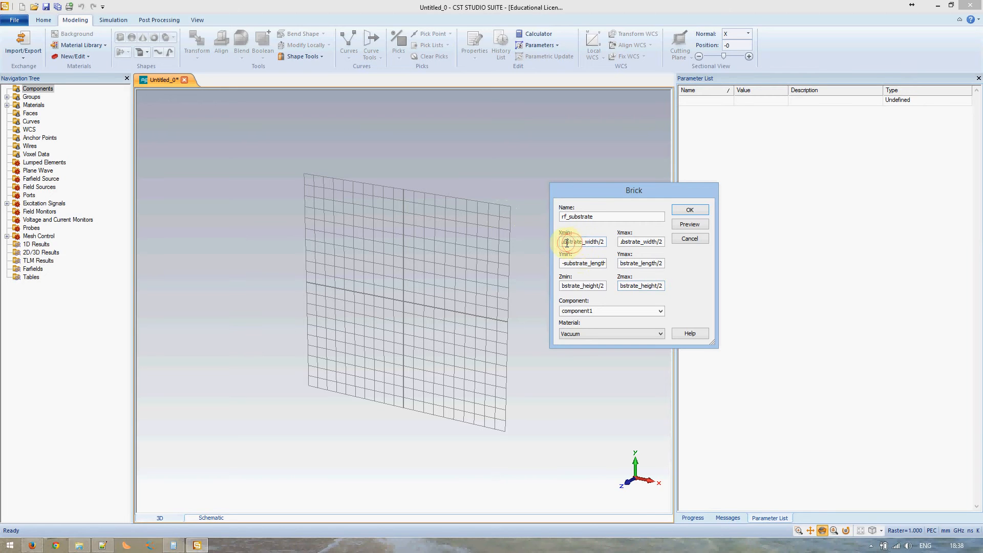
{"action": "left_click_drag", "start_coordinate": [599, 242], "coordinate": [564, 243]}
{"action": "left_click", "coordinate": [579, 283]}
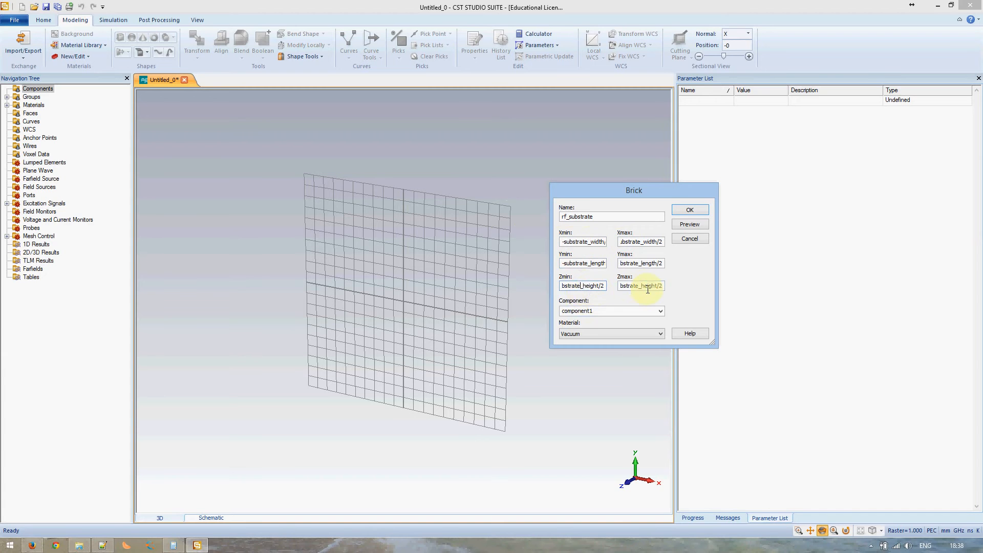
{"action": "left_click_drag", "start_coordinate": [582, 286], "coordinate": [596, 285]}
{"action": "type", "text": "thickness"}
{"action": "left_click_drag", "start_coordinate": [641, 286], "coordinate": [657, 286]}
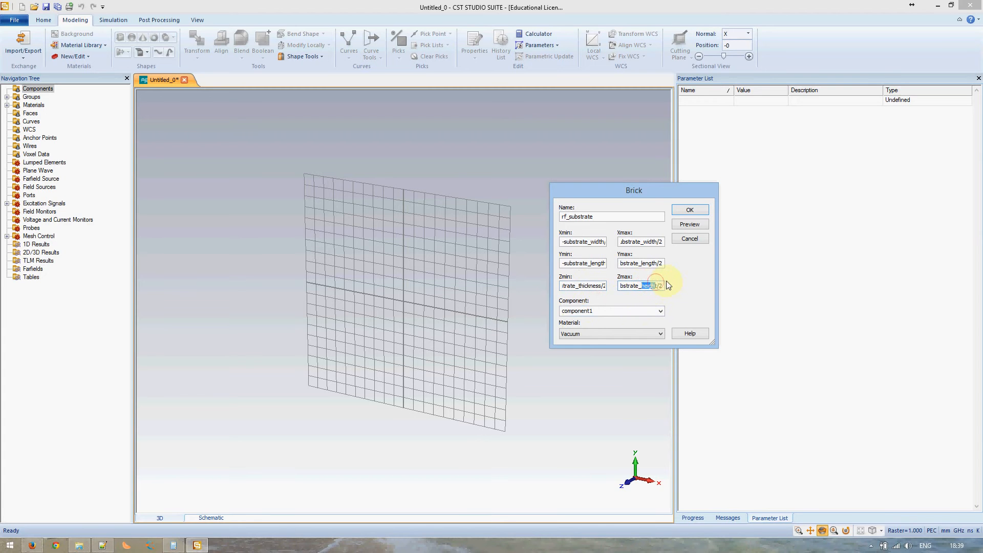
{"action": "key", "text": "BackSpace"}
{"action": "type", "text": "thickness"}
Assign the brick to component 'board' and preview it to prompt for missing parameters
{"action": "double_click", "coordinate": [598, 311]}
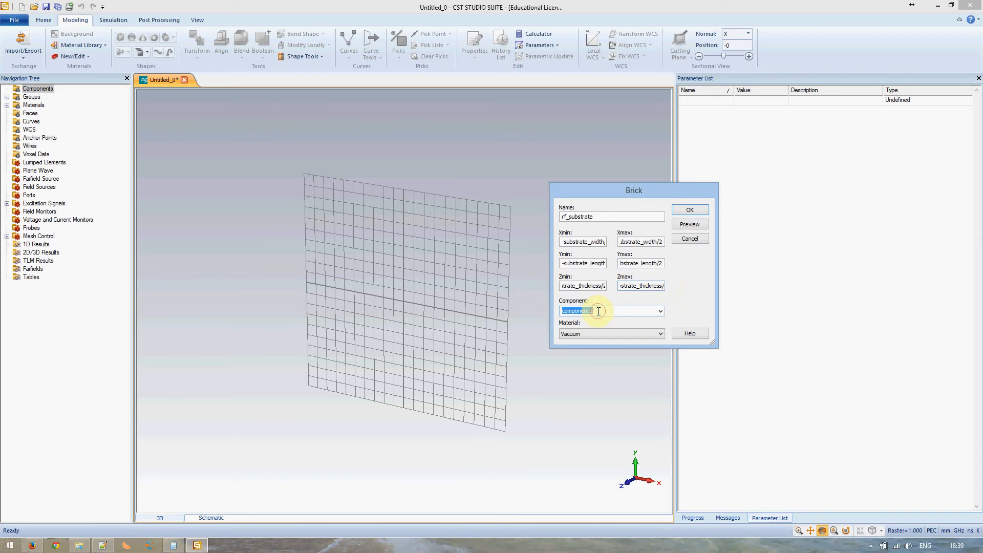
{"action": "type", "text": "board"}
{"action": "left_click", "coordinate": [699, 227]}
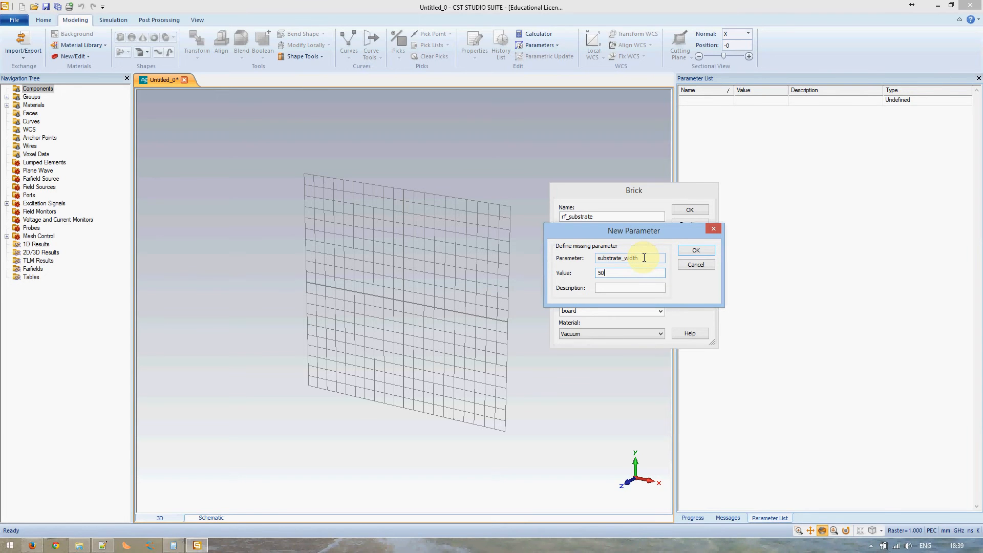
Confirm substrate_width = 50, substrate_length = 70 and substrate_thickness = 1 in the New Parameter prompts
{"action": "left_click", "coordinate": [689, 250]}
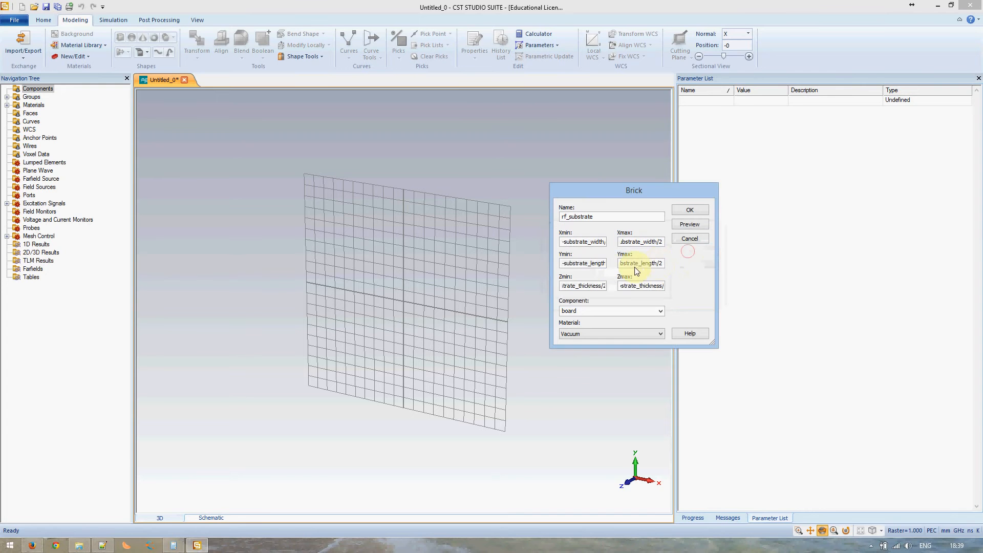
{"action": "left_click", "coordinate": [689, 224]}
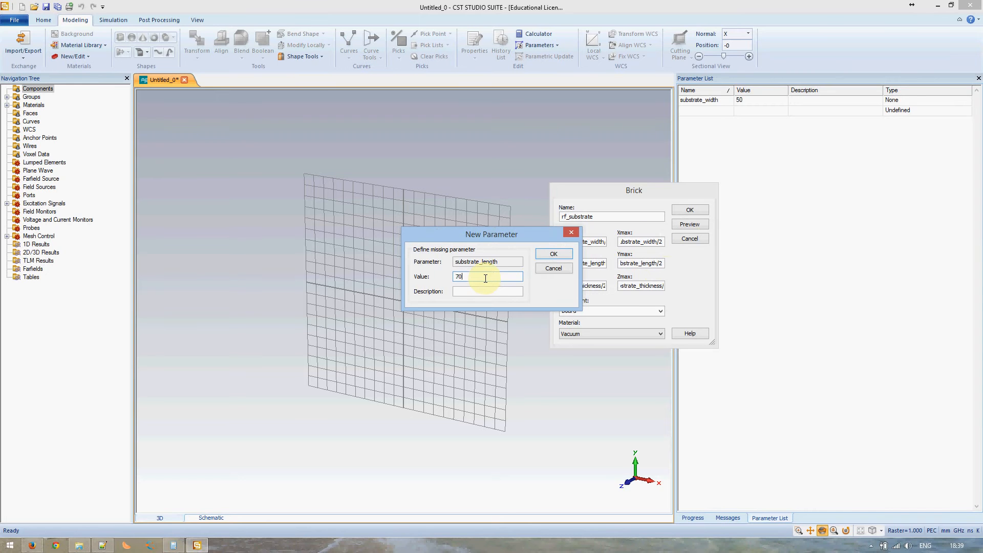
{"action": "left_click", "coordinate": [552, 255]}
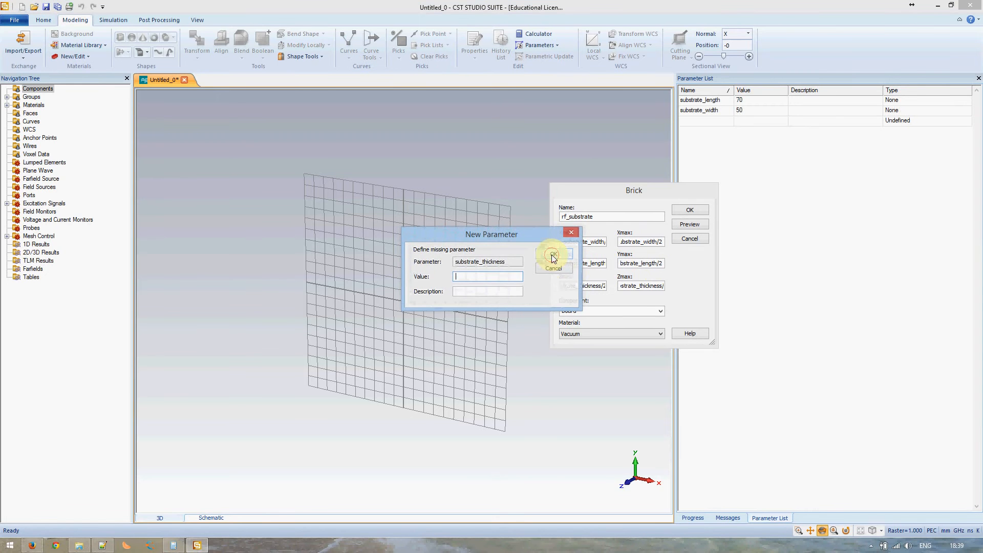
{"action": "type", "text": "1"}
{"action": "left_click", "coordinate": [554, 257]}
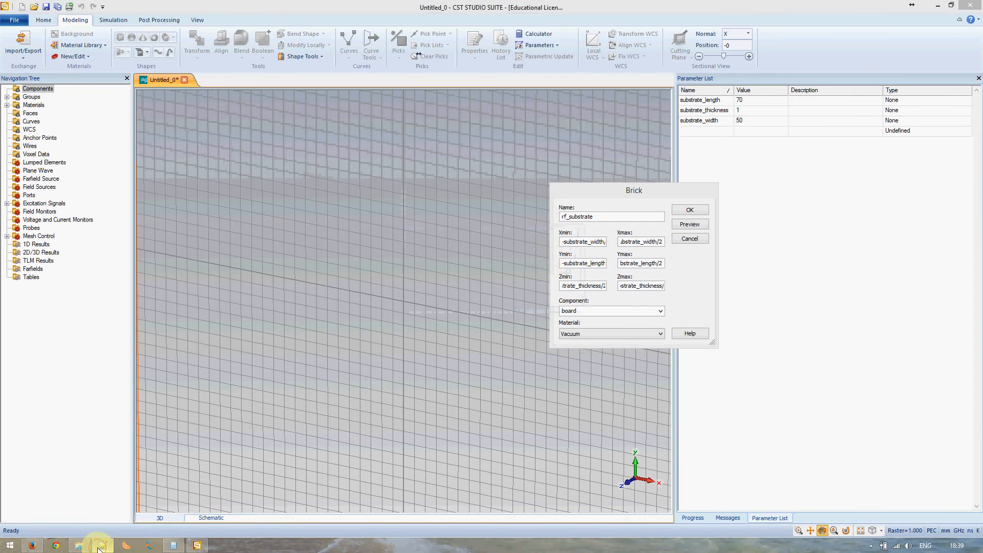
Check the substrate thickness notes, then preview the rf_substrate brick
{"action": "left_click", "coordinate": [101, 545]}
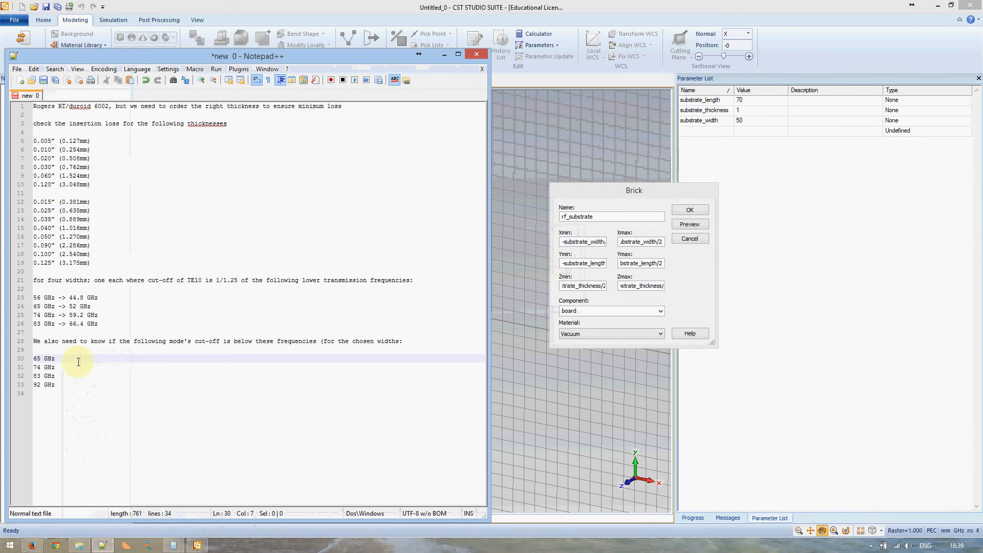
{"action": "left_click", "coordinate": [102, 545]}
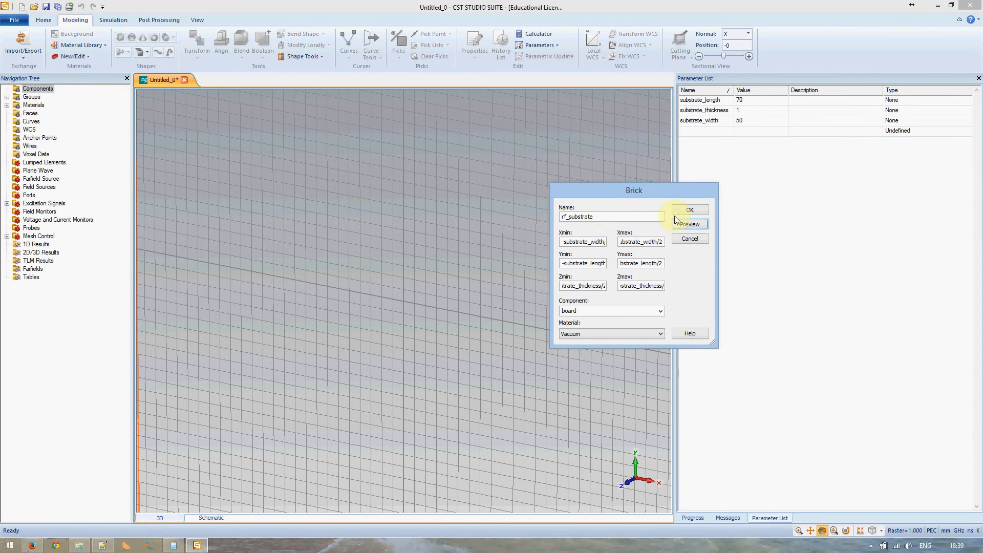
{"action": "left_click", "coordinate": [685, 225]}
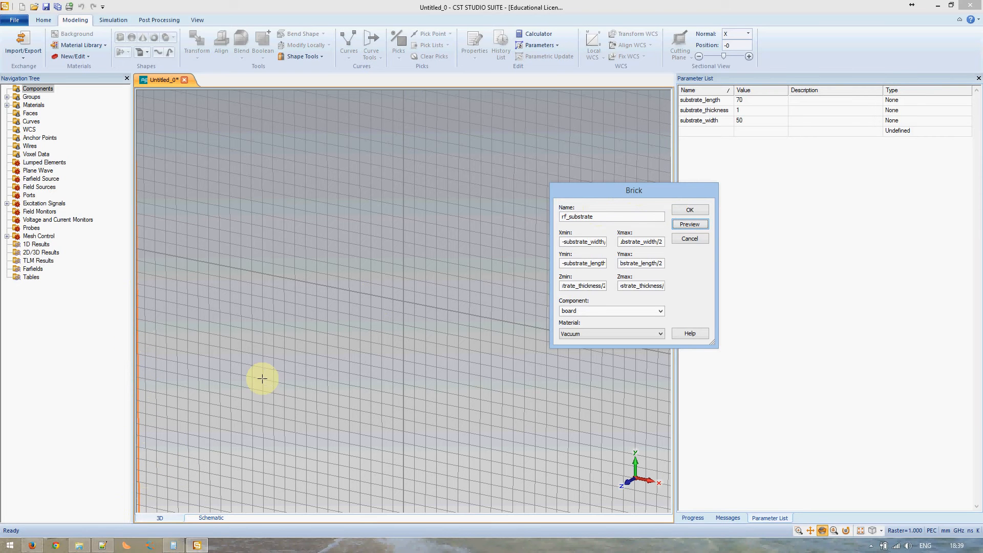
Zoom, pan and tilt the 3D view to inspect the flat board preview
{"action": "left_click", "coordinate": [307, 300]}
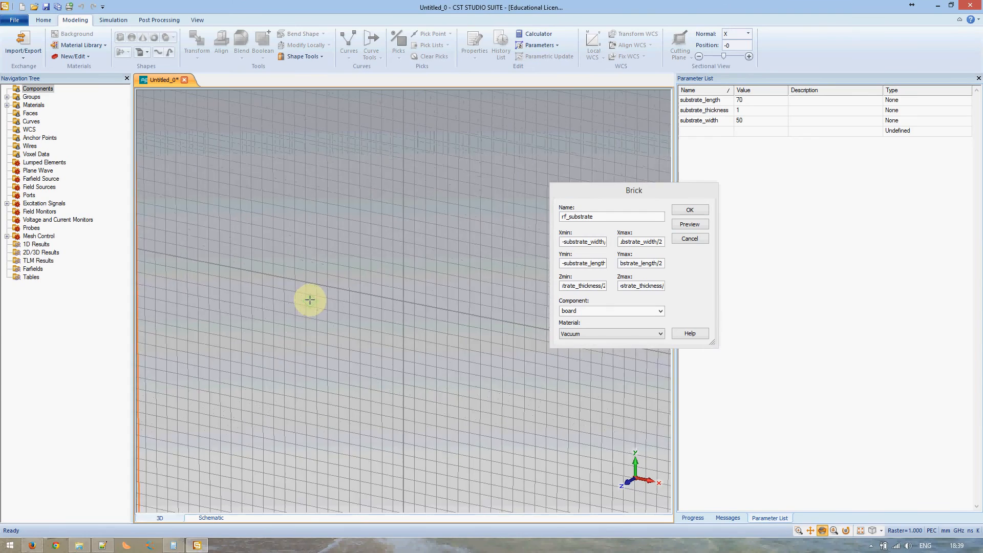
{"action": "scroll", "coordinate": [310, 300], "scroll_direction": "down", "scroll_amount": 5}
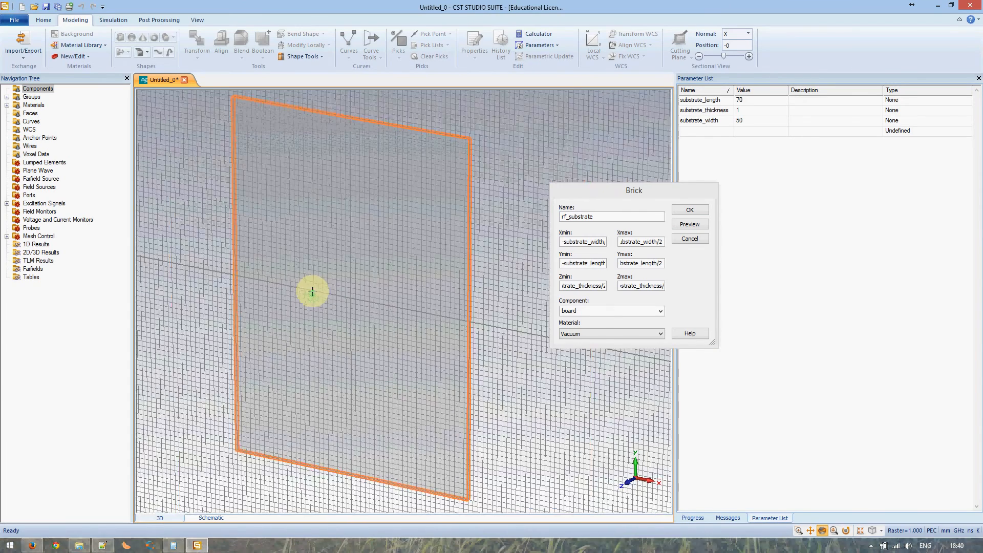
{"action": "scroll", "coordinate": [312, 290], "scroll_direction": "up", "scroll_amount": 2}
{"action": "scroll", "coordinate": [312, 288], "scroll_direction": "down", "scroll_amount": 3}
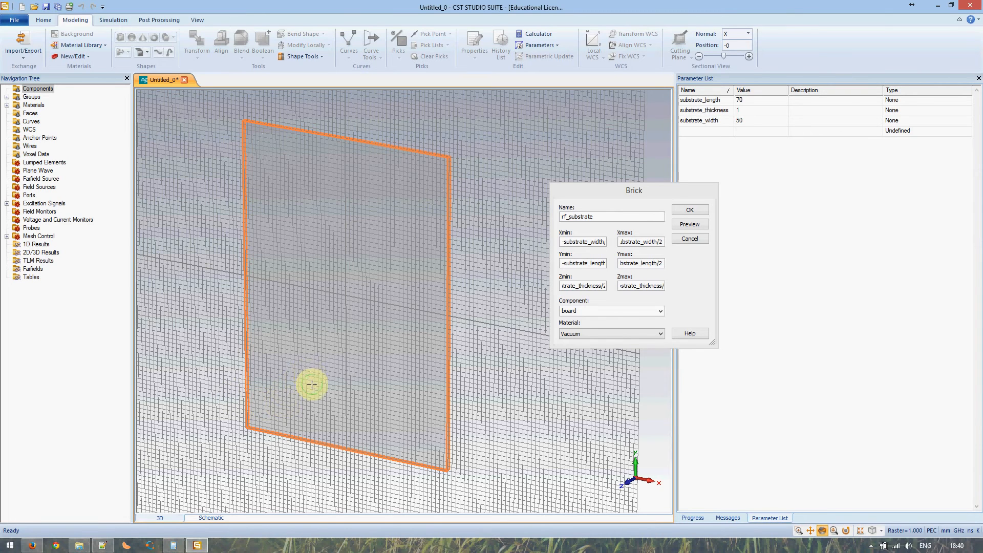
{"action": "middle_click_drag", "start_coordinate": [311, 384], "coordinate": [334, 378]}
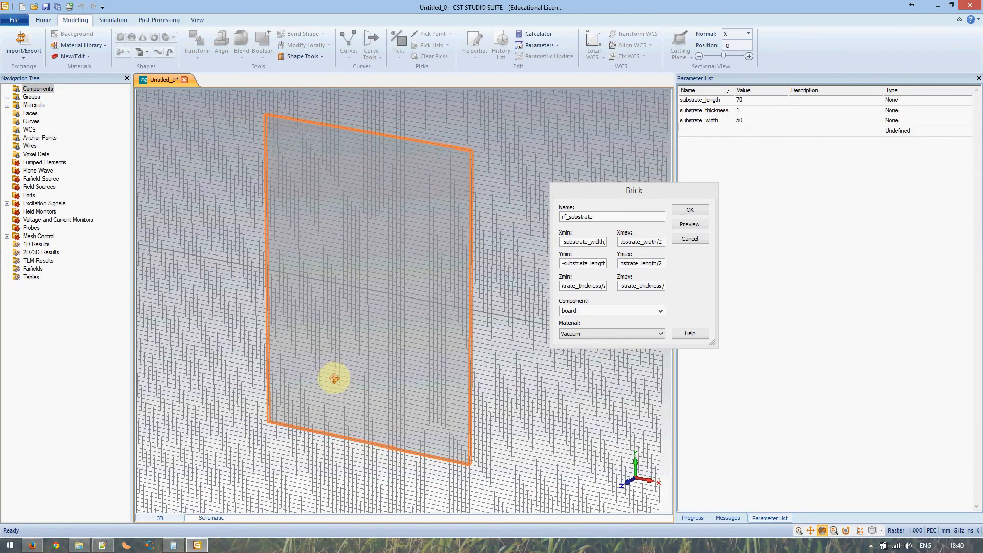
{"action": "left_click_drag", "start_coordinate": [334, 379], "coordinate": [401, 349]}
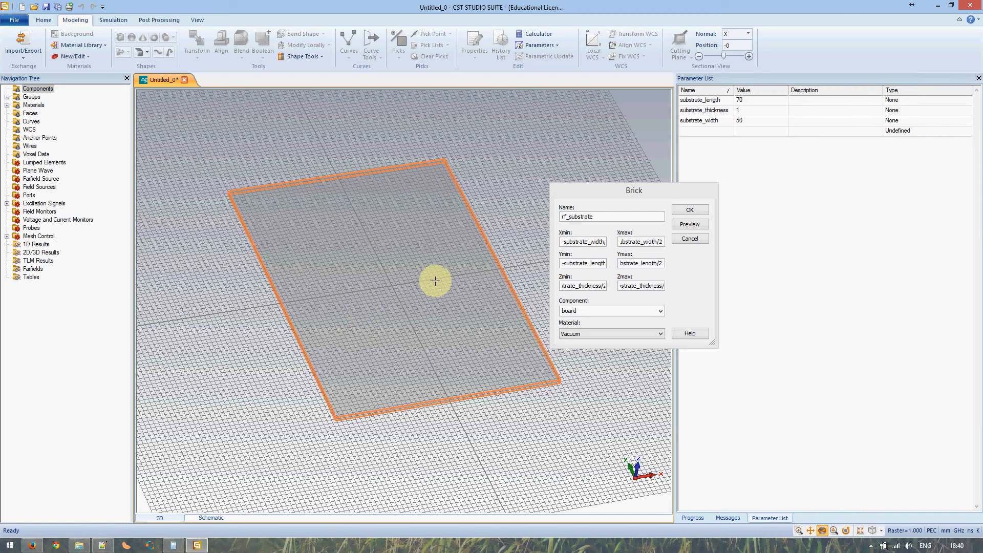
Open the material library and select Rogers RT6002 (lossy) for the substrate
{"action": "left_click", "coordinate": [573, 333]}
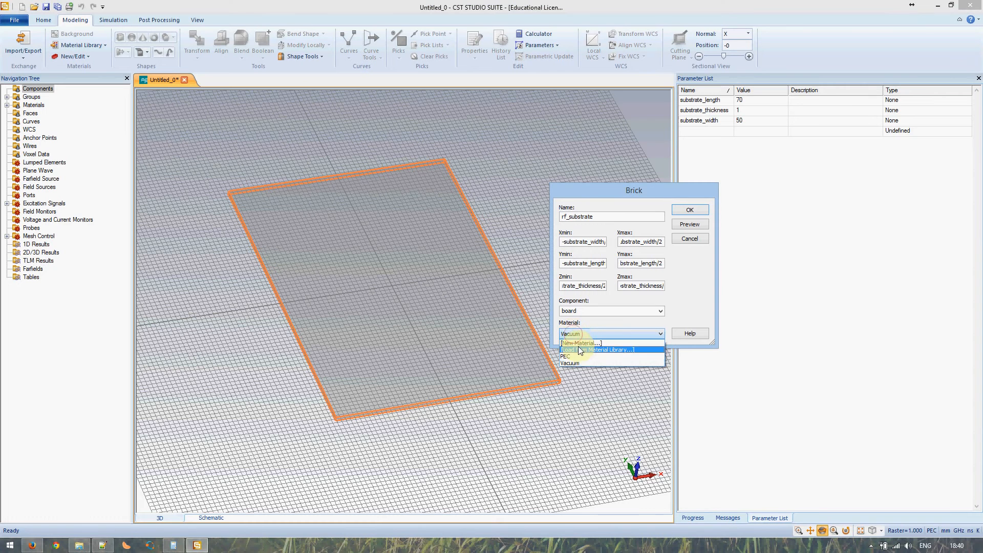
{"action": "left_click", "coordinate": [579, 349]}
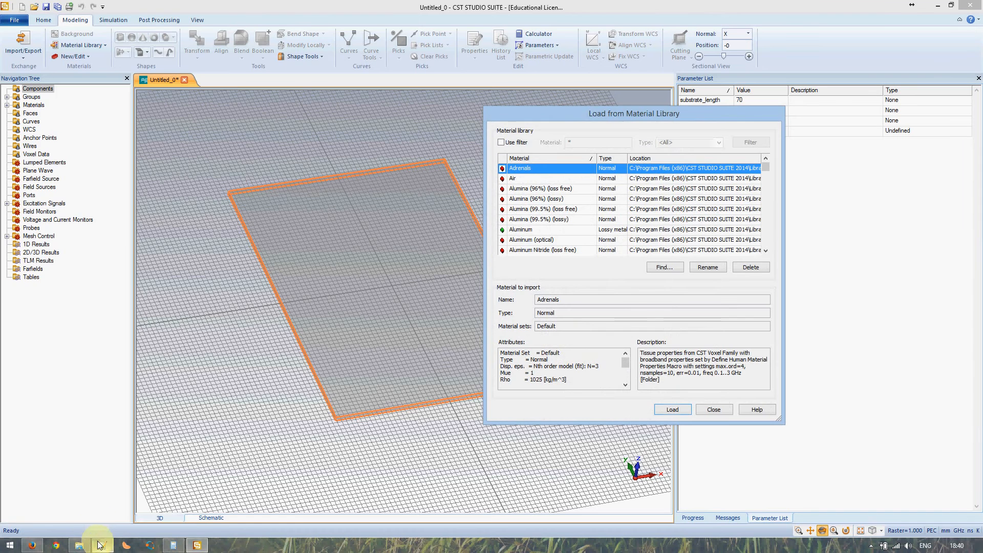
{"action": "key", "text": "alt+Tab"}
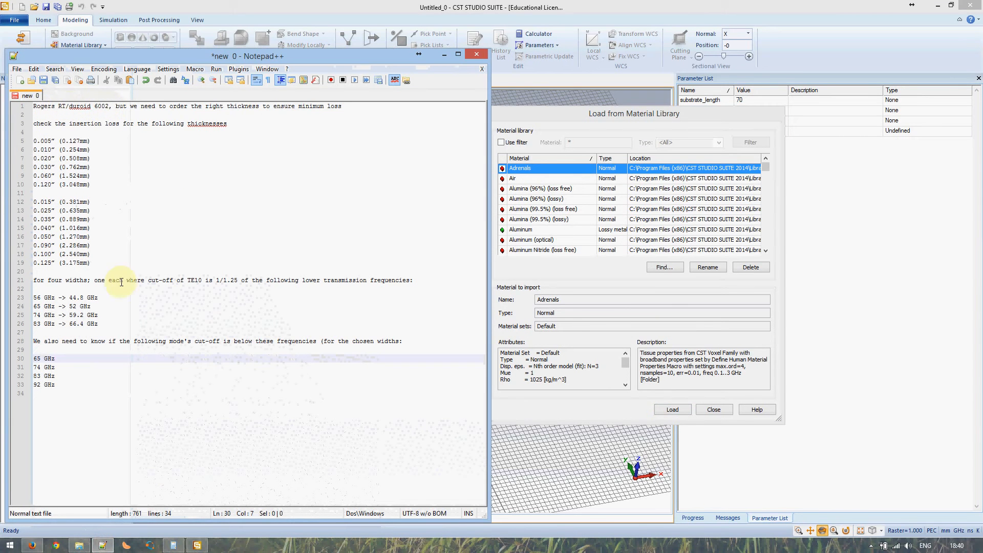
{"action": "left_click", "coordinate": [190, 546]}
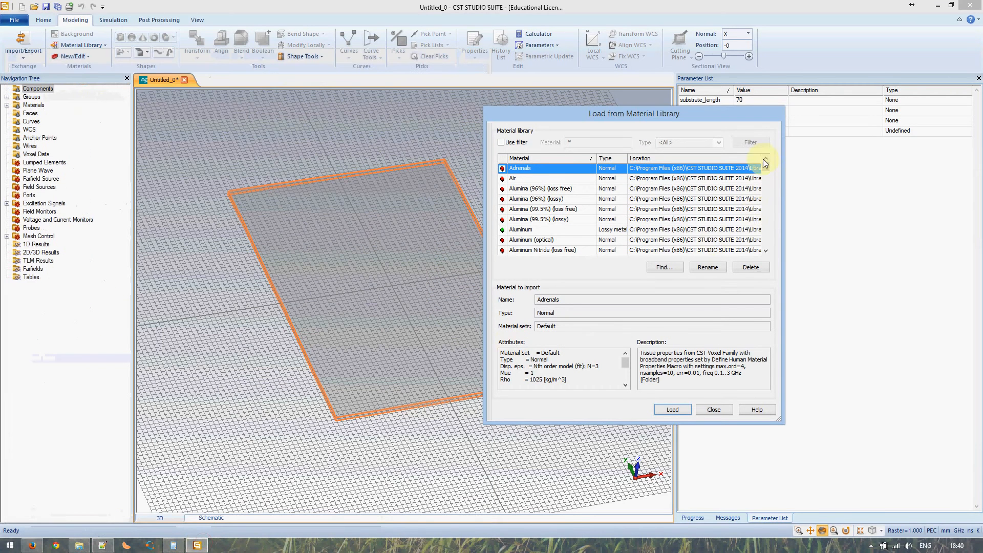
{"action": "left_click_drag", "start_coordinate": [766, 198], "coordinate": [765, 226]}
{"action": "left_click", "coordinate": [765, 204]}
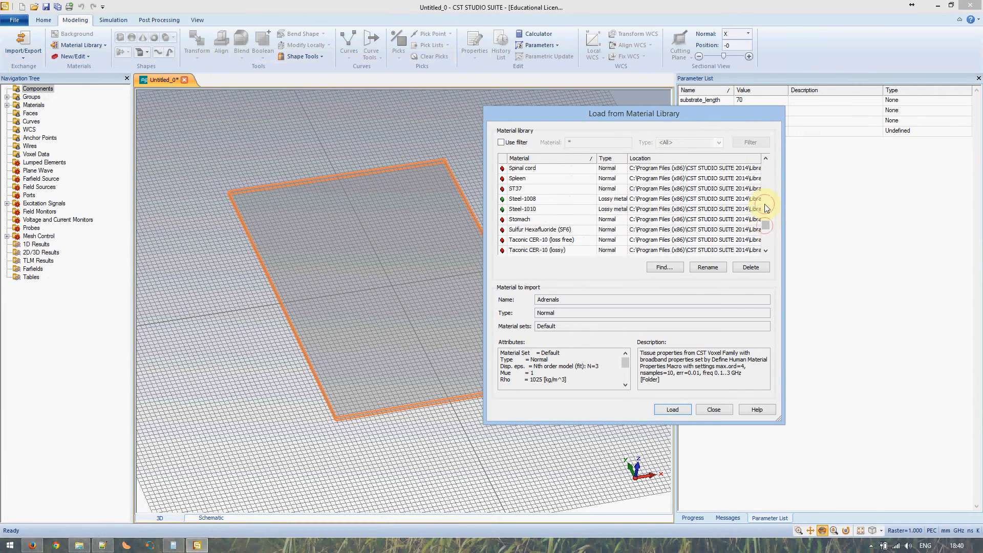
{"action": "left_click", "coordinate": [765, 204]}
{"action": "left_click", "coordinate": [764, 204]}
{"action": "left_click", "coordinate": [764, 203]}
{"action": "left_click", "coordinate": [766, 205]}
{"action": "left_click", "coordinate": [767, 200]}
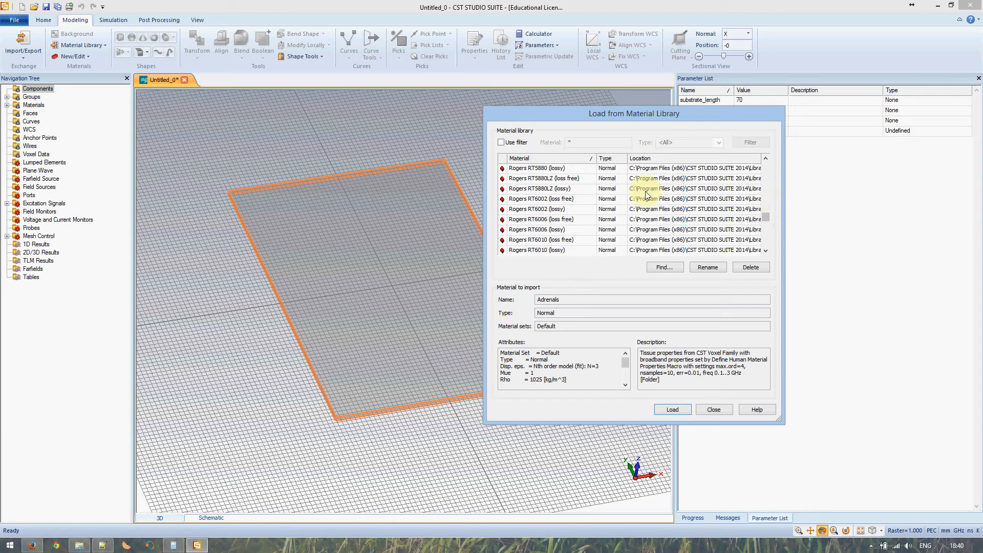
{"action": "left_click", "coordinate": [544, 212]}
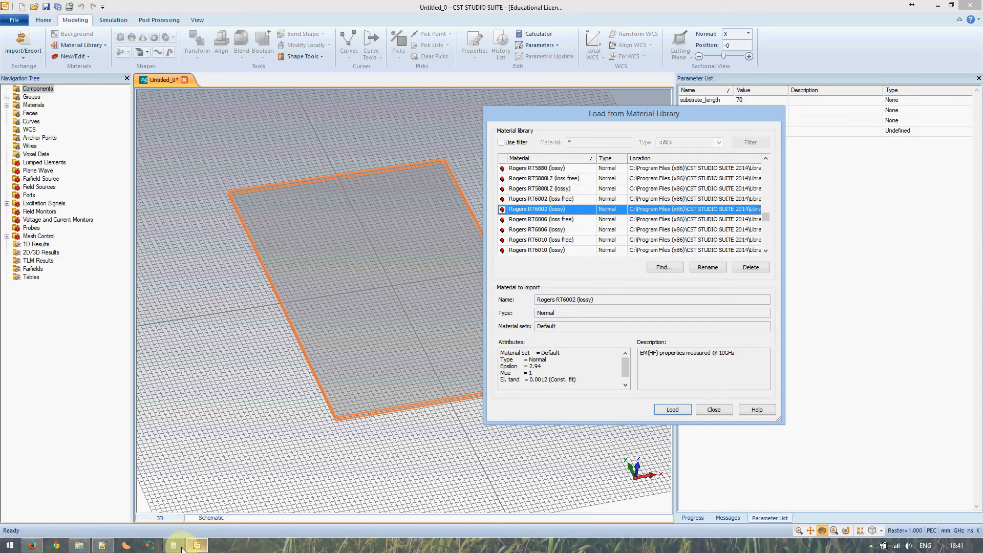
Review Rogers RT6002's epsilon 2.94, loss tangent and description, then load it
{"action": "left_click", "coordinate": [103, 545]}
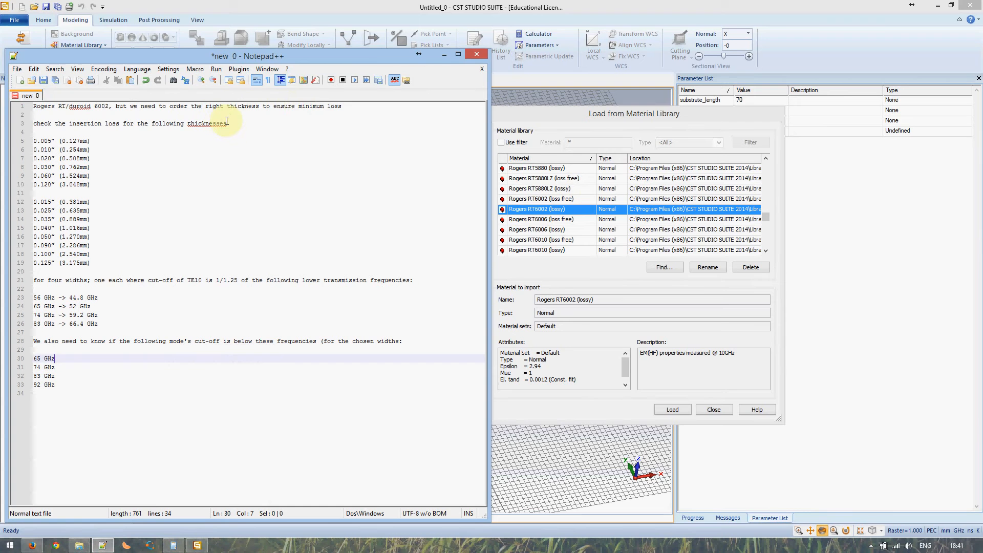
{"action": "left_click_drag", "start_coordinate": [69, 124], "coordinate": [119, 125]}
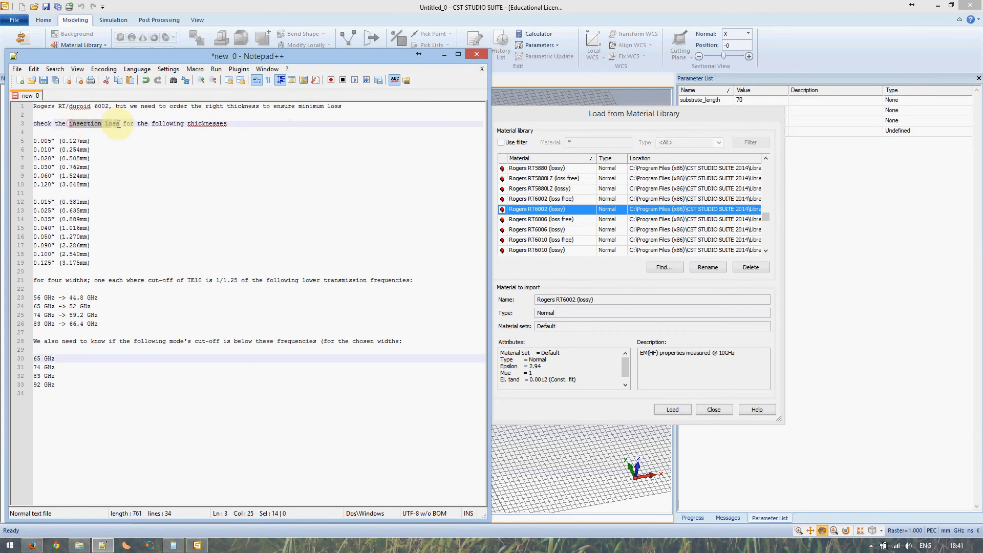
{"action": "left_click", "coordinate": [102, 545]}
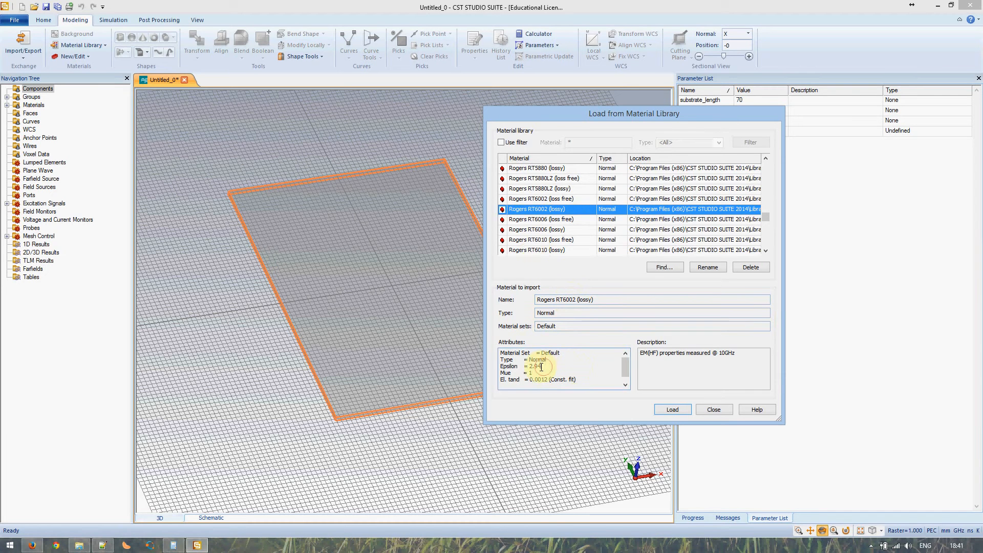
{"action": "left_click_drag", "start_coordinate": [545, 366], "coordinate": [531, 366]}
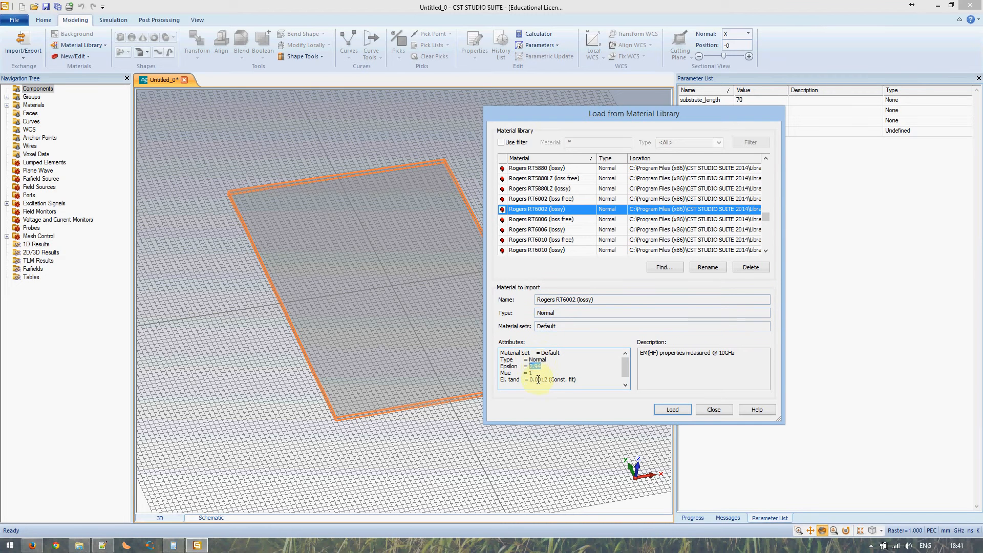
{"action": "left_click_drag", "start_coordinate": [531, 379], "coordinate": [545, 380]}
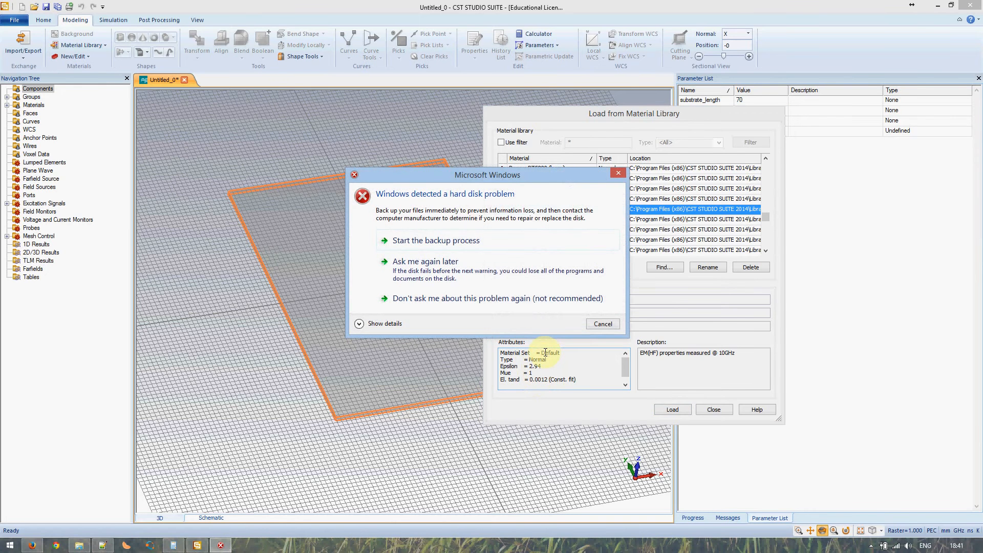
{"action": "left_click", "coordinate": [599, 324]}
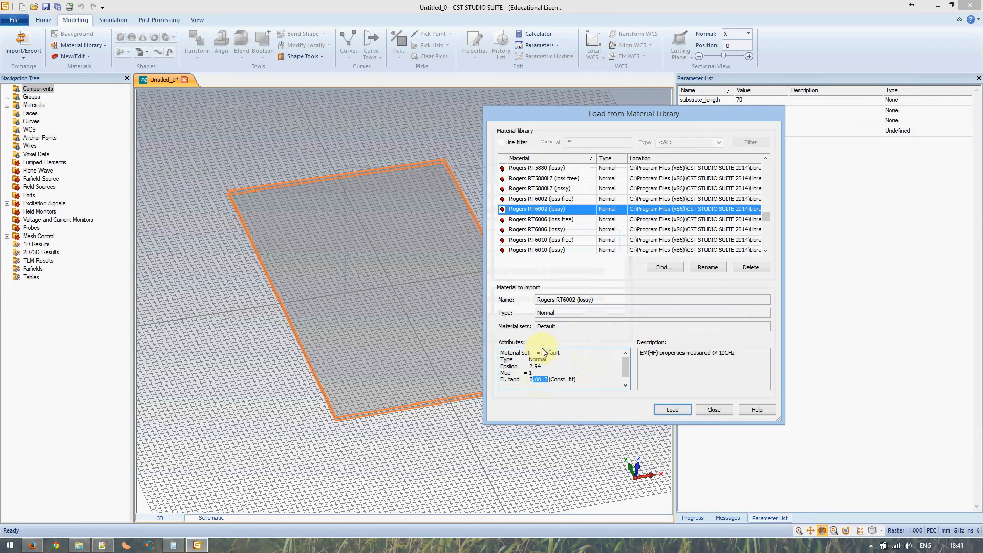
{"action": "left_click_drag", "start_coordinate": [739, 353], "coordinate": [640, 352]}
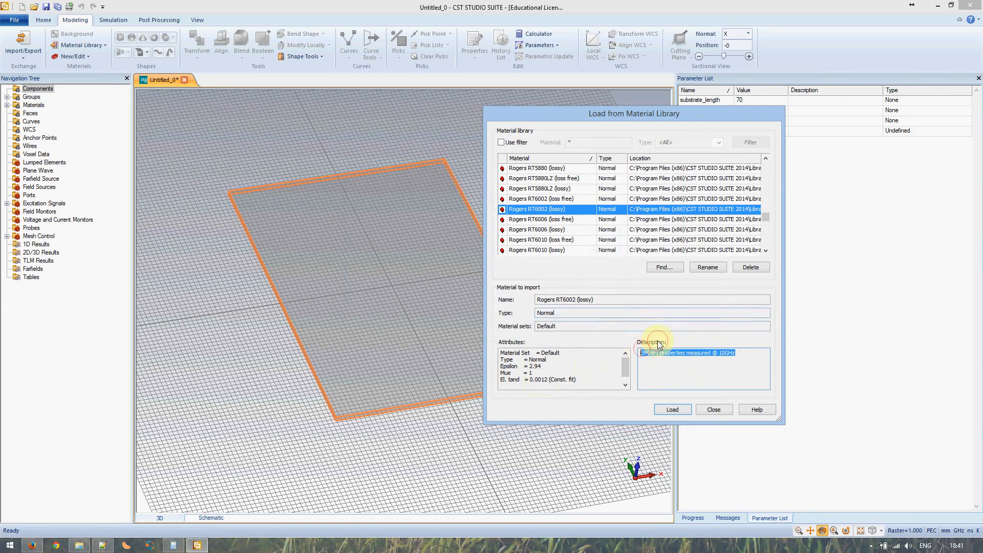
{"action": "left_click", "coordinate": [668, 410]}
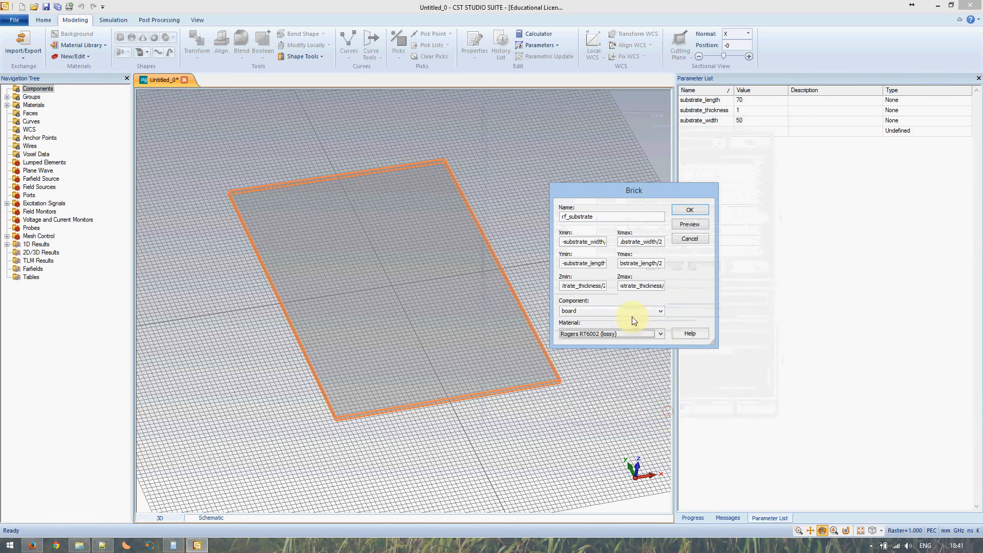
Create the Rogers RT6002 rf_substrate board, inspect it in 3D, and start another brick
{"action": "left_click", "coordinate": [697, 209]}
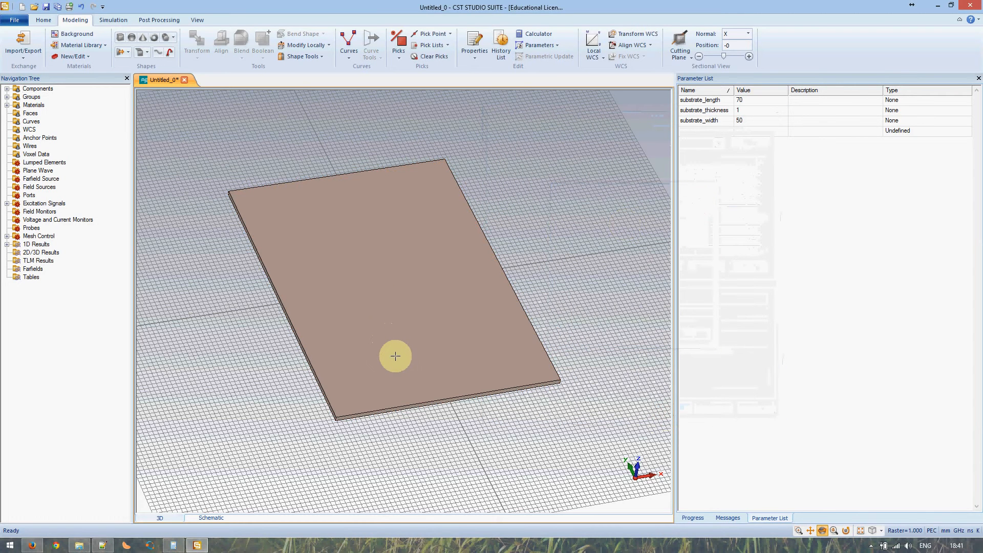
{"action": "left_click_drag", "start_coordinate": [394, 355], "coordinate": [386, 320]}
{"action": "scroll", "coordinate": [425, 359], "scroll_direction": "down", "scroll_amount": 3}
{"action": "scroll", "coordinate": [425, 359], "scroll_direction": "up", "scroll_amount": 6}
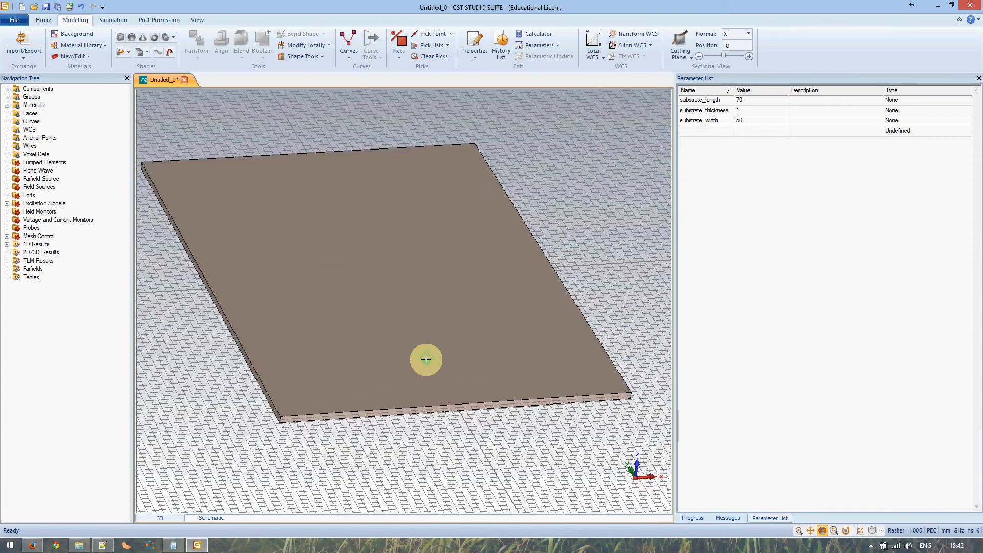
{"action": "scroll", "coordinate": [425, 359], "scroll_direction": "down", "scroll_amount": 1}
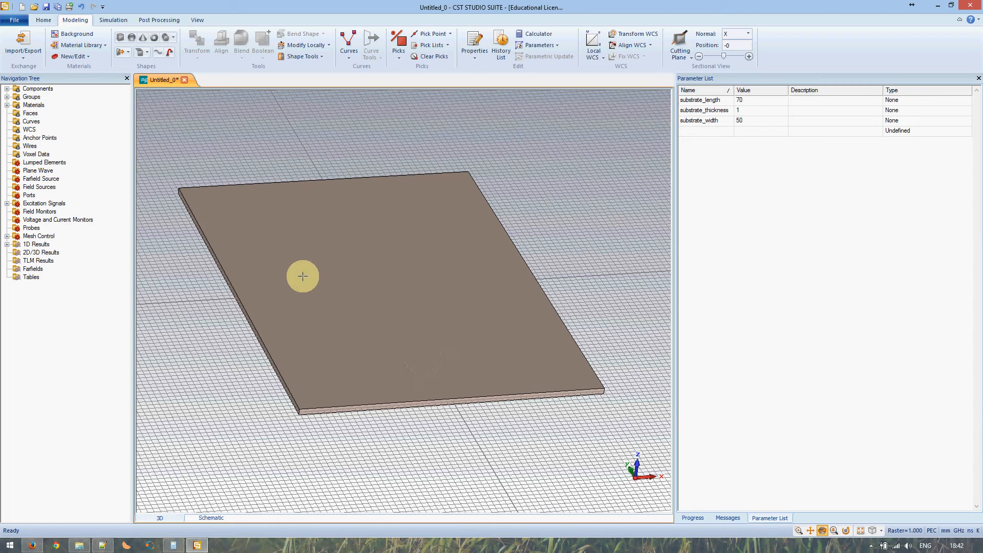
{"action": "left_click", "coordinate": [120, 39]}
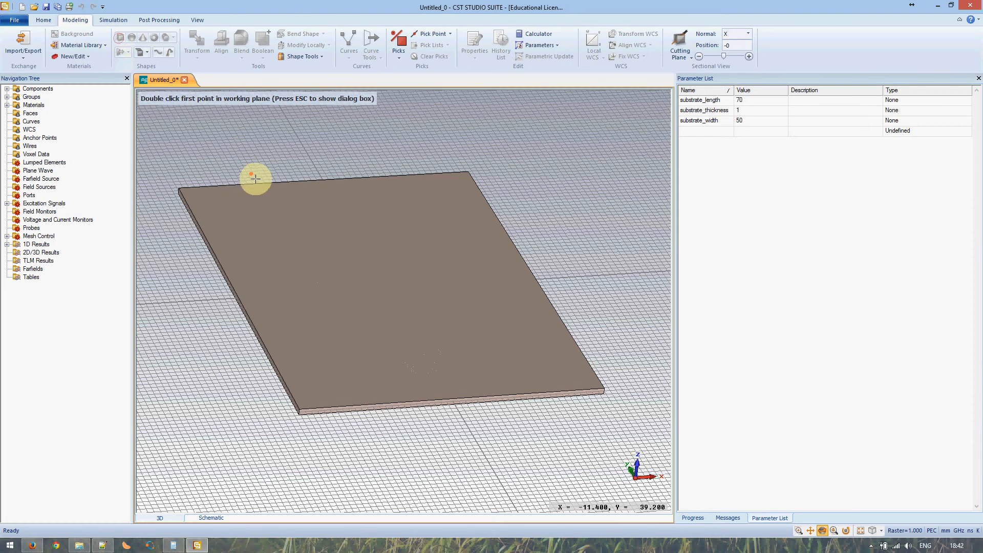
Name the new brick top_metal and set X from -substrate_width/2 to substrate_width/2
{"action": "key", "text": "Escape"}
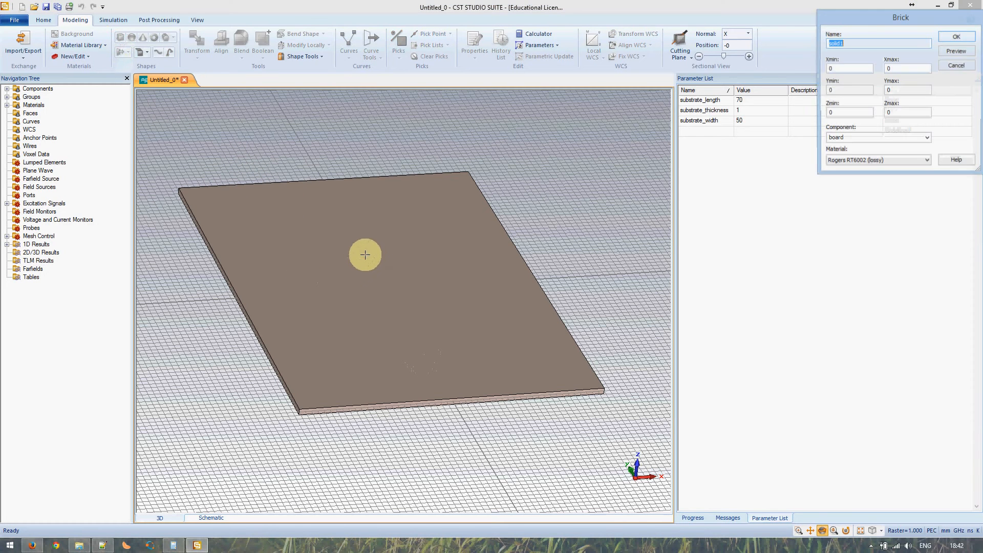
{"action": "left_click_drag", "start_coordinate": [874, 21], "coordinate": [567, 211]}
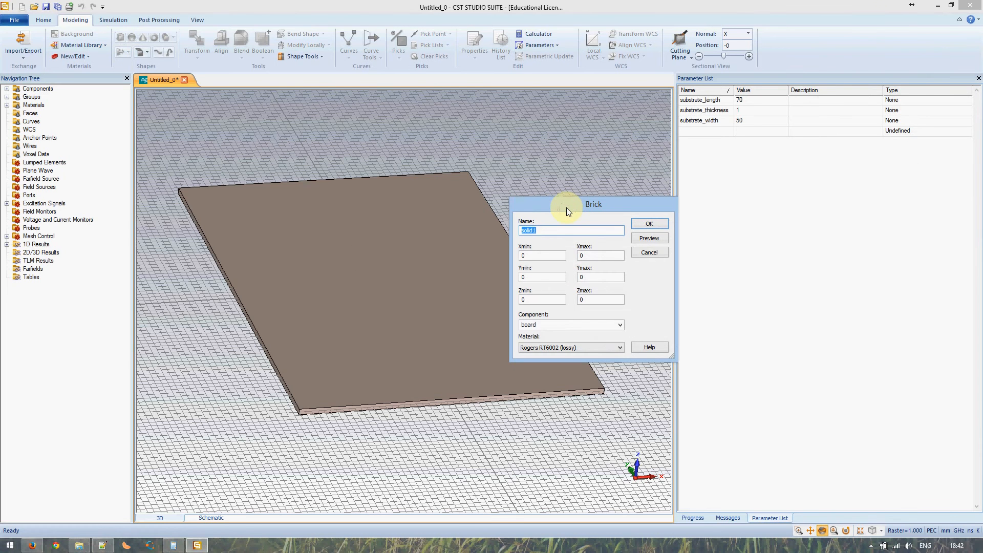
{"action": "type", "text": "top-"}
{"action": "type", "text": "metal"}
{"action": "key", "text": "Tab"}
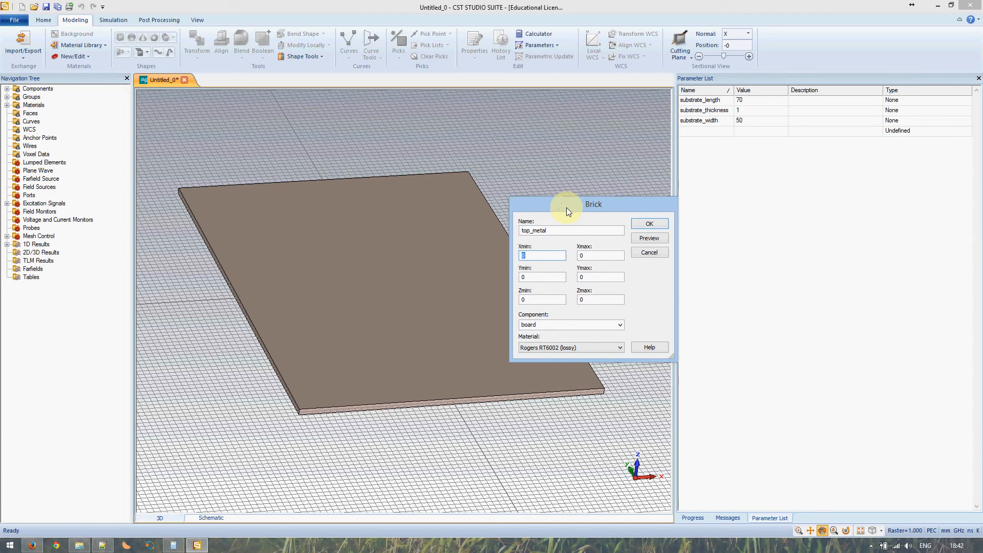
{"action": "type", "text": "-substrate_width/2"}
{"action": "key", "text": "Tab"}
{"action": "type", "text": "subst"}
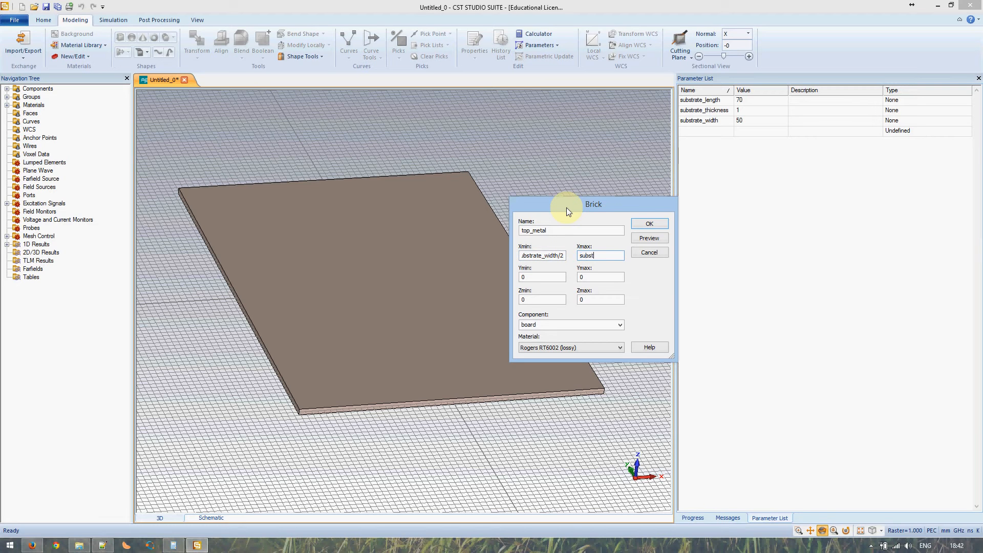
{"action": "type", "text": "rate_width/2"}
{"action": "key", "text": "Tab"}
Set Y to ±substrate_length/2, Zmin substrate_thickness/2, Zmax substrate_thickness/2 + metal_thickness
{"action": "type", "text": "-substrate_length/2"}
{"action": "key", "text": "Tab"}
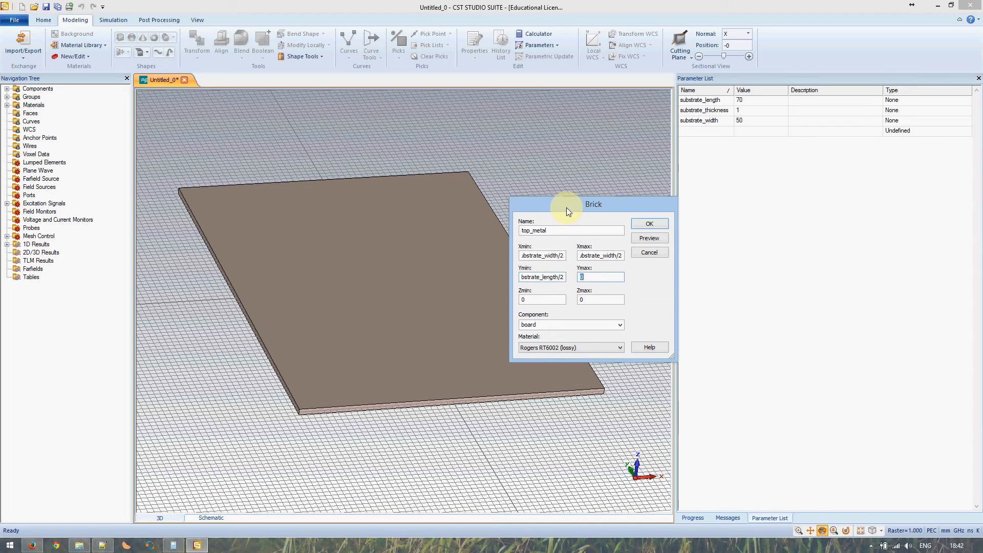
{"action": "type", "text": "substrate_length/2"}
{"action": "key", "text": "Tab"}
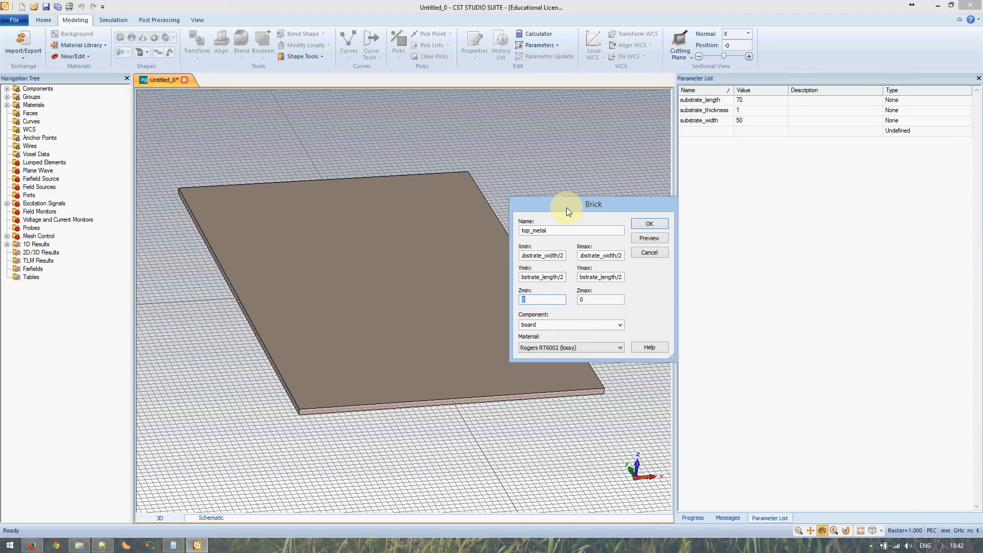
{"action": "type", "text": "substrate"}
{"action": "type", "text": "_thickness"}
{"action": "type", "text": "/2"}
{"action": "key", "text": "ctrl+a"}
{"action": "key", "text": "Tab"}
{"action": "key", "text": "ctrl+v"}
{"action": "type", "text": "+ metal_thickness"}
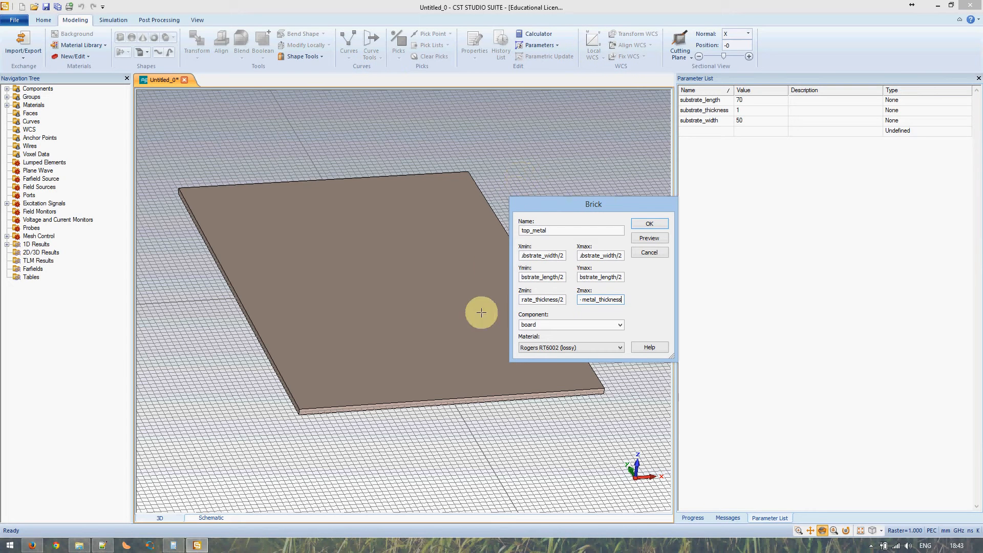
{"action": "left_click", "coordinate": [554, 347]}
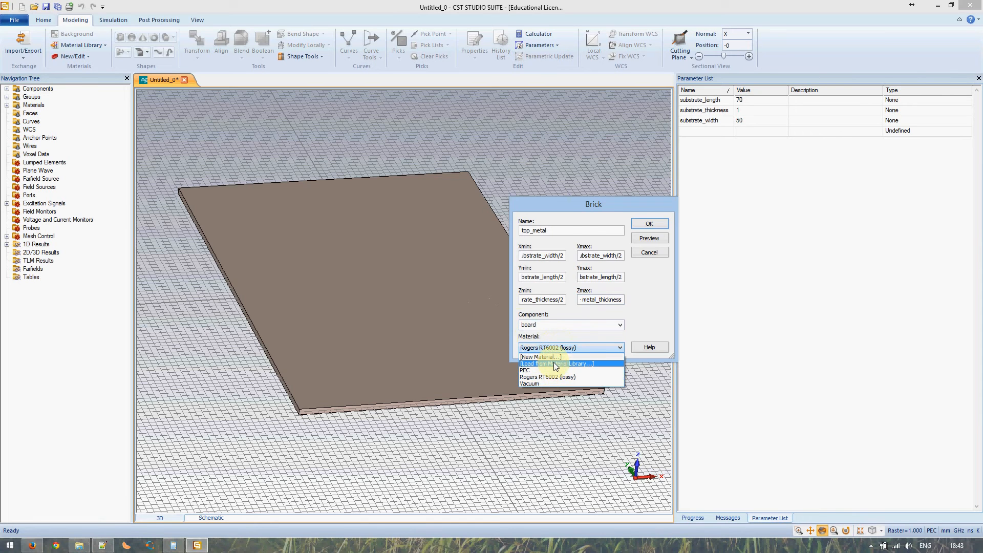
Load Copper (pure), conductivity 5.96e+007 S/m, from the library as top_metal's material
{"action": "left_click", "coordinate": [553, 363]}
{"action": "left_click", "coordinate": [724, 216]}
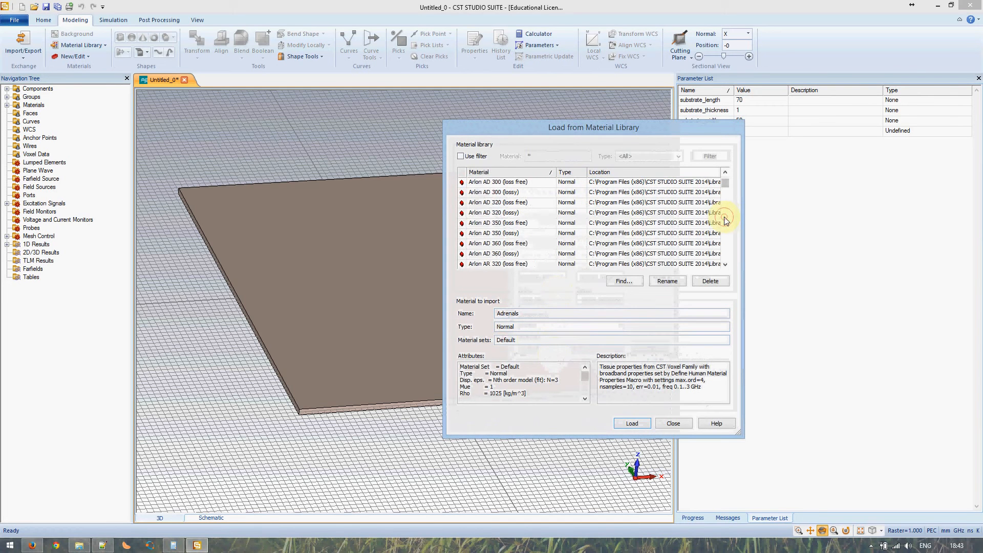
{"action": "left_click_drag", "start_coordinate": [723, 198], "coordinate": [724, 211]}
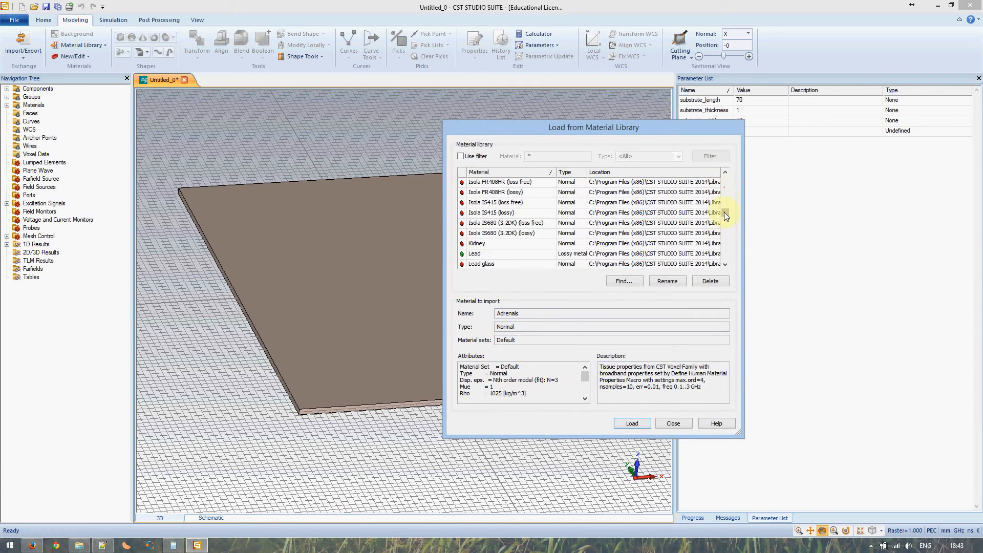
{"action": "left_click", "coordinate": [728, 194]}
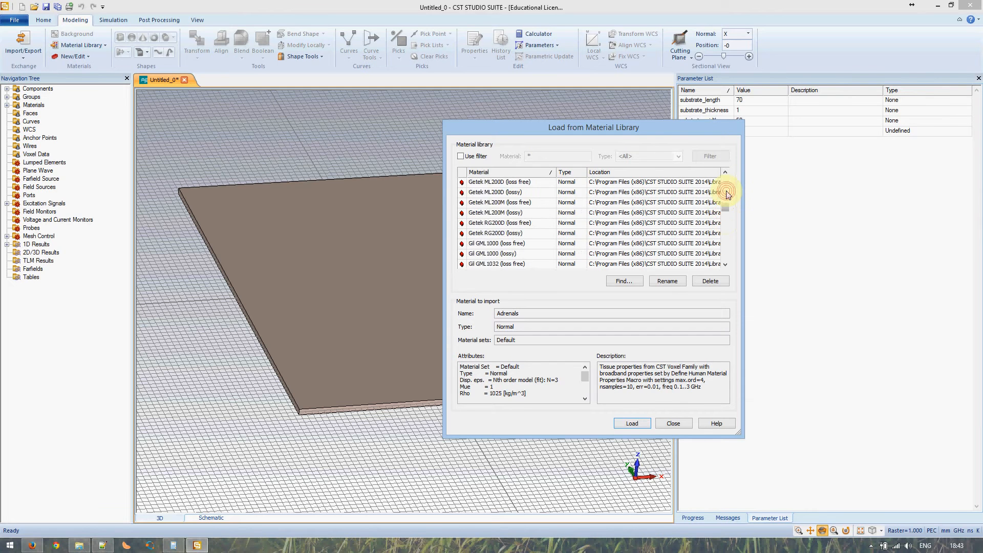
{"action": "left_click", "coordinate": [728, 189]}
{"action": "left_click", "coordinate": [728, 190]}
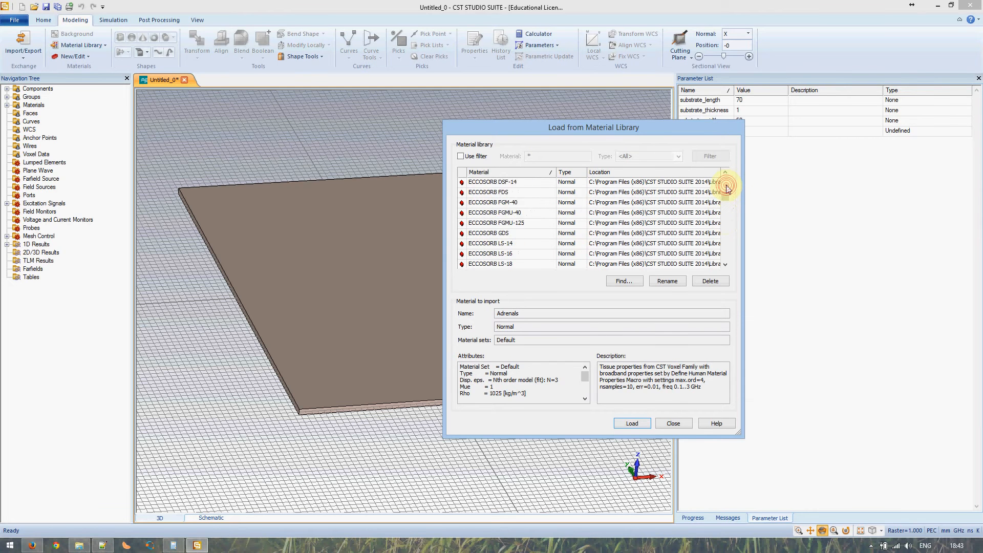
{"action": "left_click", "coordinate": [728, 189]}
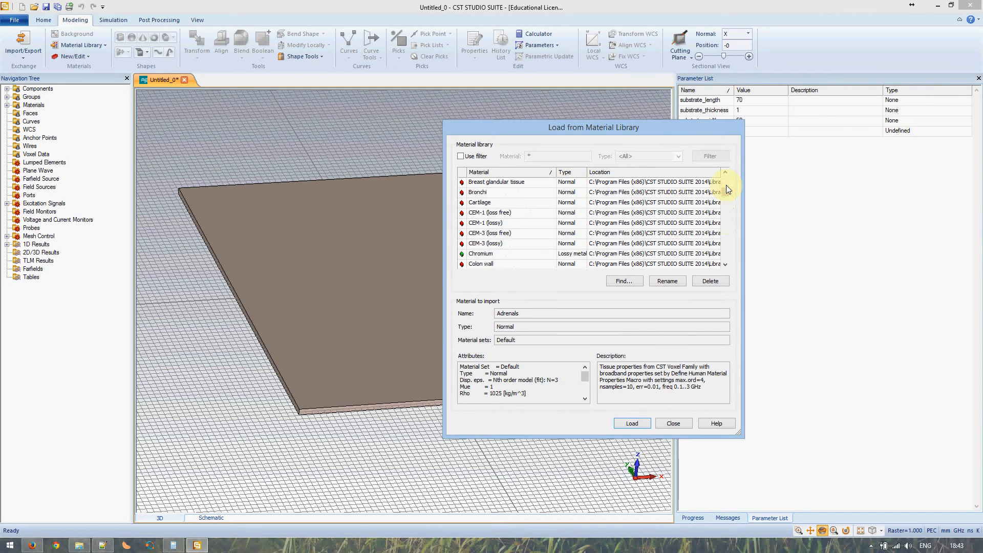
{"action": "left_click", "coordinate": [725, 210]}
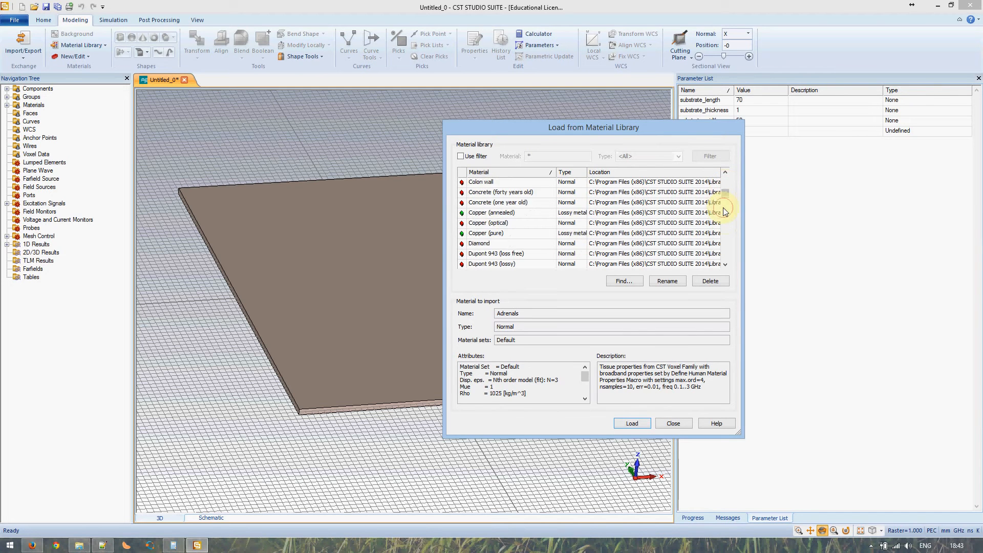
{"action": "left_click", "coordinate": [489, 234]}
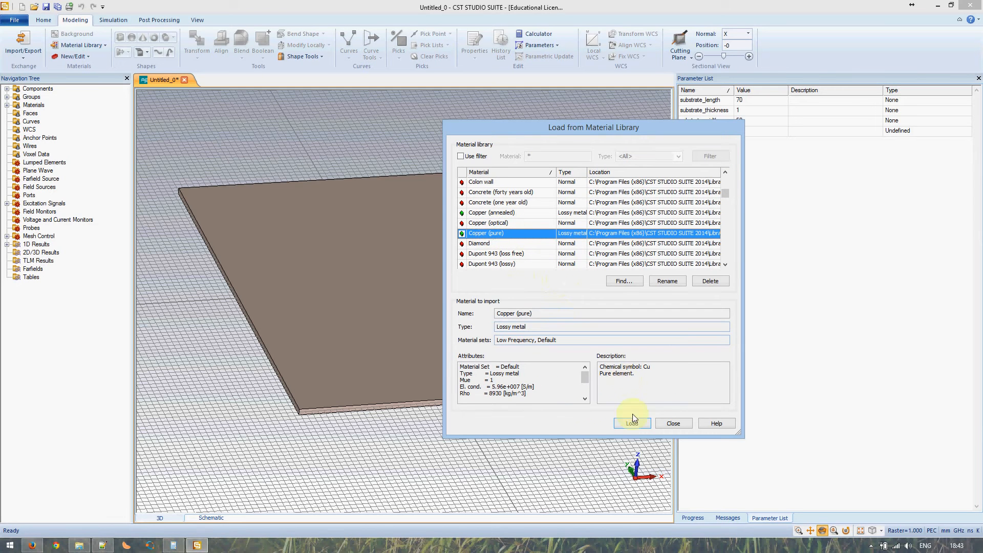
{"action": "left_click_drag", "start_coordinate": [492, 387], "coordinate": [535, 388]}
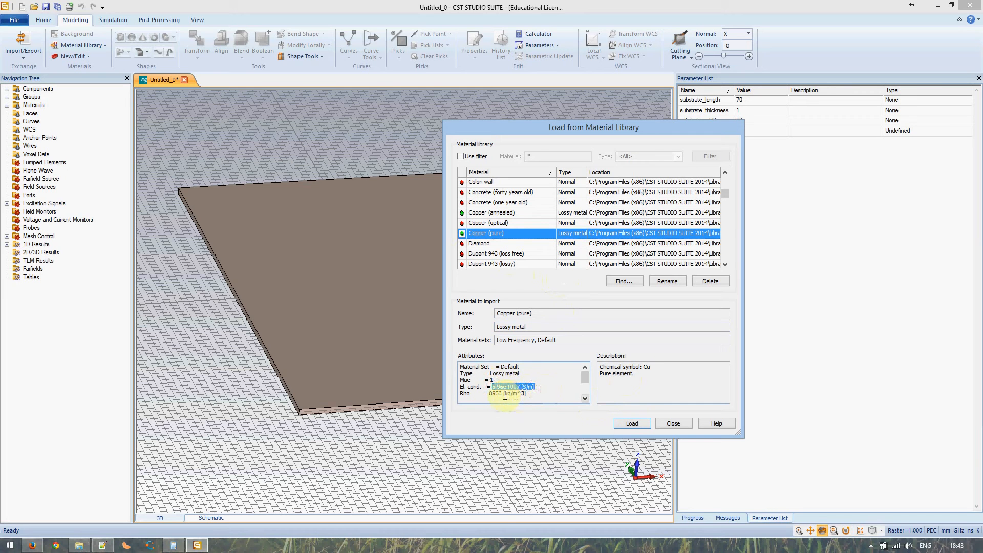
{"action": "left_click", "coordinate": [476, 386]}
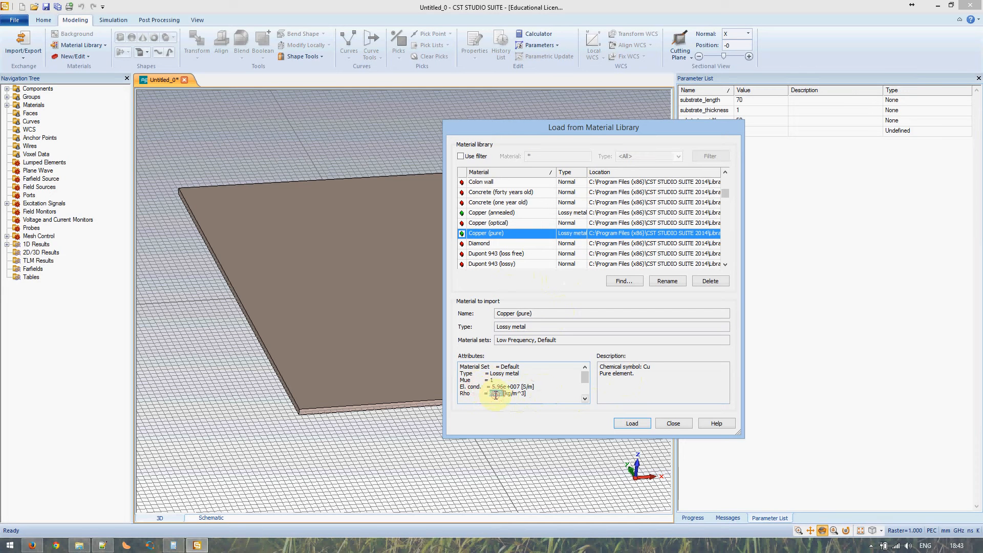
{"action": "left_click", "coordinate": [631, 424]}
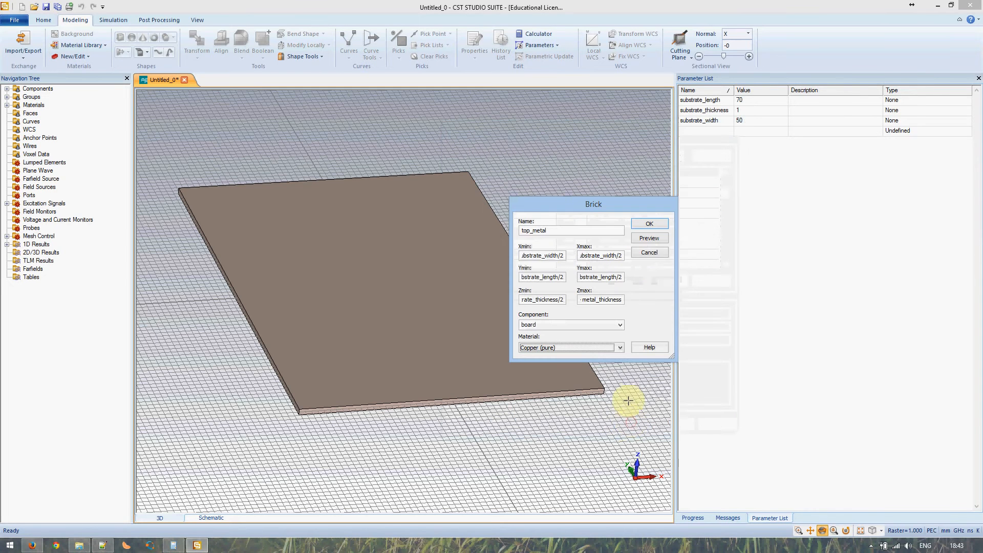
Try confirming top_metal, dismiss the undefined-parameter prompts, and review the Zmax expression
{"action": "left_click", "coordinate": [649, 224]}
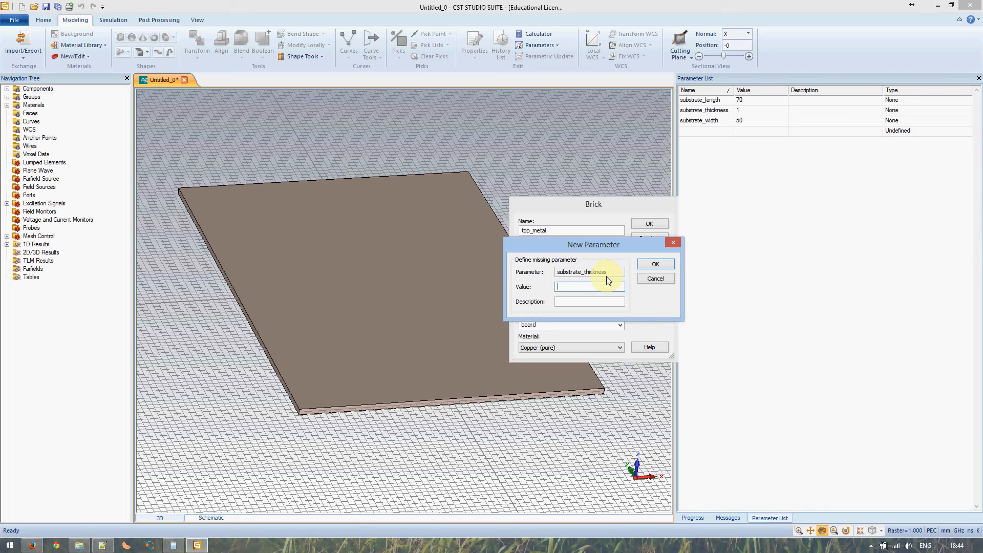
{"action": "left_click", "coordinate": [649, 280]}
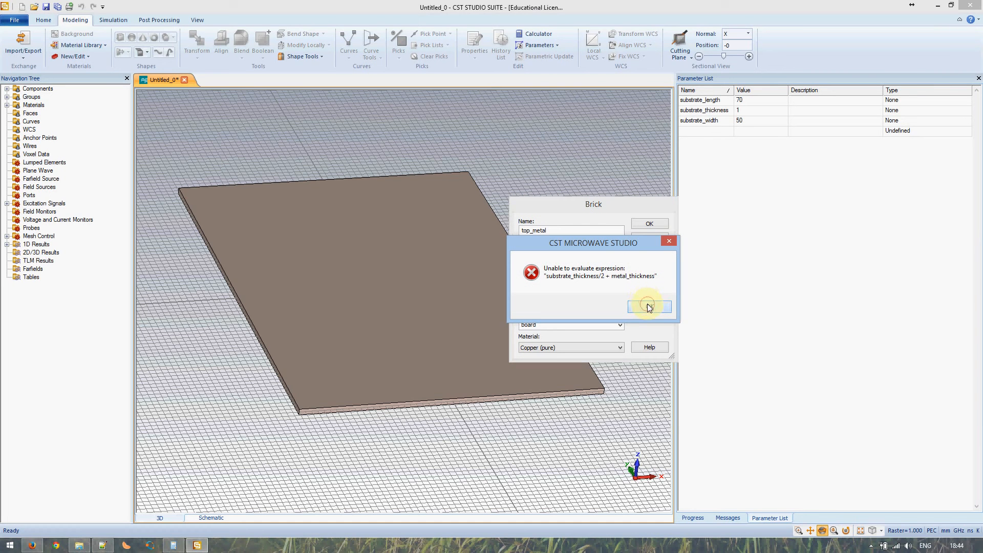
{"action": "left_click", "coordinate": [647, 306]}
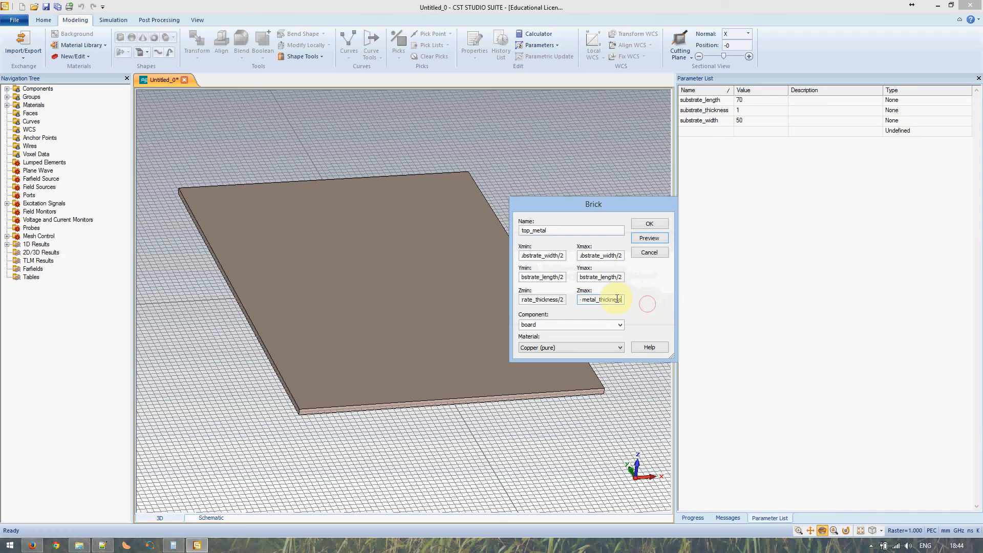
{"action": "left_click", "coordinate": [712, 111]}
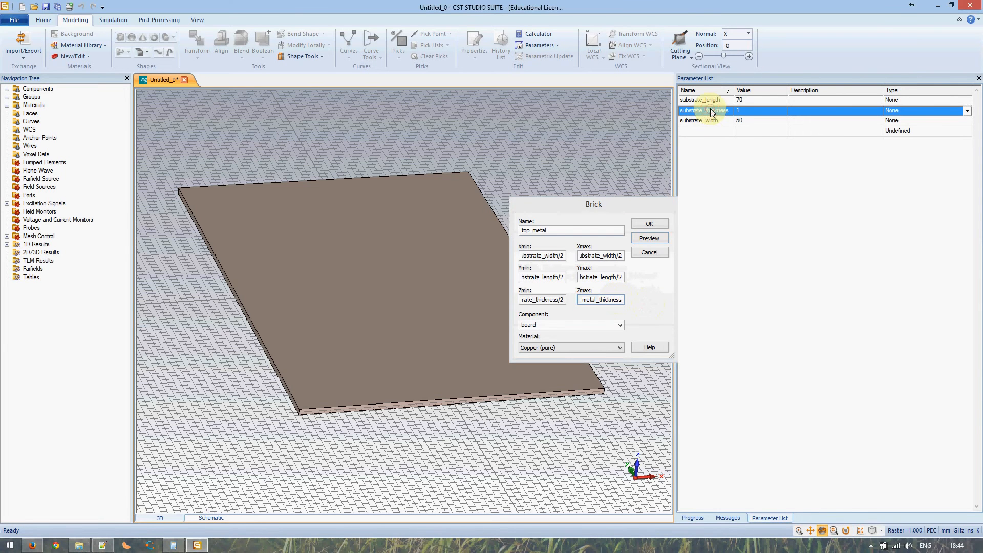
{"action": "left_click", "coordinate": [711, 111]}
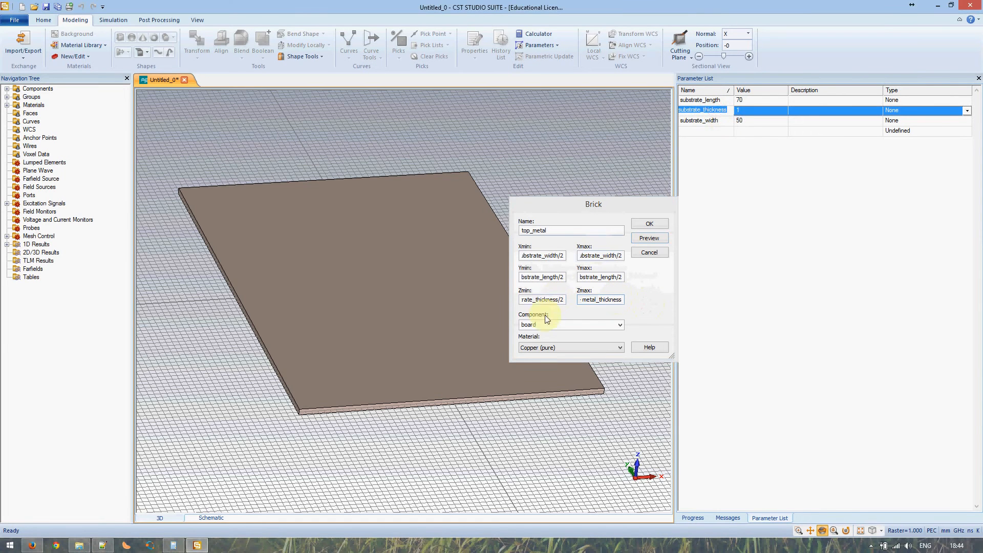
{"action": "left_click", "coordinate": [588, 302]}
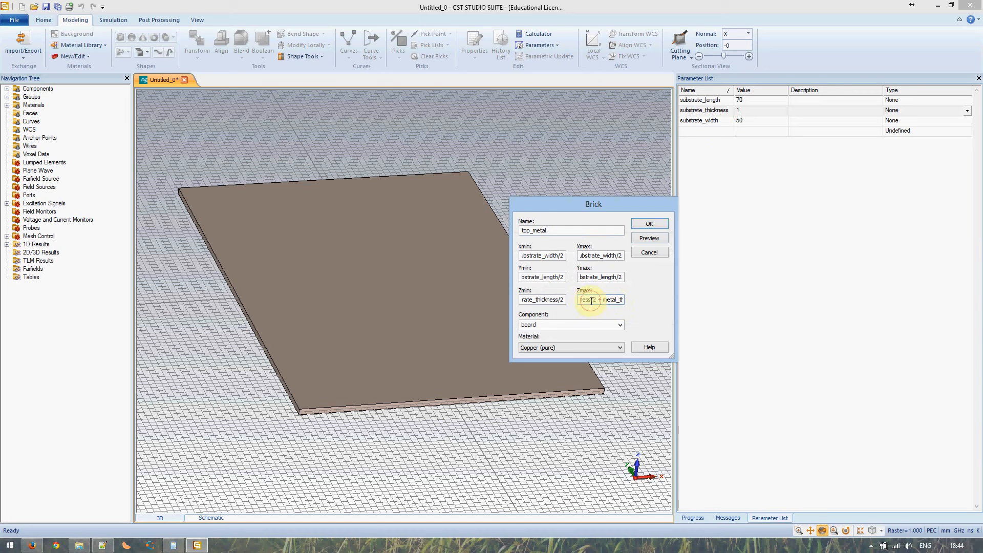
{"action": "left_click_drag", "start_coordinate": [619, 306], "coordinate": [476, 301]}
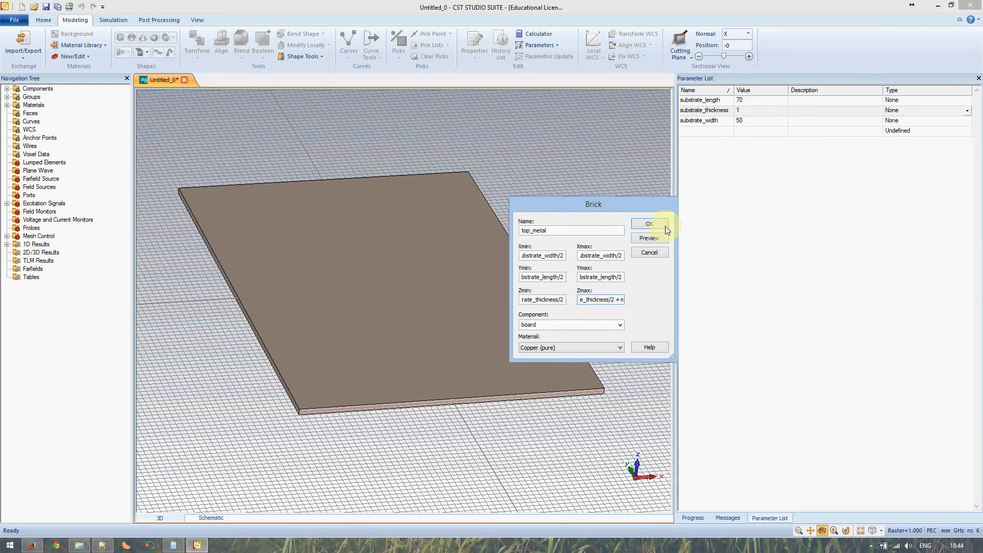
Preview top_metal, defining substrate_thickness as 2 and new parameter metal_thickness as 0.1
{"action": "left_click", "coordinate": [649, 239]}
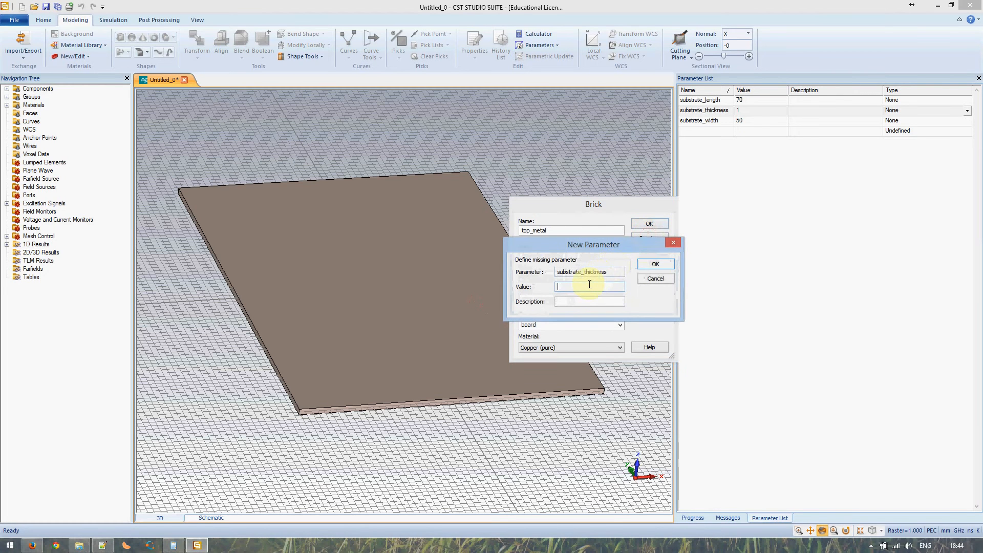
{"action": "left_click", "coordinate": [655, 278]}
{"action": "left_click", "coordinate": [642, 303]}
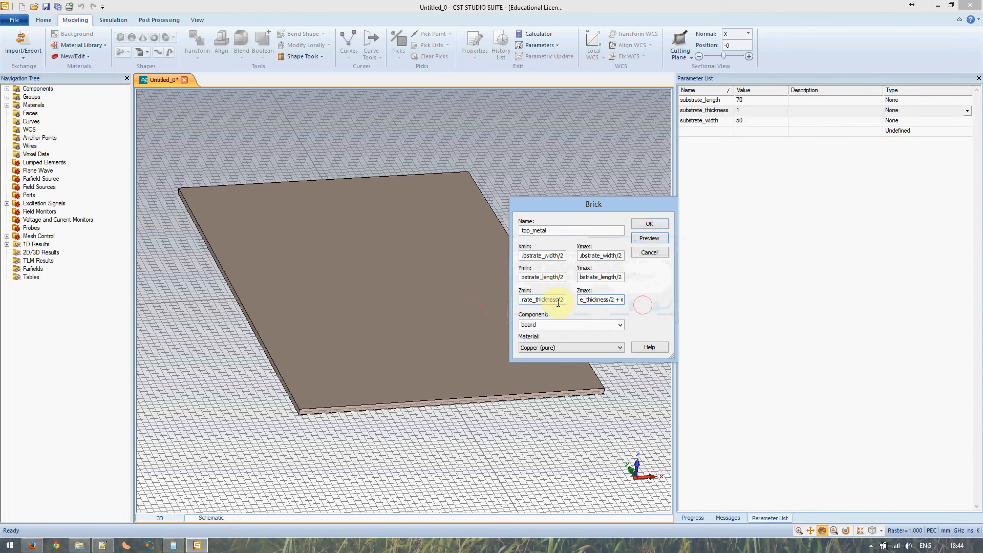
{"action": "left_click", "coordinate": [557, 301]}
{"action": "left_click_drag", "start_coordinate": [558, 301], "coordinate": [420, 300]}
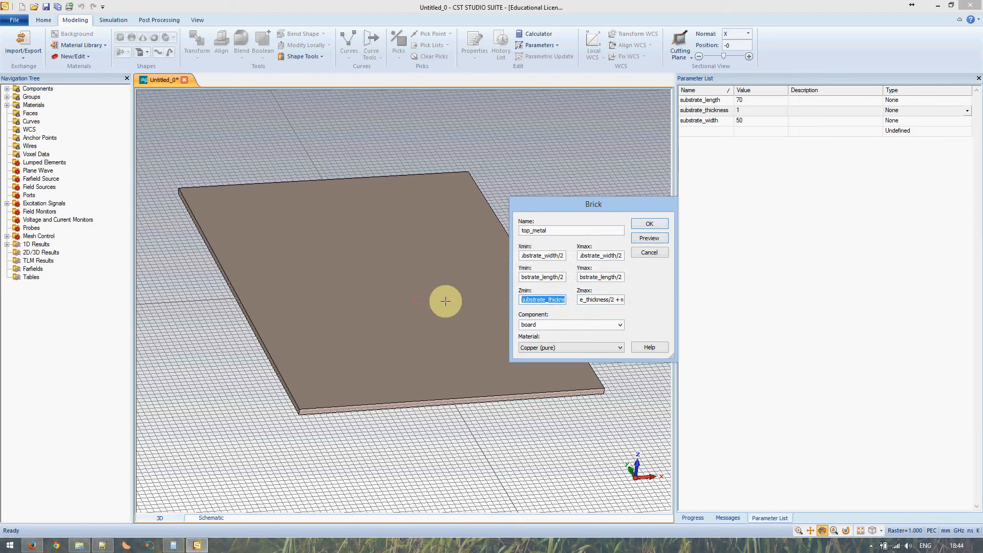
{"action": "left_click", "coordinate": [653, 239]}
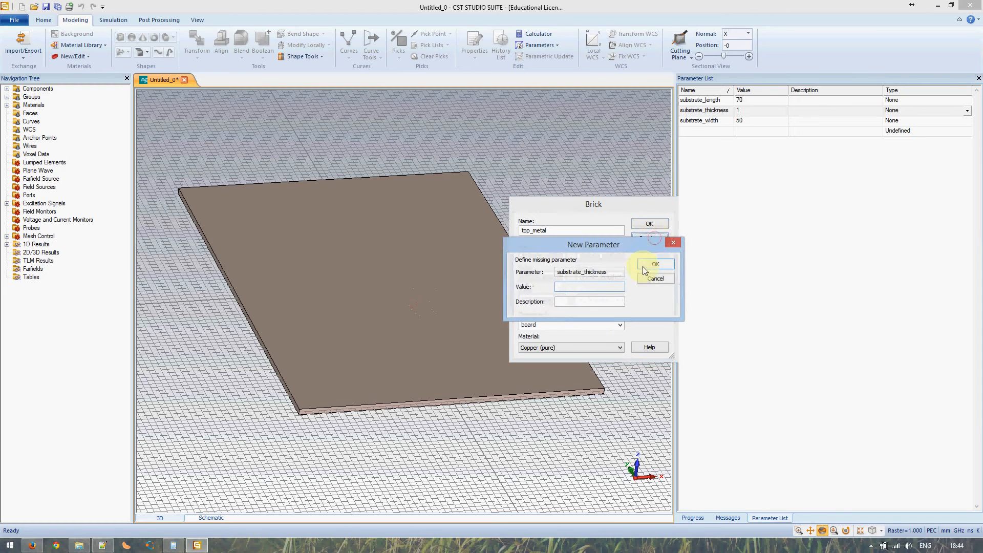
{"action": "type", "text": "2"}
{"action": "left_click", "coordinate": [656, 264]}
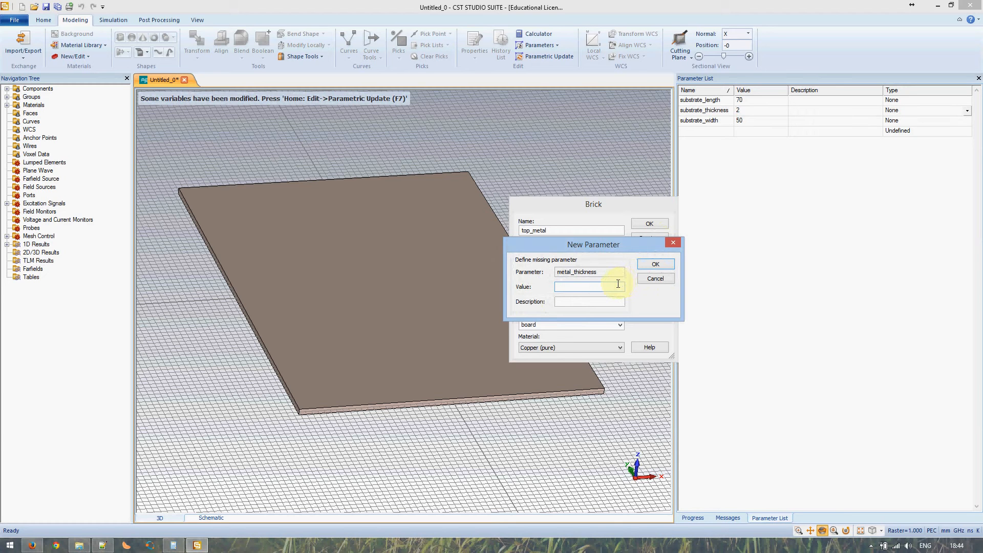
{"action": "left_click", "coordinate": [647, 267]}
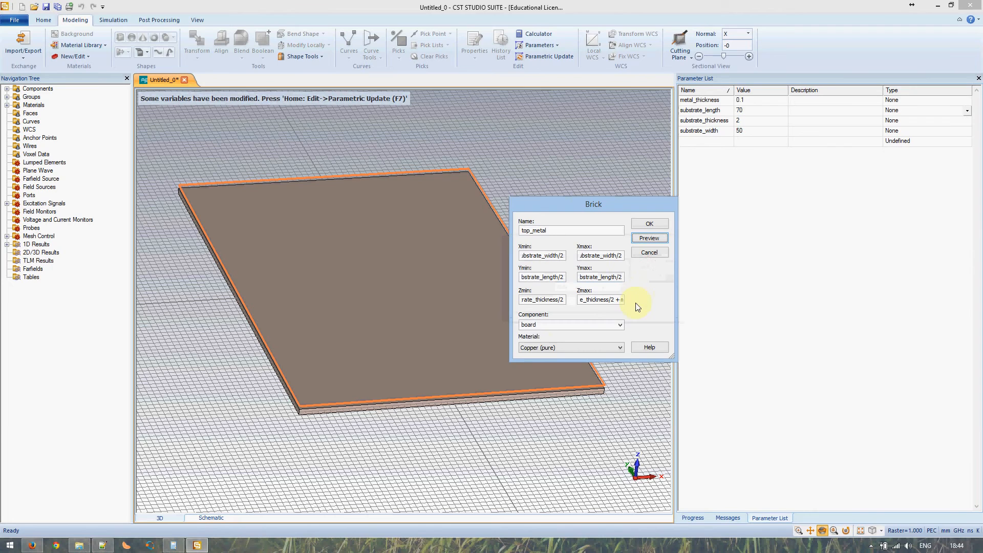
Zoom onto the board edge to check the copper layer, then create top_metal
{"action": "left_click", "coordinate": [388, 395]}
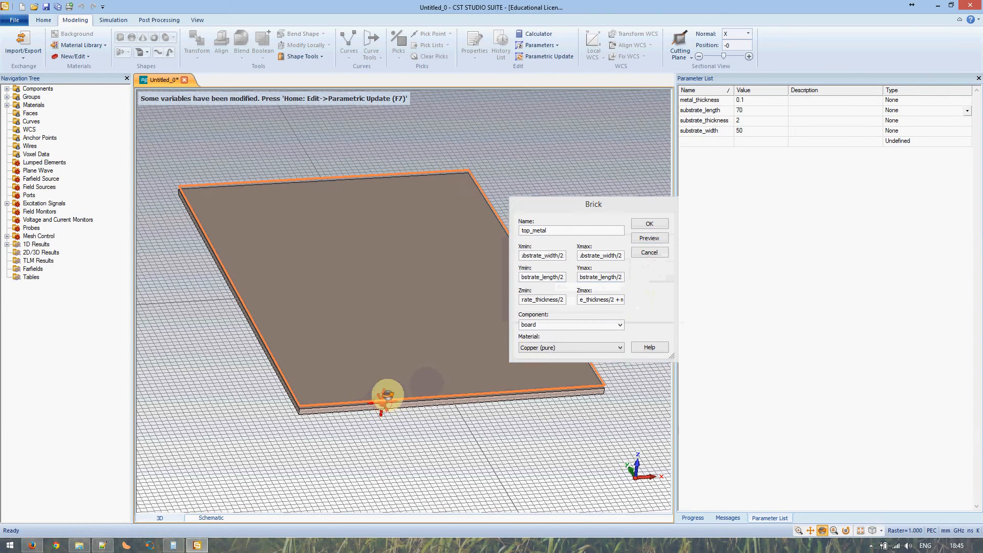
{"action": "mouse_move", "coordinate": [388, 396]}
{"action": "left_mouse_down"}
{"action": "mouse_move", "coordinate": [430, 331]}
{"action": "mouse_move", "coordinate": [373, 391]}
{"action": "left_mouse_up"}
{"action": "scroll", "coordinate": [378, 403], "scroll_direction": "up", "scroll_amount": 2}
{"action": "scroll", "coordinate": [379, 403], "scroll_direction": "down", "scroll_amount": 6}
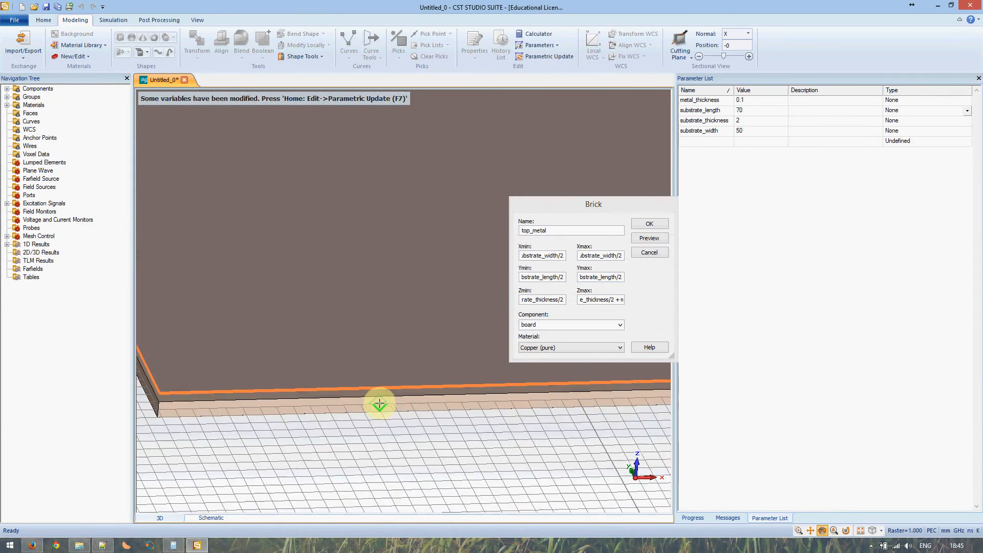
{"action": "scroll", "coordinate": [379, 404], "scroll_direction": "down", "scroll_amount": 4}
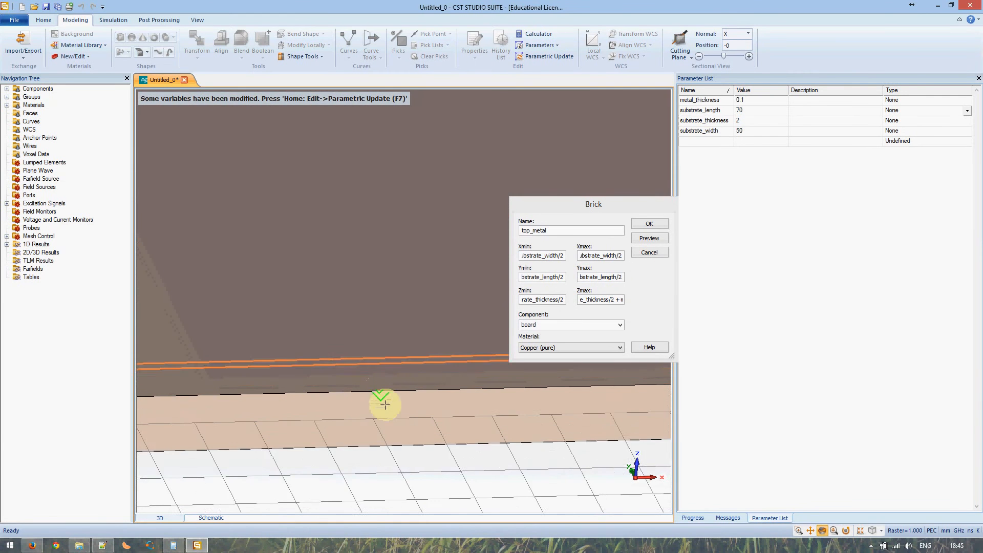
{"action": "left_click_drag", "start_coordinate": [385, 405], "coordinate": [411, 347]}
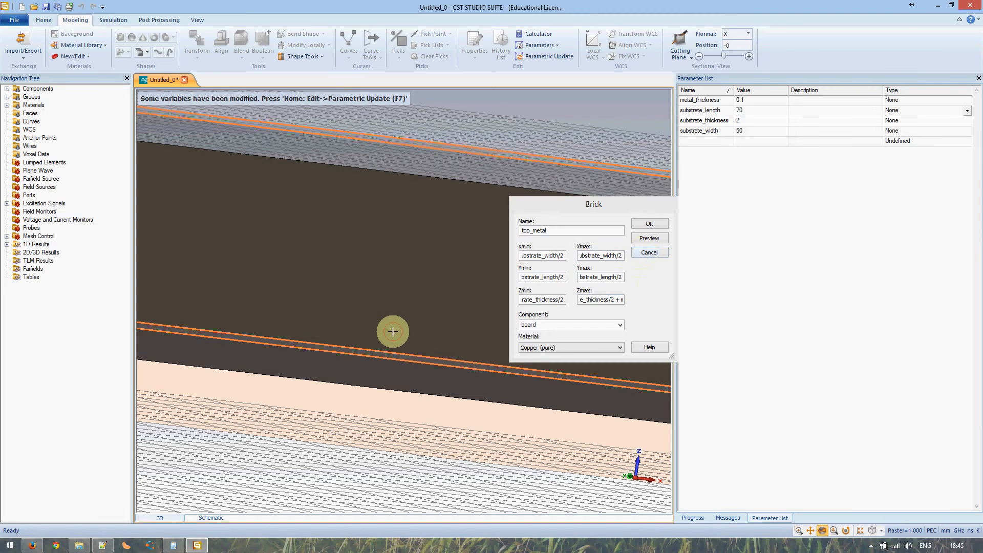
{"action": "scroll", "coordinate": [393, 331], "scroll_direction": "up", "scroll_amount": 2}
{"action": "scroll", "coordinate": [392, 332], "scroll_direction": "down", "scroll_amount": 4}
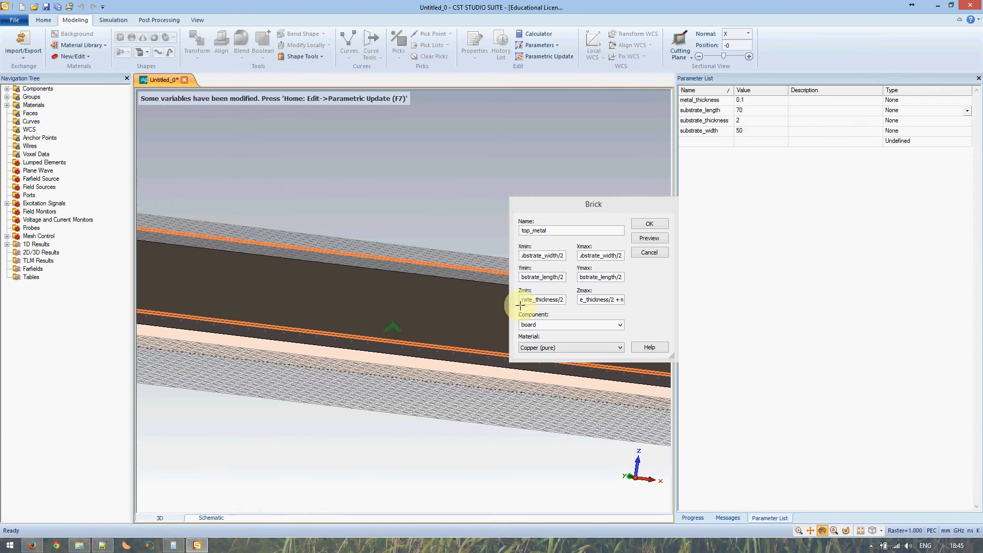
{"action": "left_click", "coordinate": [646, 225]}
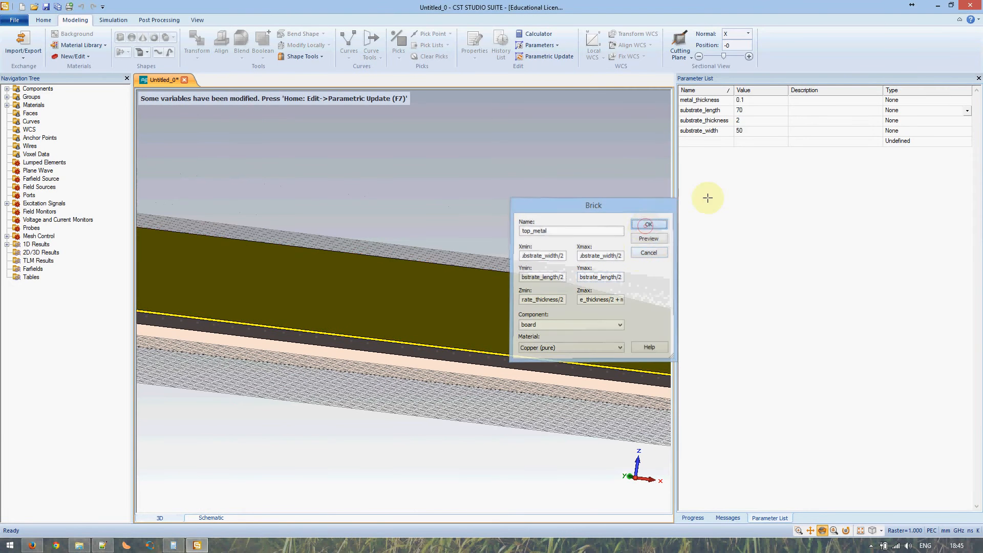
{"action": "left_click", "coordinate": [761, 122]}
Set substrate_thickness to 1 and rebuild the model with F7
{"action": "left_click", "coordinate": [753, 122]}
{"action": "type", "text": "1"}
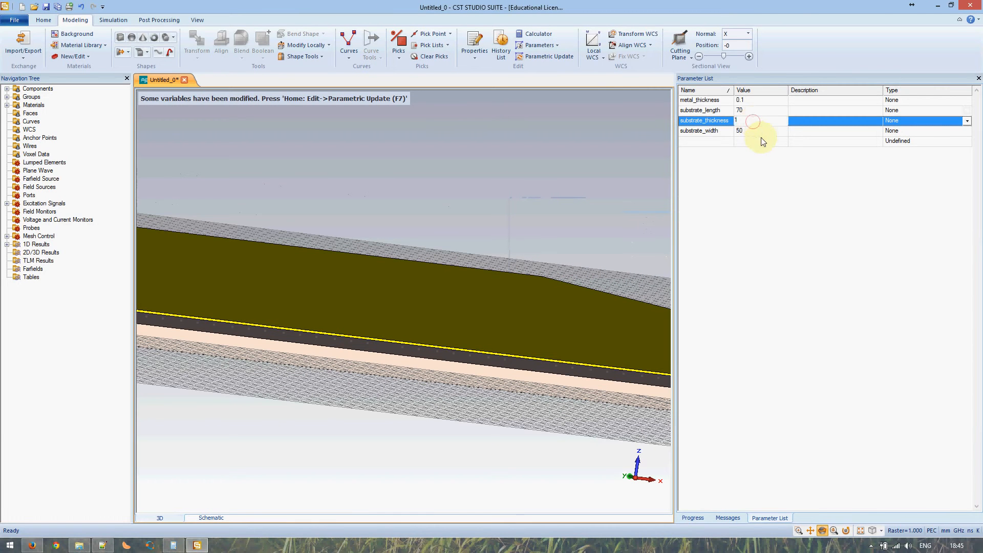
{"action": "left_click", "coordinate": [811, 130]}
{"action": "left_click", "coordinate": [467, 181]}
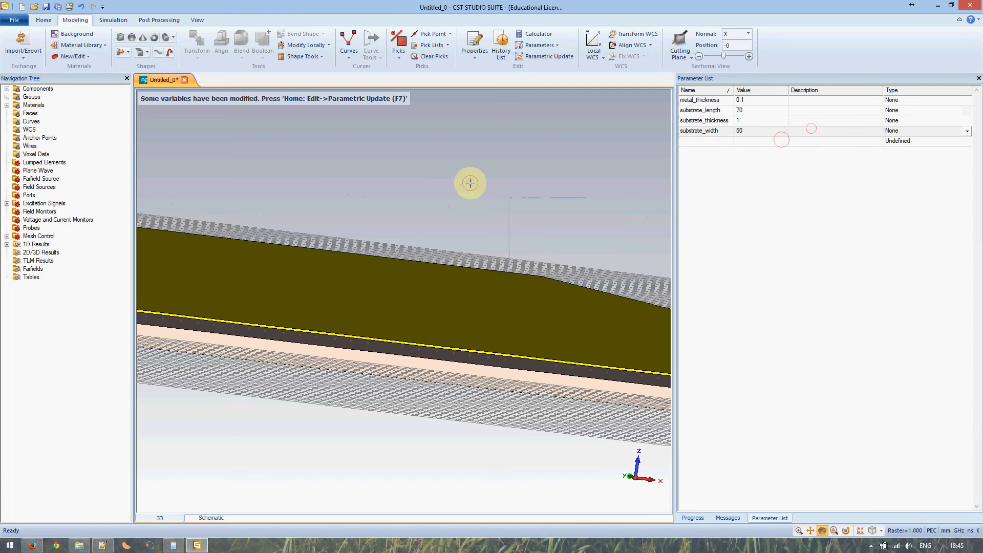
{"action": "key", "text": "F7"}
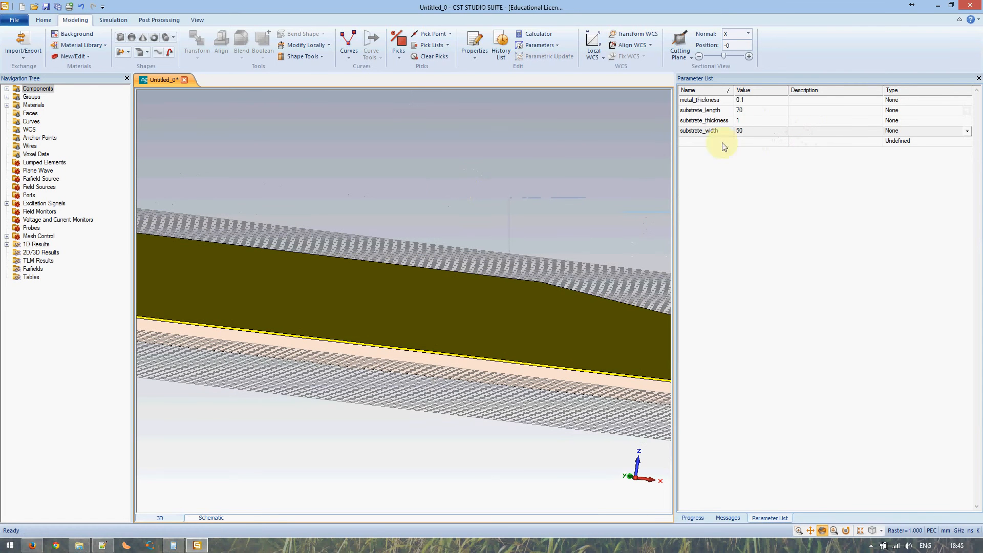
Set substrate_thickness back to 2, rebuild, and orbit over the board
{"action": "left_click", "coordinate": [746, 121]}
{"action": "left_click", "coordinate": [745, 121]}
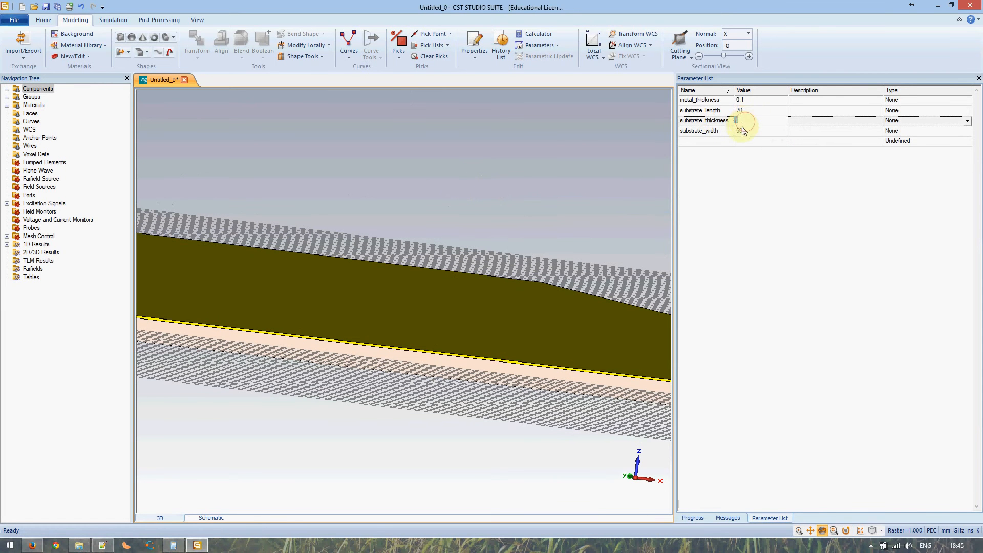
{"action": "type", "text": "2"}
{"action": "key", "text": "Return"}
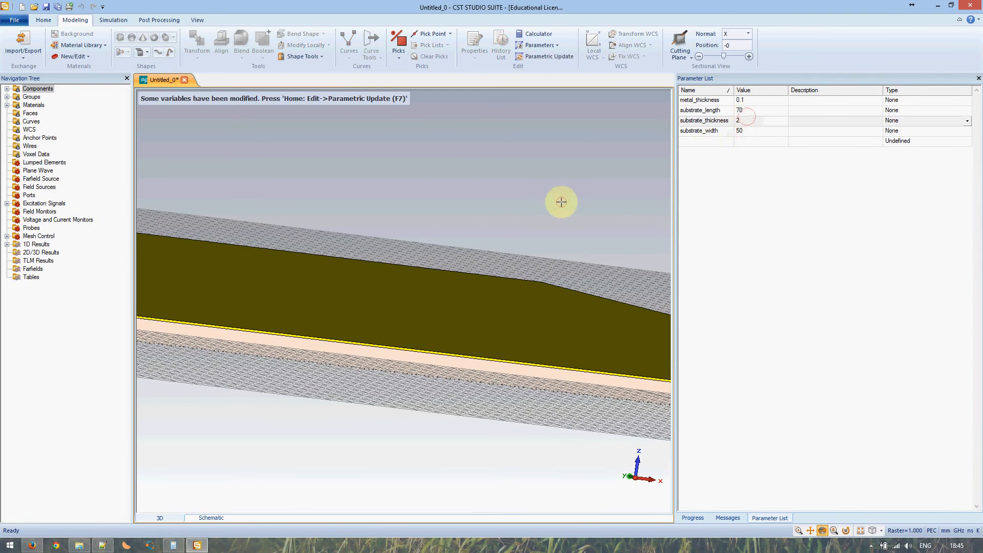
{"action": "key", "text": "F7"}
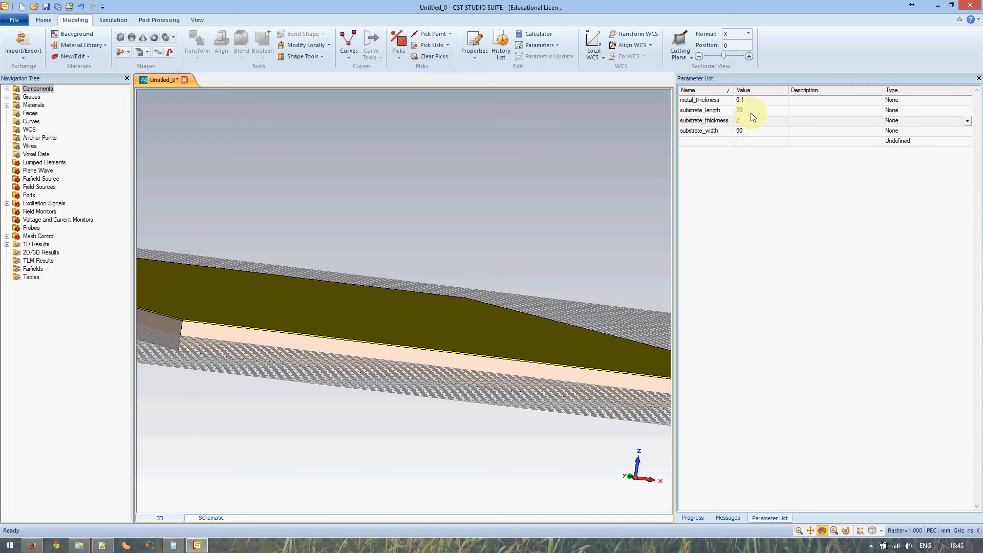
{"action": "left_click_drag", "start_coordinate": [294, 334], "coordinate": [297, 368]}
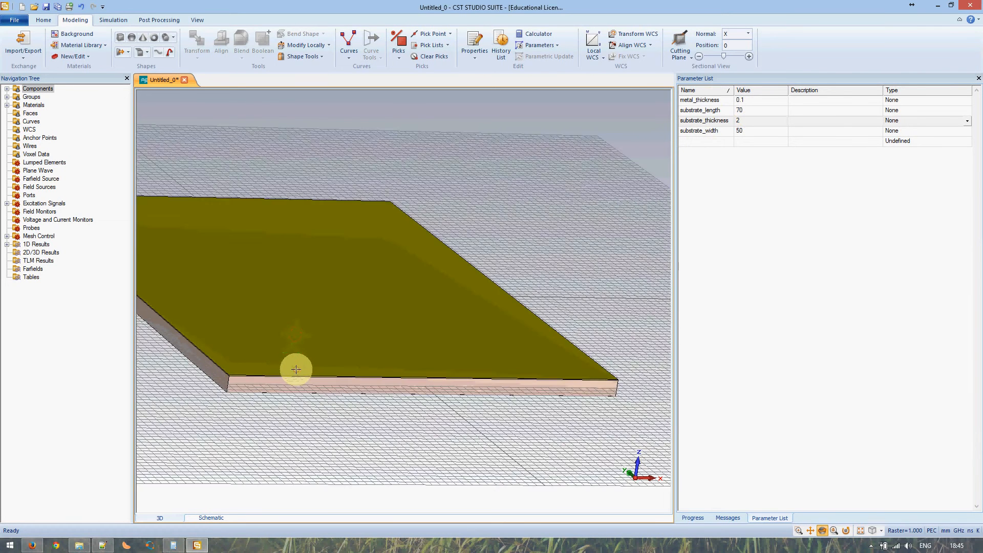
{"action": "scroll", "coordinate": [296, 367], "scroll_direction": "up", "scroll_amount": 3}
{"action": "middle_click_drag", "start_coordinate": [284, 348], "coordinate": [358, 335]}
{"action": "scroll", "coordinate": [389, 335], "scroll_direction": "up", "scroll_amount": 5}
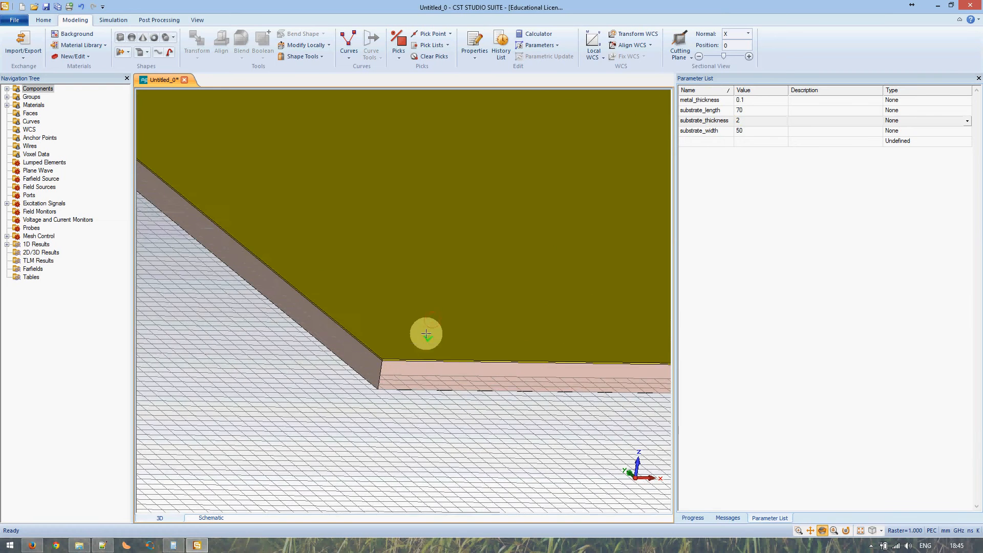
Change substrate_thickness to 0.5 and run the parametric update to thin the board
{"action": "left_click", "coordinate": [746, 123]}
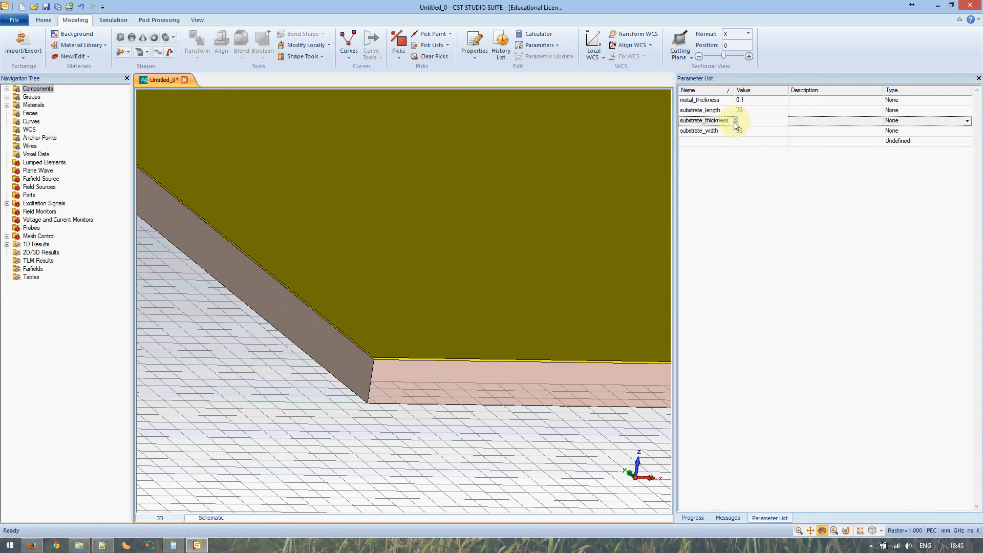
{"action": "left_click", "coordinate": [735, 122]}
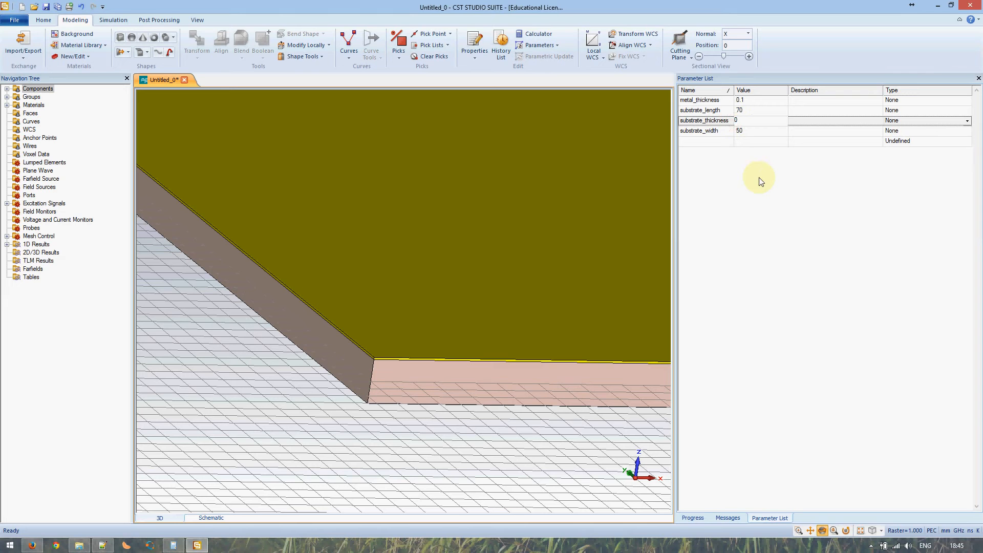
{"action": "key", "text": "Return"}
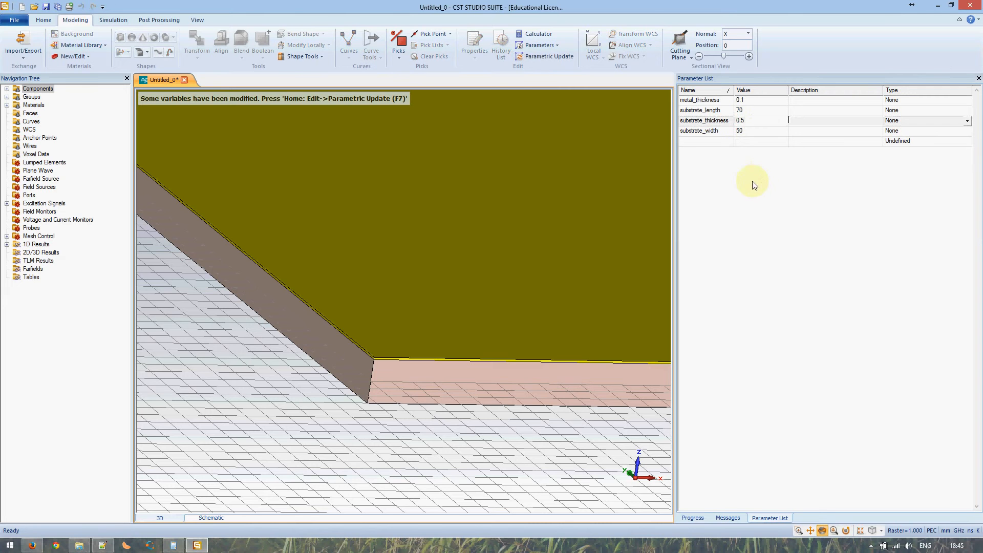
{"action": "left_click", "coordinate": [790, 126]}
{"action": "left_click", "coordinate": [794, 114]}
{"action": "left_click", "coordinate": [764, 132]}
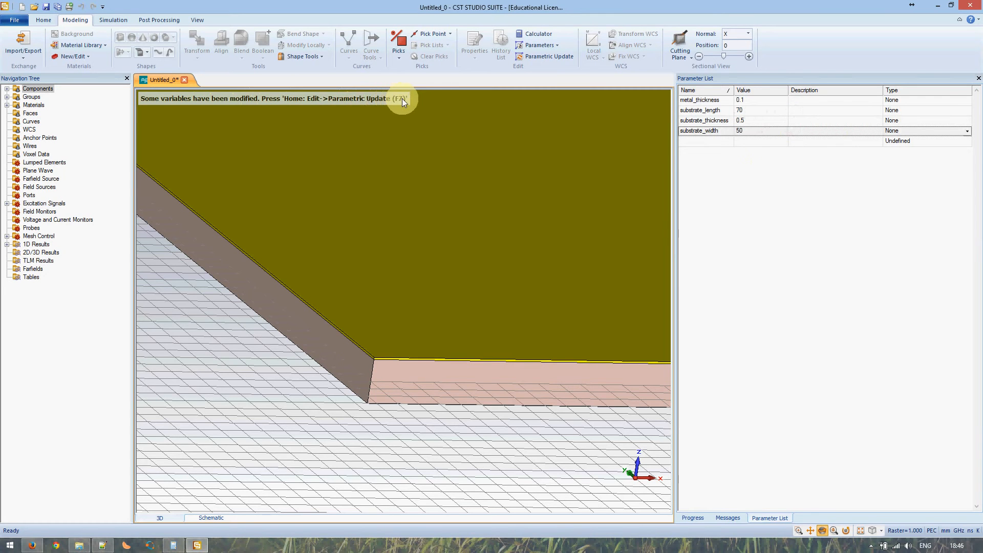
{"action": "key", "text": "F7"}
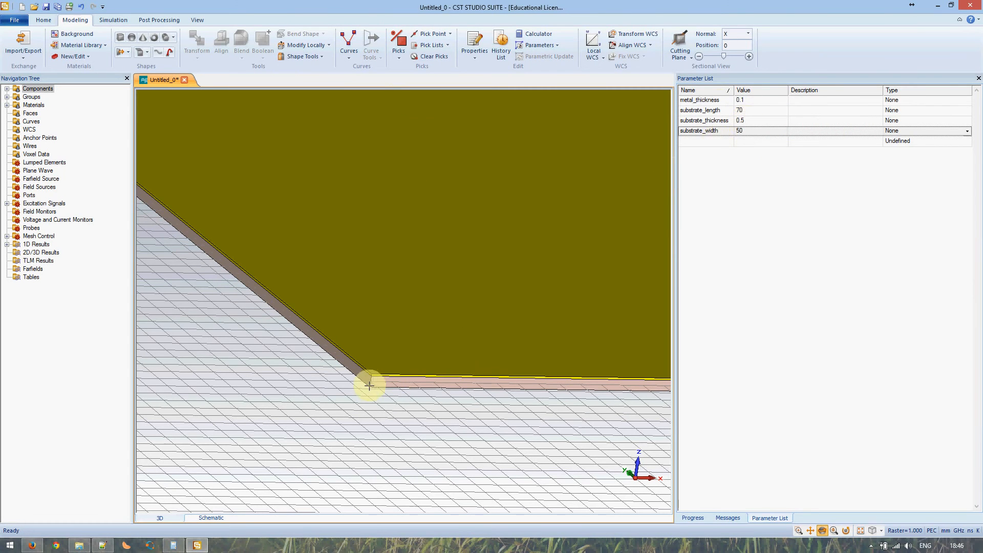
{"action": "scroll", "coordinate": [369, 385], "scroll_direction": "down", "scroll_amount": 3}
{"action": "scroll", "coordinate": [379, 359], "scroll_direction": "up", "scroll_amount": 4}
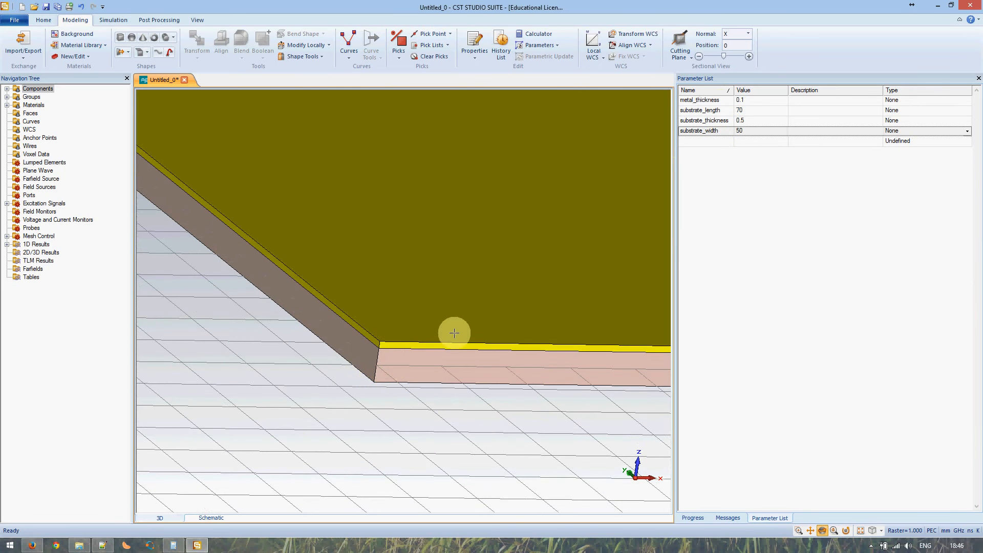
{"action": "scroll", "coordinate": [456, 328], "scroll_direction": "down", "scroll_amount": 3}
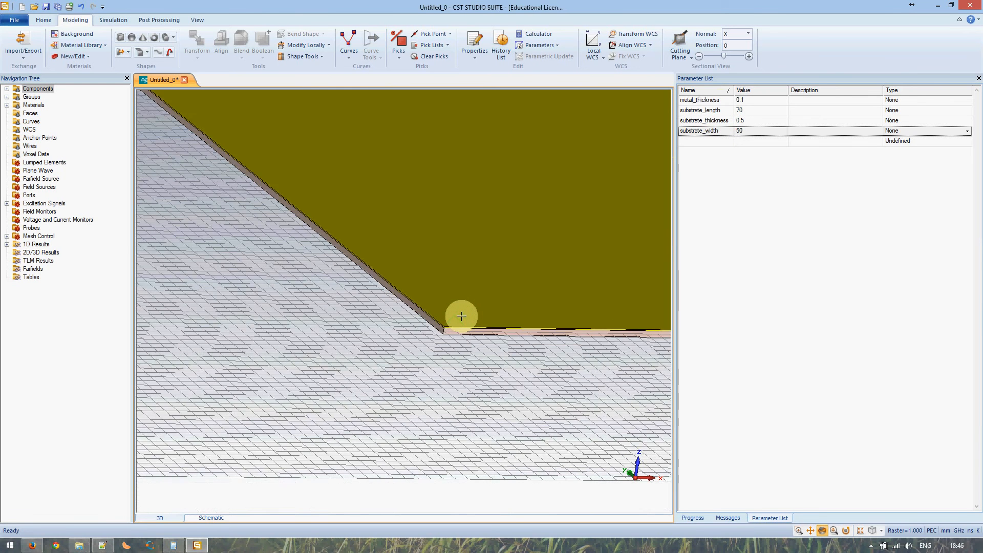
{"action": "scroll", "coordinate": [460, 317], "scroll_direction": "up", "scroll_amount": 2}
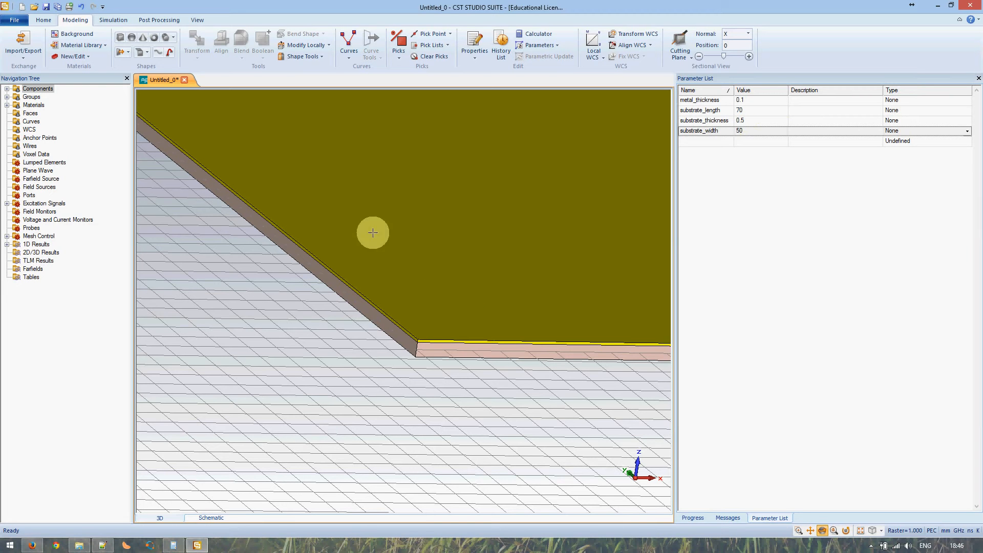
Define a bottom_copper brick with parametric Z bounds below the substrate using metal_thickness
{"action": "left_click", "coordinate": [120, 37]}
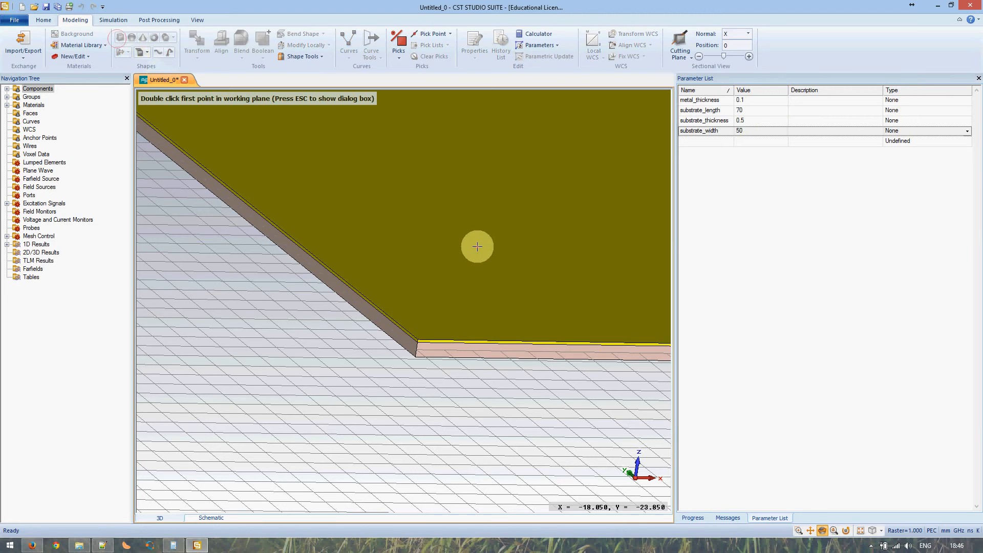
{"action": "key", "text": "Escape"}
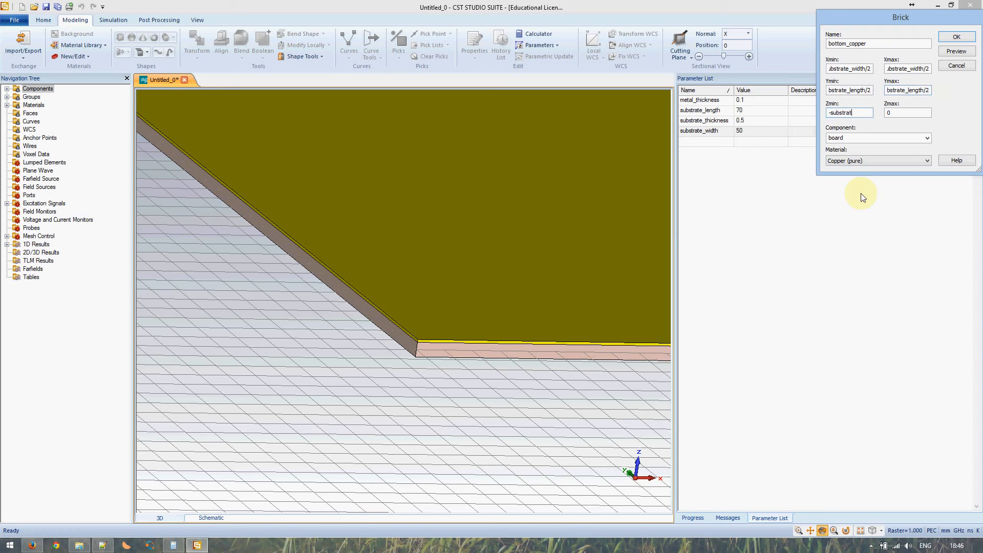
{"action": "type", "text": "thickness/2 - metal_thickness-substrate_thicknes"}
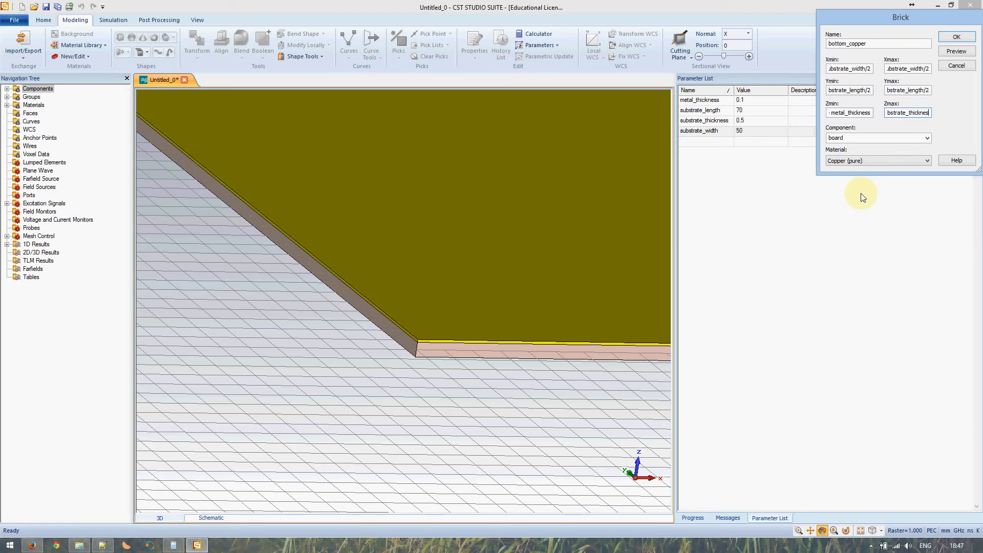
{"action": "type", "text": "s/2"}
Preview bottom_copper from beneath the board, then create it
{"action": "left_click", "coordinate": [955, 51]}
{"action": "mouse_move", "coordinate": [427, 361]}
{"action": "left_mouse_down"}
{"action": "mouse_move", "coordinate": [526, 178]}
{"action": "mouse_move", "coordinate": [469, 323]}
{"action": "mouse_move", "coordinate": [450, 241]}
{"action": "mouse_move", "coordinate": [432, 248]}
{"action": "mouse_move", "coordinate": [443, 221]}
{"action": "mouse_move", "coordinate": [435, 285]}
{"action": "mouse_move", "coordinate": [465, 193]}
{"action": "mouse_move", "coordinate": [428, 250]}
{"action": "mouse_move", "coordinate": [463, 225]}
{"action": "mouse_move", "coordinate": [448, 254]}
{"action": "mouse_move", "coordinate": [469, 237]}
{"action": "mouse_move", "coordinate": [423, 193]}
{"action": "mouse_move", "coordinate": [413, 215]}
{"action": "mouse_move", "coordinate": [417, 193]}
{"action": "mouse_move", "coordinate": [431, 192]}
{"action": "left_mouse_up"}
{"action": "scroll", "coordinate": [454, 195], "scroll_direction": "down", "scroll_amount": 5}
{"action": "scroll", "coordinate": [456, 194], "scroll_direction": "up", "scroll_amount": 12}
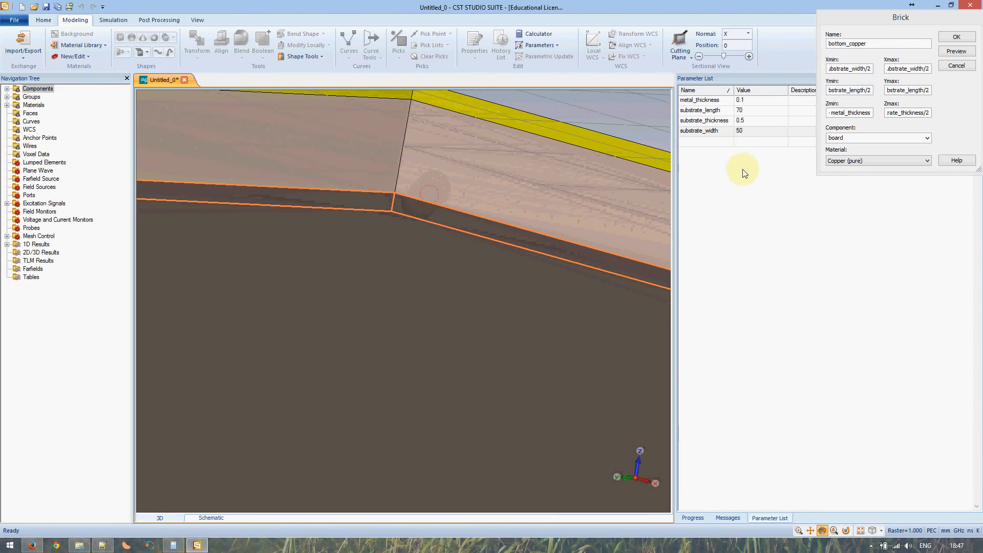
{"action": "left_click", "coordinate": [950, 37]}
{"action": "mouse_move", "coordinate": [489, 177]}
{"action": "left_mouse_down"}
{"action": "mouse_move", "coordinate": [445, 215]}
{"action": "mouse_move", "coordinate": [445, 202]}
{"action": "mouse_move", "coordinate": [511, 146]}
{"action": "mouse_move", "coordinate": [342, 265]}
{"action": "mouse_move", "coordinate": [527, 198]}
{"action": "mouse_move", "coordinate": [388, 250]}
{"action": "mouse_move", "coordinate": [368, 270]}
{"action": "mouse_move", "coordinate": [359, 304]}
{"action": "left_mouse_up"}
Set substrate_width to 40 and rebuild with F7, viewing the narrower board
{"action": "scroll", "coordinate": [368, 270], "scroll_direction": "down", "scroll_amount": 3}
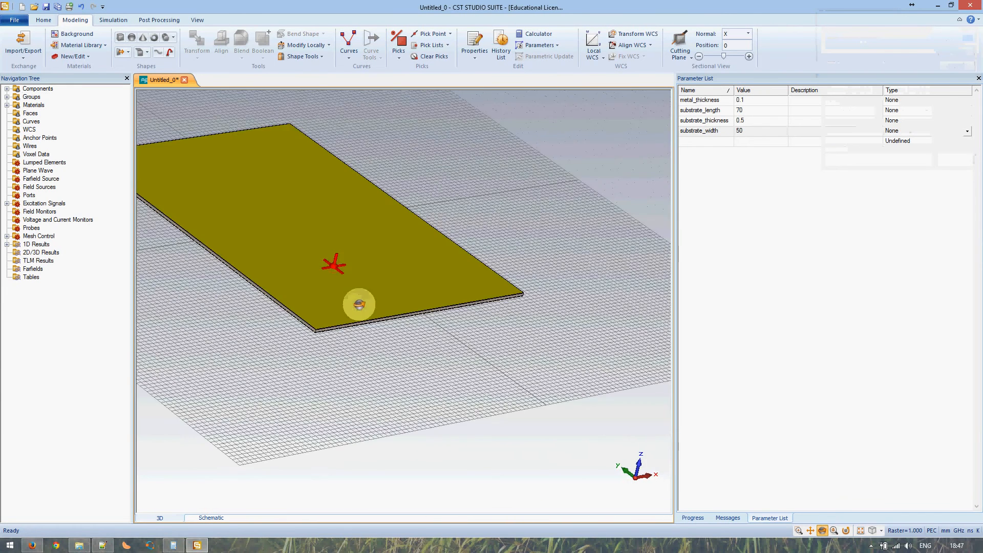
{"action": "left_click", "coordinate": [749, 134]}
{"action": "left_click", "coordinate": [750, 136]}
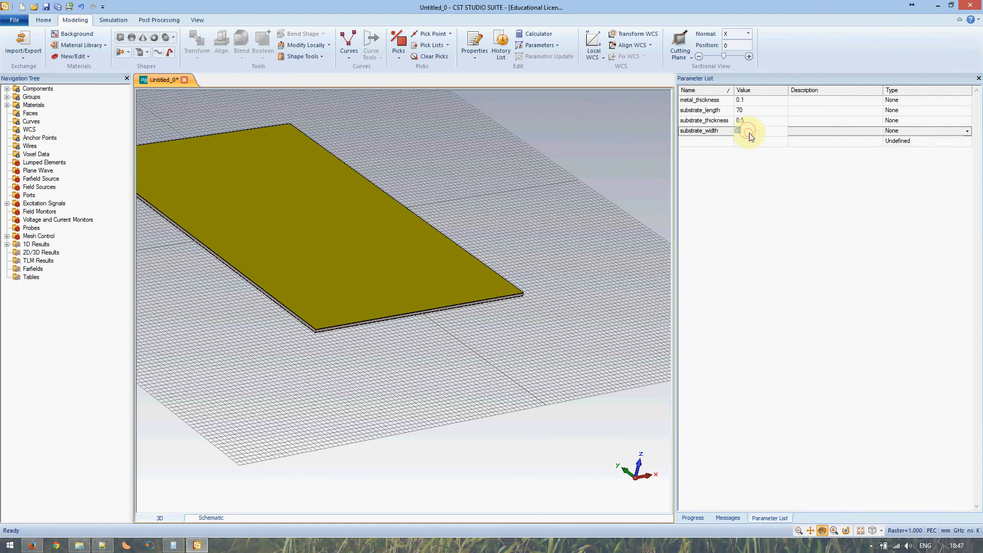
{"action": "type", "text": "40"}
{"action": "key", "text": "Return"}
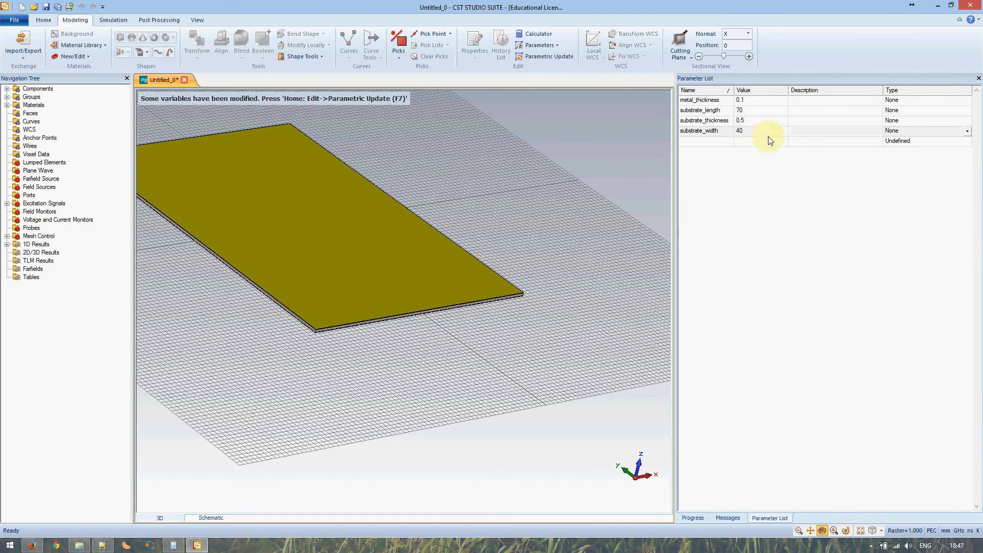
{"action": "left_click", "coordinate": [745, 122]}
{"action": "left_click", "coordinate": [742, 129]}
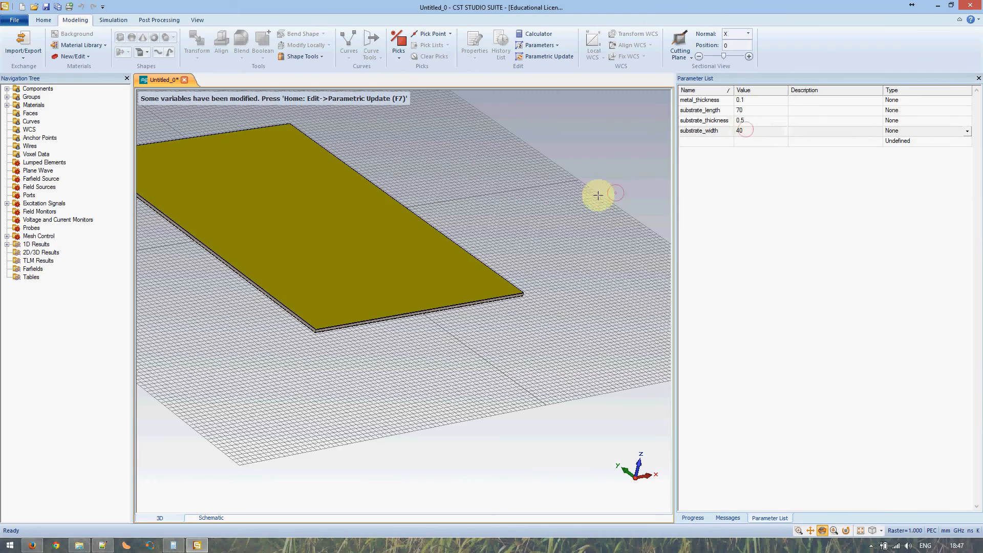
{"action": "key", "text": "F7"}
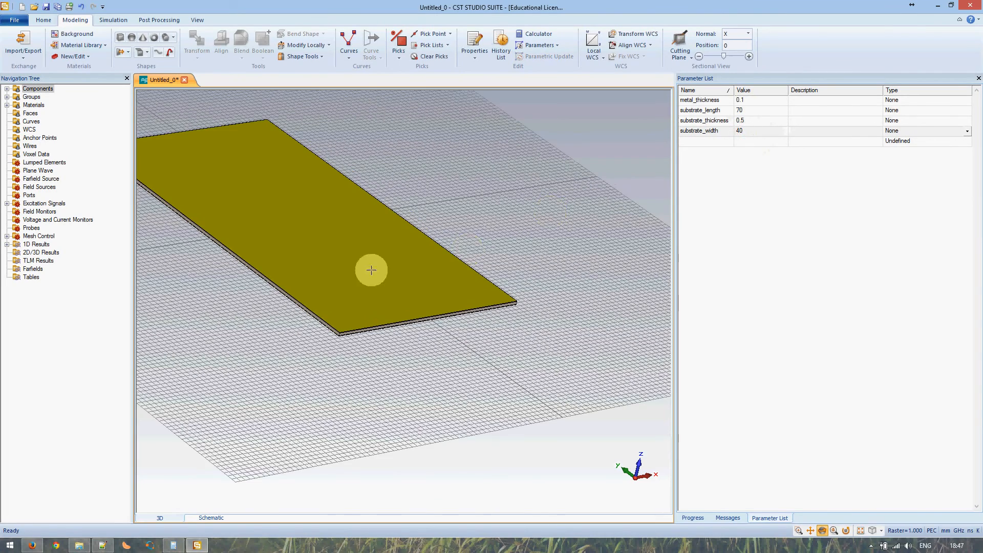
{"action": "left_click_drag", "start_coordinate": [340, 267], "coordinate": [423, 276]}
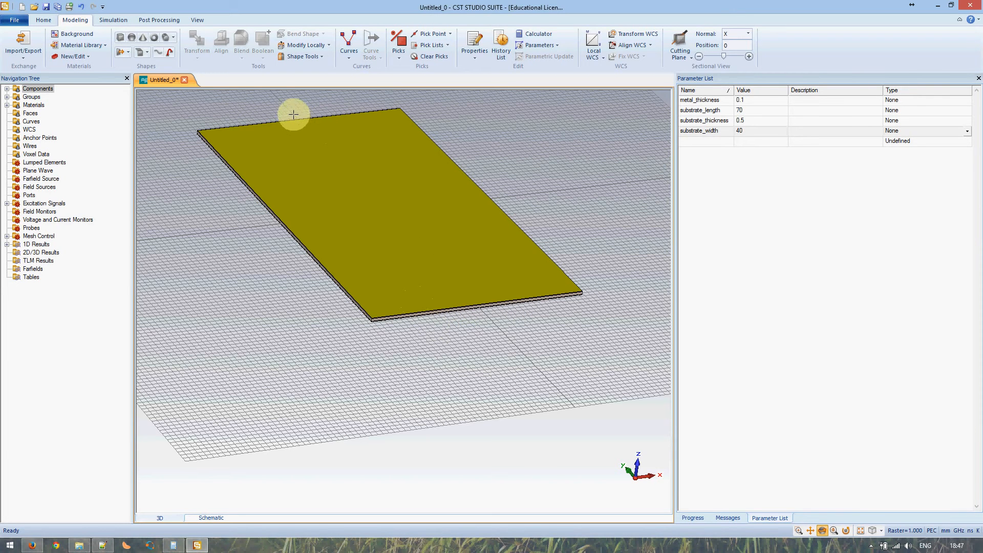
{"action": "left_click", "coordinate": [166, 38]}
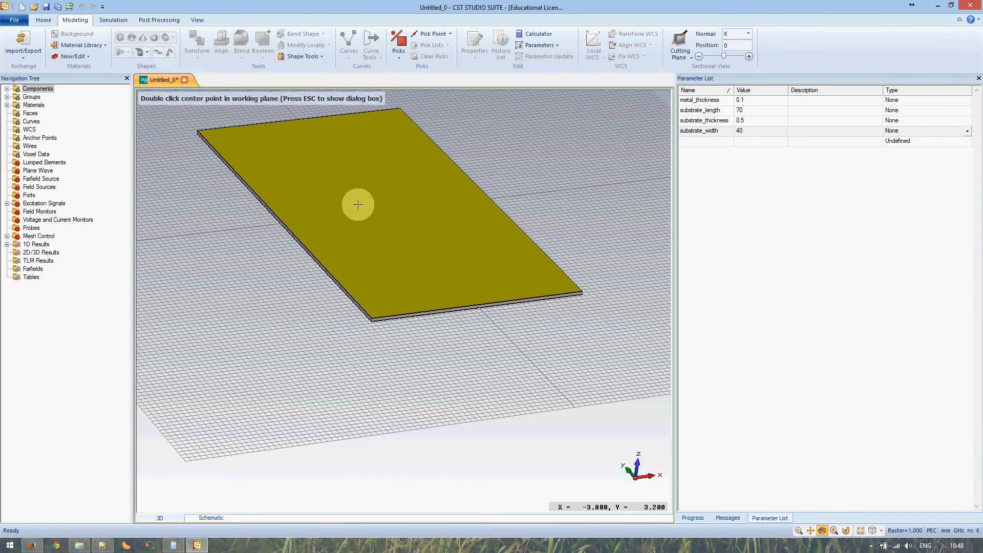
Switch to numeric entry for the cylinder named via and orient it along the Z axis
{"action": "key", "text": "Escape"}
{"action": "left_click_drag", "start_coordinate": [859, 19], "coordinate": [471, 175]}
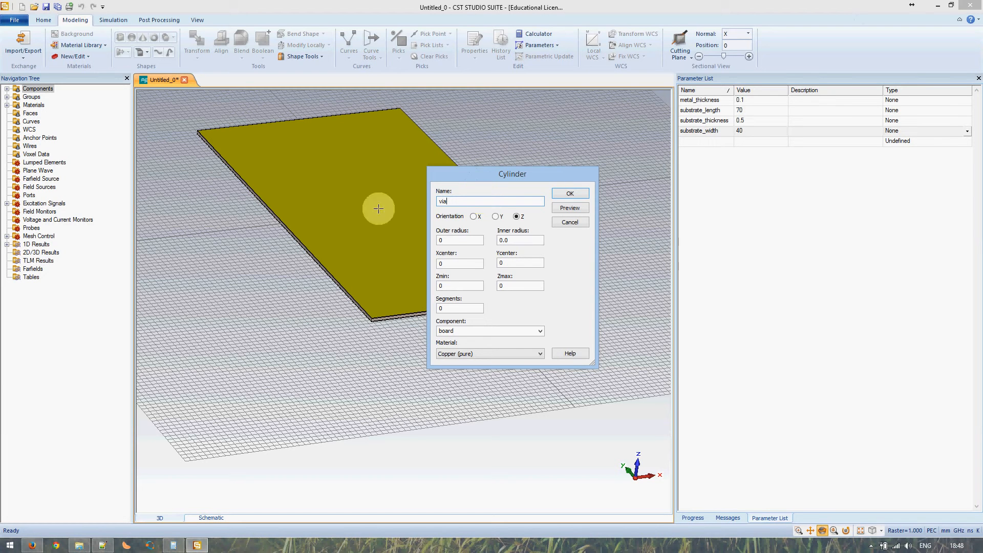
{"action": "left_click", "coordinate": [520, 219]}
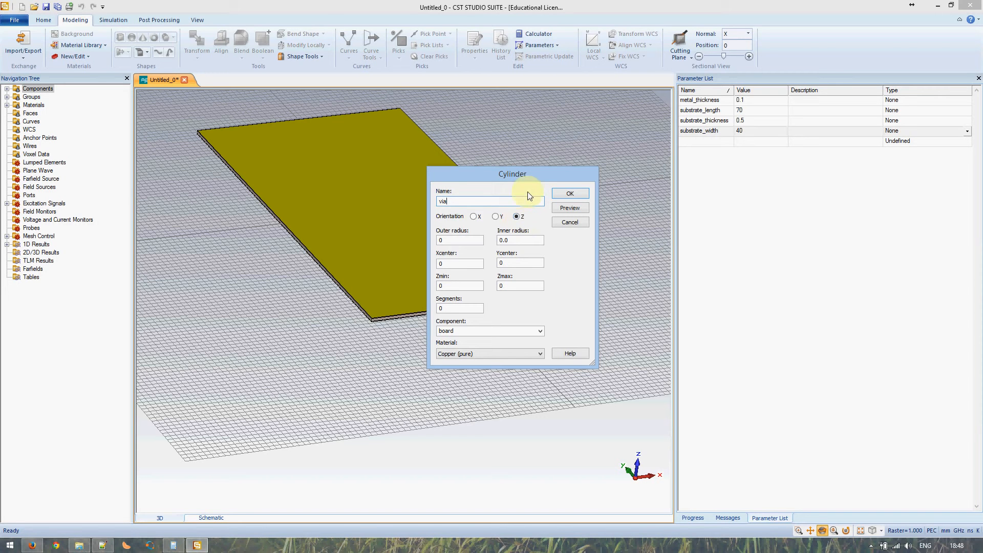
{"action": "left_click", "coordinate": [518, 218]}
Set the via's outer radius to via_radius and begin entering its Xcenter expression
{"action": "left_click", "coordinate": [460, 239]}
{"action": "type", "text": "via_"}
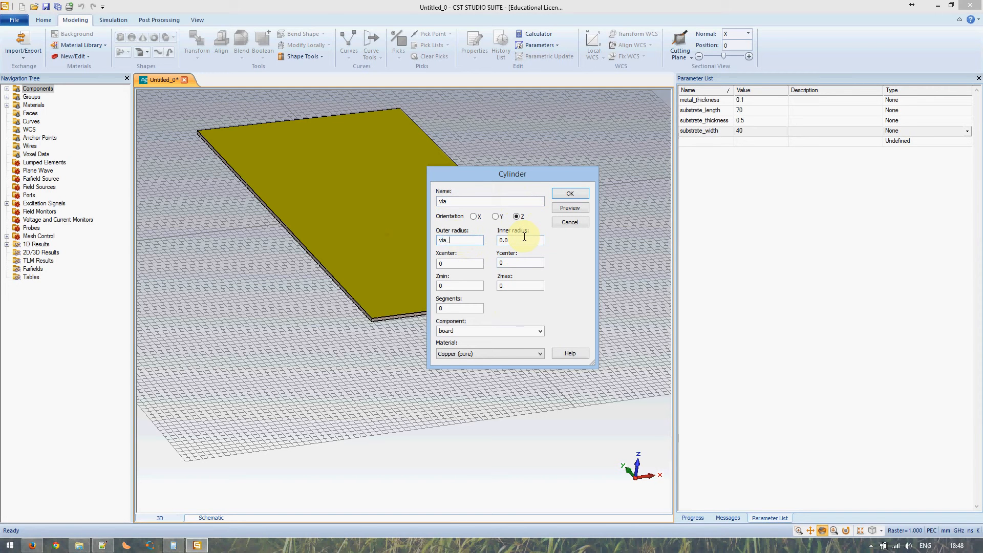
{"action": "type", "text": "radius"}
{"action": "key", "text": "Tab"}
{"action": "key", "text": "Tab"}
{"action": "type", "text": "s"}
{"action": "type", "text": "substrat"}
{"action": "type", "text": "e_w"}
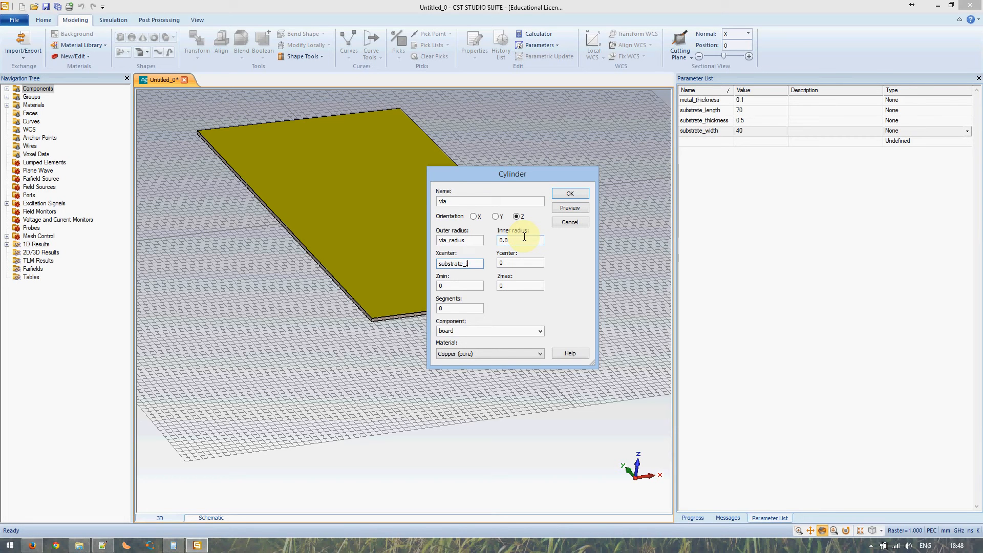
{"action": "key", "text": "BackSpace"}
{"action": "key", "text": "BackSpace"}
{"action": "key", "text": "BackSpace"}
{"action": "key", "text": "BackSpace"}
{"action": "key", "text": "BackSpace"}
{"action": "key", "text": "BackSpace"}
{"action": "key", "text": "BackSpace"}
{"action": "key", "text": "BackSpace"}
{"action": "key", "text": "BackSpace"}
{"action": "key", "text": "BackSpace"}
{"action": "key", "text": "BackSpace"}
Set the via's Xcenter to -SIW_width/2 and Ycenter to substrate_length/2 + 3*via_radius
{"action": "type", "text": "SIW_"}
{"action": "key", "text": "BackSpace"}
{"action": "key", "text": "BackSpace"}
{"action": "key", "text": "BackSpace"}
{"action": "key", "text": "BackSpace"}
{"action": "type", "text": "-SIW_width/"}
{"action": "key", "text": "Tab"}
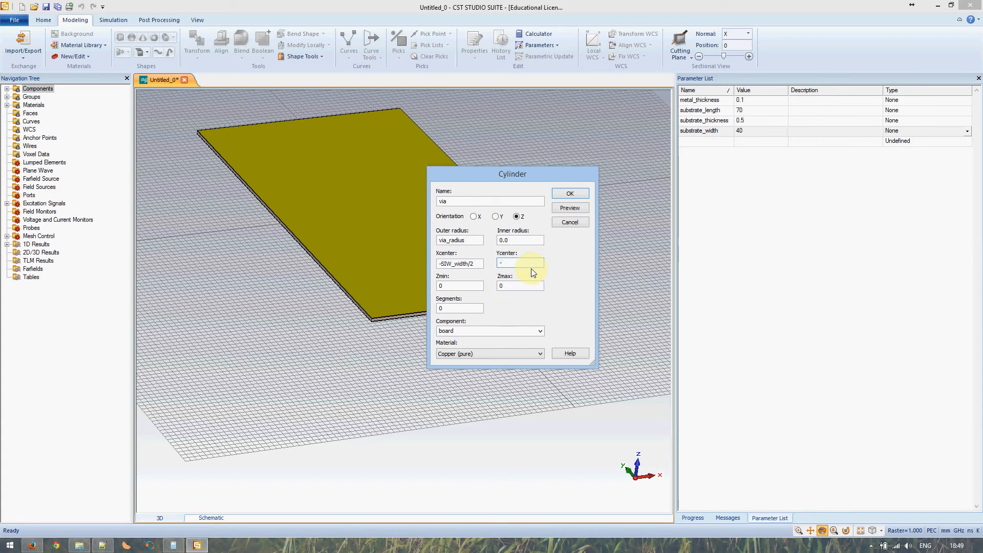
{"action": "type", "text": "substrate_length"}
{"action": "type", "text": "/2"}
{"action": "type", "text": " +"}
{"action": "type", "text": " 3*via_ra"}
{"action": "type", "text": "dius"}
{"action": "key", "text": "Tab"}
Set Zmin to -substrate_thickness/2 - metal_thickness and Zmax to substrate_thickness/2 + metal_thickness
{"action": "type", "text": "-subst"}
{"action": "type", "text": "rate_thick"}
{"action": "type", "text": "ness / 2"}
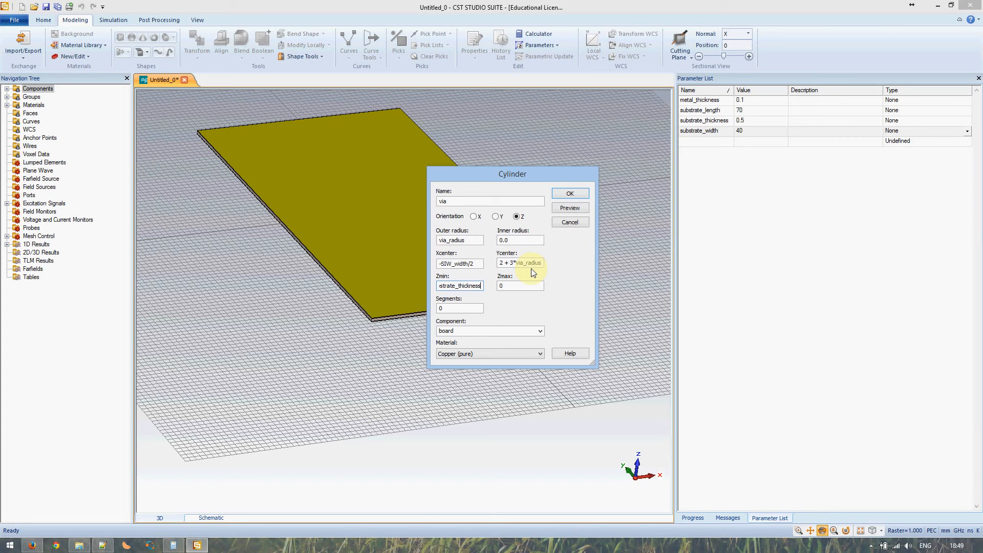
{"action": "key", "text": "BackSpace"}
{"action": "key", "text": "BackSpace"}
{"action": "key", "text": "BackSpace"}
{"action": "key", "text": "BackSpace"}
{"action": "type", "text": "/2"}
{"action": "type", "text": " - metal_thi"}
{"action": "type", "text": "ckness"}
{"action": "key", "text": "Tab"}
{"action": "type", "text": "substrate_thickness/2 + metal_thickness"}
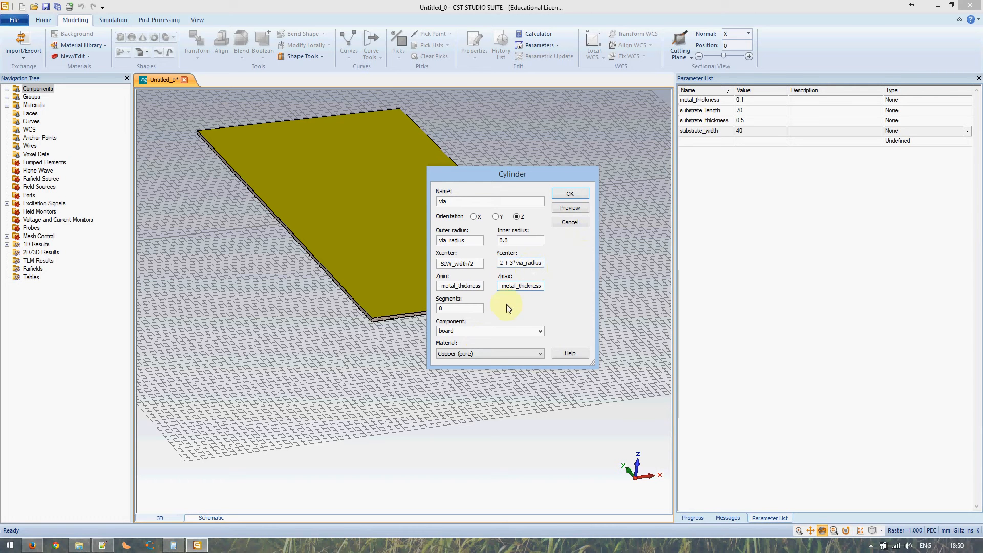
{"action": "left_click", "coordinate": [515, 286]}
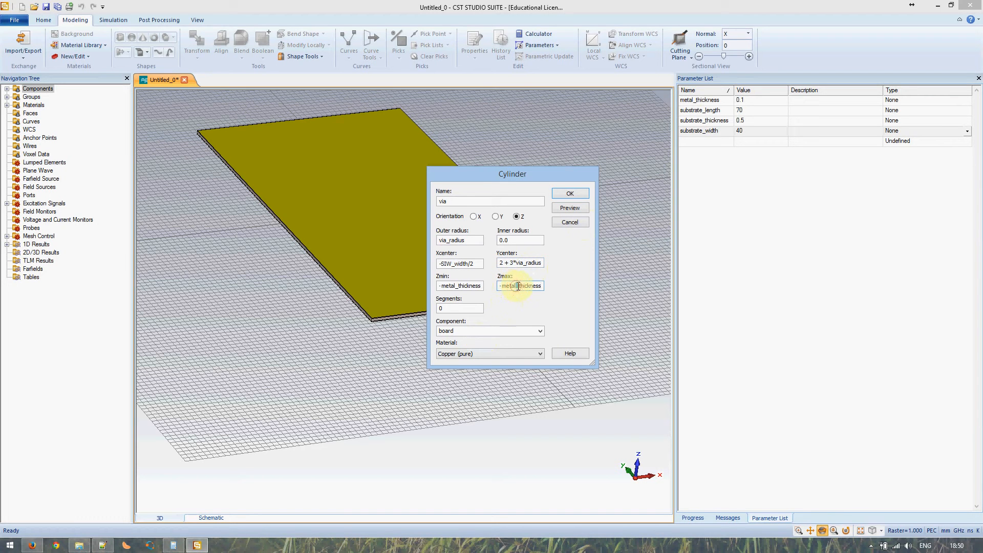
{"action": "left_click_drag", "start_coordinate": [518, 285], "coordinate": [516, 286]}
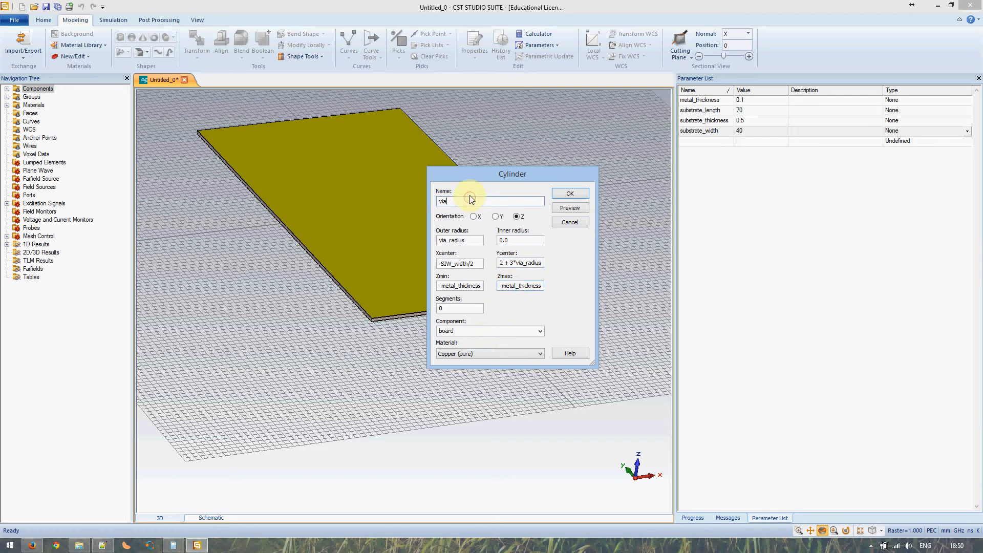
{"action": "left_click", "coordinate": [434, 199]}
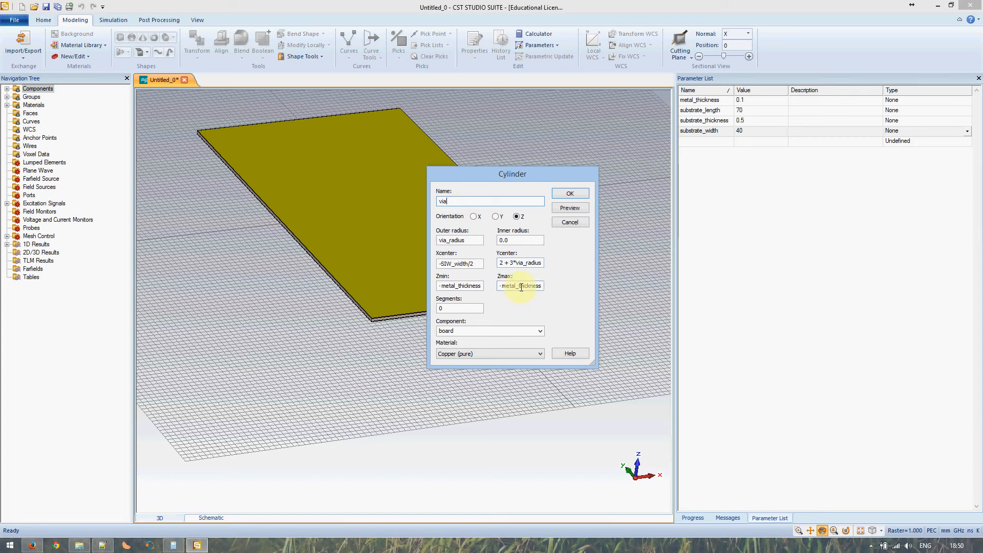
{"action": "left_click", "coordinate": [456, 306]}
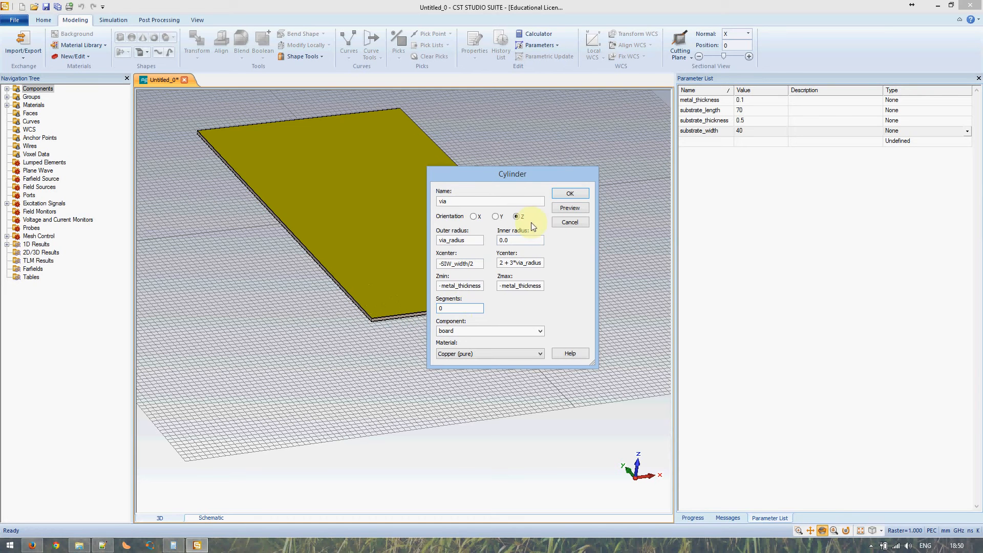
Confirm the via cylinder, define via_radius as 0.2, and bring up the Notepad++ design notes
{"action": "left_click", "coordinate": [570, 193]}
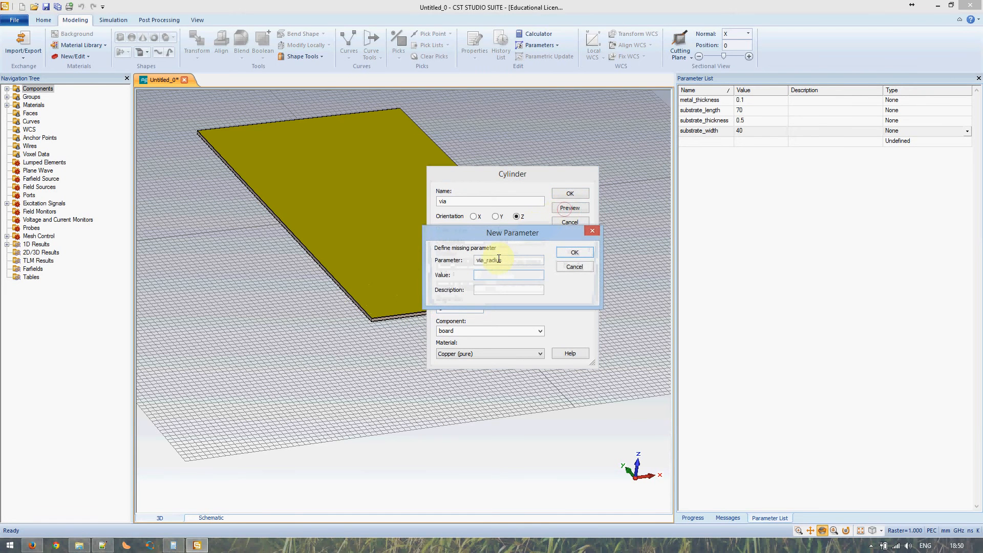
{"action": "left_click", "coordinate": [496, 277]}
{"action": "left_click", "coordinate": [496, 277]}
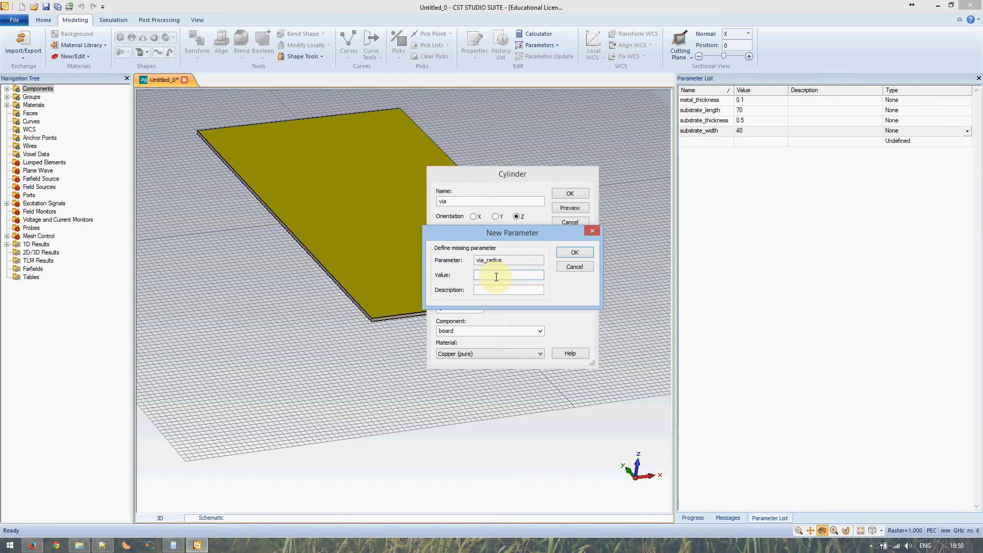
{"action": "type", "text": "0.2"}
{"action": "key", "text": "Return"}
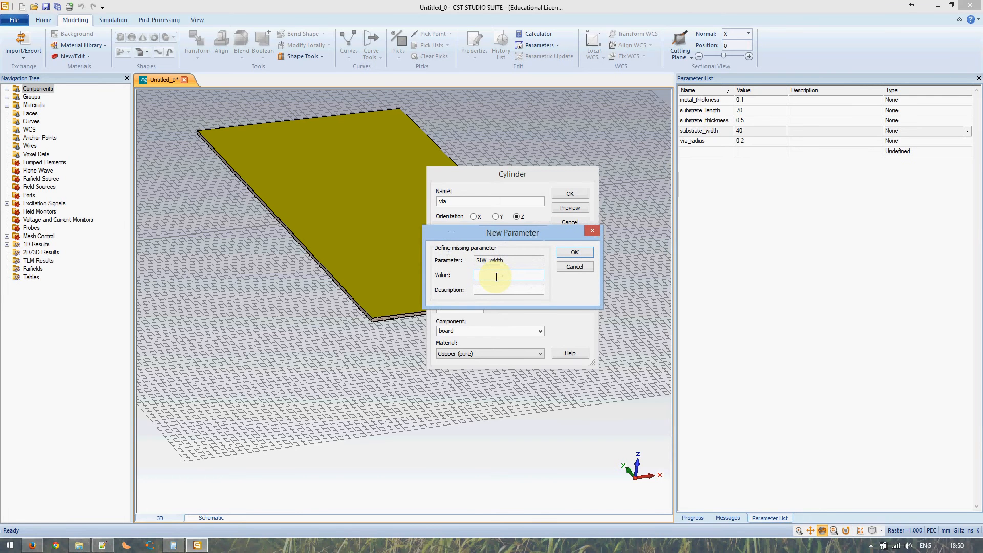
{"action": "left_click", "coordinate": [102, 544]}
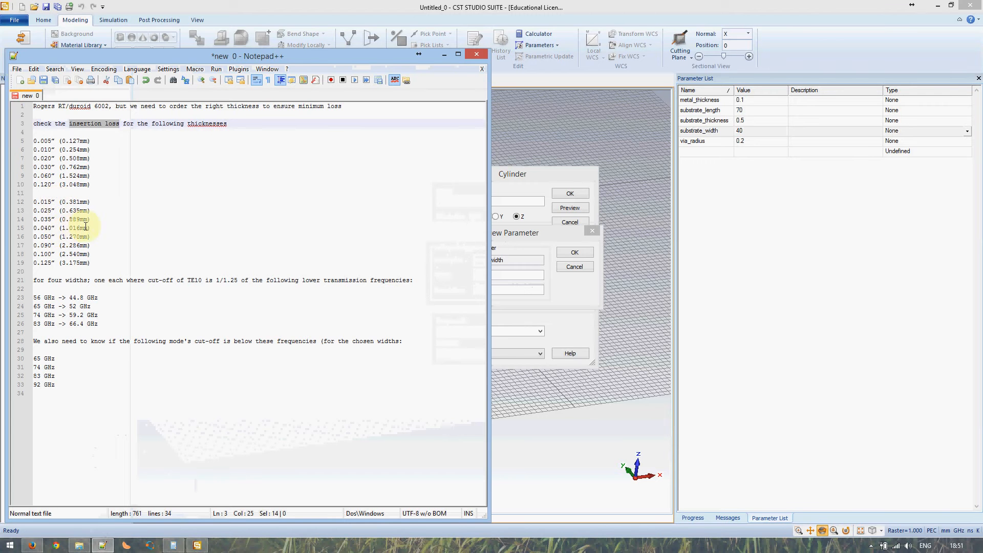
Highlight the 1.016 mm substrate thickness and 56 GHz -> 44.8 GHz notes, then return to CST
{"action": "left_click_drag", "start_coordinate": [92, 228], "coordinate": [24, 229]}
{"action": "left_click_drag", "start_coordinate": [98, 298], "coordinate": [46, 302]}
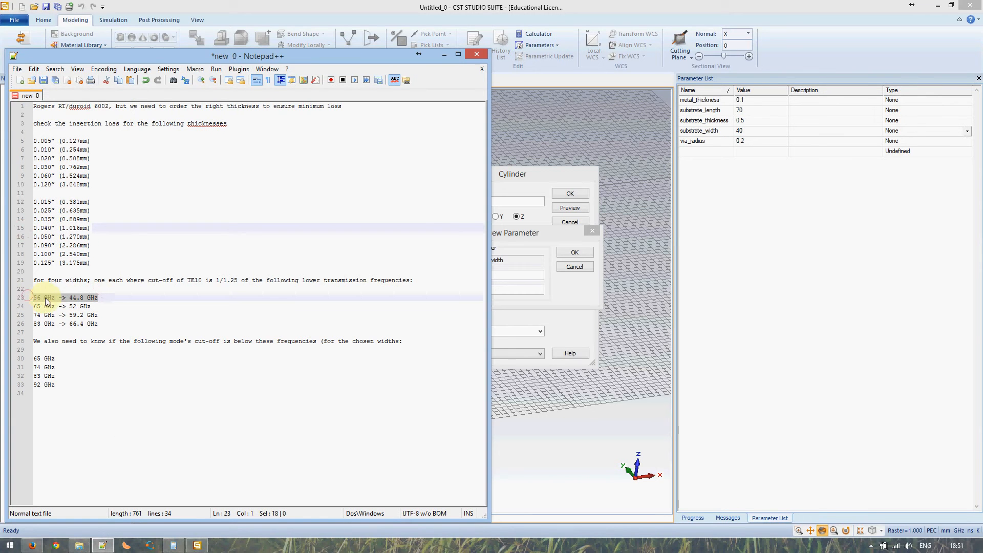
{"action": "left_click", "coordinate": [102, 545]}
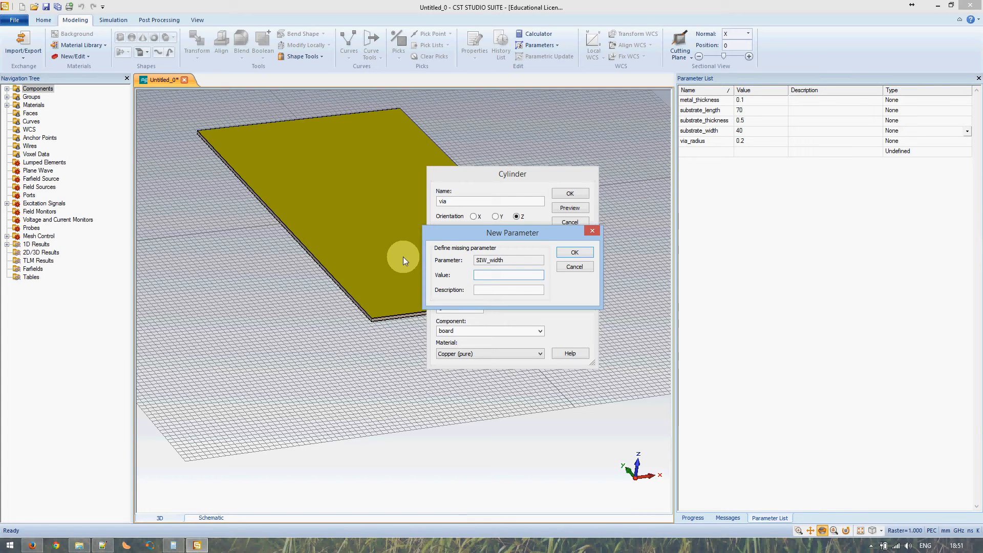
Define SIW_width as 10, check the via preview on the board, and create the copper via
{"action": "type", "text": "10"}
{"action": "left_click", "coordinate": [575, 251]}
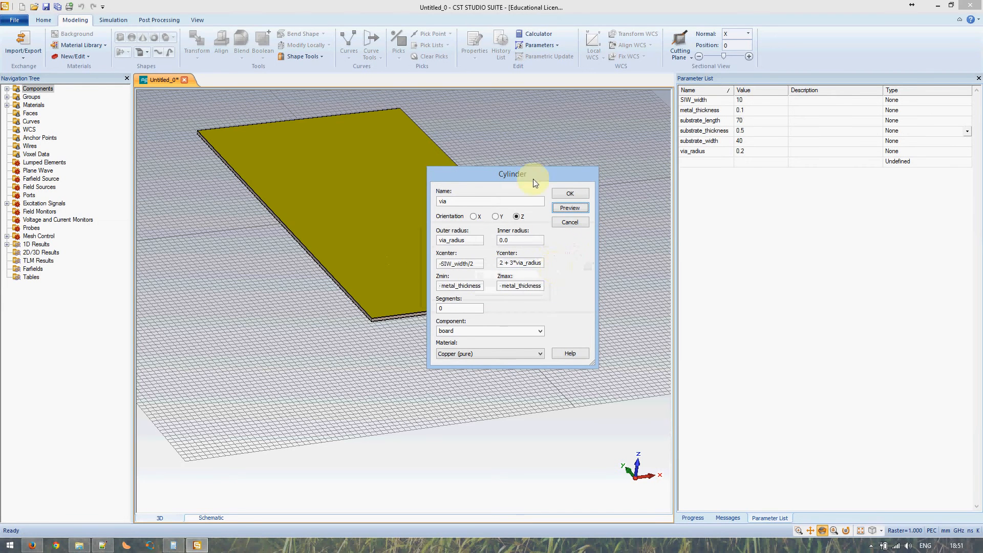
{"action": "left_click_drag", "start_coordinate": [533, 178], "coordinate": [602, 175]}
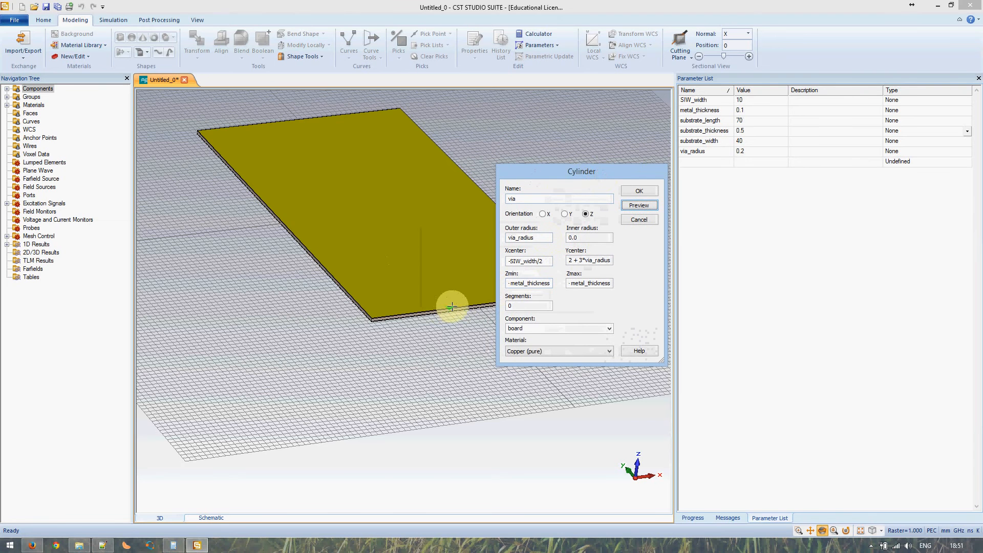
{"action": "scroll", "coordinate": [450, 306], "scroll_direction": "up", "scroll_amount": 2}
{"action": "scroll", "coordinate": [451, 306], "scroll_direction": "up", "scroll_amount": 2}
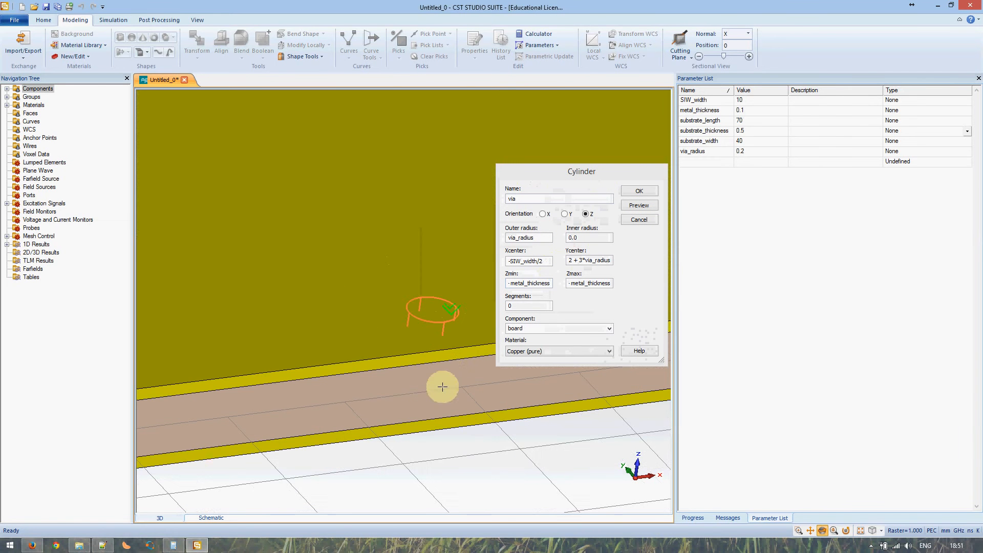
{"action": "scroll", "coordinate": [442, 353], "scroll_direction": "up", "scroll_amount": 1}
{"action": "mouse_move", "coordinate": [444, 335]}
{"action": "left_mouse_down"}
{"action": "mouse_move", "coordinate": [449, 292]}
{"action": "mouse_move", "coordinate": [443, 345]}
{"action": "left_mouse_up"}
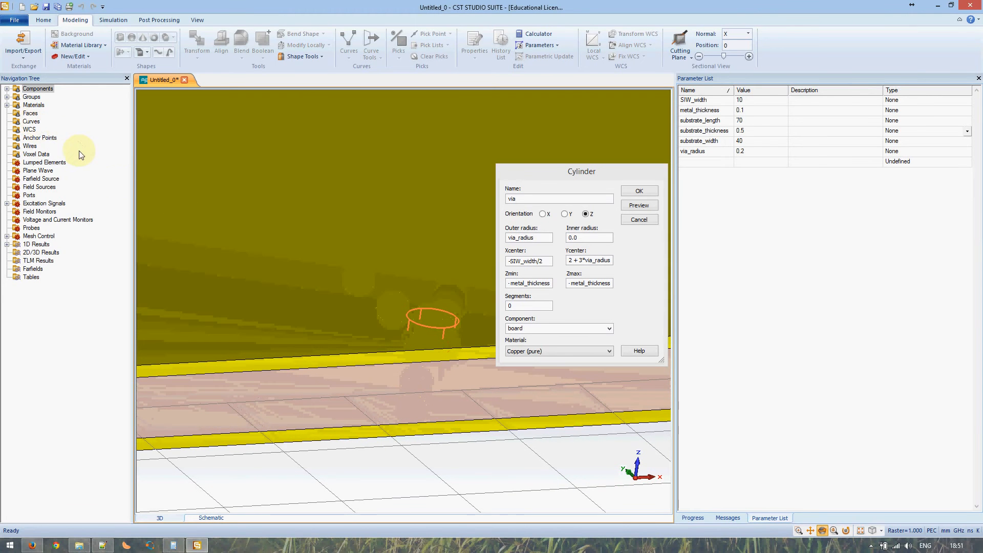
{"action": "left_click", "coordinate": [11, 92]}
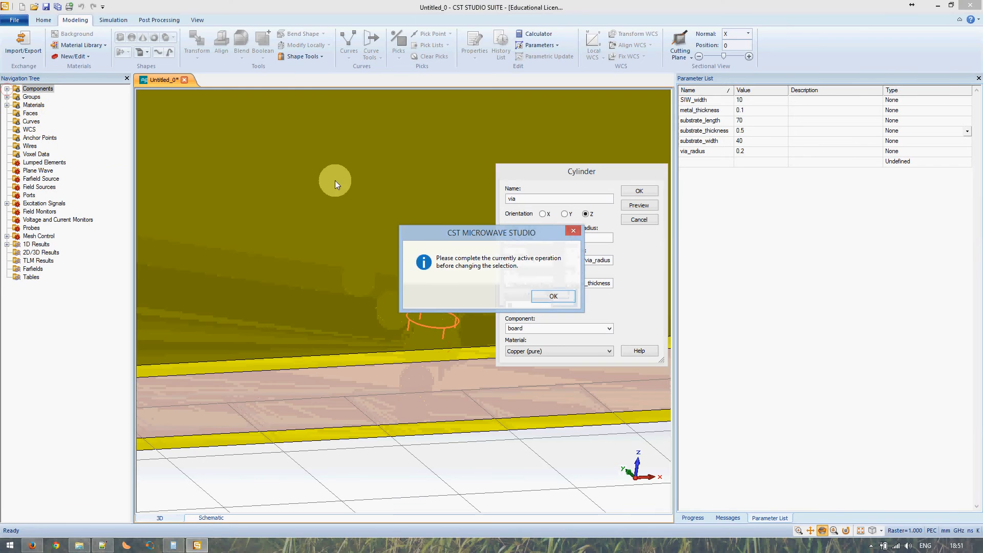
{"action": "left_click", "coordinate": [563, 298]}
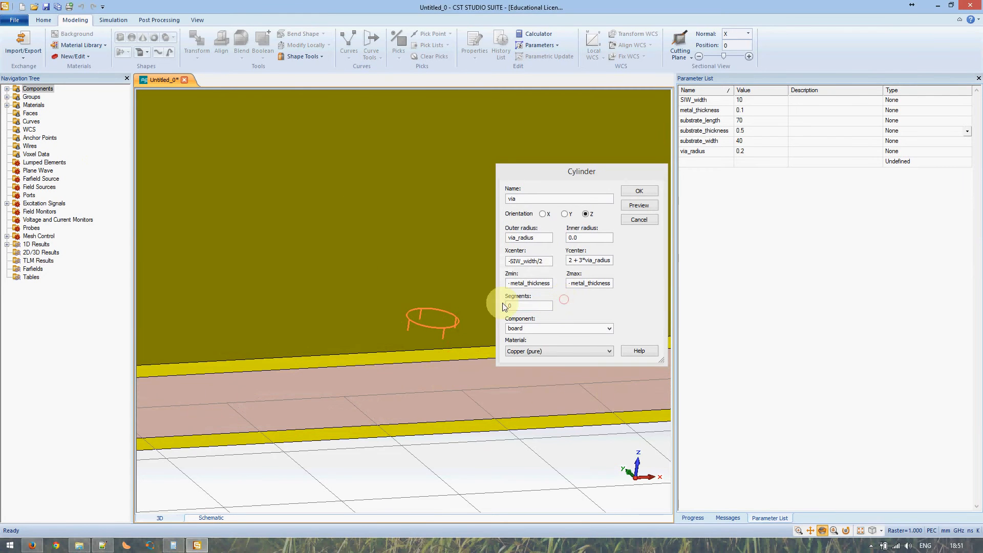
{"action": "left_click", "coordinate": [639, 191]}
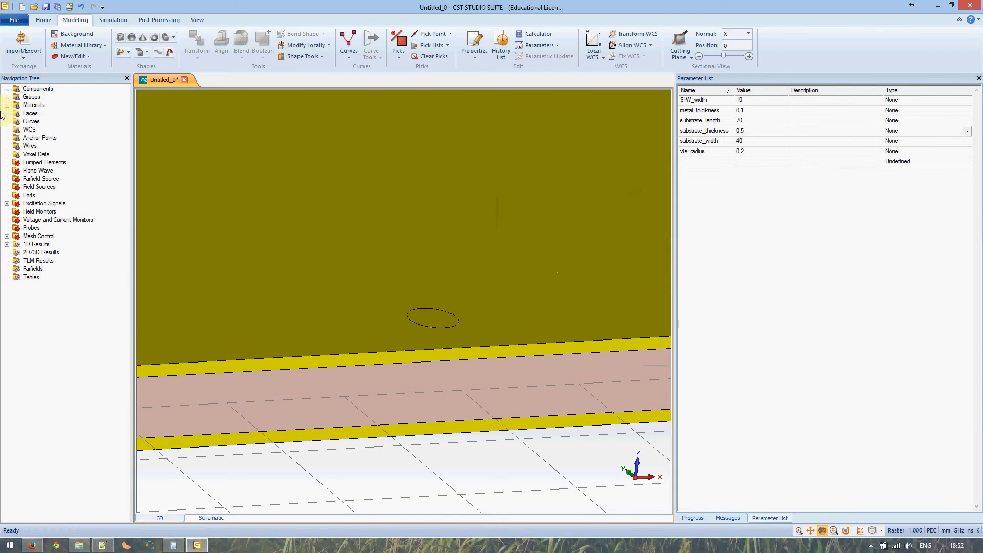
Hide the rf_substrate shape under Components > board
{"action": "left_click", "coordinate": [6, 89]}
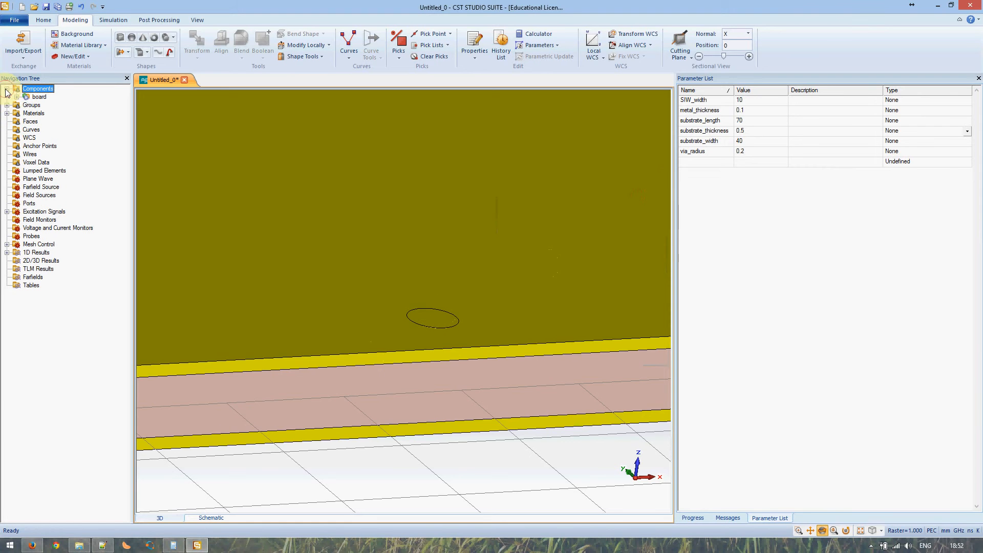
{"action": "left_click", "coordinate": [17, 97]}
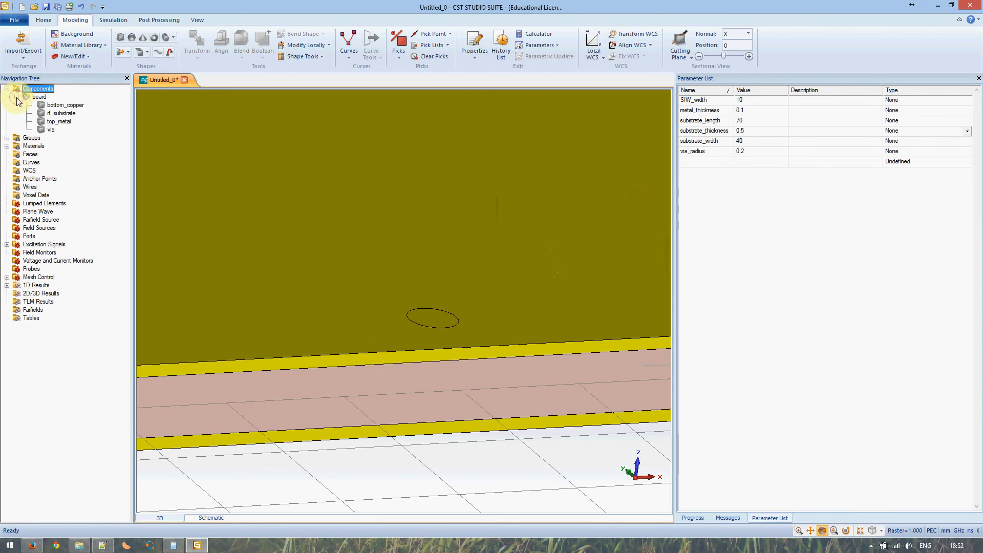
{"action": "left_click", "coordinate": [60, 113]}
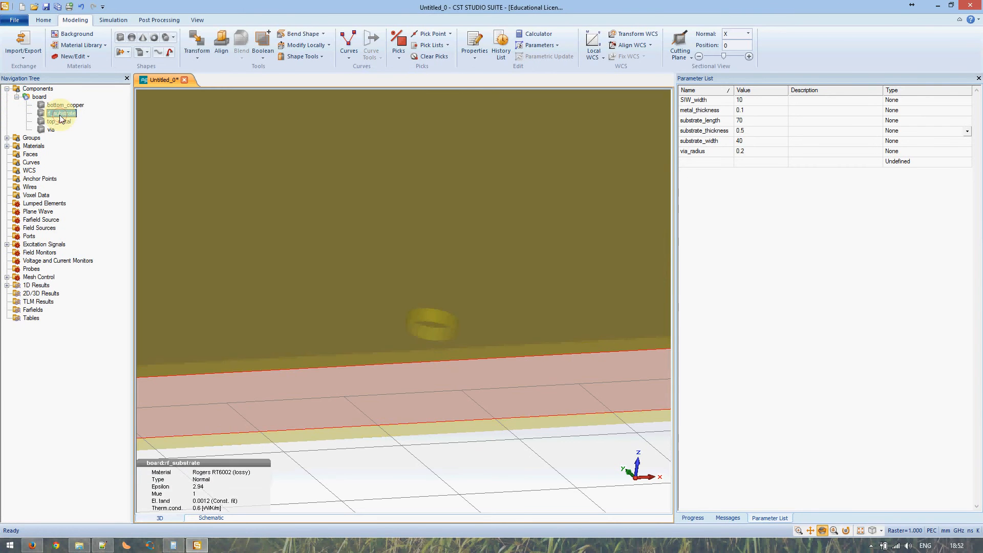
{"action": "mouse_move", "coordinate": [432, 330]}
{"action": "left_mouse_down"}
{"action": "mouse_move", "coordinate": [421, 345]}
{"action": "mouse_move", "coordinate": [419, 322]}
{"action": "left_mouse_up"}
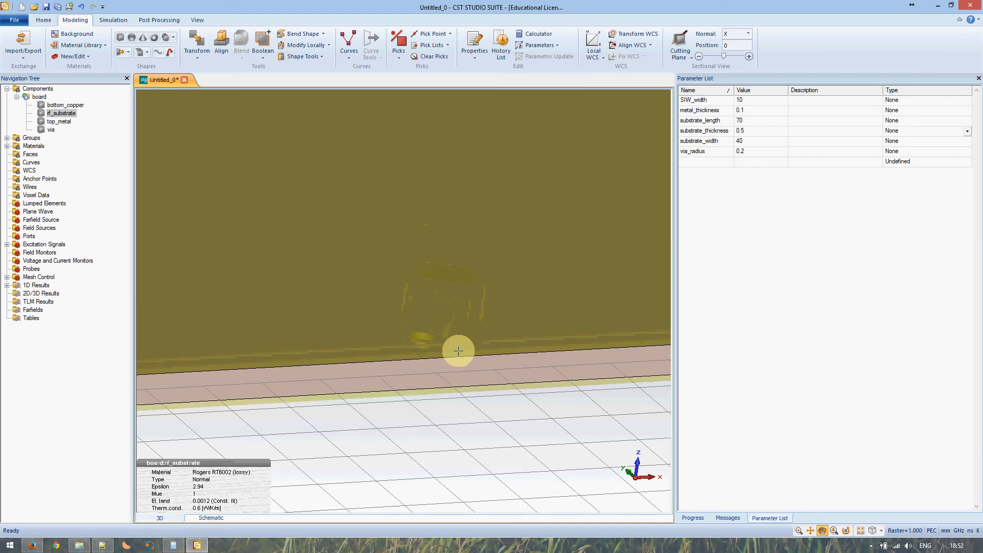
{"action": "right_click", "coordinate": [55, 113]}
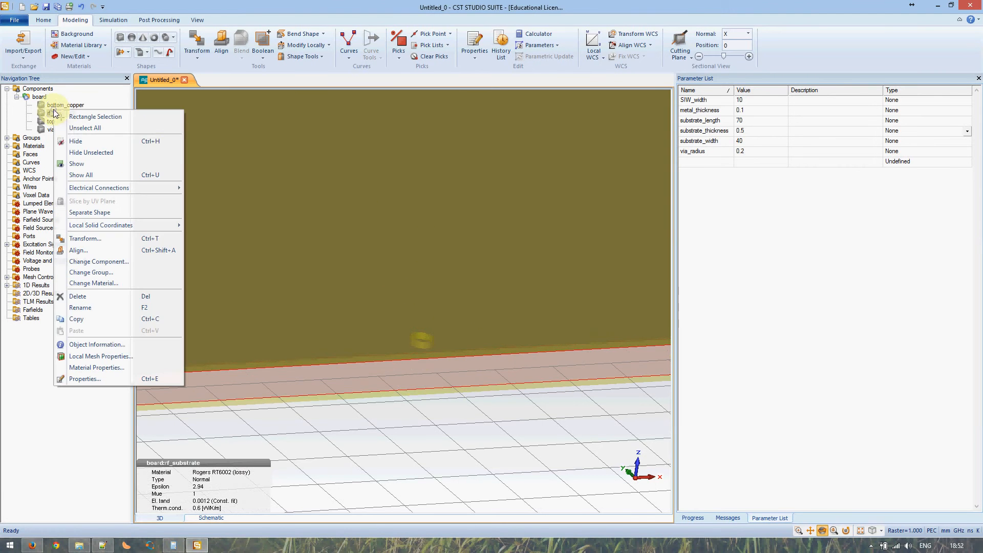
{"action": "left_click", "coordinate": [76, 142]}
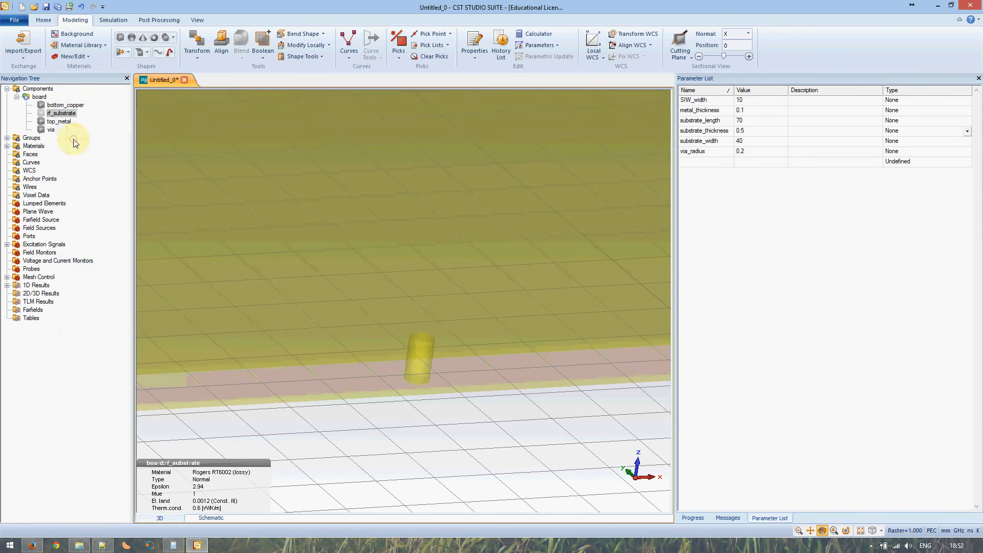
Tilt the 3D view to inspect the via between the top and bottom copper layers
{"action": "left_click", "coordinate": [40, 89]}
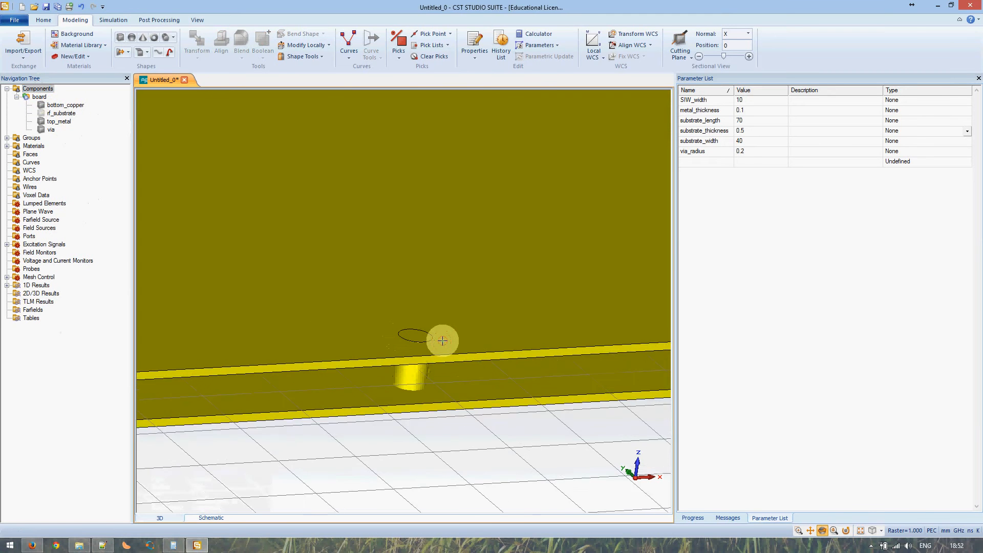
{"action": "left_click_drag", "start_coordinate": [442, 340], "coordinate": [439, 384]}
{"action": "right_click", "coordinate": [433, 373]}
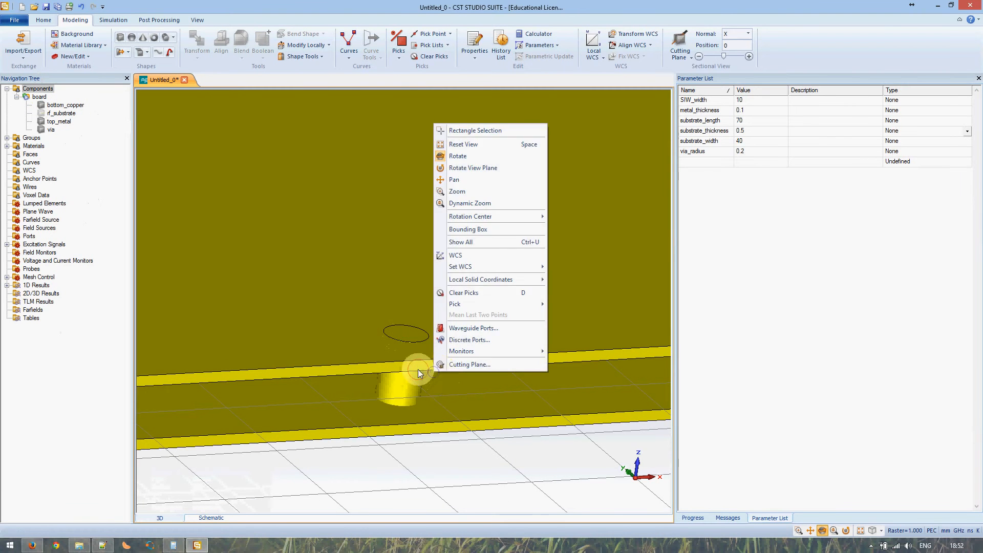
{"action": "left_click", "coordinate": [418, 369]}
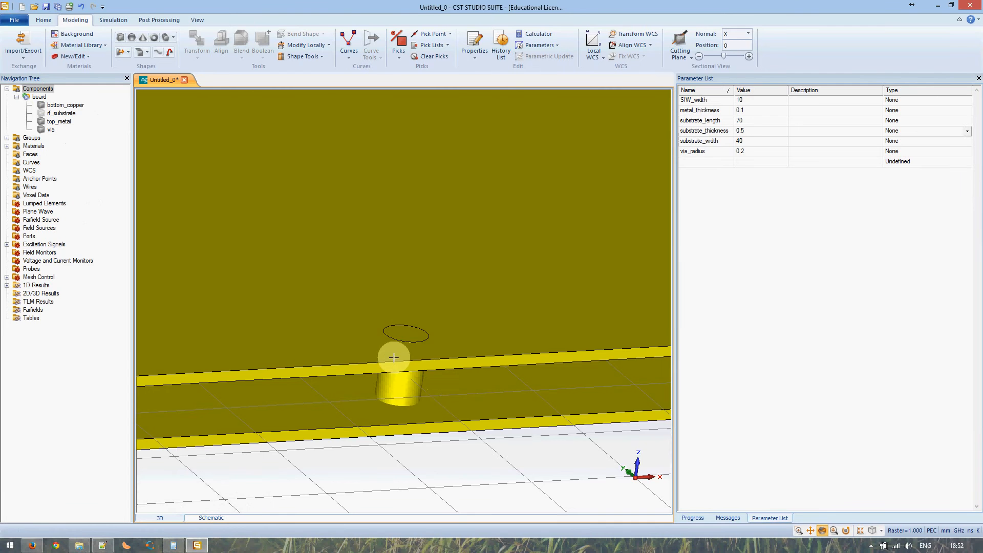
{"action": "left_click_drag", "start_coordinate": [479, 359], "coordinate": [424, 423]}
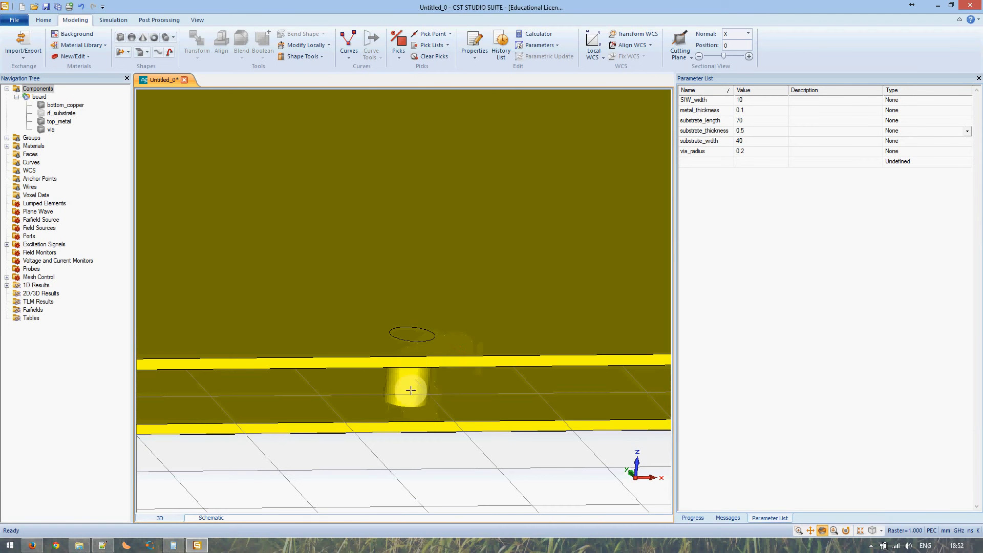
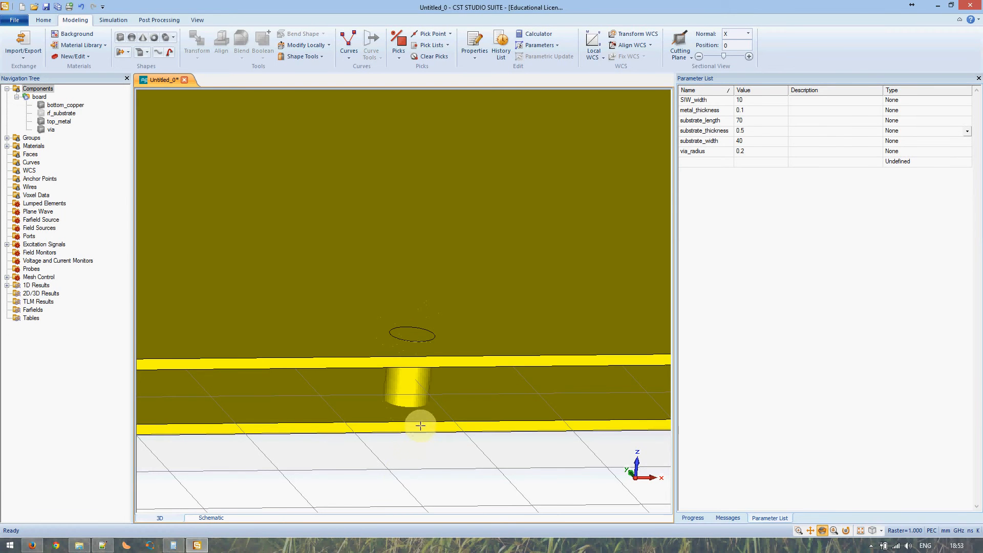
Level the board view and open the Transform dialog for the via
{"action": "scroll", "coordinate": [430, 425], "scroll_direction": "down", "scroll_amount": 5}
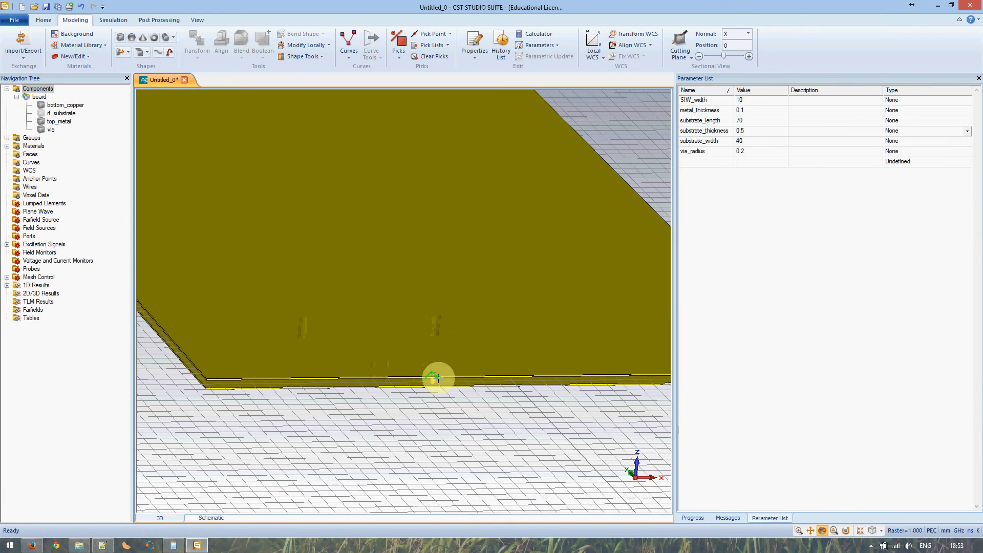
{"action": "left_click_drag", "start_coordinate": [475, 374], "coordinate": [379, 369]}
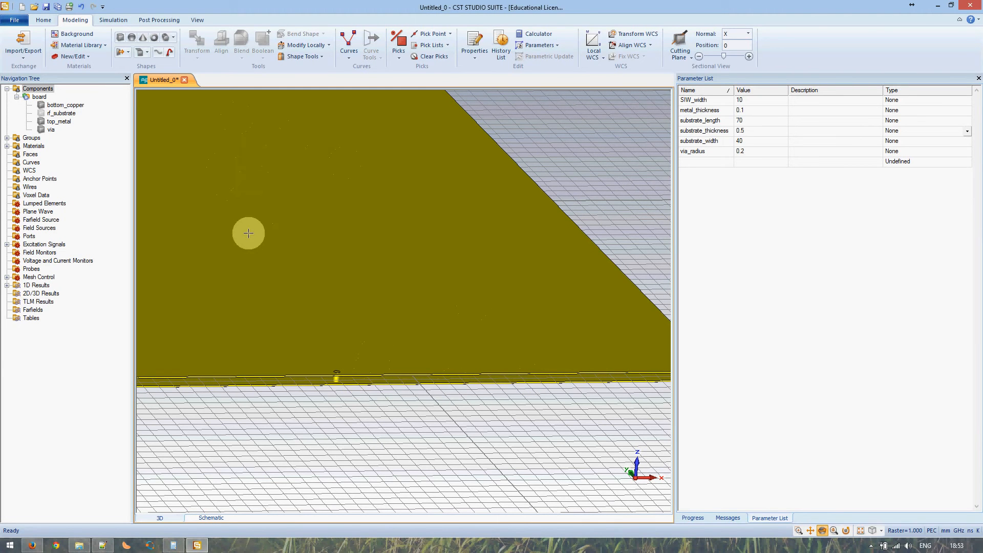
{"action": "left_click", "coordinate": [51, 130]}
{"action": "right_click", "coordinate": [52, 131]}
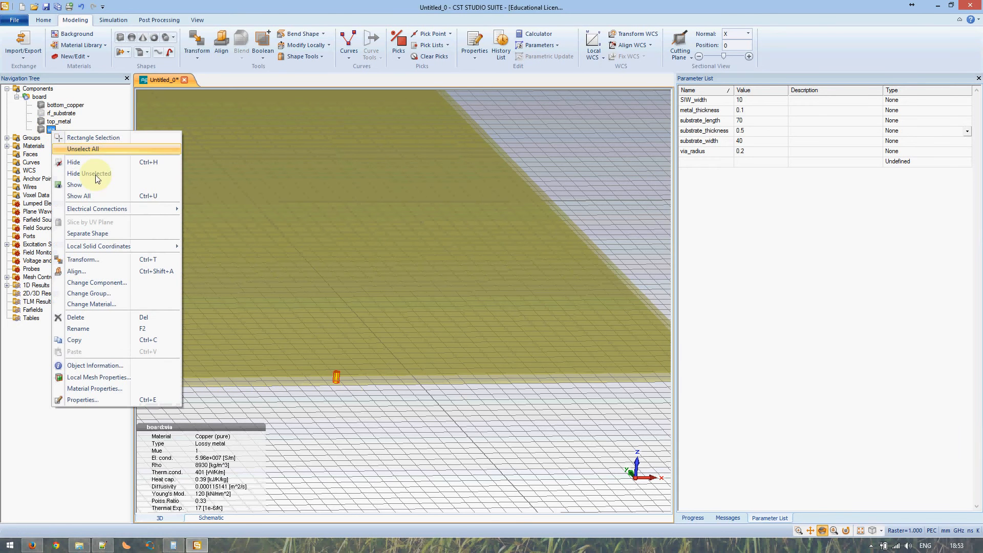
{"action": "left_click", "coordinate": [125, 260]}
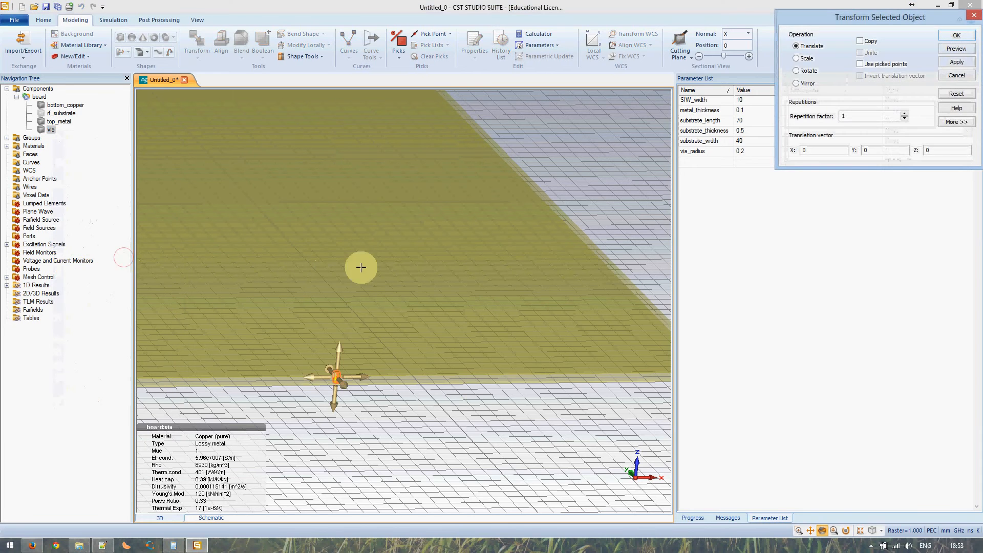
{"action": "left_click_drag", "start_coordinate": [818, 17], "coordinate": [615, 191]}
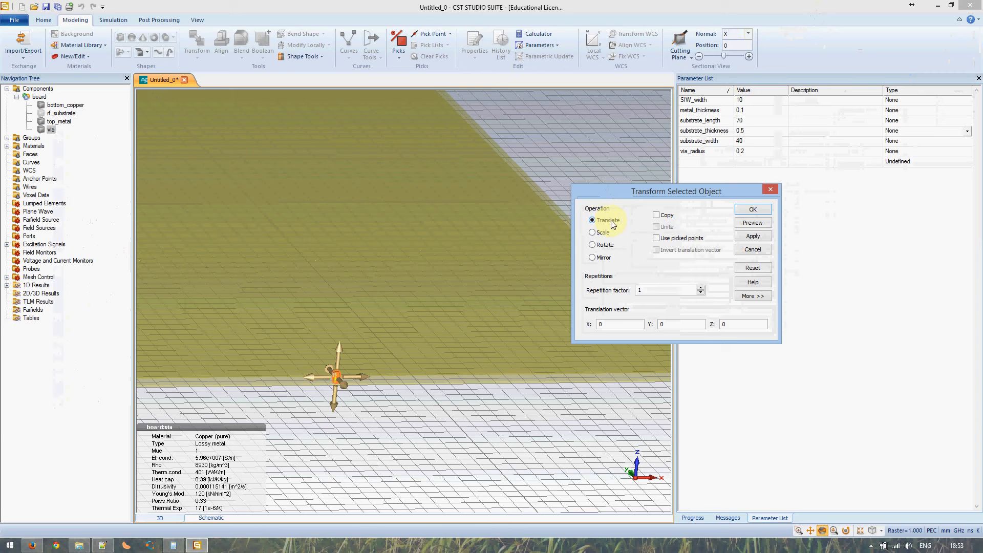
Copy and unite the via (substrate_length/via_spacing)-1 times along Y by via_spacing, then apply
{"action": "left_click", "coordinate": [661, 219]}
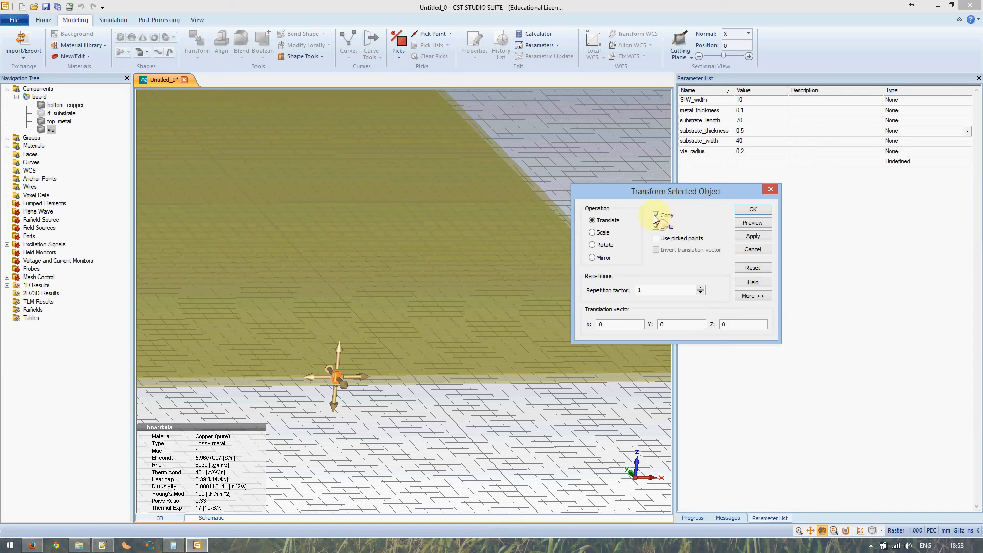
{"action": "left_click", "coordinate": [657, 228]}
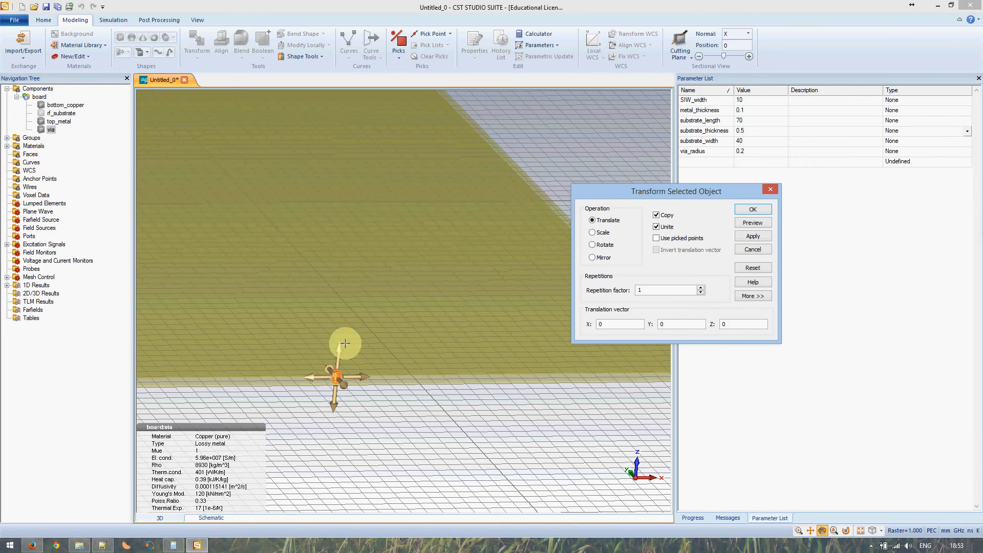
{"action": "double_click", "coordinate": [656, 290]}
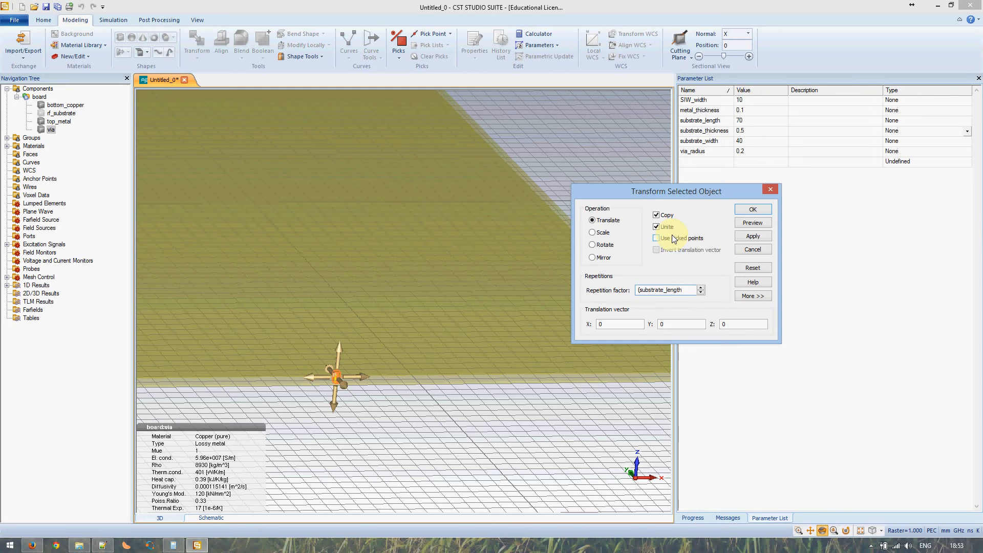
{"action": "type", "text": ")"}
{"action": "type", "text": "spacing"}
{"action": "type", "text": "-1"}
{"action": "key", "text": "Tab"}
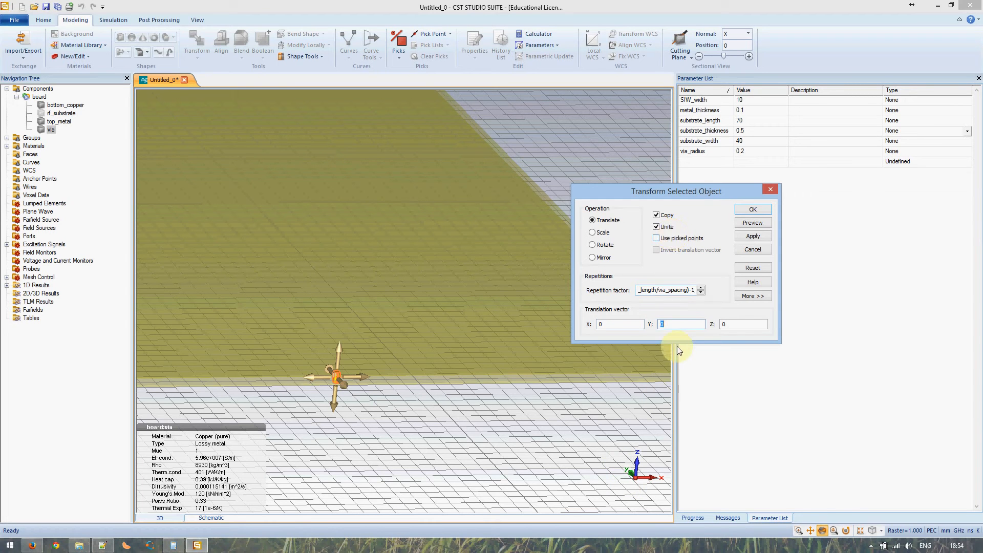
{"action": "type", "text": "via_spacing"}
{"action": "left_click", "coordinate": [763, 237]}
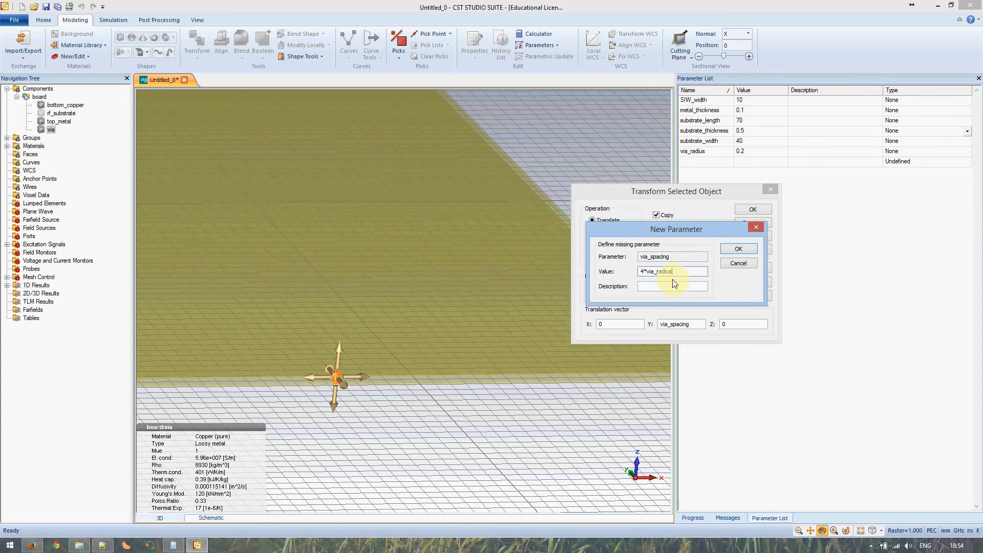
Define via_spacing as 4*via_radius and look over the previewed via row
{"action": "left_click", "coordinate": [723, 251]}
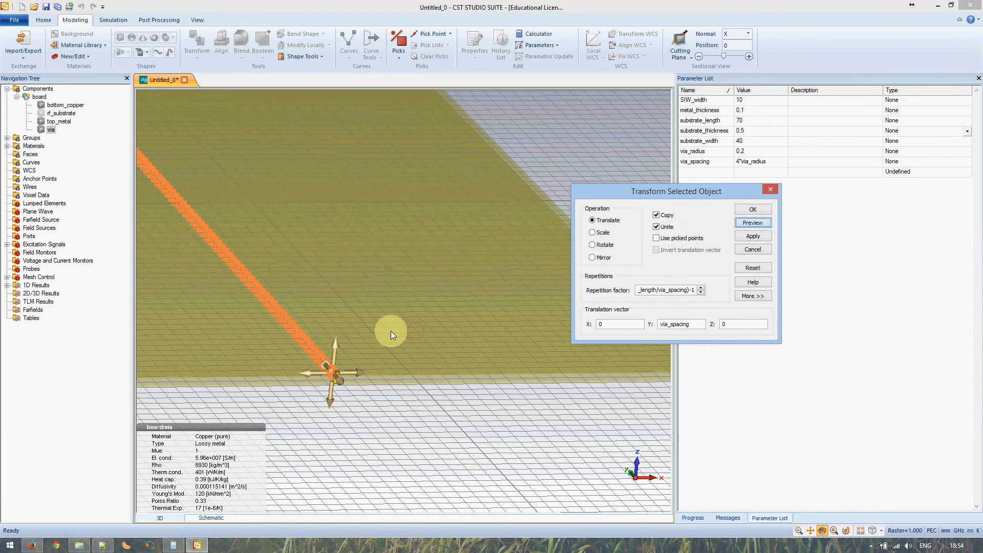
{"action": "middle_click_drag", "start_coordinate": [318, 297], "coordinate": [461, 388]}
{"action": "left_click_drag", "start_coordinate": [249, 206], "coordinate": [270, 373]}
{"action": "scroll", "coordinate": [238, 206], "scroll_direction": "down", "scroll_amount": 3}
{"action": "scroll", "coordinate": [245, 203], "scroll_direction": "up", "scroll_amount": 5}
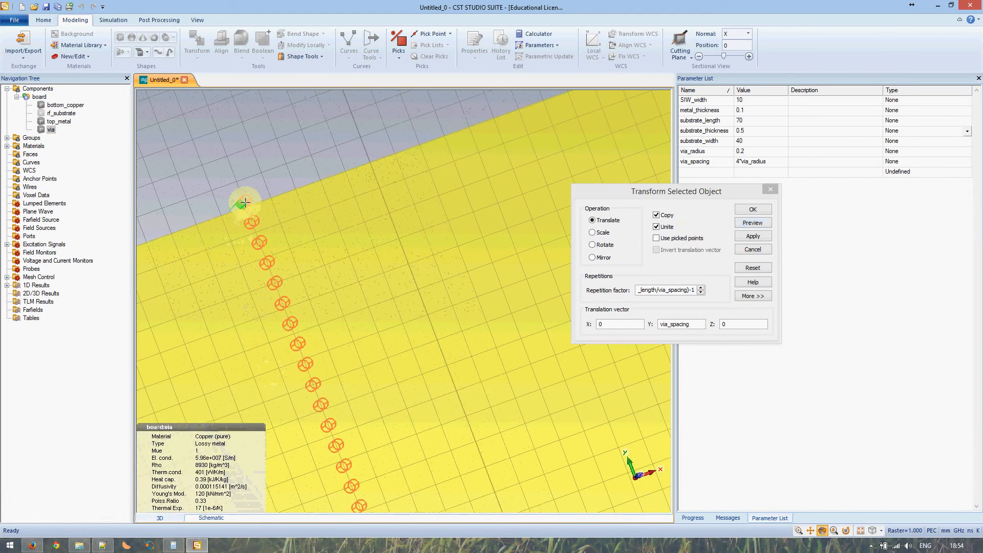
{"action": "scroll", "coordinate": [245, 203], "scroll_direction": "up", "scroll_amount": 3}
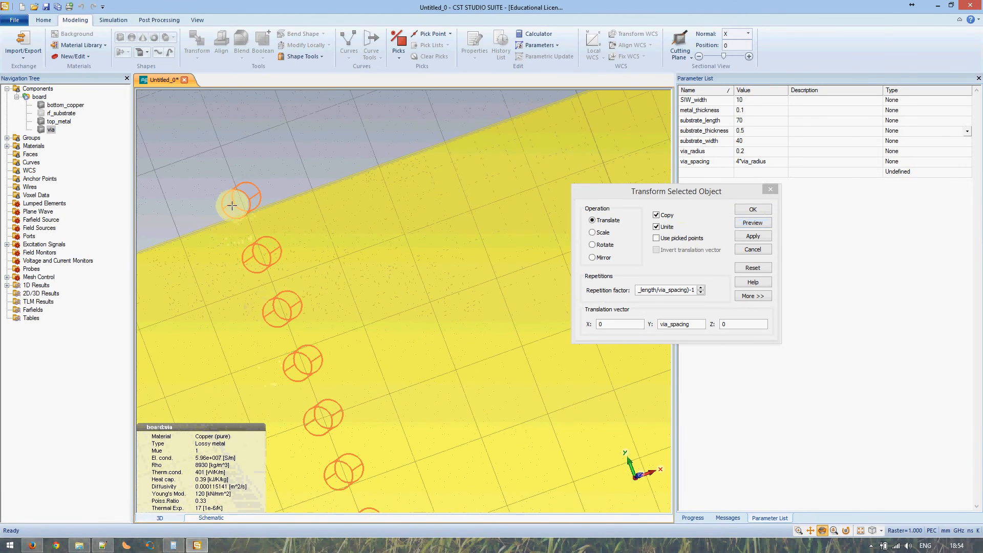
Reduce the repetition factor to (substrate_length/via_spacing)-2 and create the via row
{"action": "left_click", "coordinate": [694, 291]}
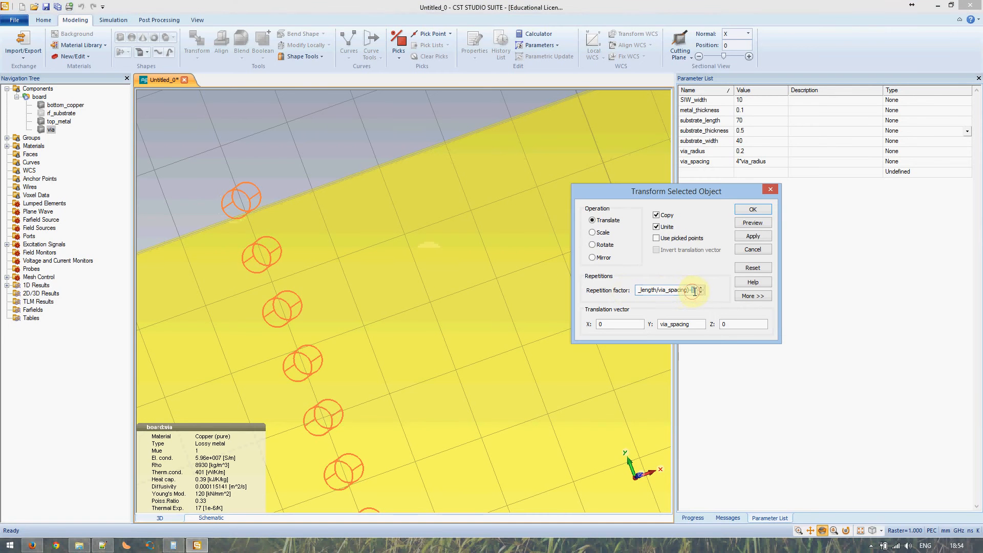
{"action": "type", "text": "-2"}
{"action": "left_click", "coordinate": [752, 223]}
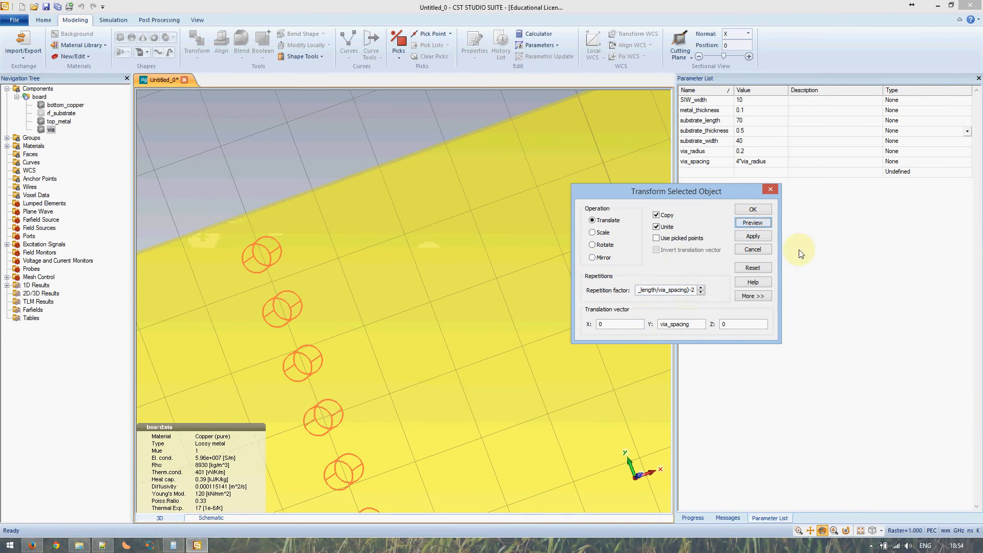
{"action": "left_click", "coordinate": [763, 237]}
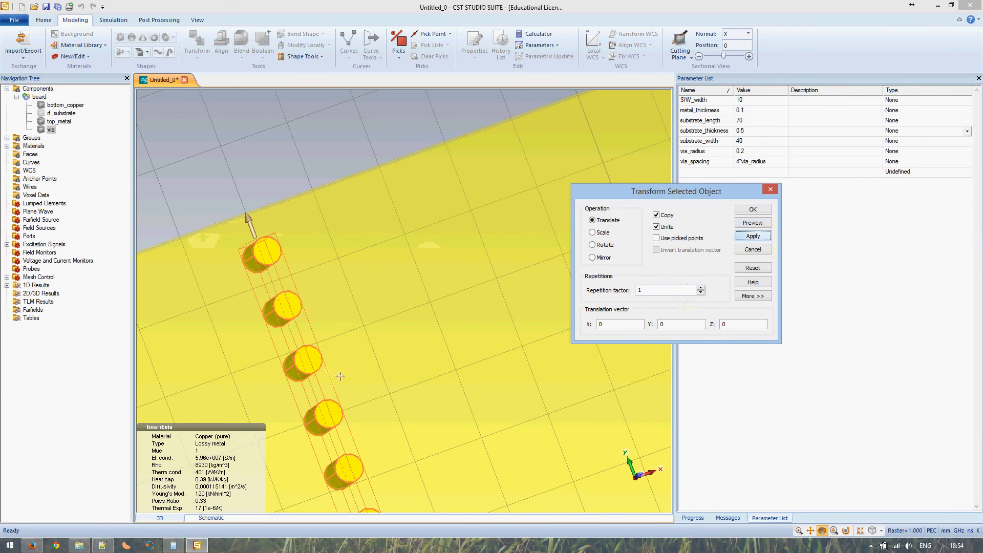
{"action": "left_click", "coordinate": [409, 374]}
{"action": "scroll", "coordinate": [414, 369], "scroll_direction": "up", "scroll_amount": 3}
{"action": "scroll", "coordinate": [415, 370], "scroll_direction": "down", "scroll_amount": 5}
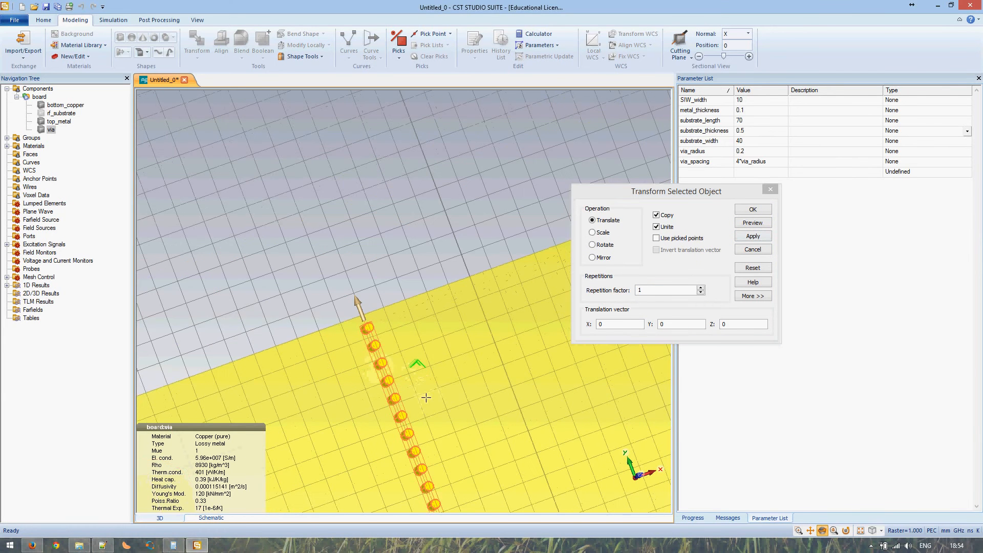
{"action": "scroll", "coordinate": [347, 213], "scroll_direction": "up", "scroll_amount": 3}
{"action": "scroll", "coordinate": [372, 252], "scroll_direction": "up", "scroll_amount": 2}
{"action": "scroll", "coordinate": [373, 252], "scroll_direction": "down", "scroll_amount": 2}
{"action": "middle_click_drag", "start_coordinate": [462, 393], "coordinate": [373, 186]}
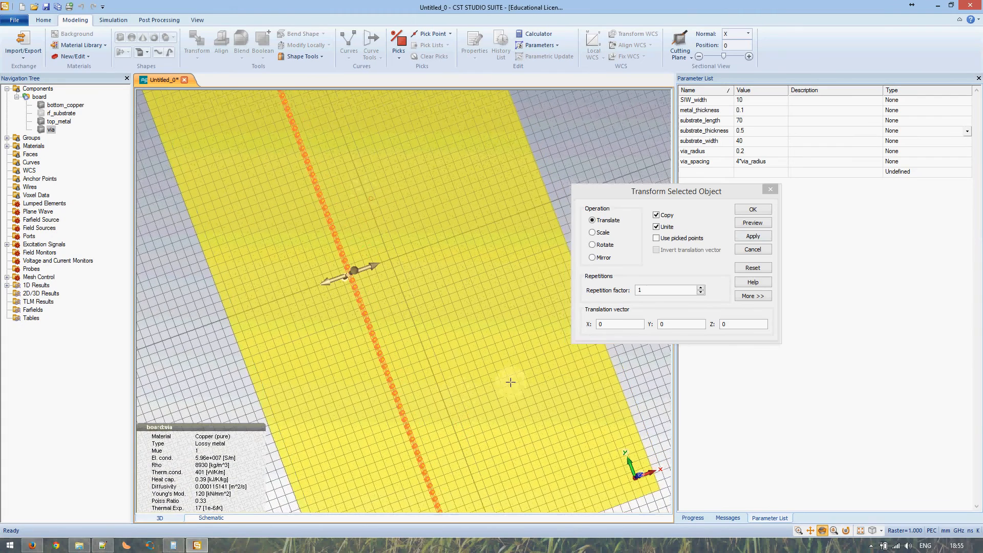
{"action": "middle_click_drag", "start_coordinate": [510, 477], "coordinate": [397, 287]}
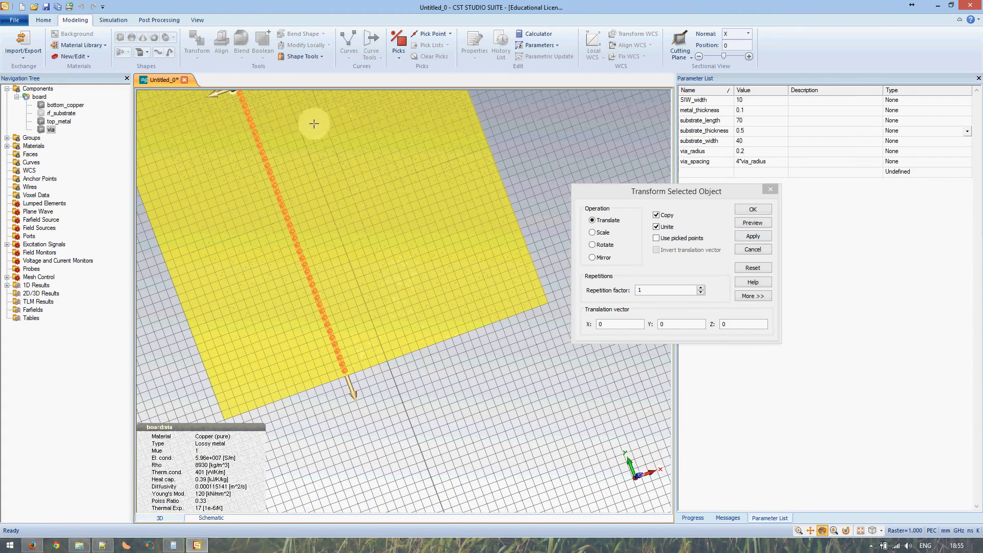
Mirror the via row across the plane with normal X=1, Z=0 and preview it
{"action": "left_click", "coordinate": [594, 257]}
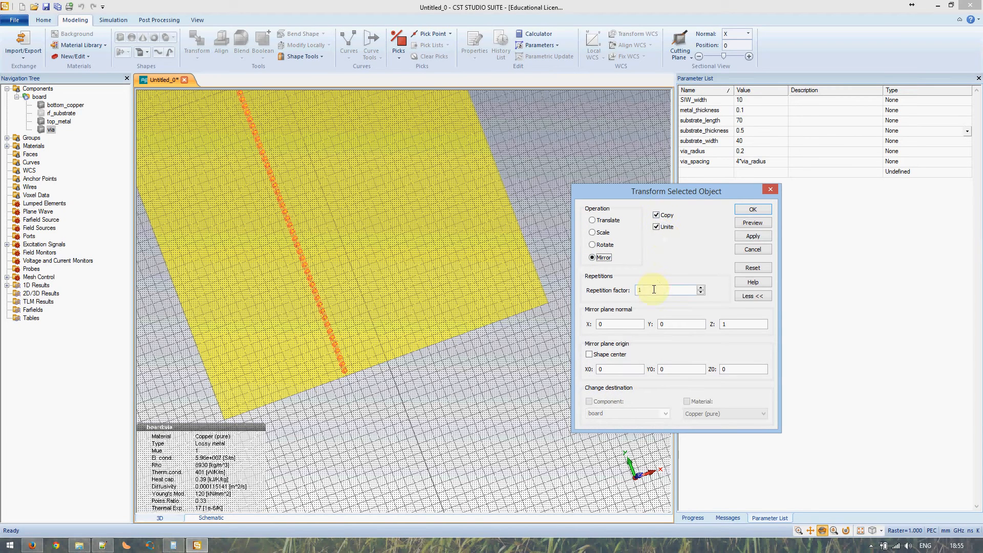
{"action": "left_click_drag", "start_coordinate": [418, 360], "coordinate": [446, 342]}
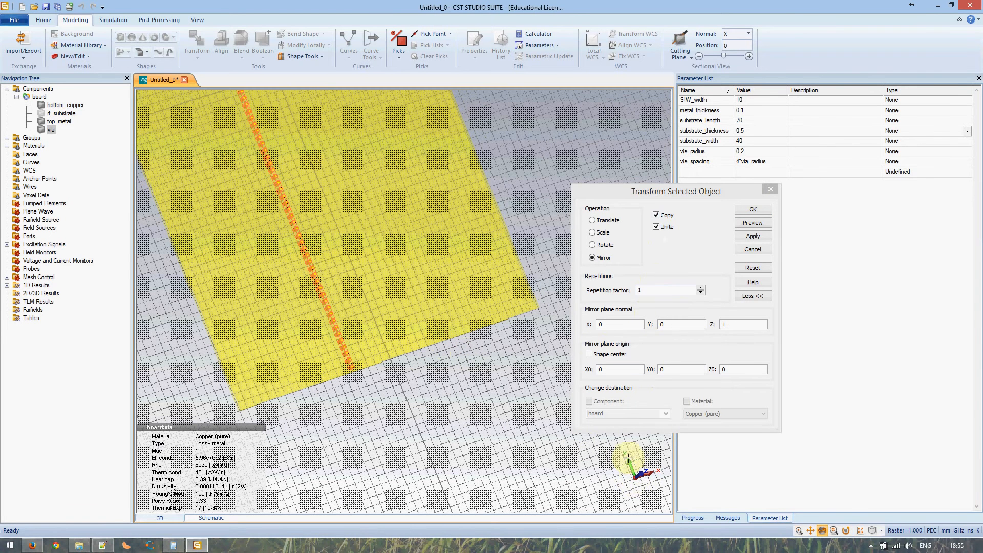
{"action": "left_click", "coordinate": [607, 323]}
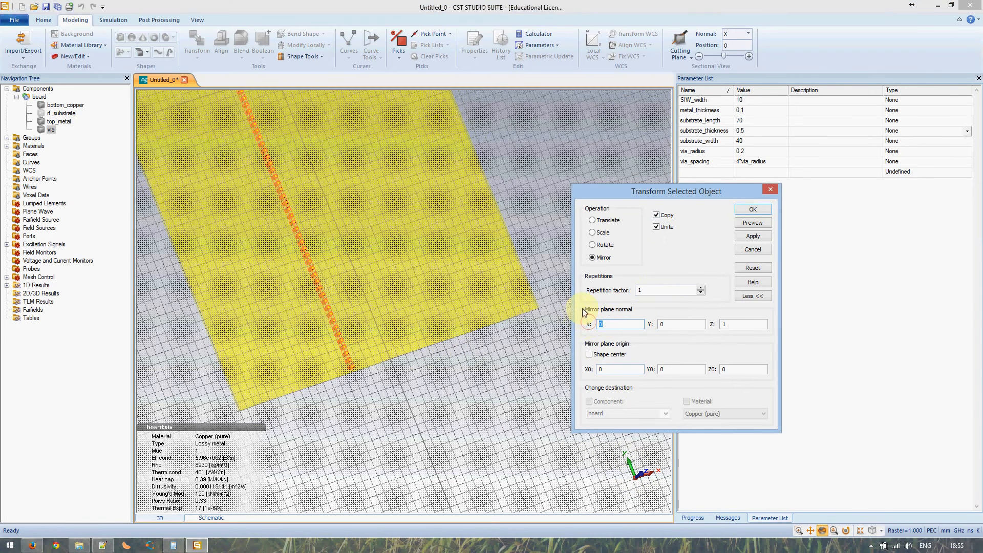
{"action": "type", "text": "1"}
{"action": "left_click", "coordinate": [730, 324]}
{"action": "left_click", "coordinate": [745, 225]}
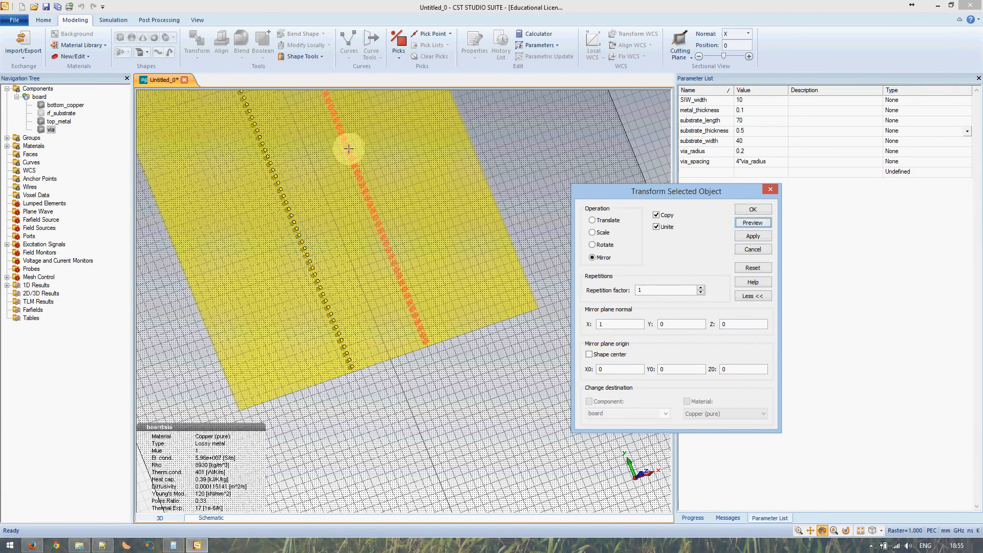
Inspect both via rows and confirm the mirrored copy
{"action": "left_click_drag", "start_coordinate": [397, 201], "coordinate": [552, 309]}
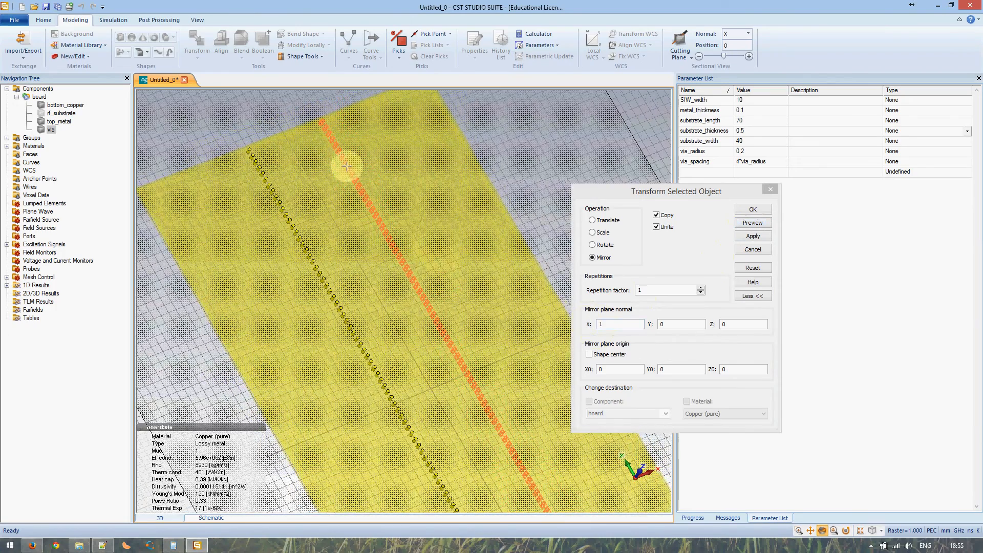
{"action": "scroll", "coordinate": [341, 150], "scroll_direction": "down", "scroll_amount": 4}
{"action": "scroll", "coordinate": [340, 150], "scroll_direction": "up", "scroll_amount": 9}
{"action": "middle_click_drag", "start_coordinate": [337, 157], "coordinate": [395, 376]}
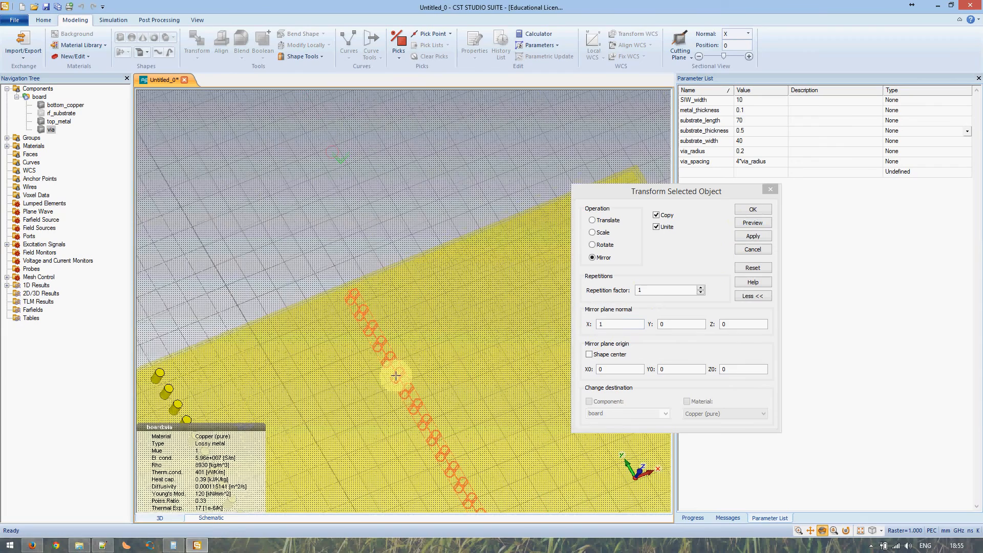
{"action": "scroll", "coordinate": [329, 362], "scroll_direction": "up", "scroll_amount": 6}
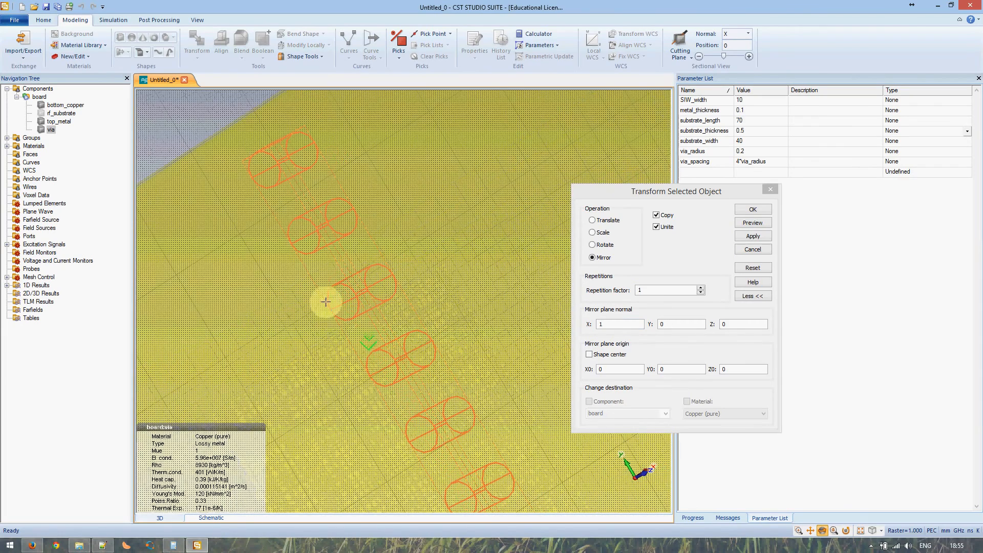
{"action": "left_click_drag", "start_coordinate": [326, 306], "coordinate": [357, 338]}
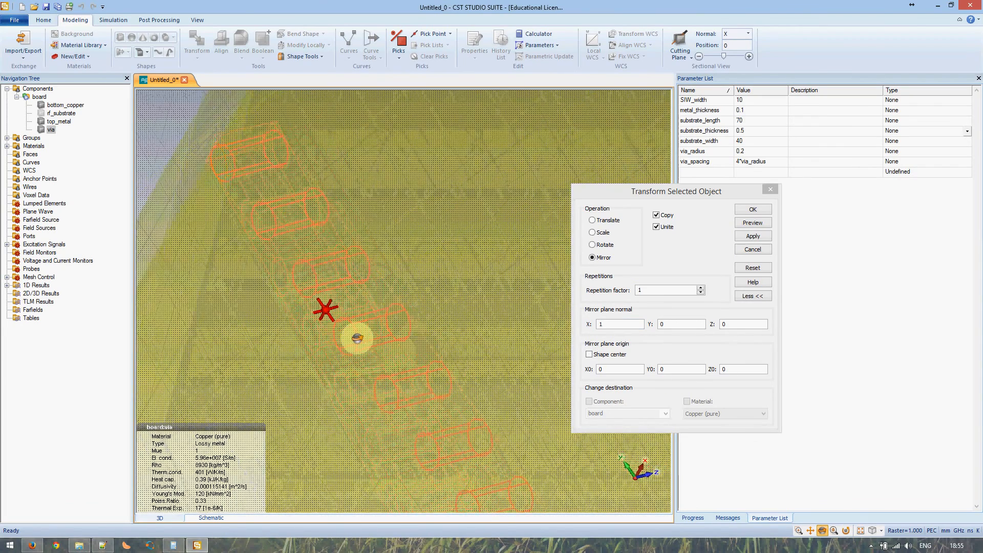
{"action": "scroll", "coordinate": [357, 339], "scroll_direction": "down", "scroll_amount": 10}
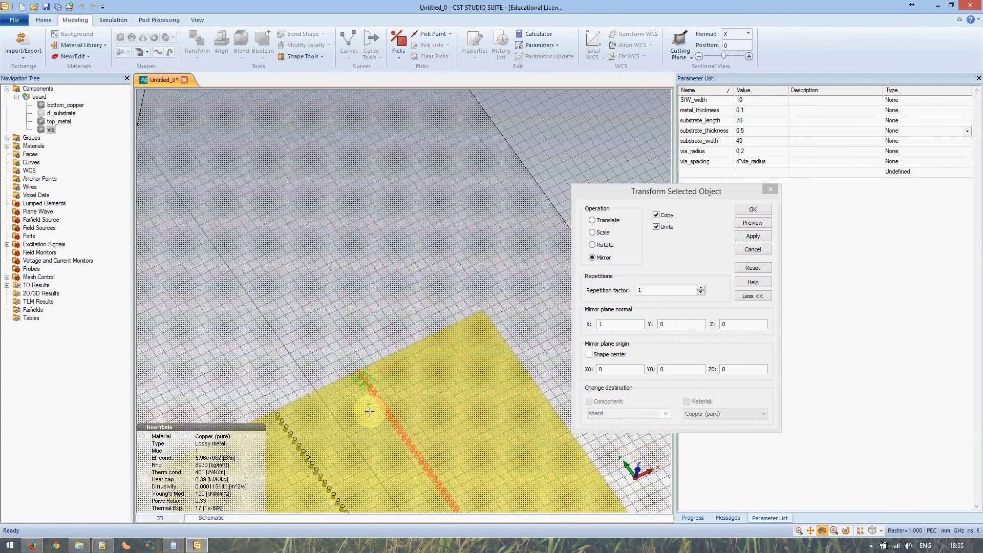
{"action": "middle_click_drag", "start_coordinate": [399, 430], "coordinate": [318, 158]}
{"action": "mouse_move", "coordinate": [467, 400]}
{"action": "middle_mouse_down"}
{"action": "mouse_move", "coordinate": [393, 252]}
{"action": "mouse_move", "coordinate": [361, 161]}
{"action": "middle_mouse_up"}
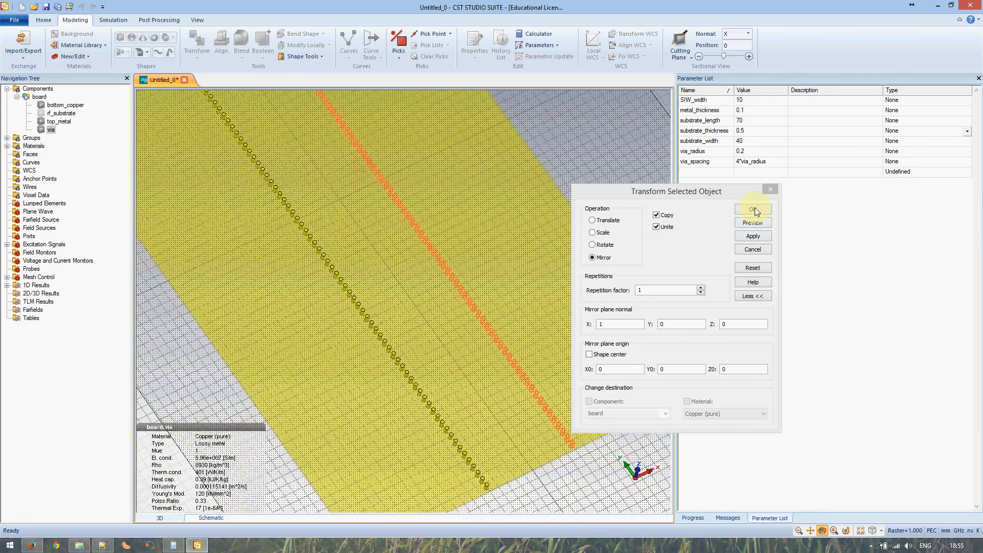
{"action": "left_click", "coordinate": [755, 207]}
{"action": "left_click_drag", "start_coordinate": [555, 416], "coordinate": [389, 229]}
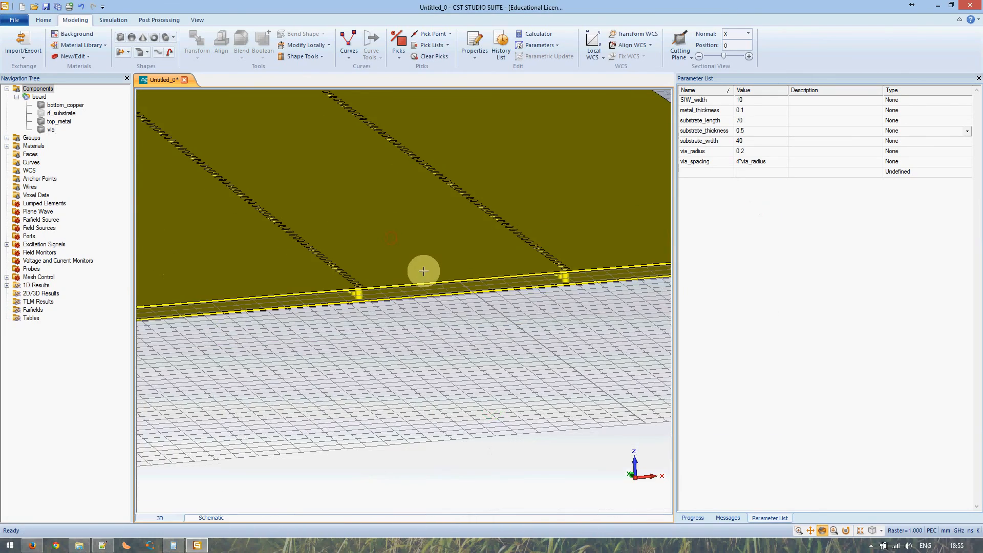
Change via_radius to 0.3 and run a parametric update (F7) to enlarge the vias
{"action": "left_click_drag", "start_coordinate": [423, 270], "coordinate": [411, 271]}
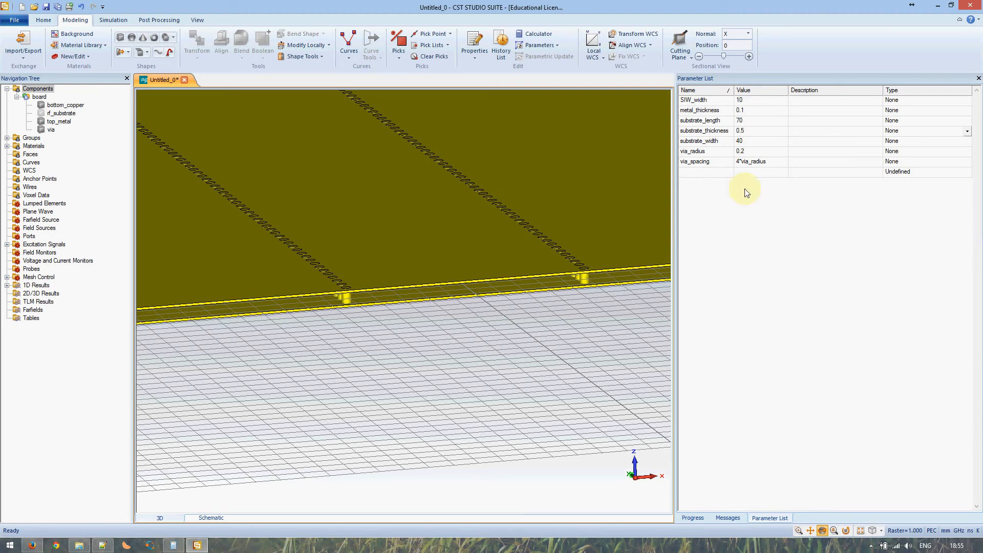
{"action": "key", "text": "Escape"}
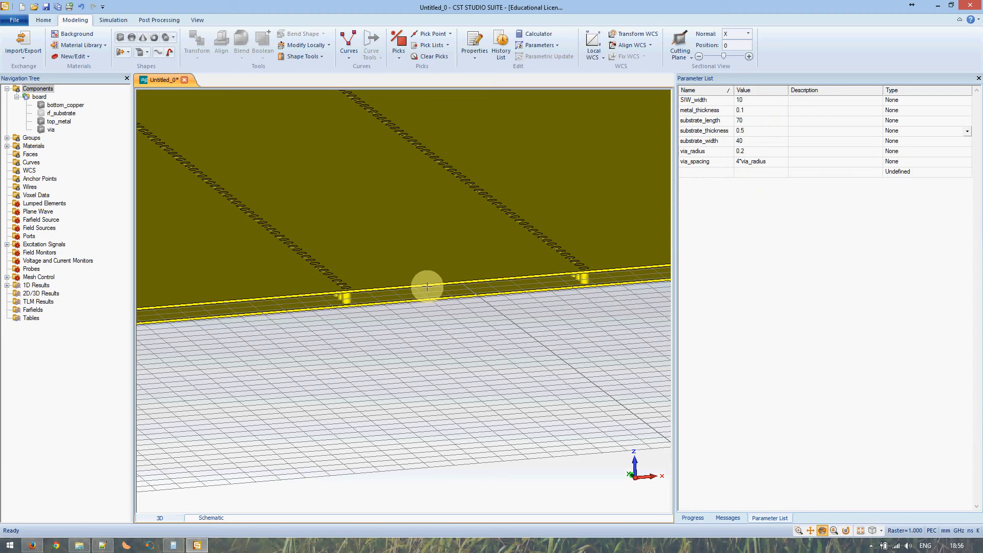
{"action": "left_click", "coordinate": [742, 152]}
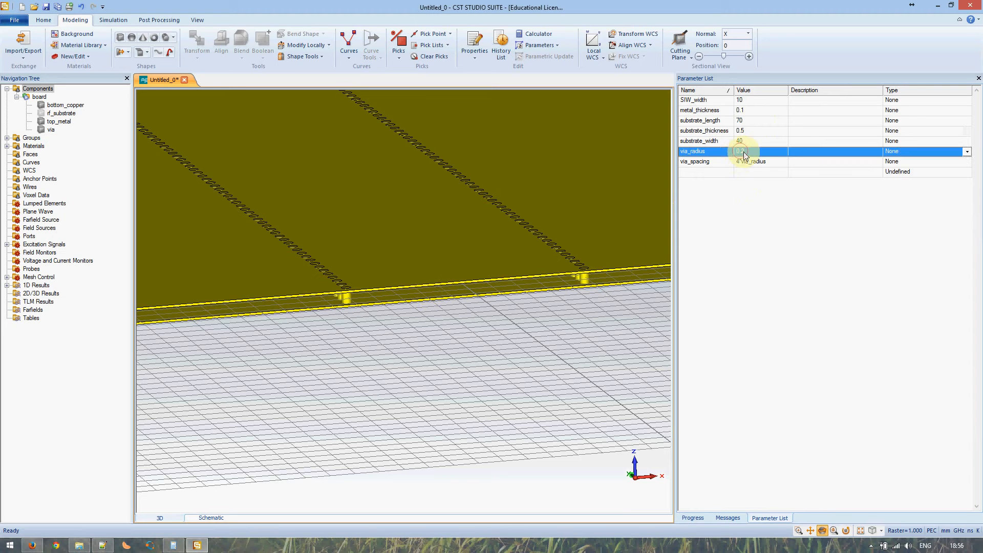
{"action": "left_click", "coordinate": [742, 152]}
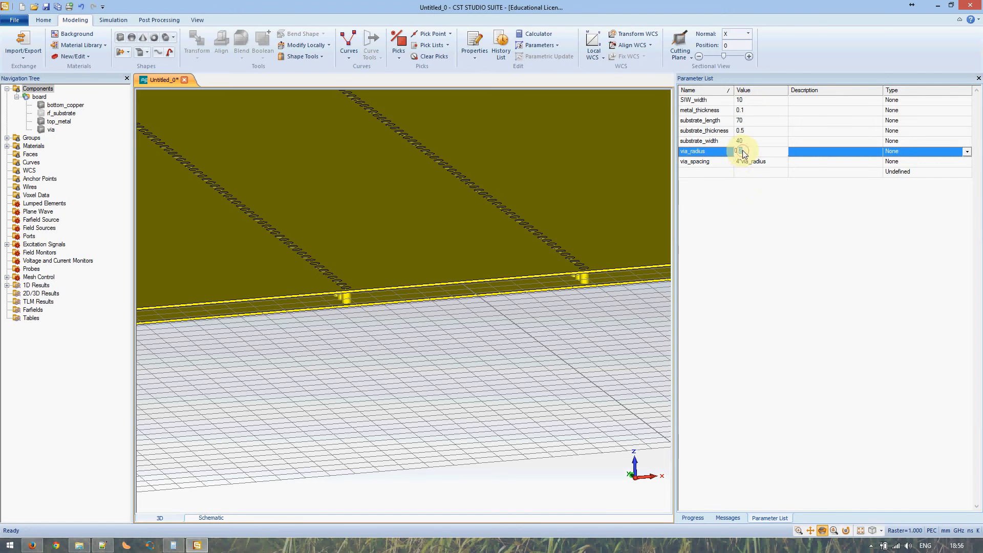
{"action": "key", "text": "Return"}
{"action": "left_click", "coordinate": [747, 141]}
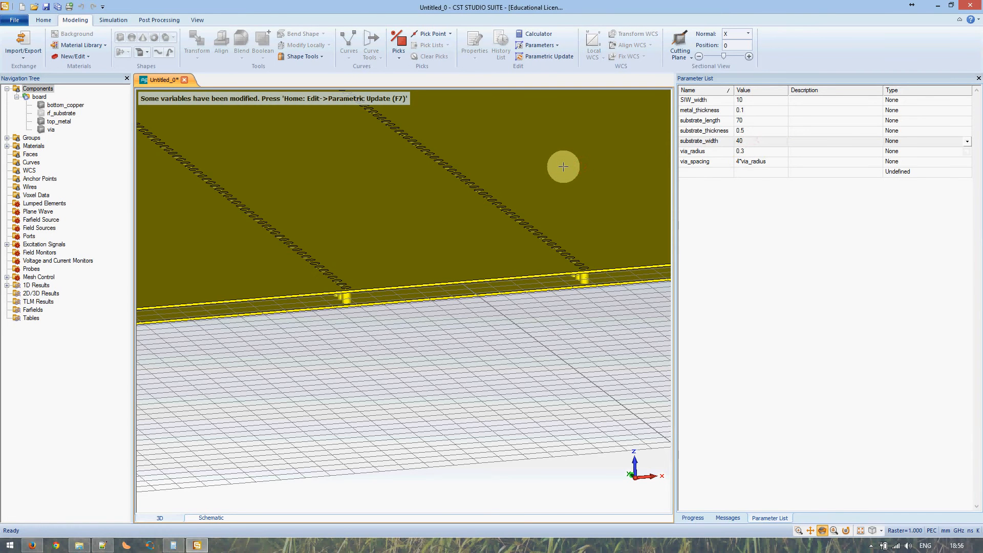
{"action": "key", "text": "F7"}
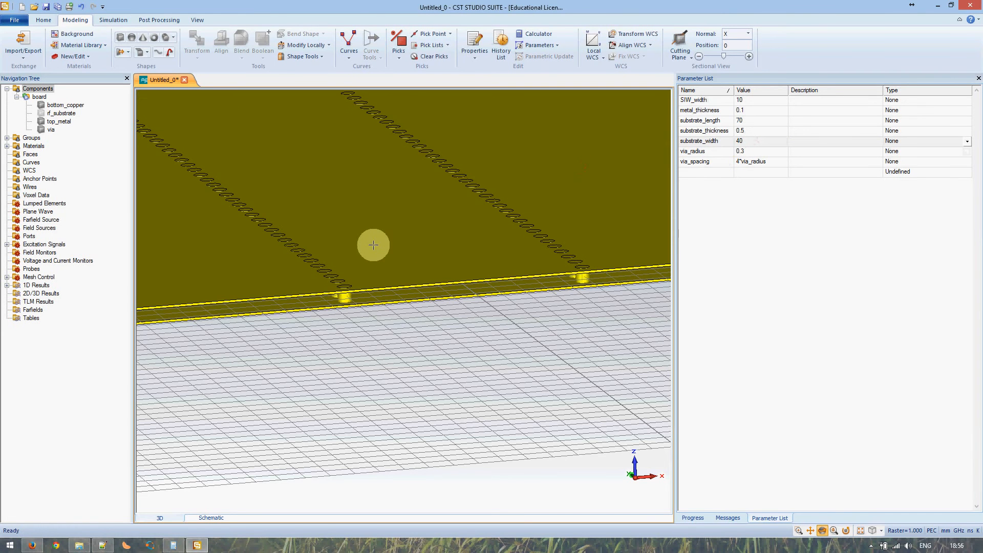
{"action": "scroll", "coordinate": [373, 245], "scroll_direction": "up", "scroll_amount": 3}
{"action": "scroll", "coordinate": [297, 228], "scroll_direction": "up", "scroll_amount": 2}
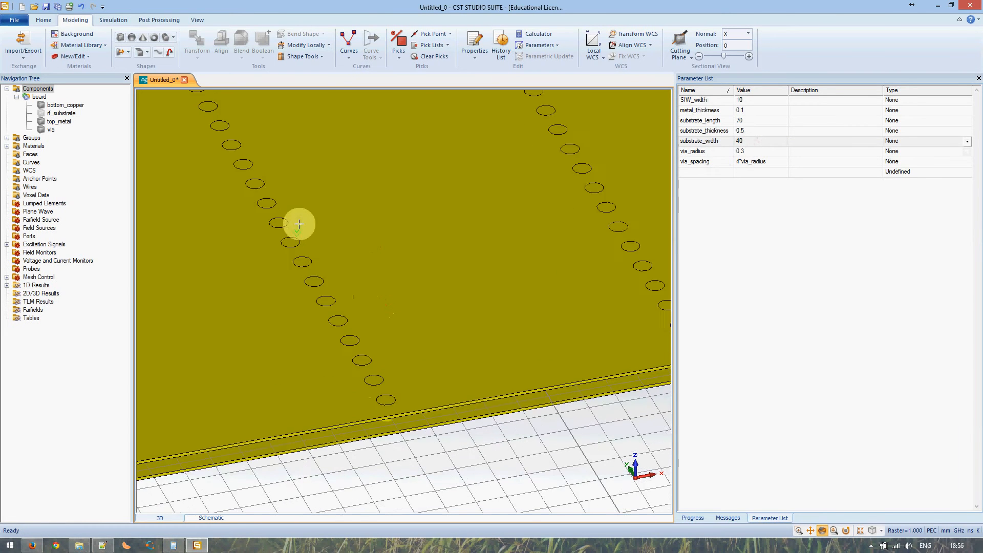
{"action": "scroll", "coordinate": [299, 224], "scroll_direction": "down", "scroll_amount": 5}
{"action": "scroll", "coordinate": [367, 312], "scroll_direction": "up", "scroll_amount": 2}
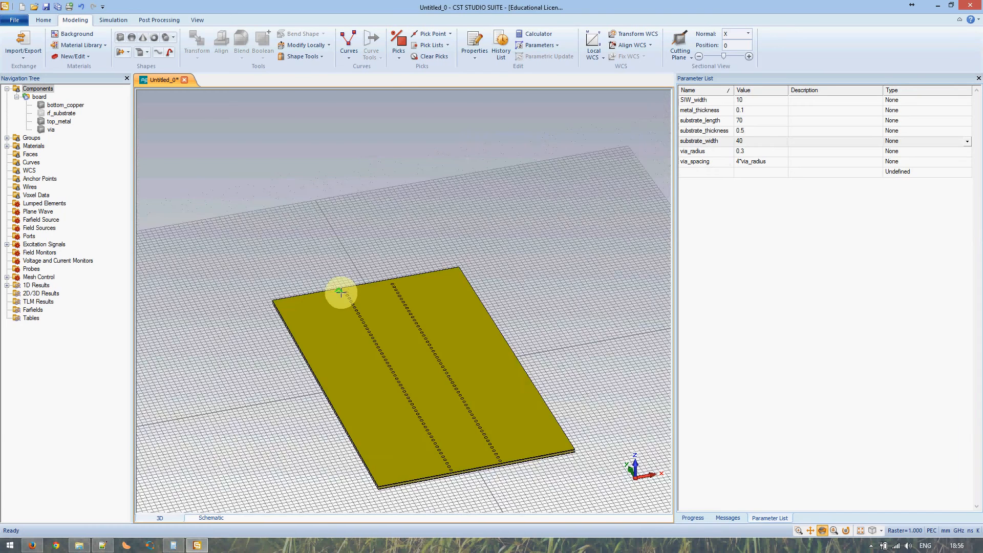
{"action": "scroll", "coordinate": [341, 292], "scroll_direction": "up", "scroll_amount": 4}
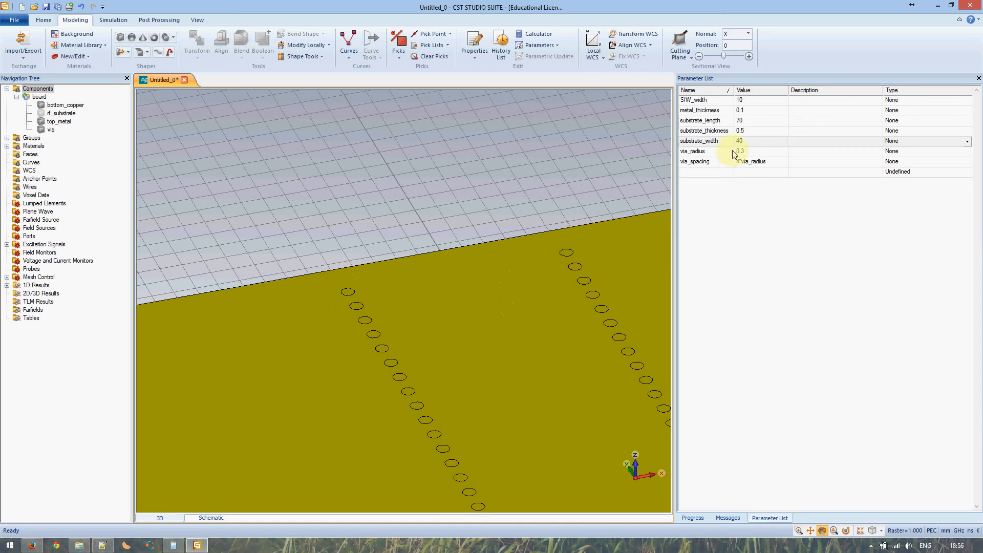
Set substrate_length to 69, rebuild with F7, and dismiss the disk warning
{"action": "left_click", "coordinate": [744, 121]}
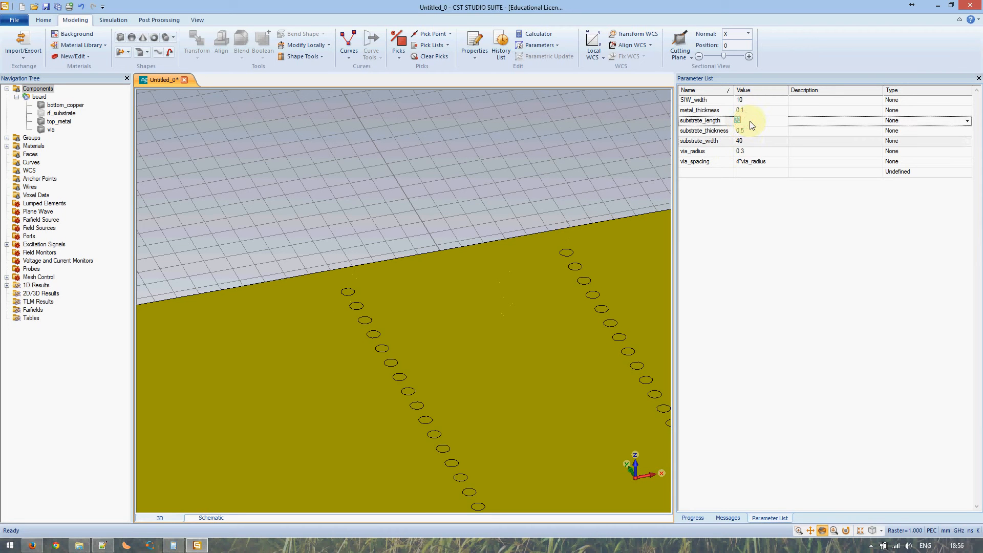
{"action": "key", "text": "Tab"}
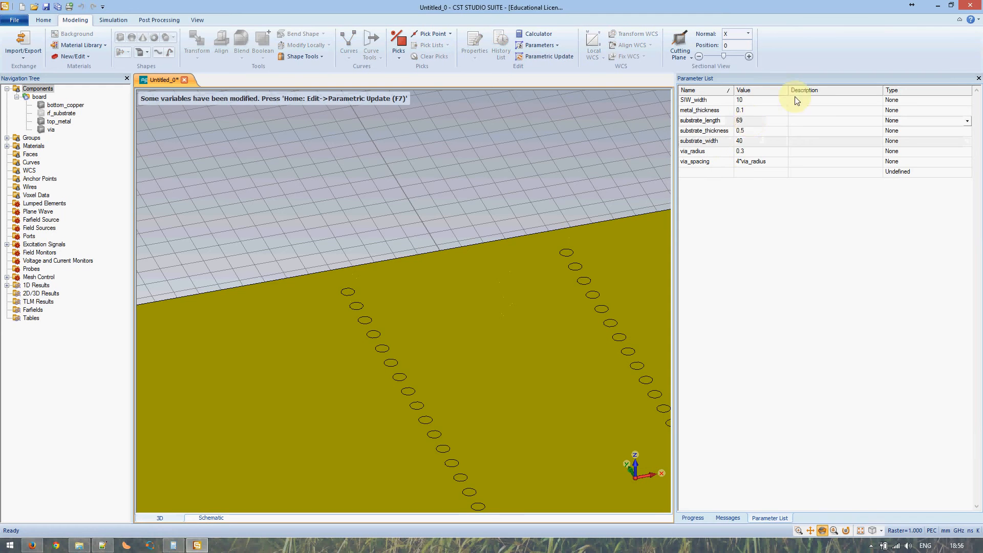
{"action": "left_click", "coordinate": [809, 130]}
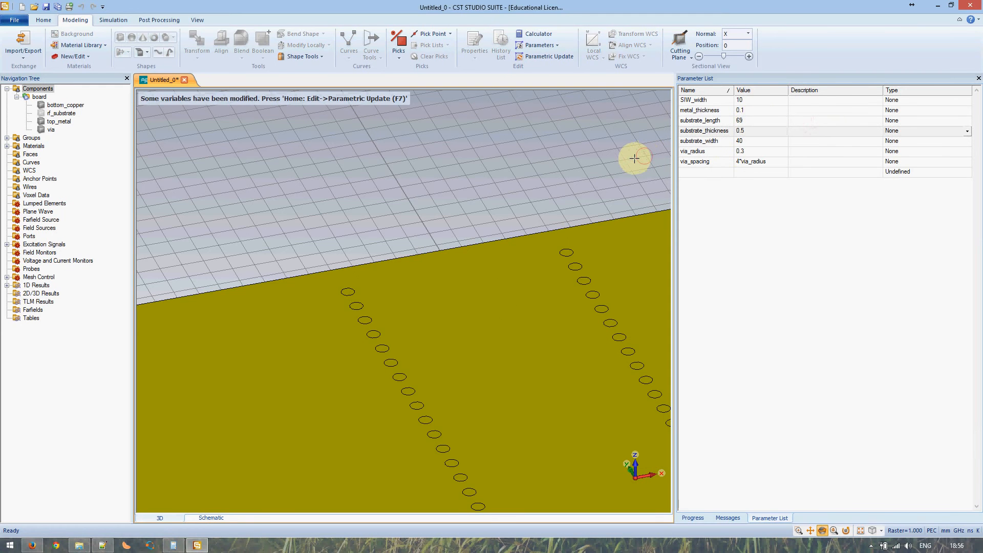
{"action": "key", "text": "F7"}
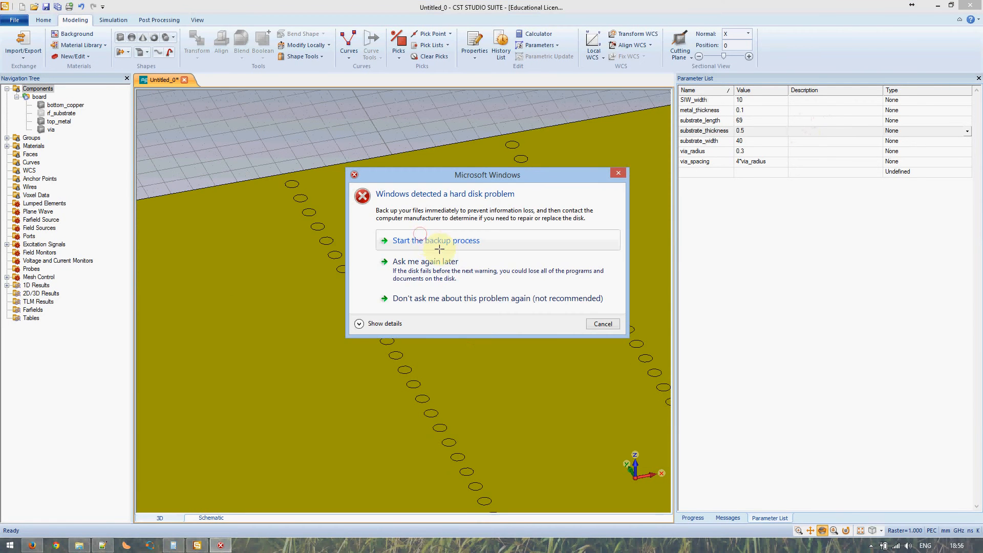
{"action": "left_click", "coordinate": [602, 323]}
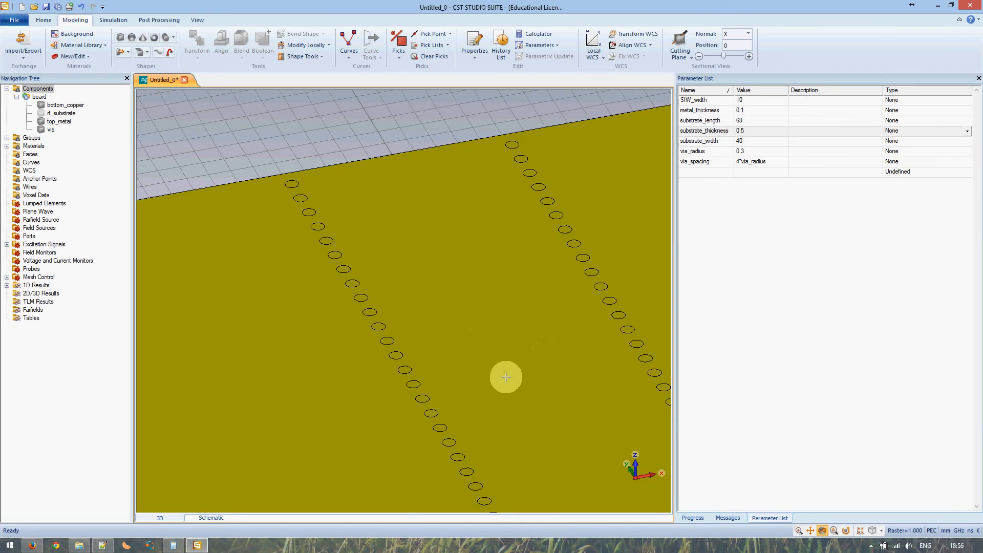
Review the shortened board and open the Simulation background settings
{"action": "middle_click_drag", "start_coordinate": [512, 400], "coordinate": [445, 254]}
{"action": "scroll", "coordinate": [446, 259], "scroll_direction": "up", "scroll_amount": 5}
{"action": "scroll", "coordinate": [447, 261], "scroll_direction": "down", "scroll_amount": 6}
{"action": "scroll", "coordinate": [446, 261], "scroll_direction": "down", "scroll_amount": 6}
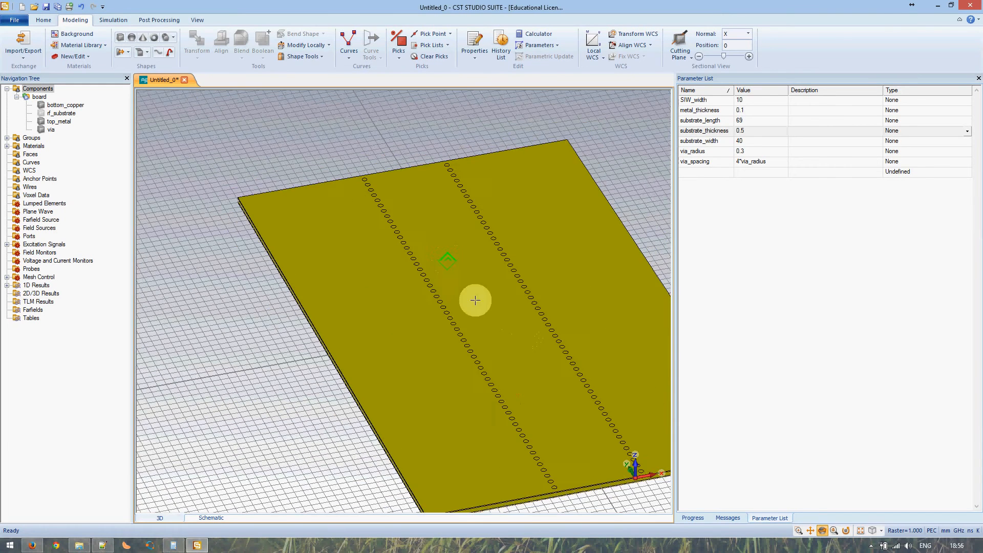
{"action": "mouse_move", "coordinate": [474, 298]}
{"action": "left_mouse_down"}
{"action": "mouse_move", "coordinate": [507, 364]}
{"action": "mouse_move", "coordinate": [471, 331]}
{"action": "mouse_move", "coordinate": [481, 337]}
{"action": "mouse_move", "coordinate": [475, 322]}
{"action": "left_mouse_up"}
{"action": "middle_click_drag", "start_coordinate": [444, 270], "coordinate": [425, 317]}
{"action": "scroll", "coordinate": [415, 320], "scroll_direction": "up", "scroll_amount": 2}
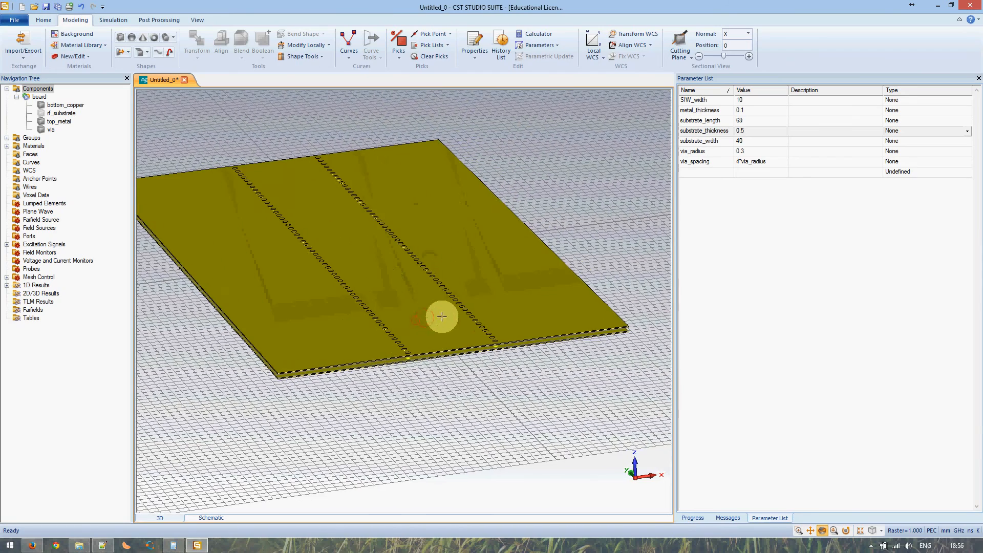
{"action": "left_click_drag", "start_coordinate": [410, 307], "coordinate": [426, 333]}
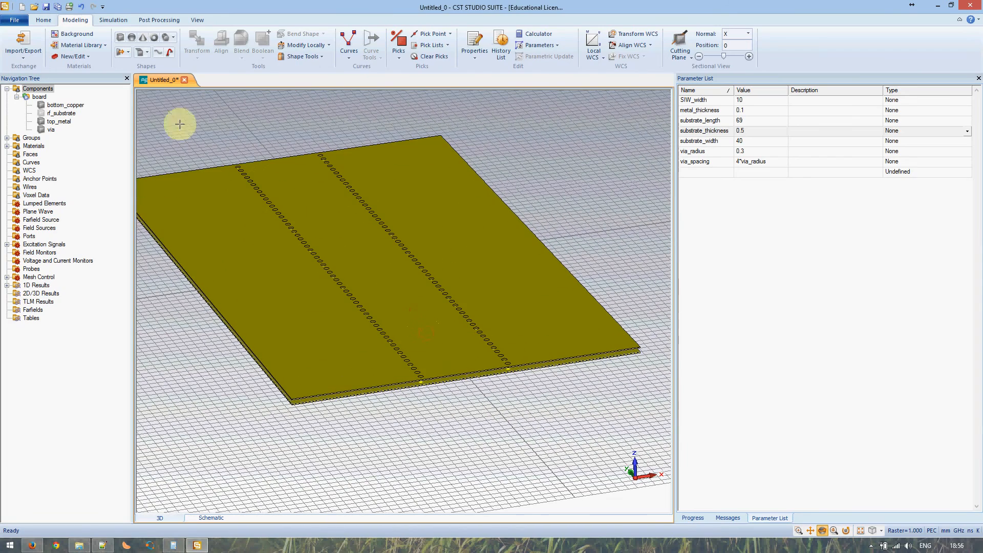
{"action": "left_click", "coordinate": [105, 23]}
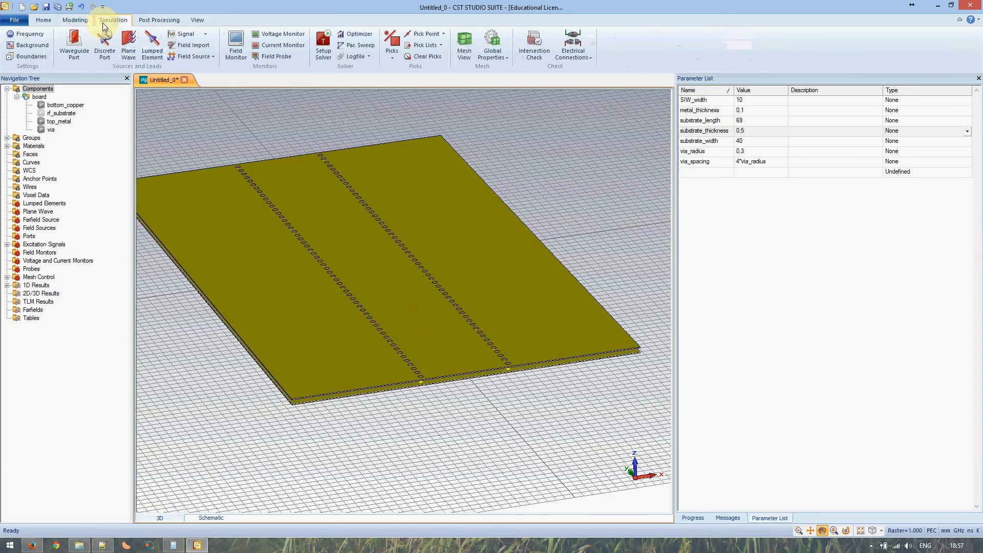
{"action": "left_click", "coordinate": [31, 45]}
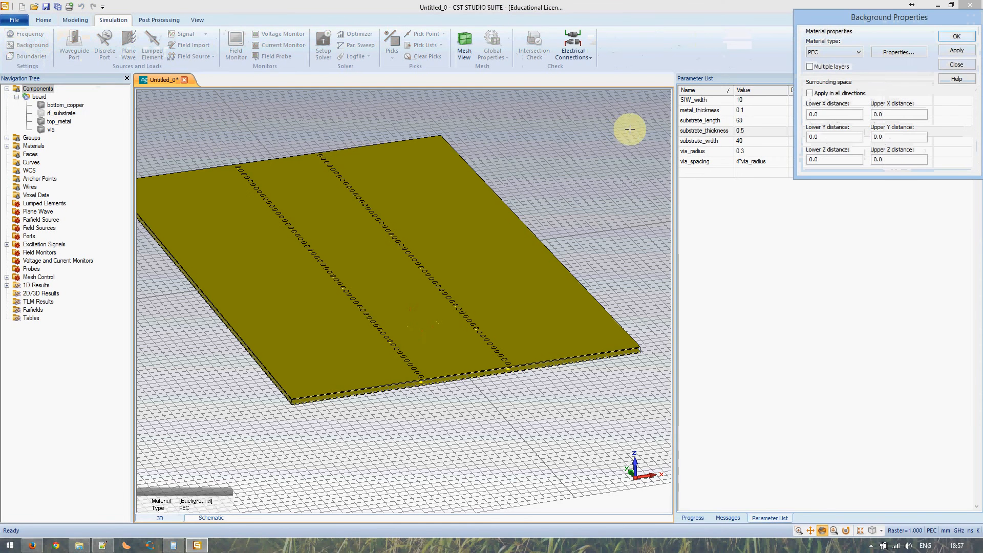
Set the background material type to Normal and confirm
{"action": "left_click", "coordinate": [845, 53]}
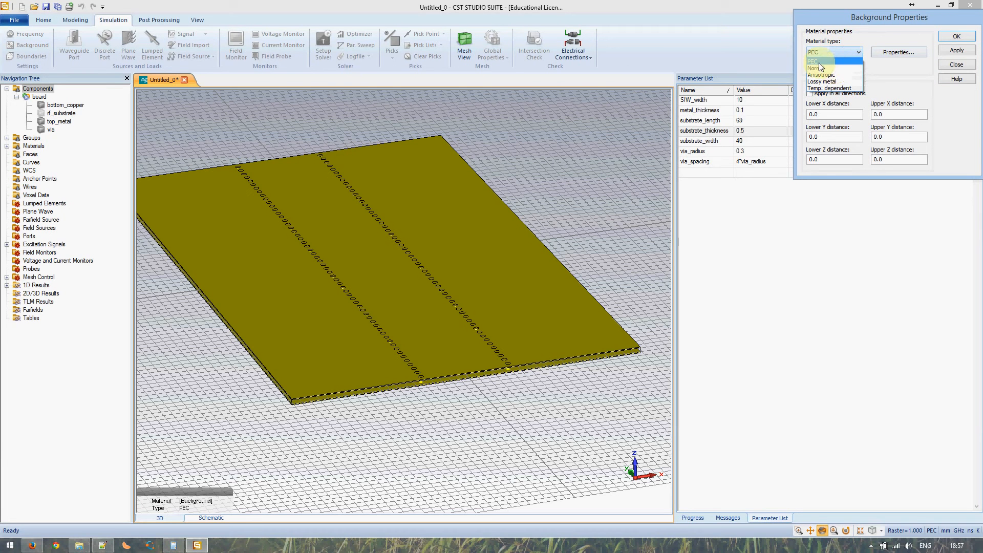
{"action": "left_click", "coordinate": [821, 68]}
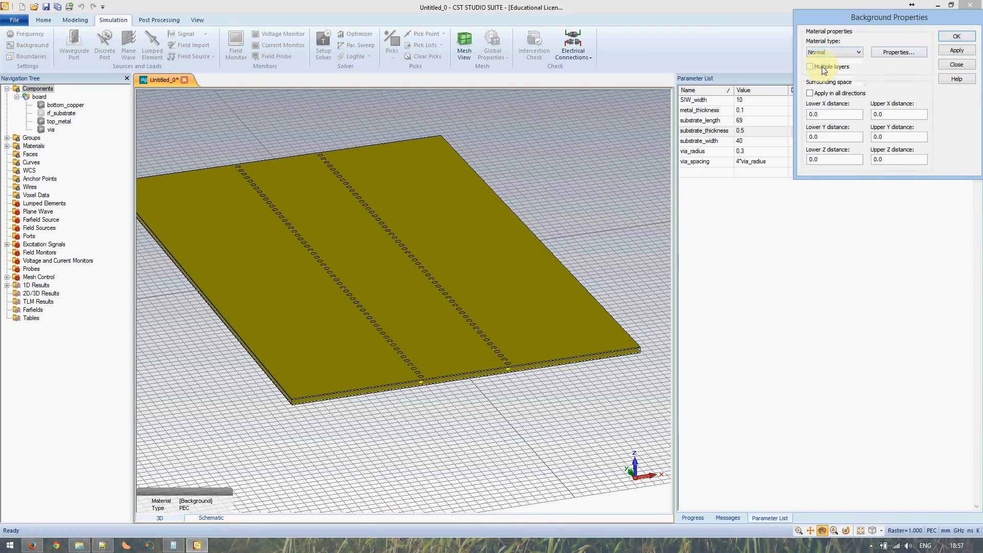
{"action": "left_click", "coordinate": [955, 37]}
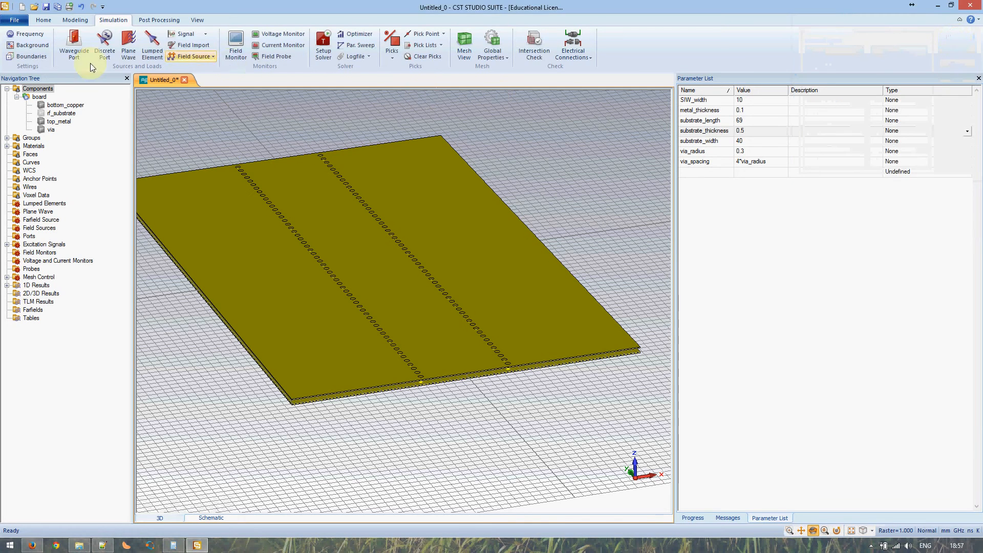
Open Boundary Conditions and leave Zmin as electric (Et = 0)
{"action": "left_click", "coordinate": [20, 54]}
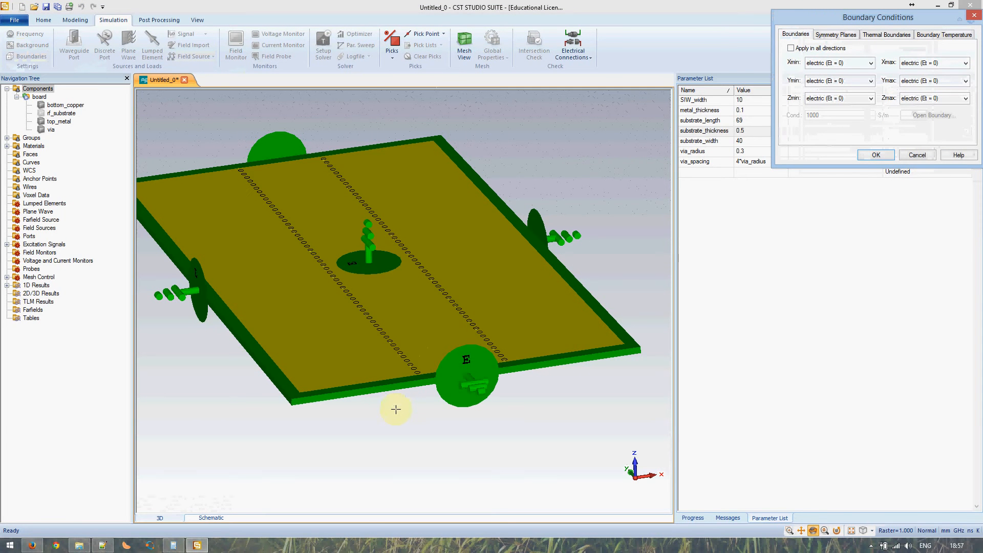
{"action": "left_click_drag", "start_coordinate": [392, 411], "coordinate": [401, 318]}
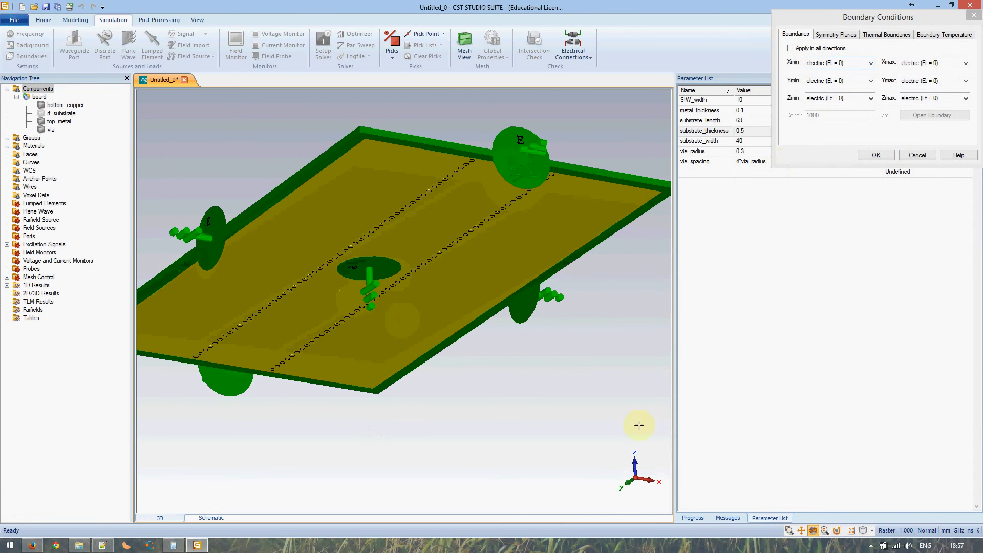
{"action": "left_click", "coordinate": [847, 99]}
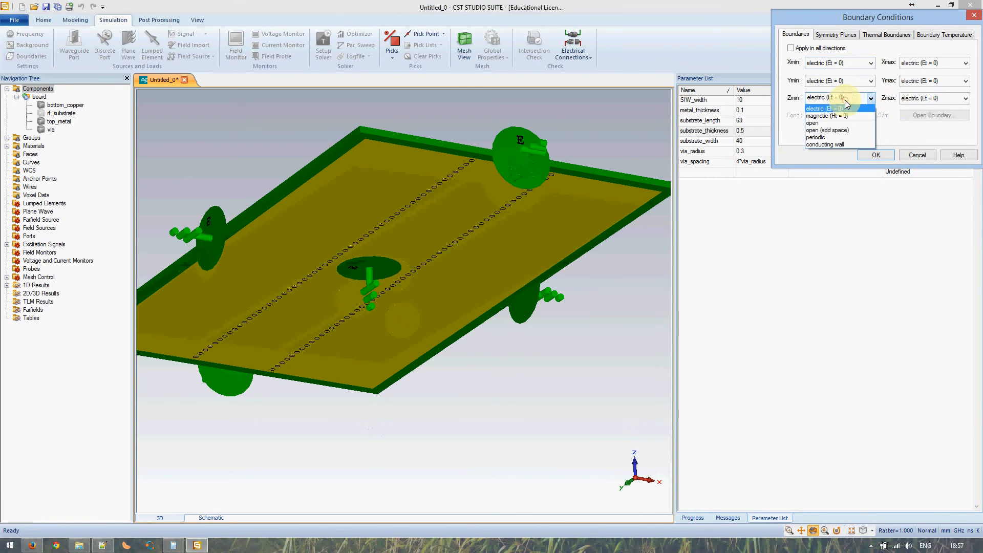
{"action": "left_click", "coordinate": [842, 109]}
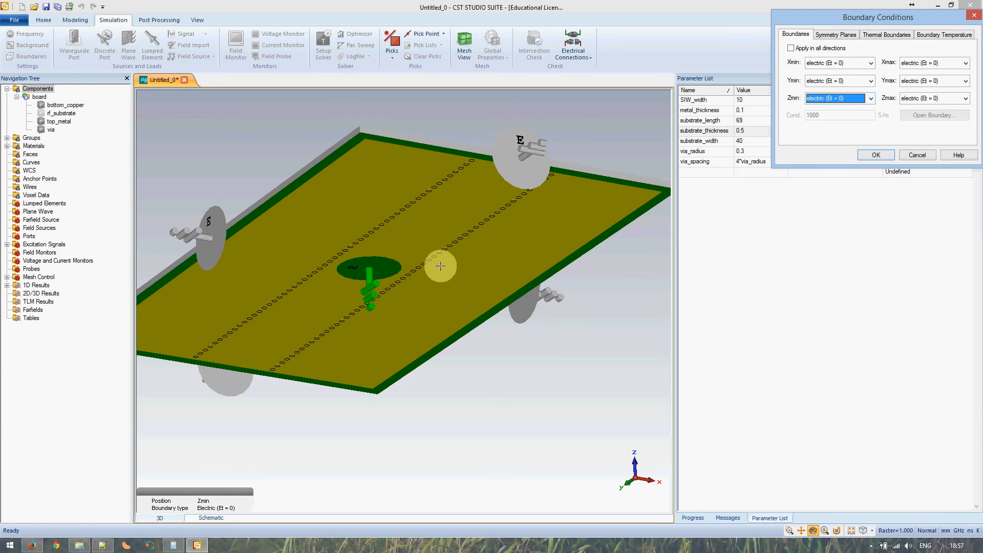
{"action": "left_click_drag", "start_coordinate": [438, 263], "coordinate": [432, 369]}
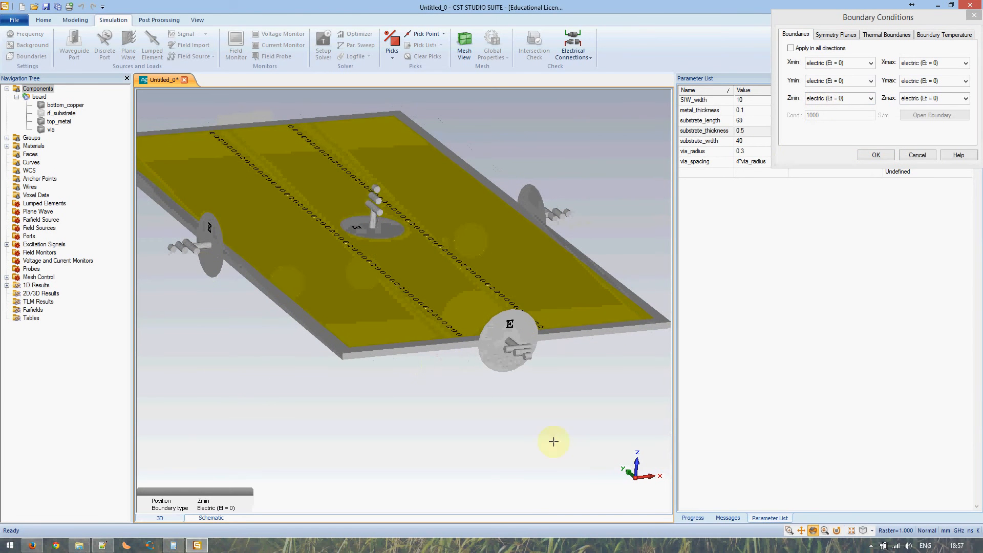
Set Xmin and Xmax boundaries to open and Zmax to open (add space)
{"action": "left_click", "coordinate": [865, 63]}
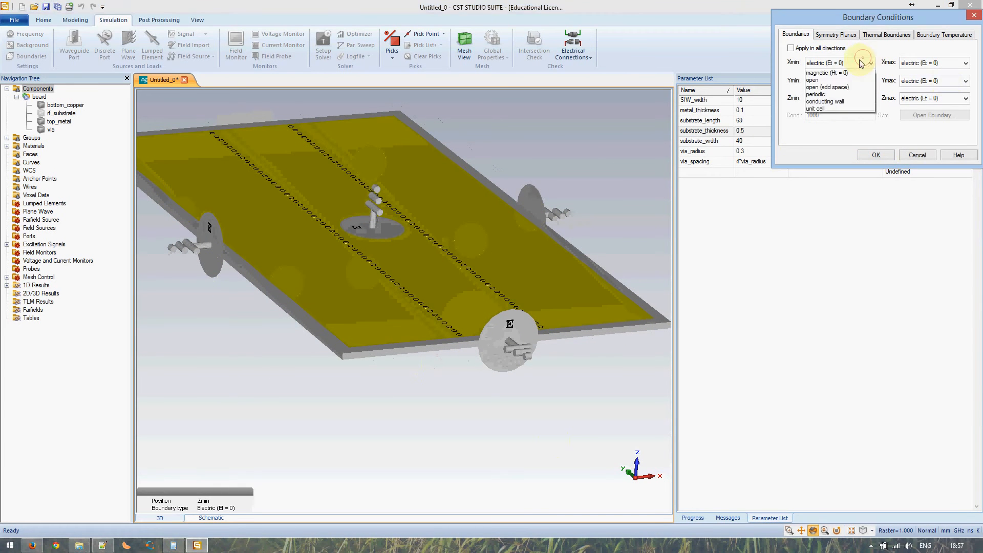
{"action": "left_click", "coordinate": [827, 88]}
{"action": "left_click", "coordinate": [924, 62]}
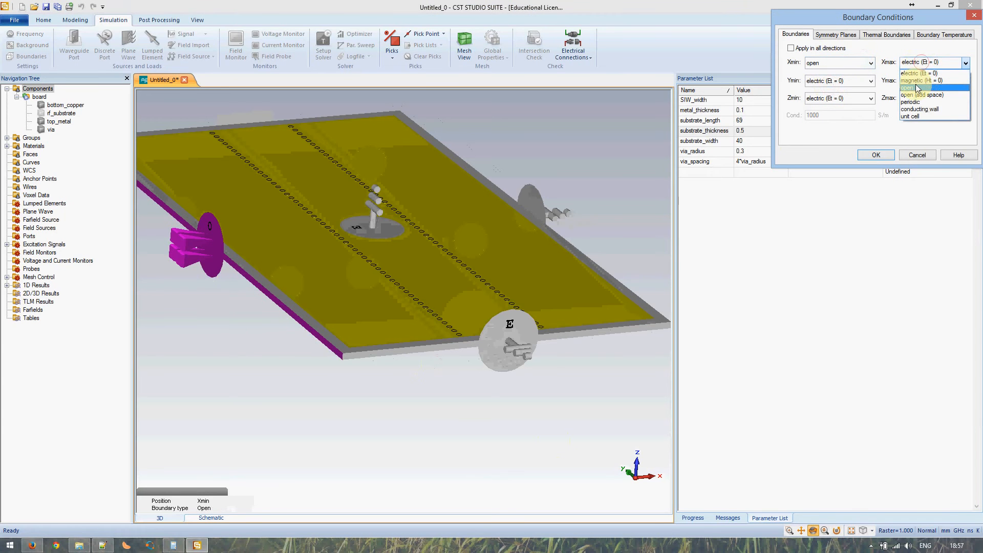
{"action": "left_click", "coordinate": [916, 88]}
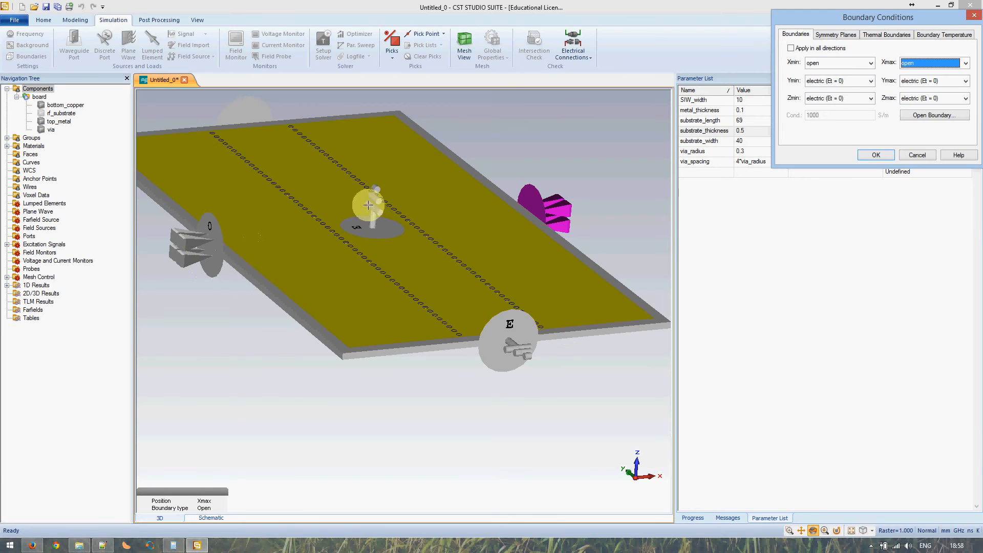
{"action": "left_click", "coordinate": [363, 228]}
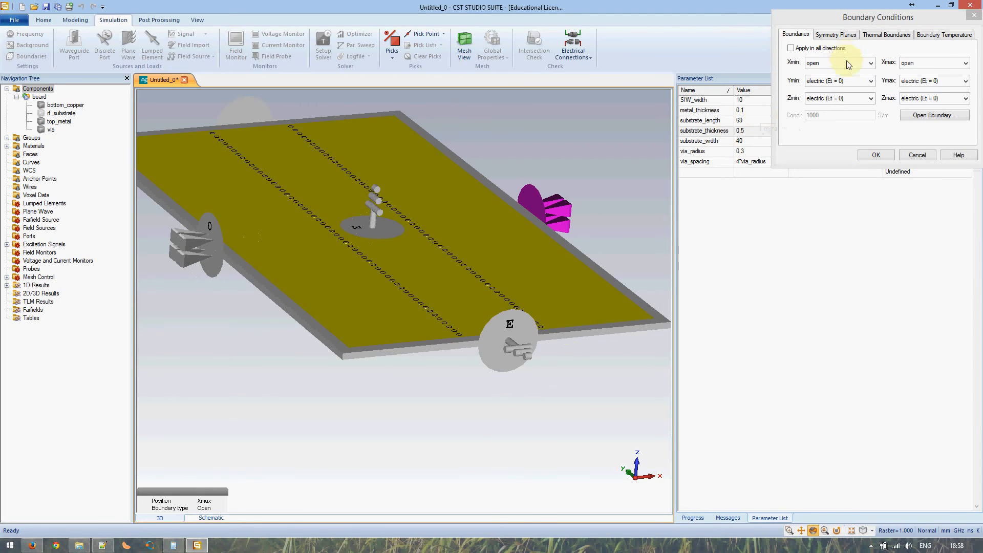
{"action": "left_click", "coordinate": [930, 98]}
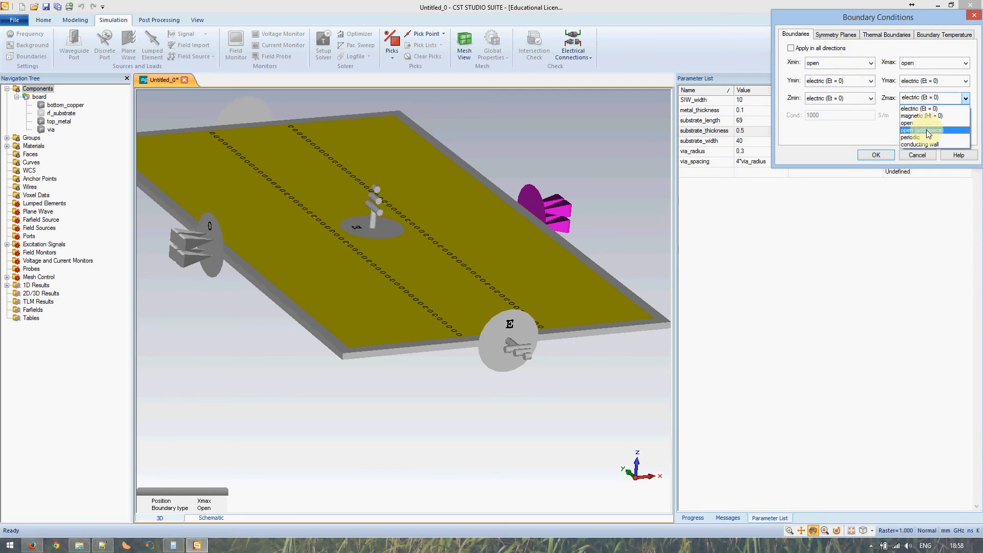
{"action": "left_click", "coordinate": [928, 130]}
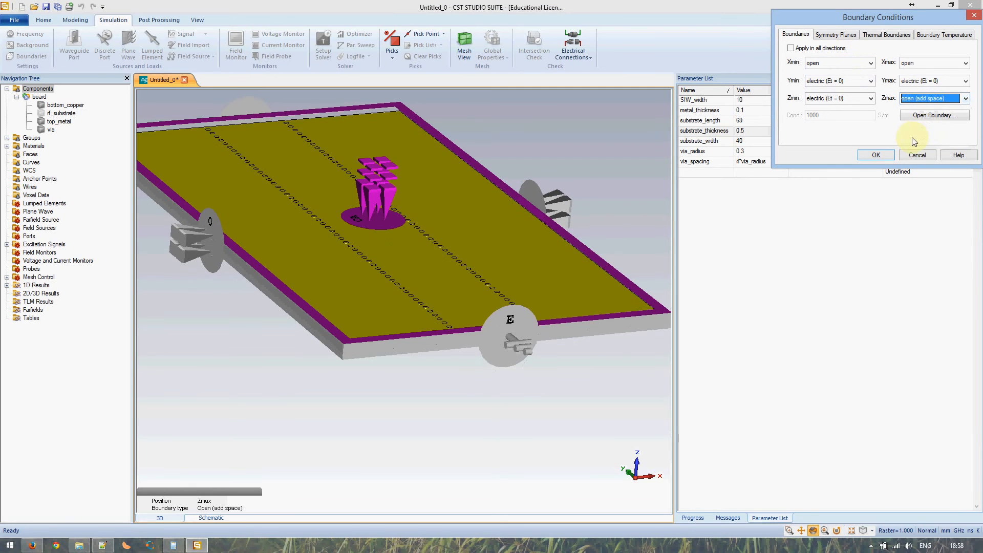
Orbit and zoom around the board to check the new boundaries
{"action": "left_click_drag", "start_coordinate": [481, 290], "coordinate": [472, 242]}
{"action": "left_click_drag", "start_coordinate": [465, 246], "coordinate": [420, 257]}
{"action": "scroll", "coordinate": [335, 218], "scroll_direction": "up", "scroll_amount": 4}
{"action": "left_click_drag", "start_coordinate": [313, 260], "coordinate": [286, 186]}
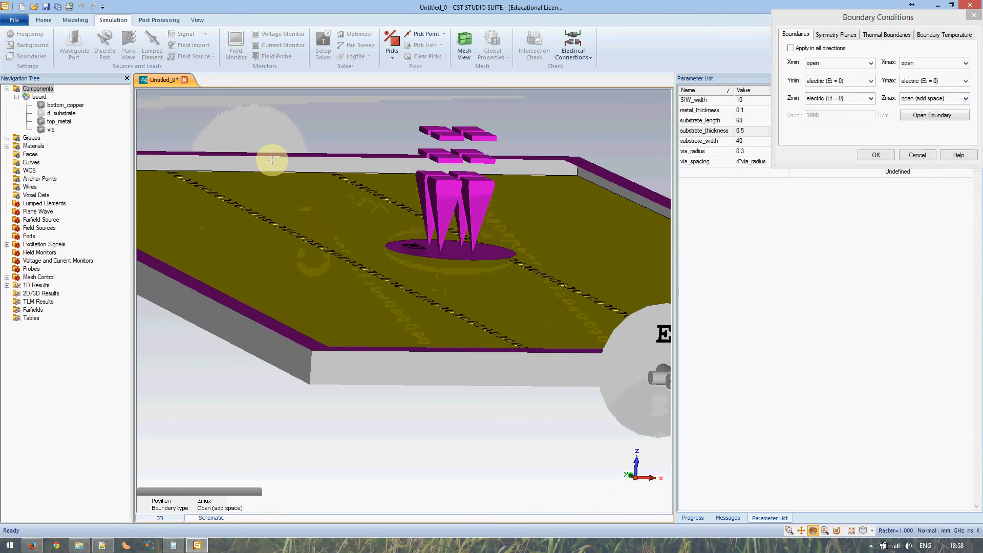
{"action": "middle_click_drag", "start_coordinate": [305, 270], "coordinate": [316, 345]}
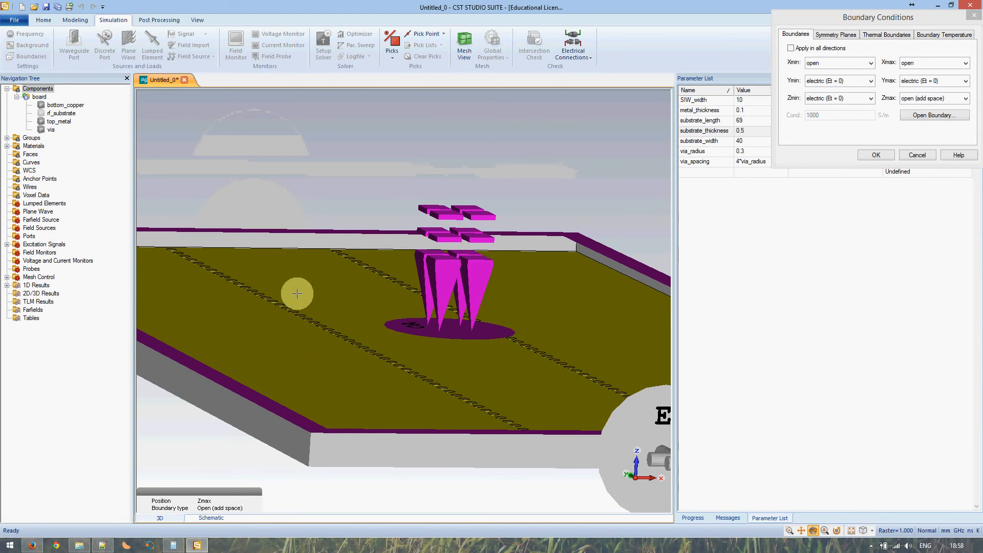
{"action": "left_click_drag", "start_coordinate": [296, 289], "coordinate": [321, 332]}
{"action": "middle_click_drag", "start_coordinate": [349, 370], "coordinate": [351, 340]}
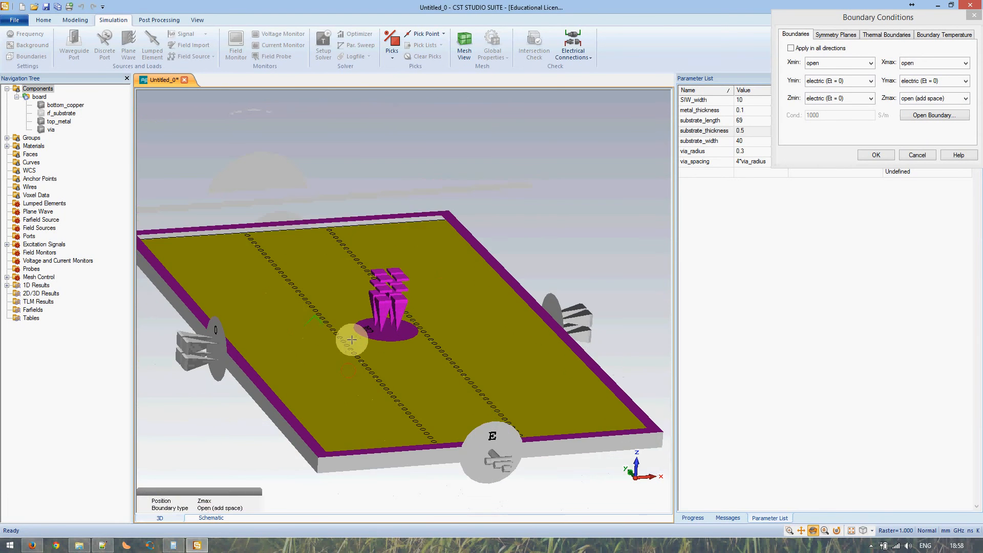
{"action": "scroll", "coordinate": [351, 334], "scroll_direction": "down", "scroll_amount": 2}
{"action": "scroll", "coordinate": [351, 332], "scroll_direction": "up", "scroll_amount": 5}
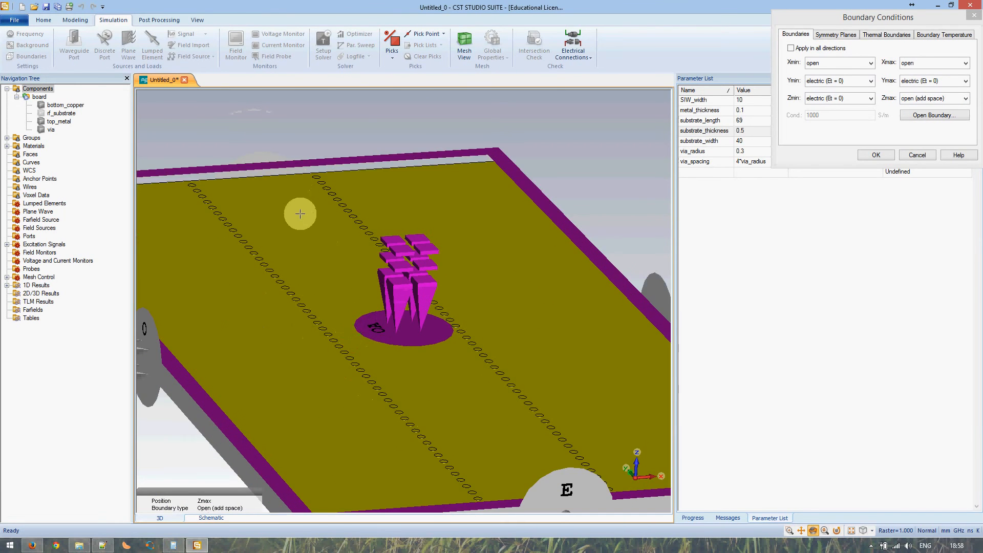
{"action": "scroll", "coordinate": [298, 212], "scroll_direction": "down", "scroll_amount": 3}
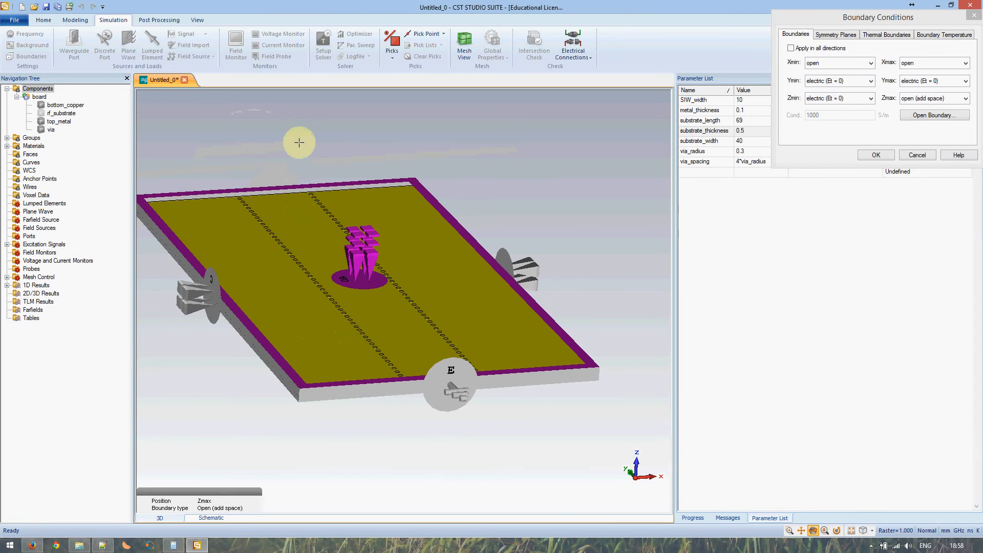
{"action": "scroll", "coordinate": [315, 253], "scroll_direction": "up", "scroll_amount": 2}
{"action": "scroll", "coordinate": [316, 254], "scroll_direction": "up", "scroll_amount": 1}
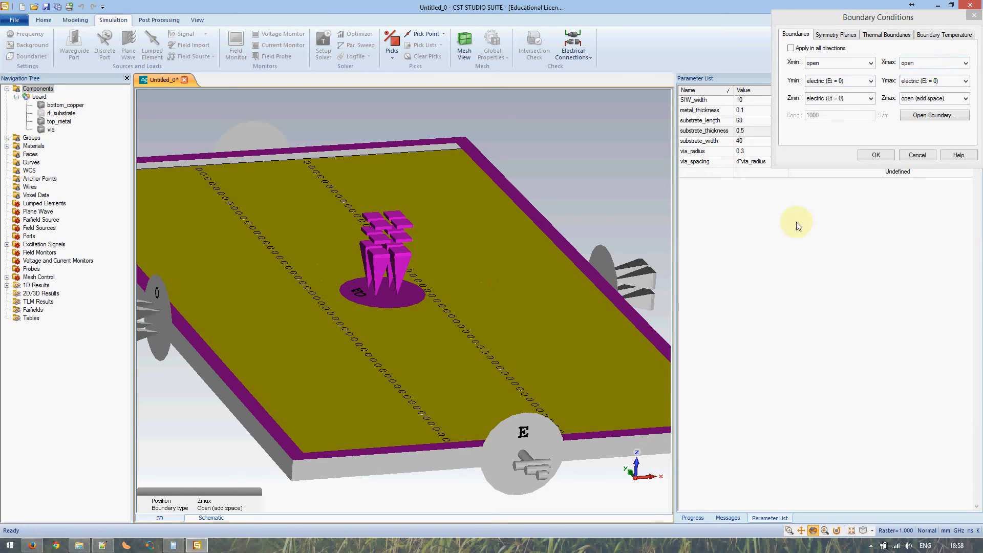
Set the YZ symmetry plane to magnetic (Ht = 0) and accept the boundary settings
{"action": "left_click", "coordinate": [830, 36]}
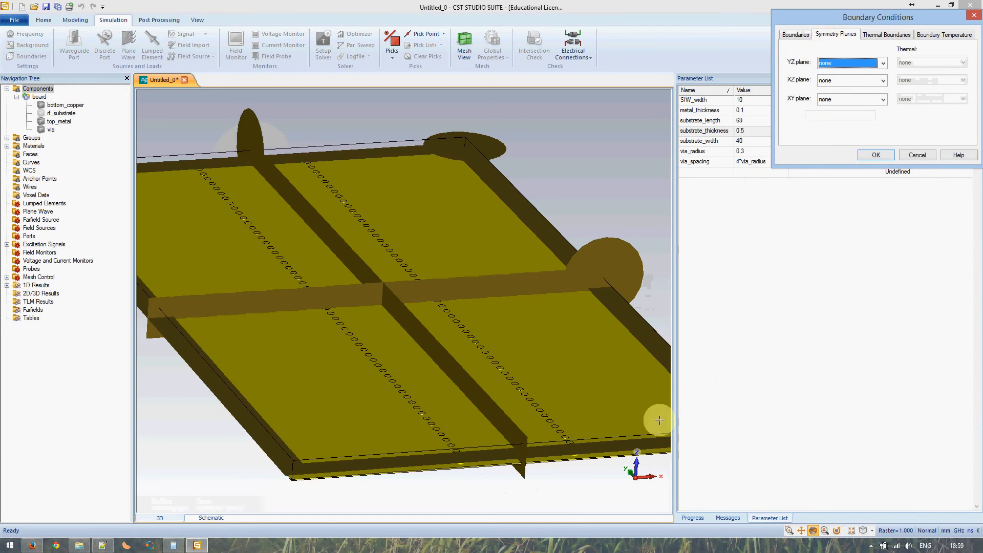
{"action": "left_click", "coordinate": [836, 62]}
{"action": "left_click", "coordinate": [840, 86]}
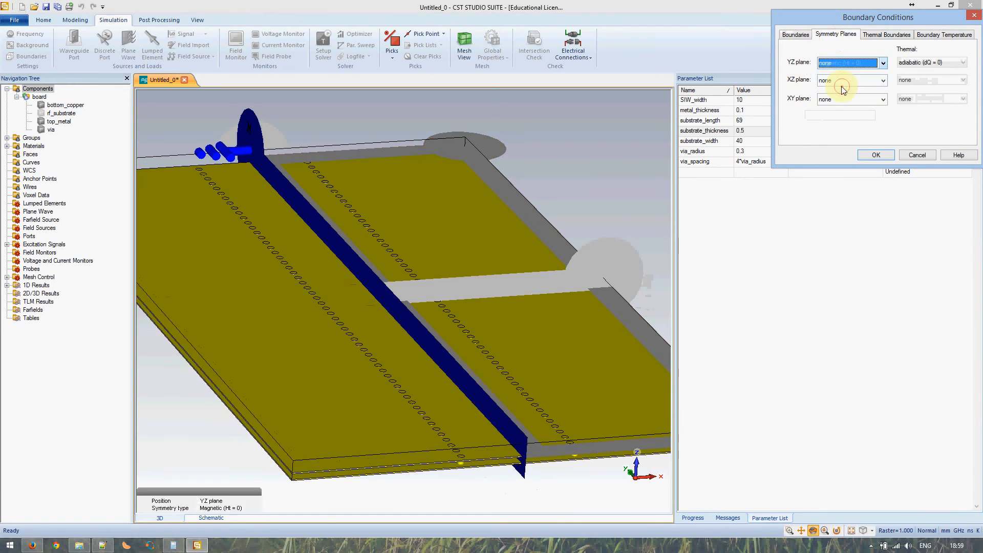
{"action": "left_click_drag", "start_coordinate": [492, 368], "coordinate": [423, 347]}
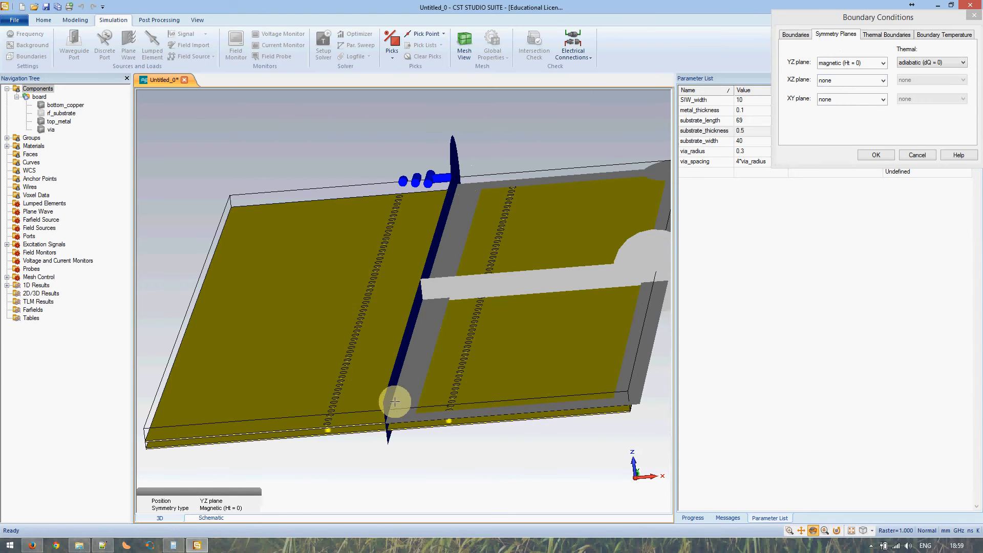
{"action": "scroll", "coordinate": [455, 369], "scroll_direction": "up", "scroll_amount": 3}
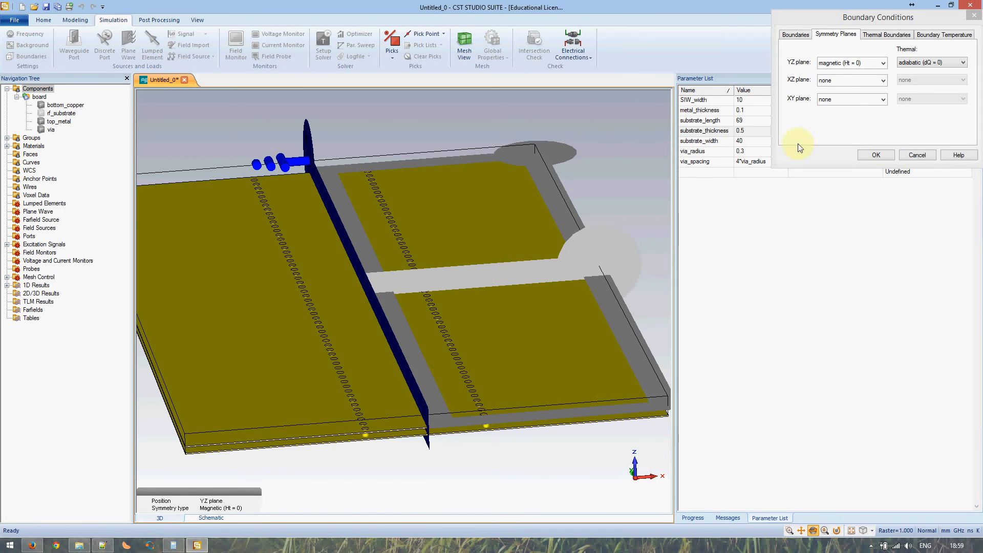
{"action": "left_click", "coordinate": [876, 154]}
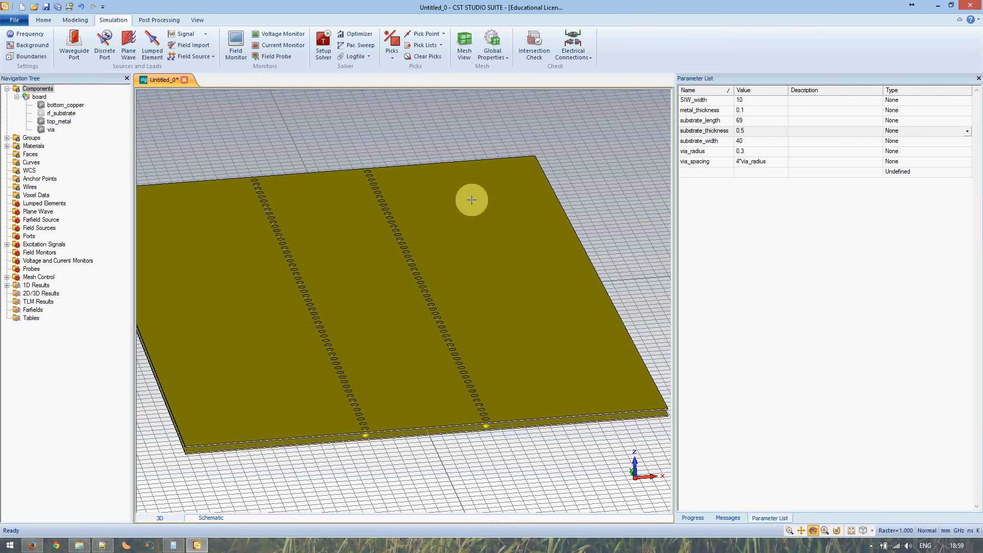
Start a waveguide port and look over the board's end in the view
{"action": "scroll", "coordinate": [390, 317], "scroll_direction": "up", "scroll_amount": 2}
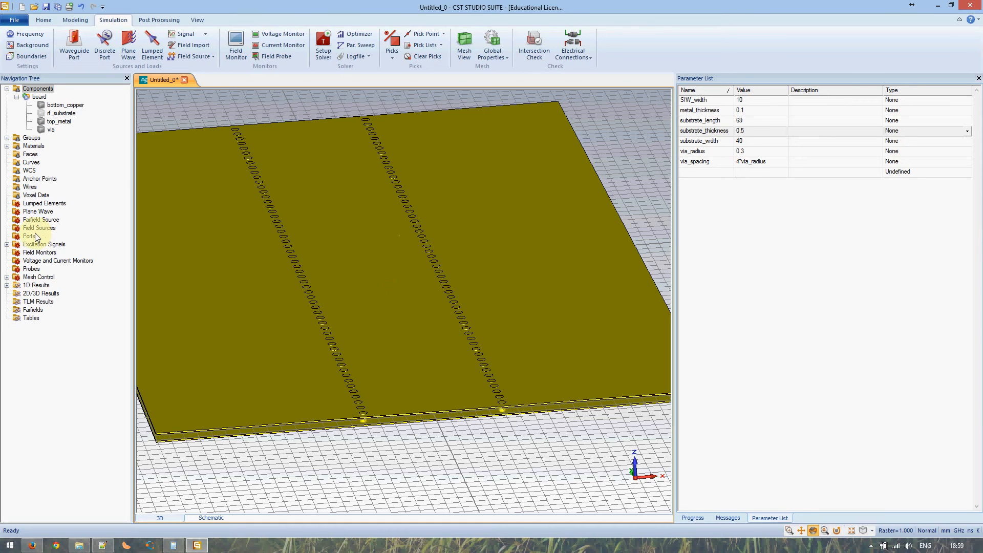
{"action": "left_click", "coordinate": [74, 45]}
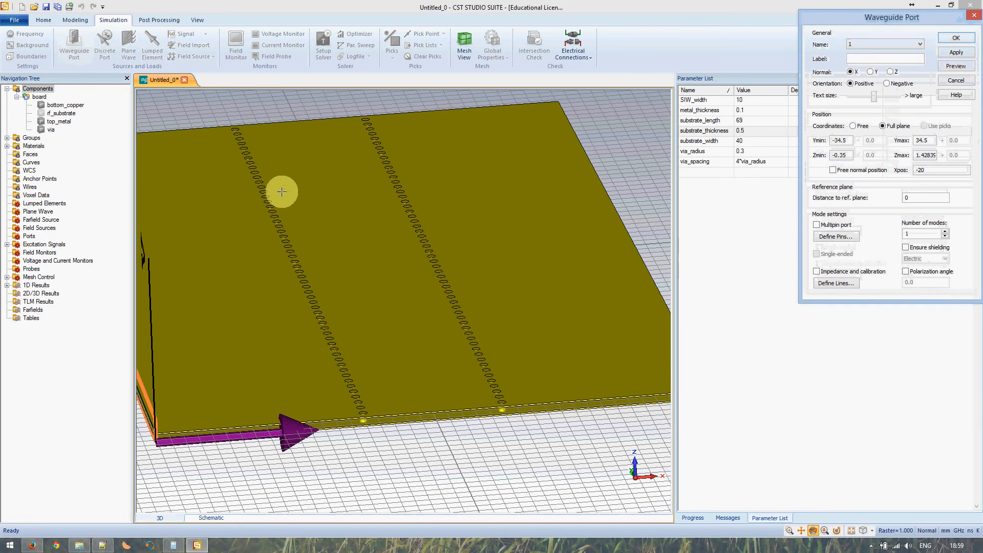
{"action": "scroll", "coordinate": [288, 244], "scroll_direction": "down", "scroll_amount": 1}
{"action": "left_click", "coordinate": [333, 266]}
{"action": "scroll", "coordinate": [333, 266], "scroll_direction": "down", "scroll_amount": 1}
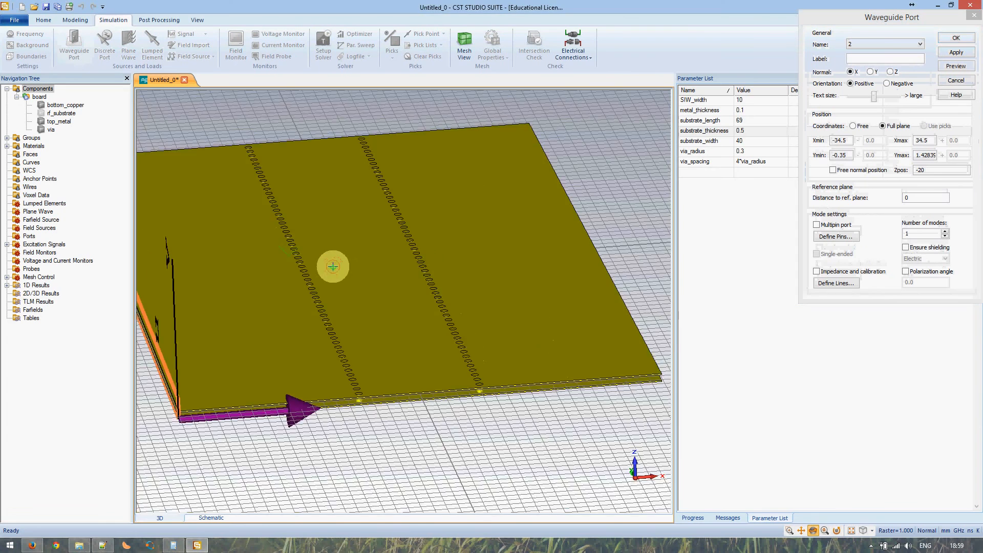
{"action": "scroll", "coordinate": [332, 266], "scroll_direction": "down", "scroll_amount": 1}
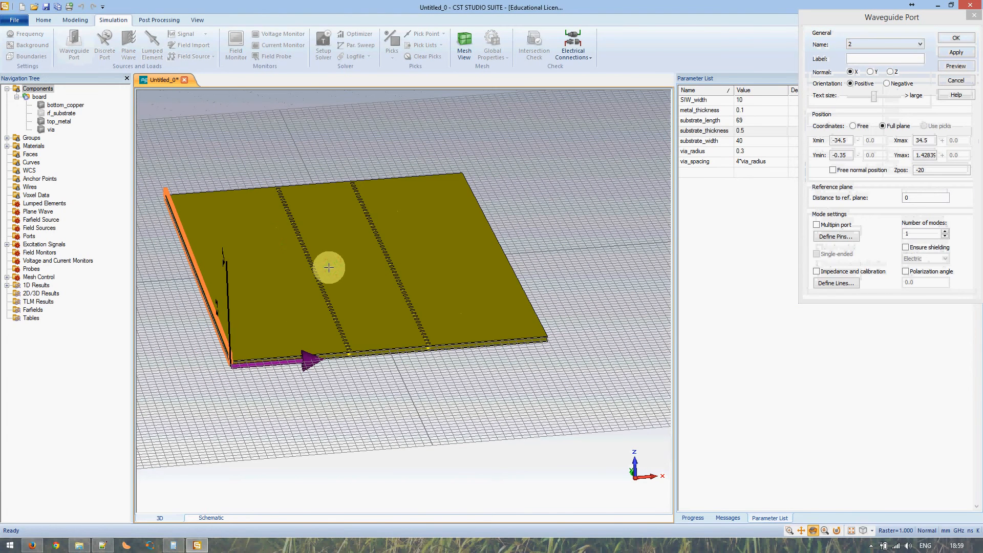
{"action": "scroll", "coordinate": [328, 267], "scroll_direction": "up", "scroll_amount": 3}
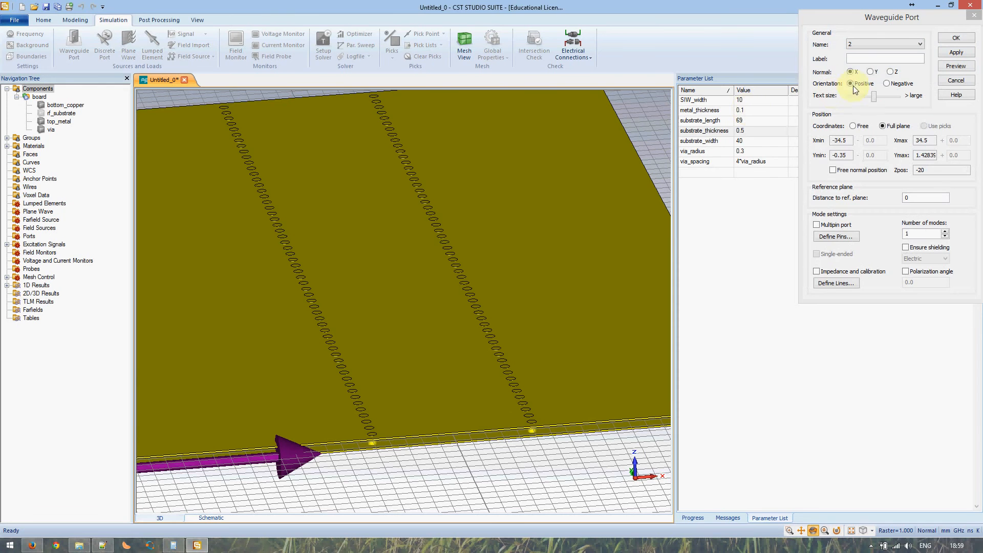
Orient the port normal along Y and set the port name to 1
{"action": "left_click", "coordinate": [871, 72]}
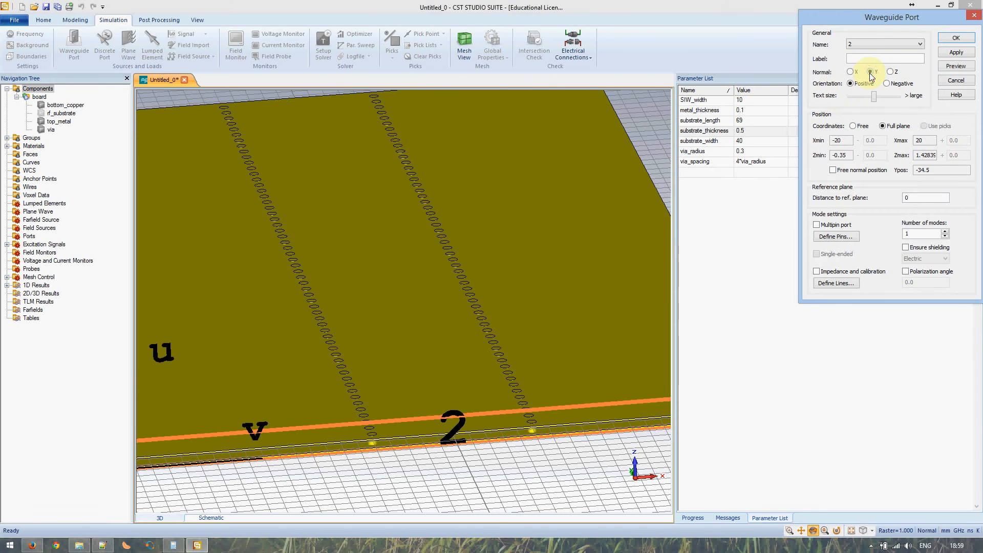
{"action": "left_click", "coordinate": [870, 45]}
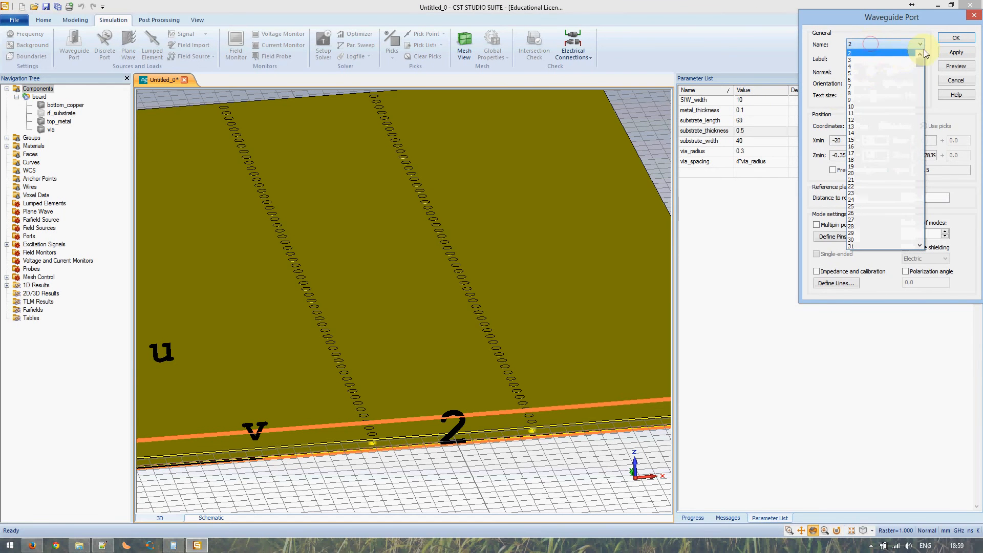
{"action": "left_click", "coordinate": [899, 60]}
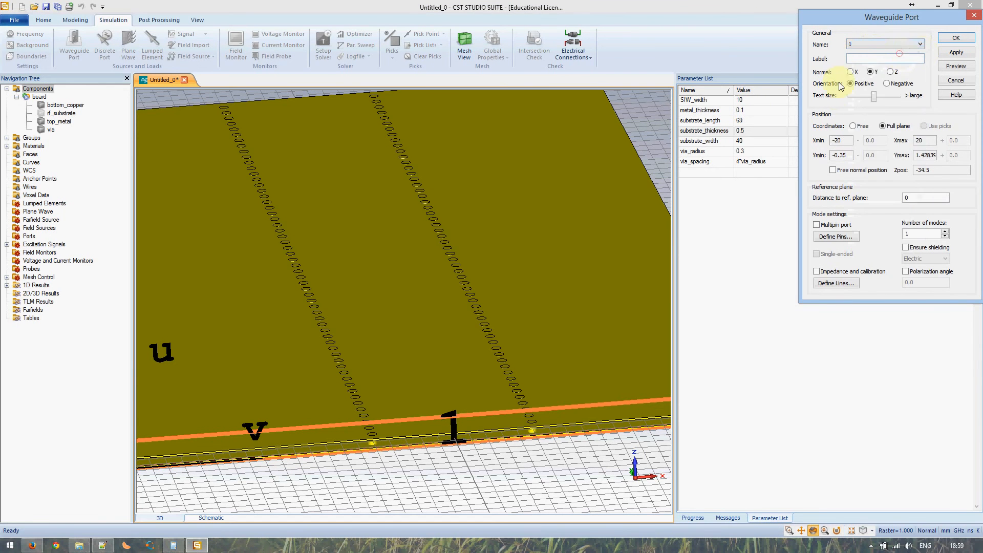
{"action": "scroll", "coordinate": [450, 350], "scroll_direction": "up", "scroll_amount": 2}
{"action": "left_click", "coordinate": [450, 350]}
{"action": "scroll", "coordinate": [451, 349], "scroll_direction": "up", "scroll_amount": 3}
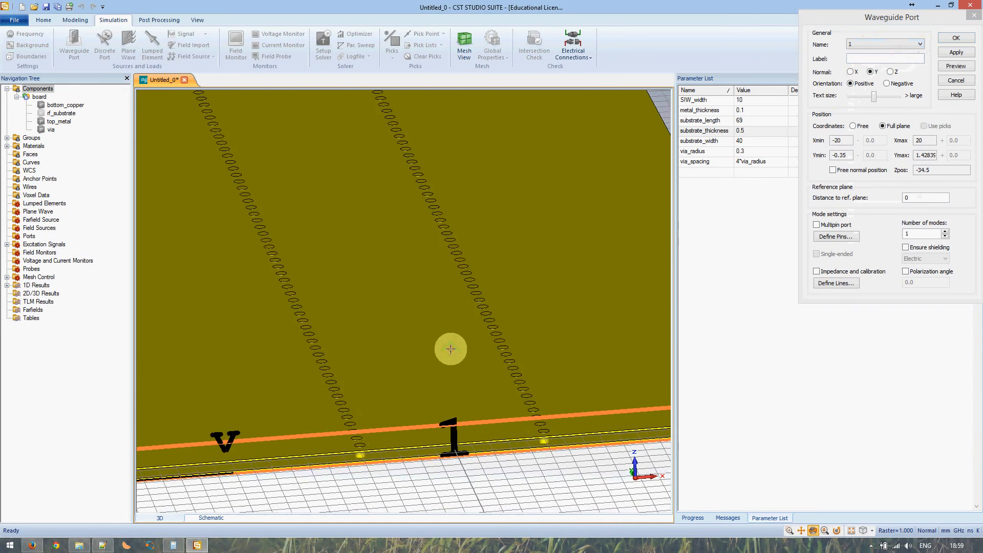
{"action": "scroll", "coordinate": [450, 349], "scroll_direction": "down", "scroll_amount": 6}
{"action": "scroll", "coordinate": [450, 349], "scroll_direction": "up", "scroll_amount": 1}
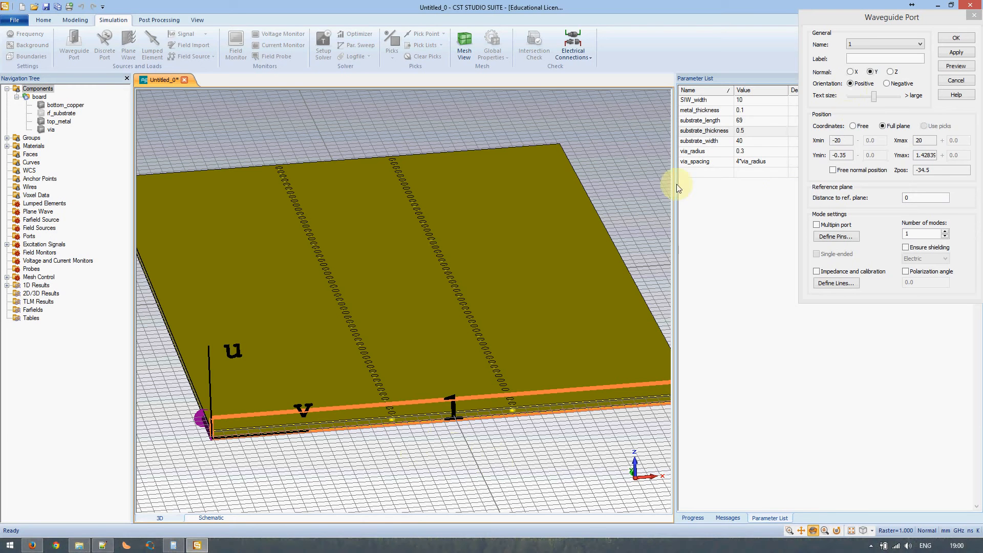
Give waveguide port 1 free coordinates: X ±SIW_width/2 and Y ±substrate_thickness/2
{"action": "left_click", "coordinate": [857, 128]}
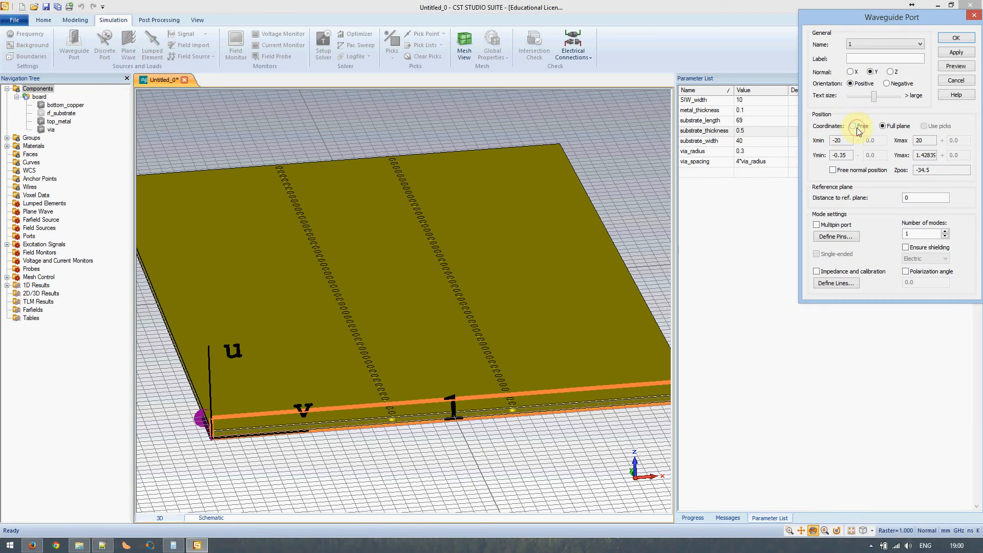
{"action": "double_click", "coordinate": [850, 140]}
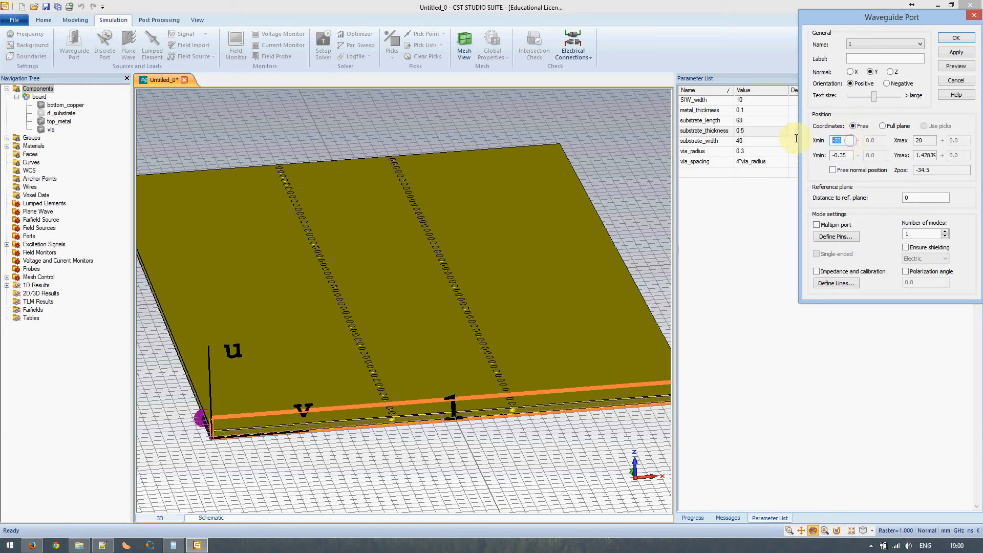
{"action": "type", "text": "-"}
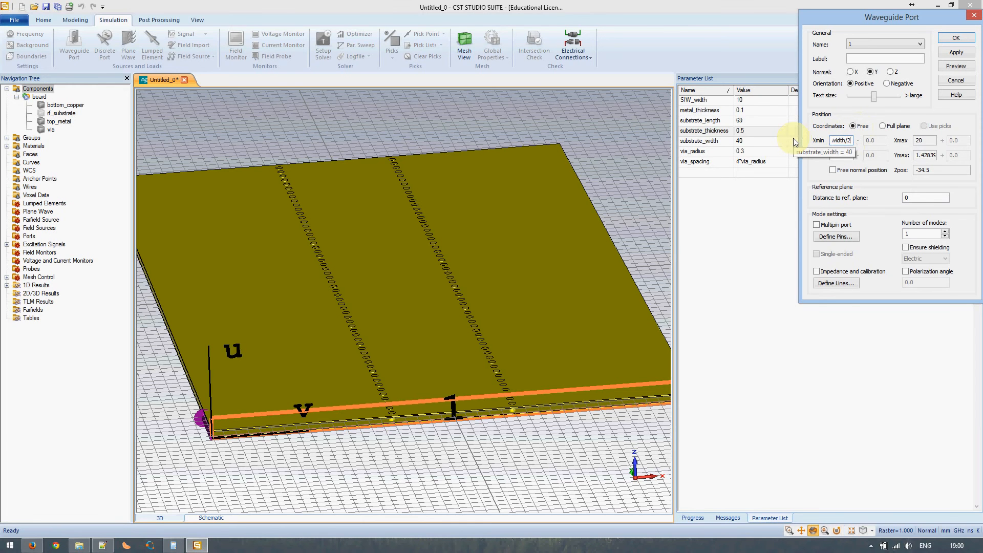
{"action": "key", "text": "Tab"}
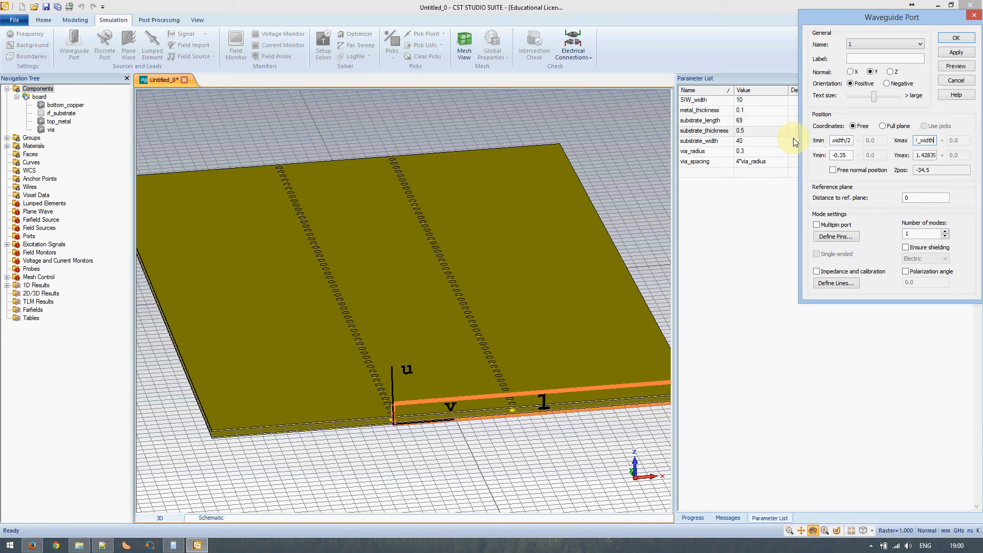
{"action": "key", "text": "Tab"}
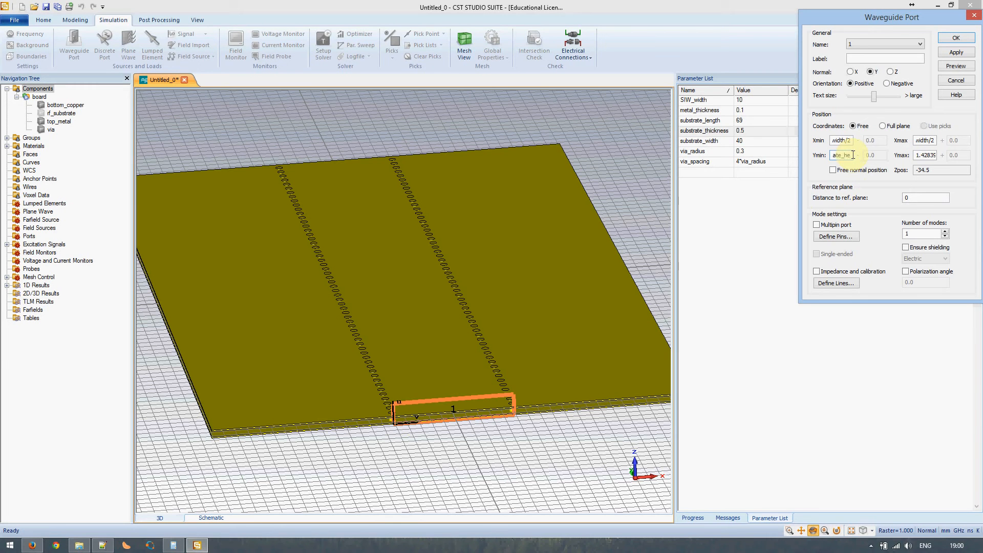
{"action": "key", "text": "Tab"}
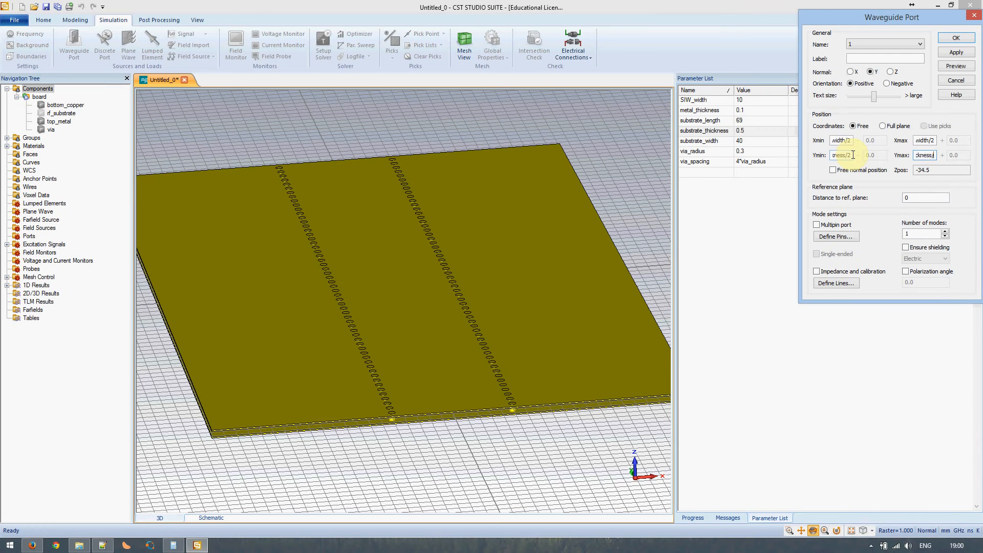
{"action": "type", "text": "2"}
{"action": "key", "text": "Tab"}
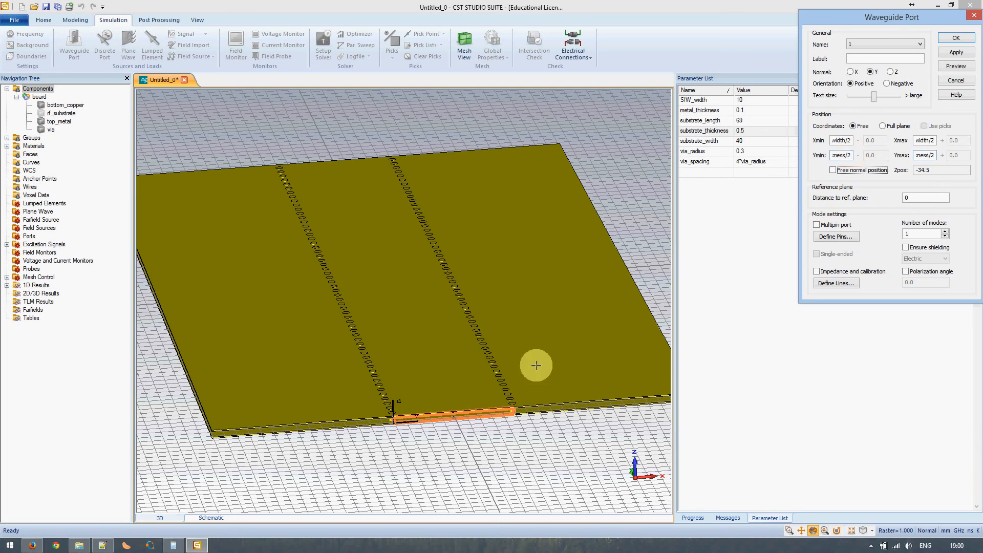
Zoom and orbit to inspect port 1 on the board end face at Zpos -34.5
{"action": "left_click", "coordinate": [450, 410]}
{"action": "scroll", "coordinate": [453, 418], "scroll_direction": "up", "scroll_amount": 3}
{"action": "scroll", "coordinate": [451, 417], "scroll_direction": "up", "scroll_amount": 3}
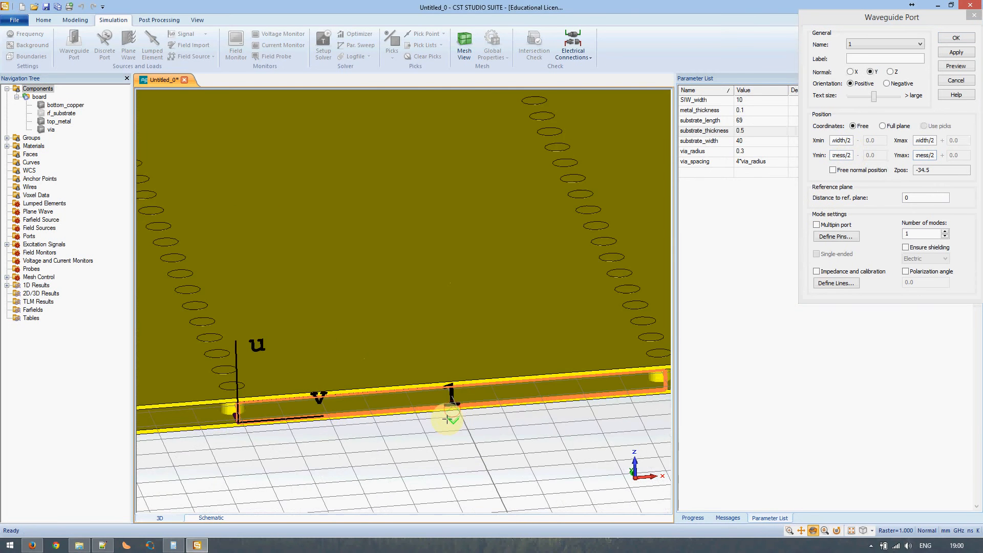
{"action": "scroll", "coordinate": [364, 408], "scroll_direction": "up", "scroll_amount": 3}
{"action": "left_click_drag", "start_coordinate": [364, 408], "coordinate": [360, 410]}
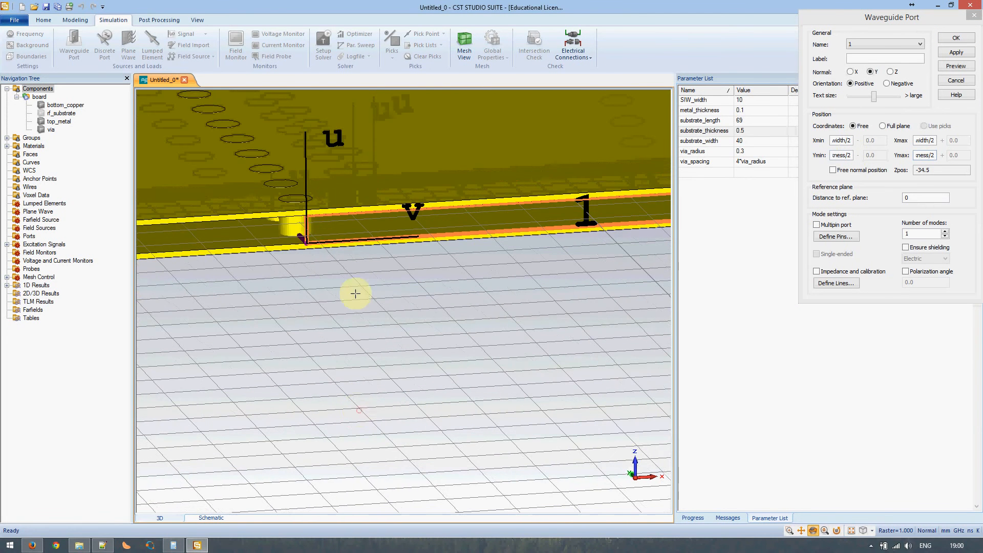
{"action": "middle_click_drag", "start_coordinate": [340, 241], "coordinate": [306, 323]}
{"action": "left_click_drag", "start_coordinate": [305, 323], "coordinate": [309, 303]}
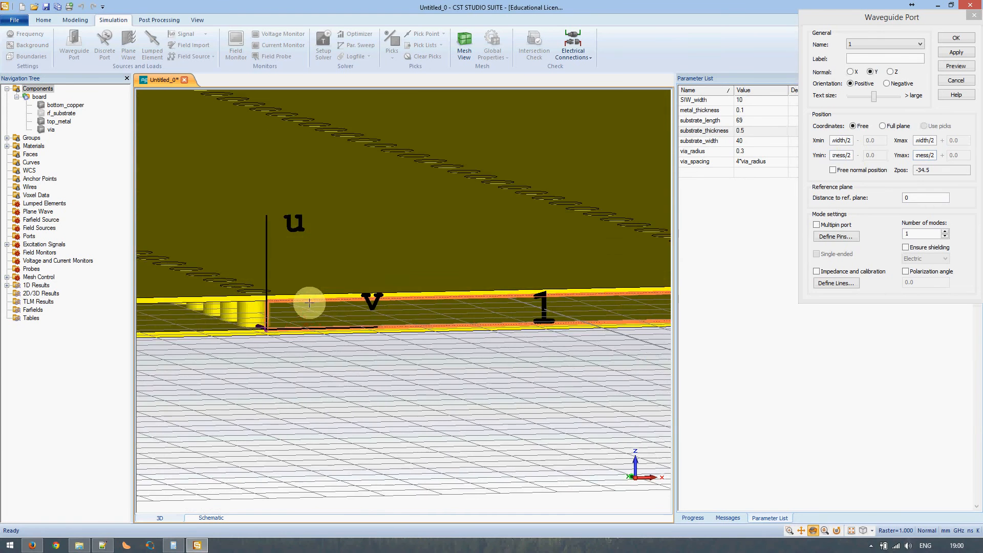
{"action": "scroll", "coordinate": [303, 306], "scroll_direction": "down", "scroll_amount": 4}
{"action": "scroll", "coordinate": [307, 313], "scroll_direction": "up", "scroll_amount": 6}
{"action": "scroll", "coordinate": [297, 309], "scroll_direction": "down", "scroll_amount": 1}
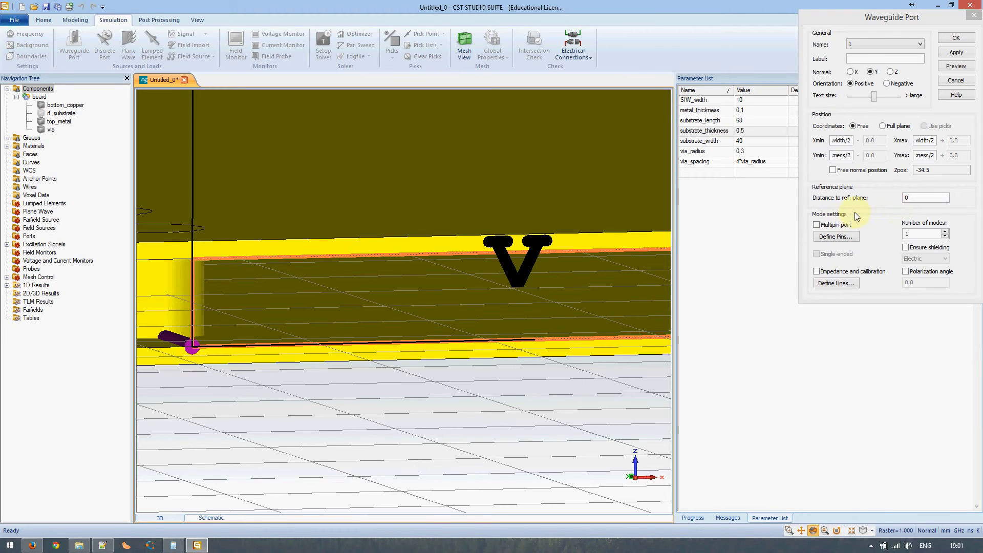
{"action": "left_click", "coordinate": [876, 199]}
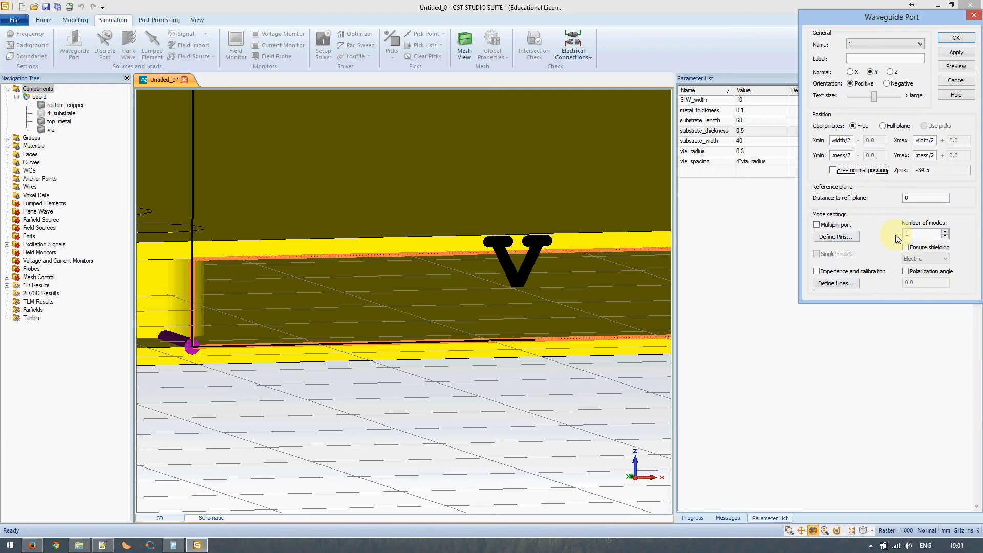
Set port 1 to 2 modes, check the width and cut-off notes, and apply it
{"action": "left_click", "coordinate": [944, 231]}
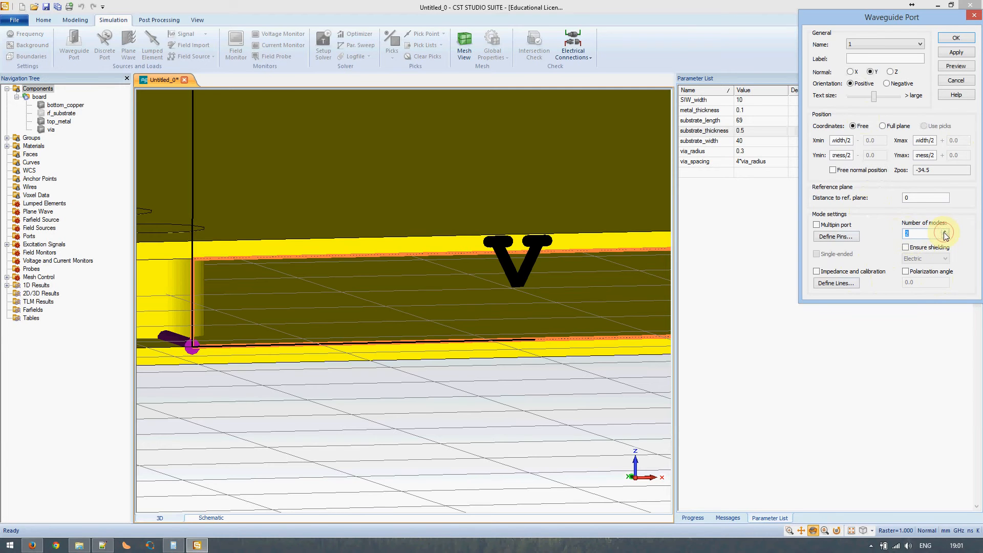
{"action": "double_click", "coordinate": [907, 233]}
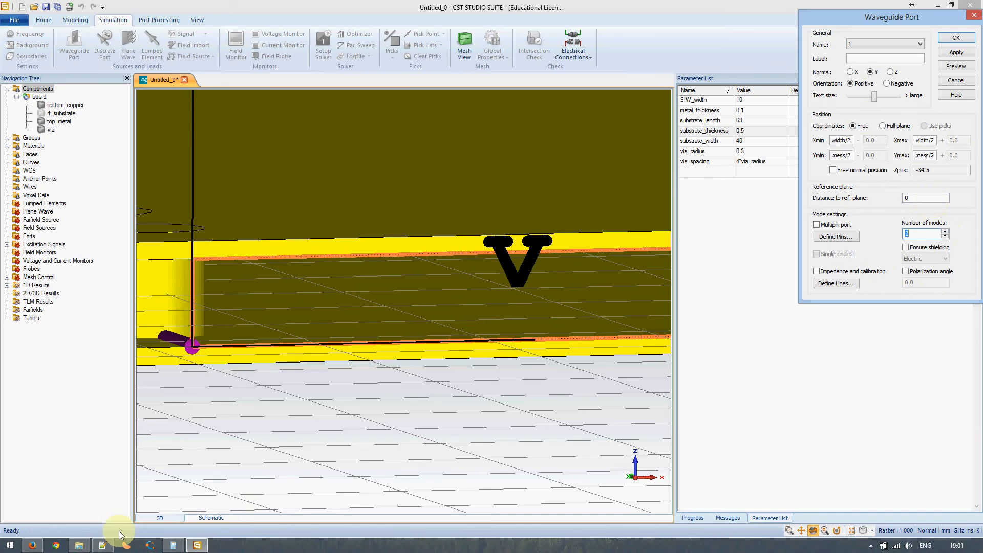
{"action": "left_click", "coordinate": [103, 546]}
{"action": "left_click_drag", "start_coordinate": [78, 392], "coordinate": [23, 280]}
{"action": "left_click", "coordinate": [105, 546]}
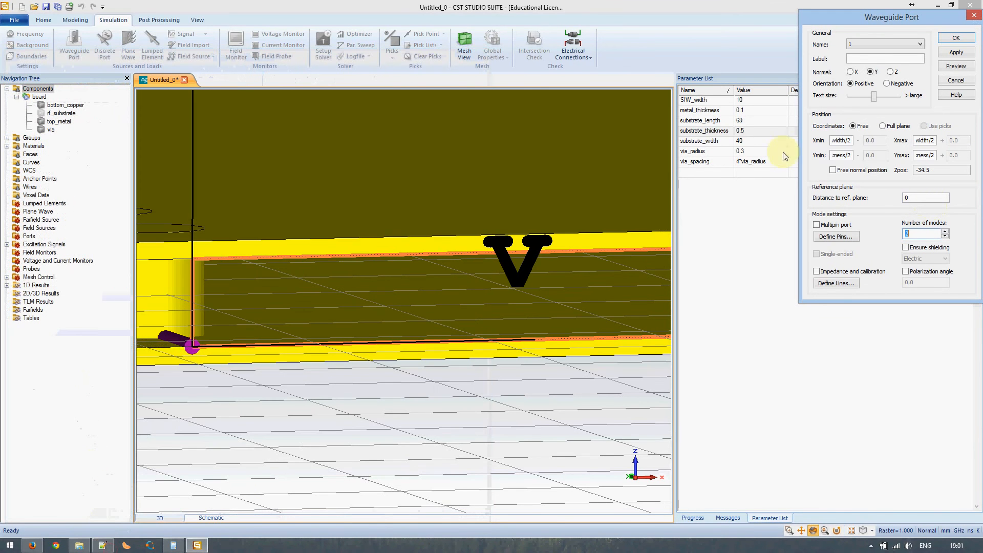
{"action": "left_click", "coordinate": [955, 53]}
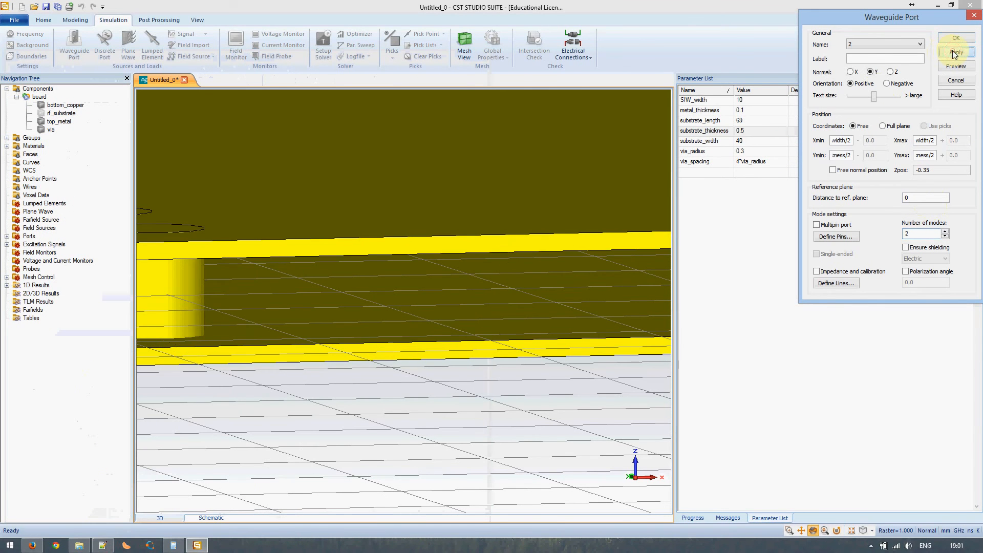
Place port 2 with normal Y and negative orientation at Ypos 34.5, then confirm it
{"action": "left_click_drag", "start_coordinate": [495, 259], "coordinate": [433, 326]}
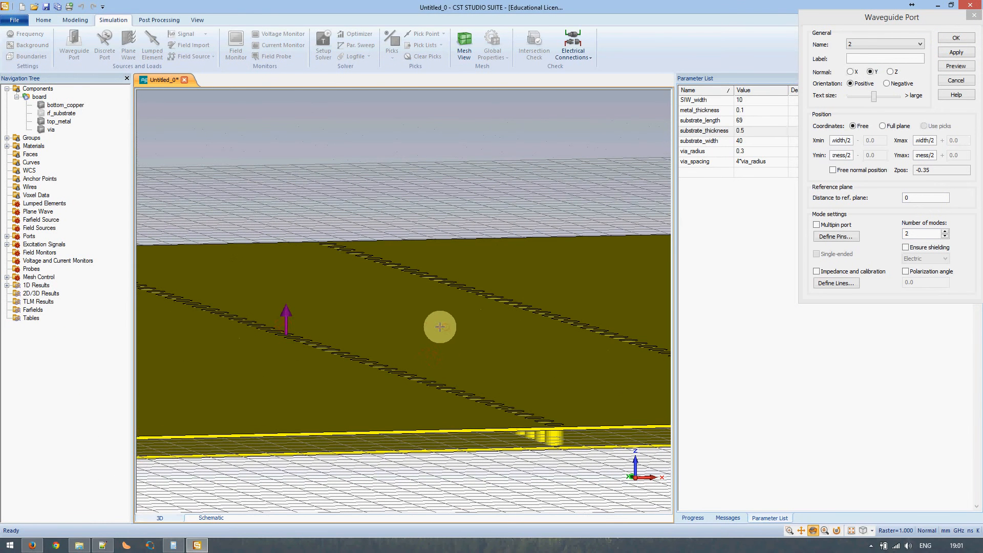
{"action": "left_click", "coordinate": [871, 73]}
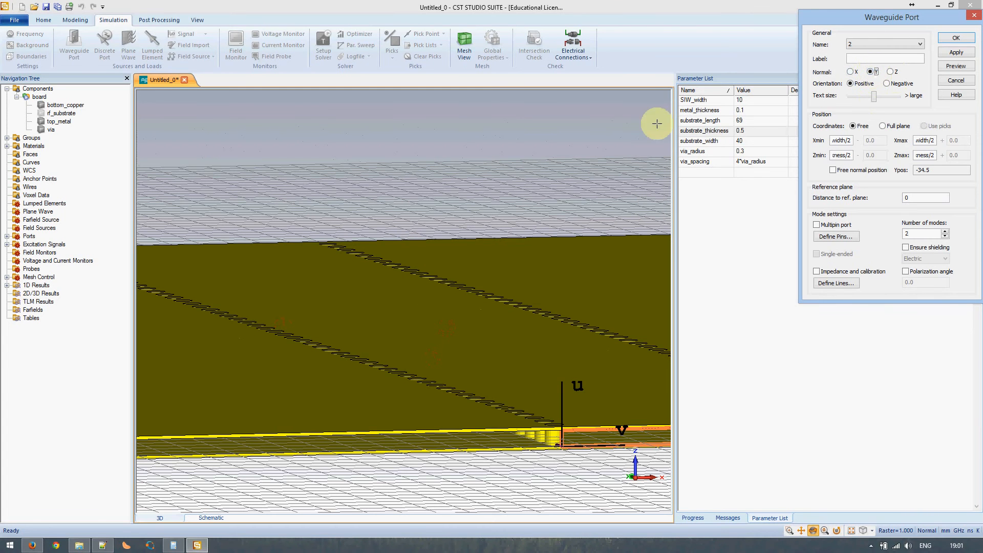
{"action": "left_click", "coordinate": [887, 83]}
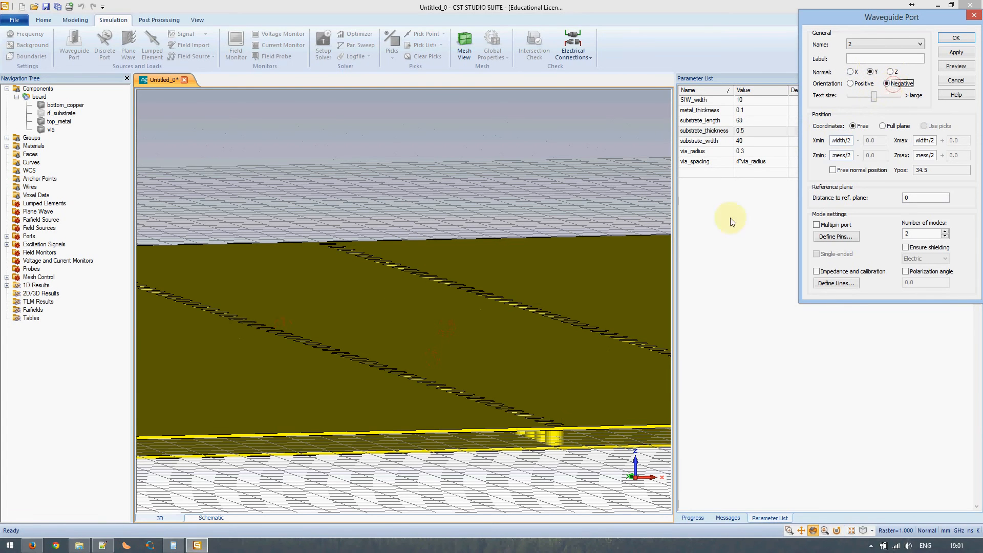
{"action": "middle_click_drag", "start_coordinate": [471, 363], "coordinate": [623, 391]}
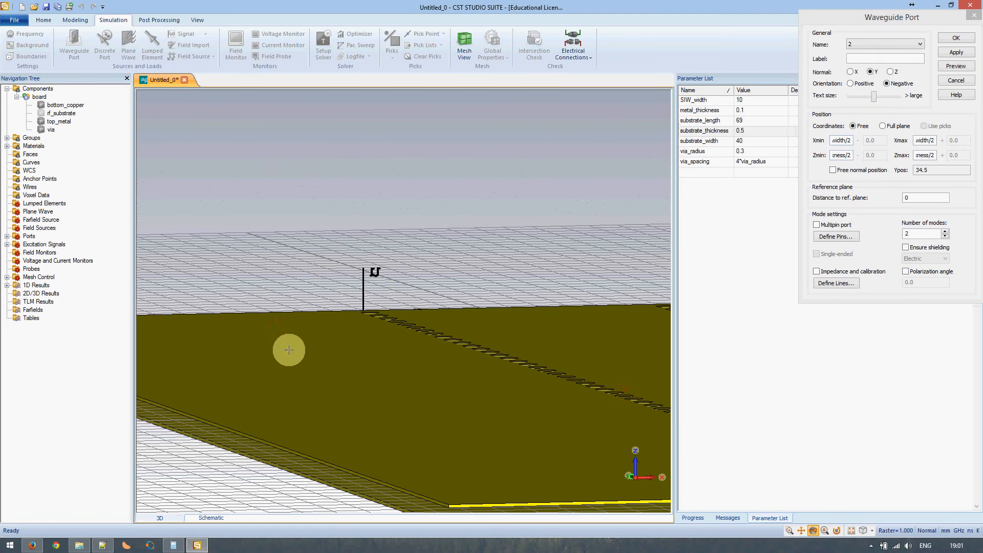
{"action": "mouse_move", "coordinate": [311, 339]}
{"action": "left_mouse_down"}
{"action": "mouse_move", "coordinate": [472, 373]}
{"action": "mouse_move", "coordinate": [213, 314]}
{"action": "mouse_move", "coordinate": [400, 364]}
{"action": "mouse_move", "coordinate": [233, 361]}
{"action": "mouse_move", "coordinate": [492, 358]}
{"action": "mouse_move", "coordinate": [261, 377]}
{"action": "mouse_move", "coordinate": [428, 412]}
{"action": "mouse_move", "coordinate": [408, 416]}
{"action": "mouse_move", "coordinate": [373, 384]}
{"action": "mouse_move", "coordinate": [423, 257]}
{"action": "left_mouse_up"}
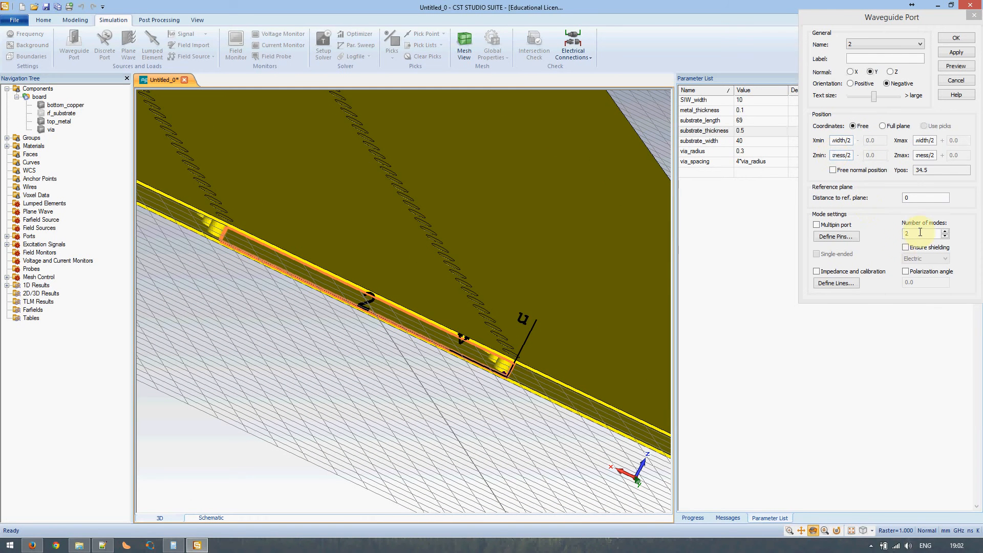
{"action": "left_click", "coordinate": [955, 39]}
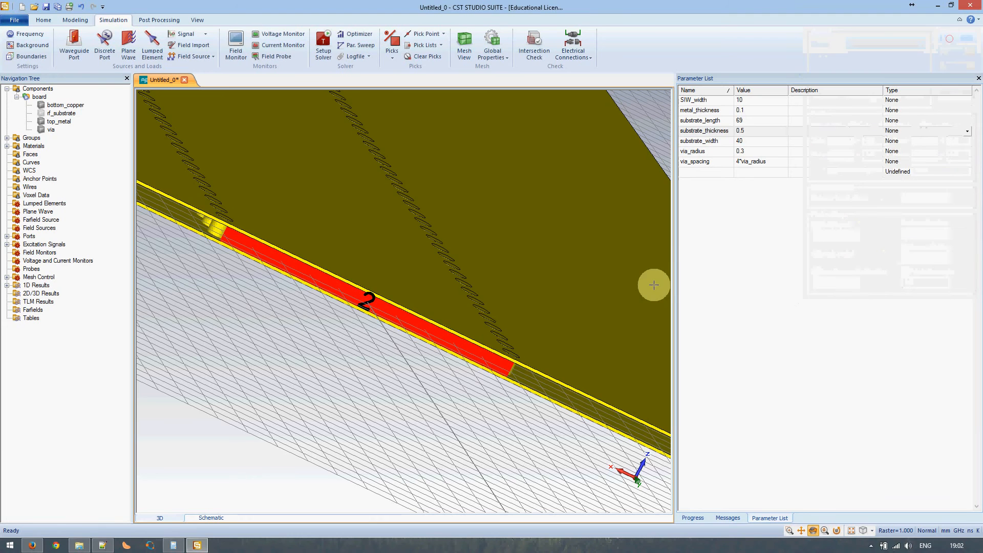
{"action": "scroll", "coordinate": [445, 292], "scroll_direction": "down", "scroll_amount": 5}
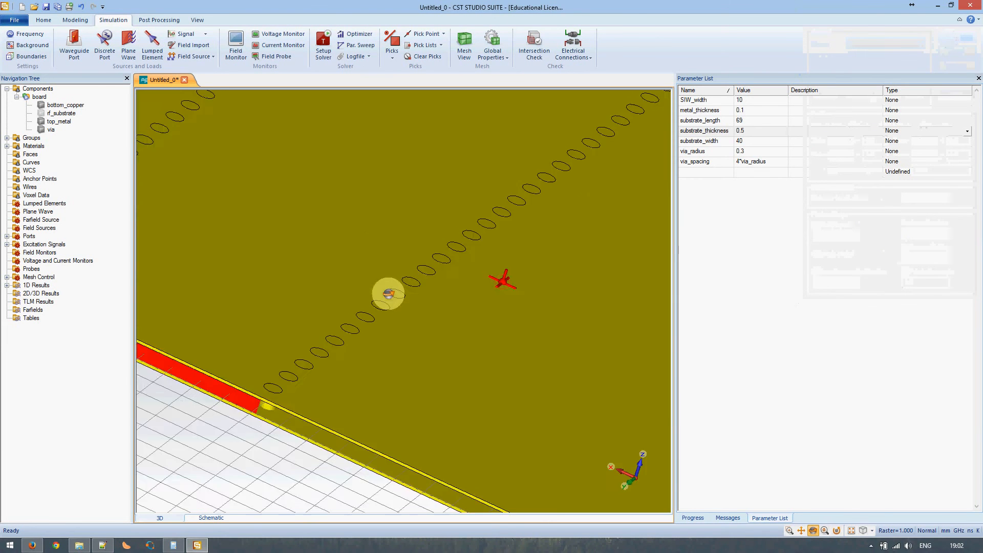
{"action": "scroll", "coordinate": [398, 290], "scroll_direction": "down", "scroll_amount": 3}
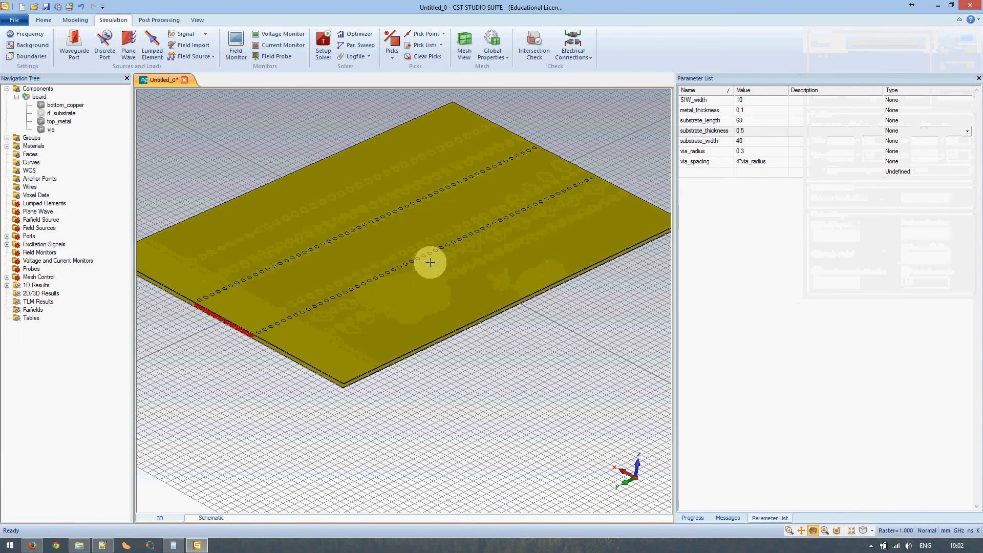
{"action": "mouse_move", "coordinate": [529, 233]}
{"action": "left_mouse_down"}
{"action": "mouse_move", "coordinate": [463, 266]}
{"action": "mouse_move", "coordinate": [529, 204]}
{"action": "mouse_move", "coordinate": [510, 200]}
{"action": "left_mouse_up"}
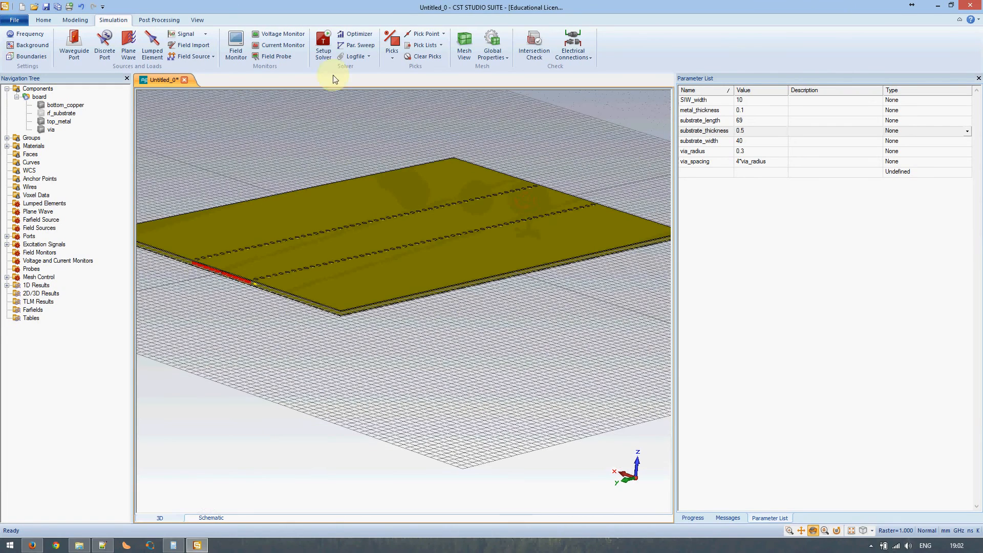
Run the time-domain solver with 'Calculate port modes only' enabled
{"action": "left_click", "coordinate": [324, 49]}
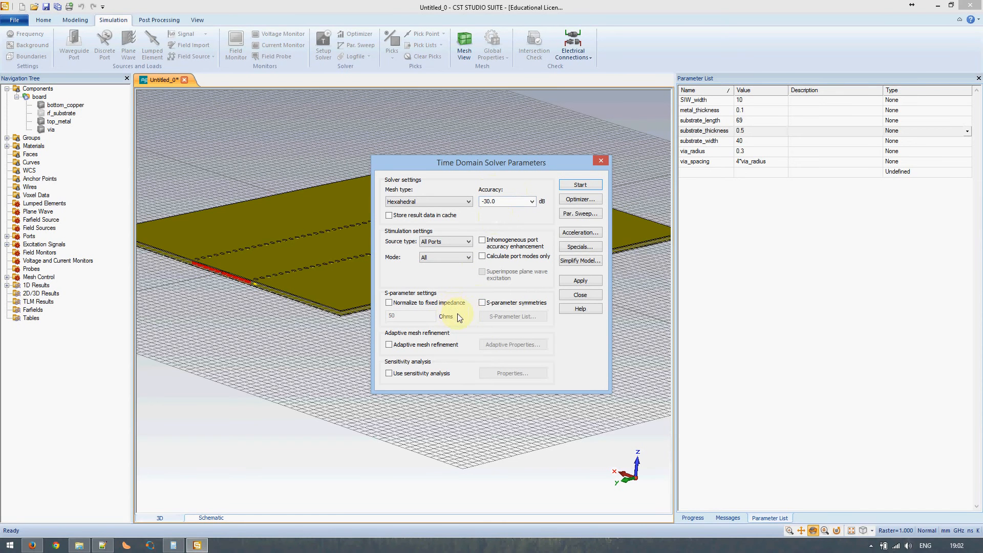
{"action": "left_click", "coordinate": [500, 261]}
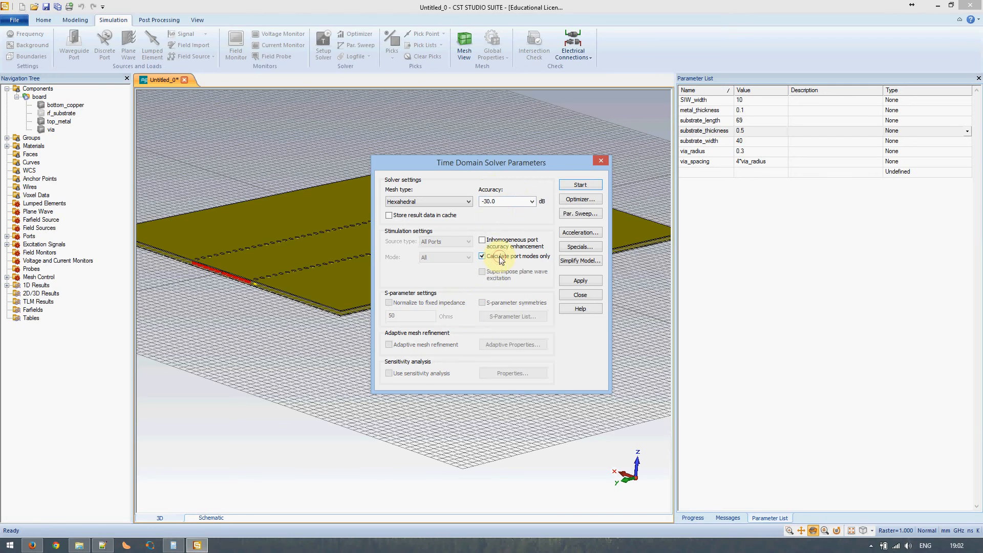
{"action": "left_click", "coordinate": [574, 186]}
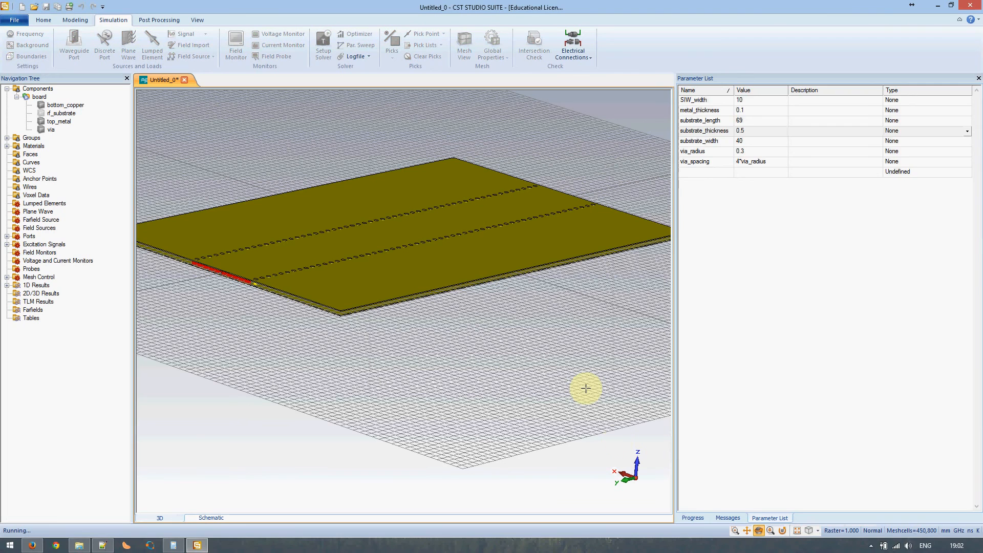
Follow the solver progress while orbiting and zooming toward the port edge
{"action": "left_click", "coordinate": [697, 518]}
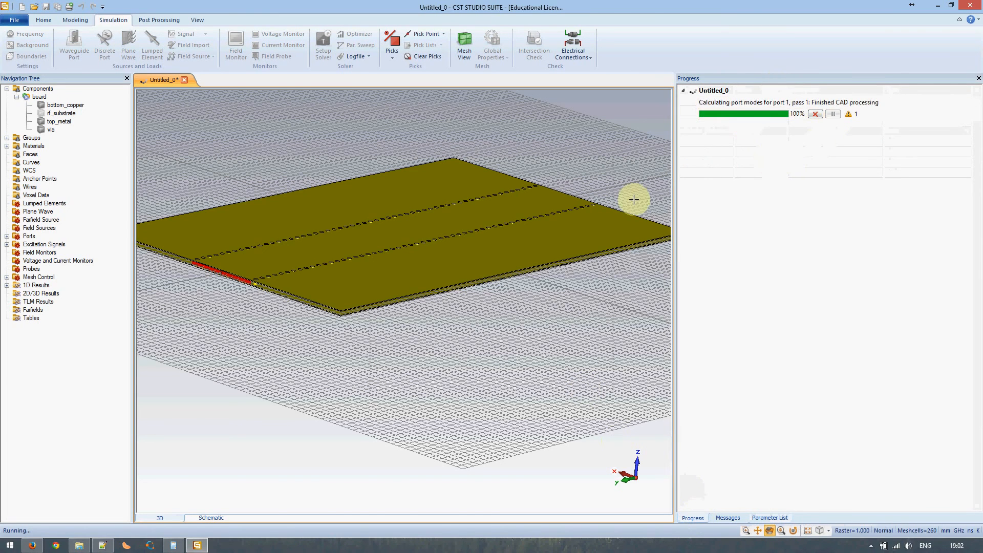
{"action": "left_click_drag", "start_coordinate": [555, 217], "coordinate": [648, 274]}
{"action": "middle_click_drag", "start_coordinate": [574, 177], "coordinate": [396, 260]}
{"action": "scroll", "coordinate": [395, 260], "scroll_direction": "up", "scroll_amount": 3}
{"action": "scroll", "coordinate": [395, 260], "scroll_direction": "up", "scroll_amount": 5}
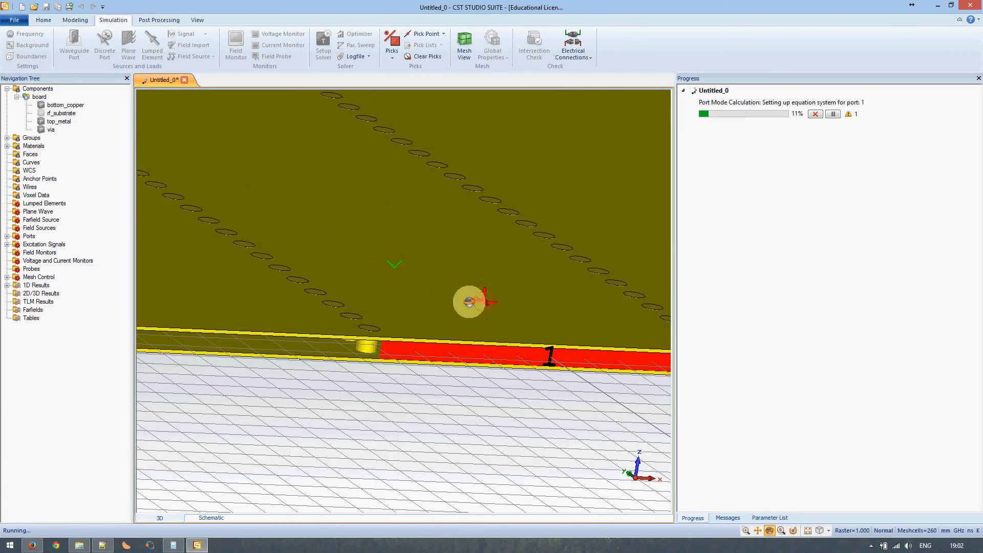
{"action": "left_click_drag", "start_coordinate": [373, 300], "coordinate": [408, 298]}
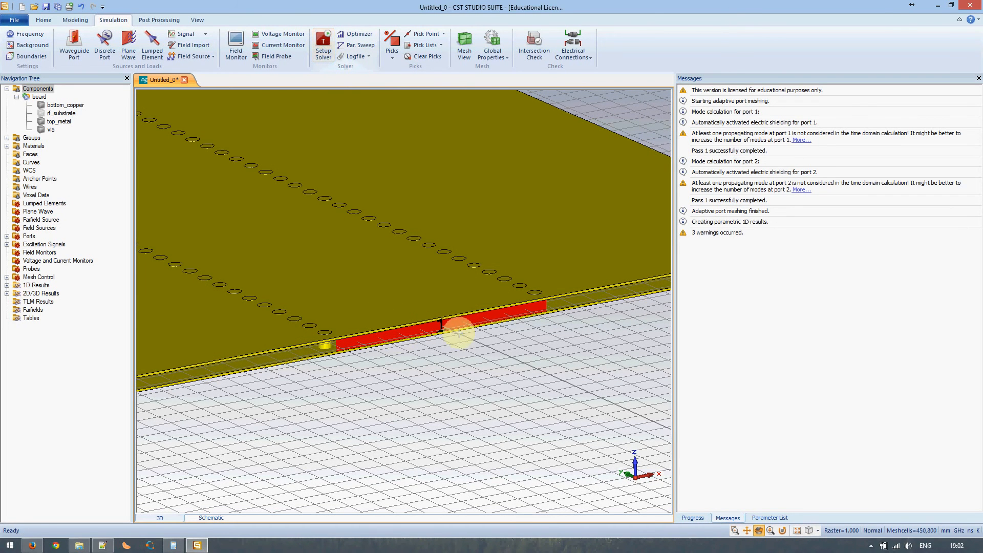
Expand 1D Results and review the finished run's three port-mode warnings
{"action": "left_click", "coordinate": [7, 286]}
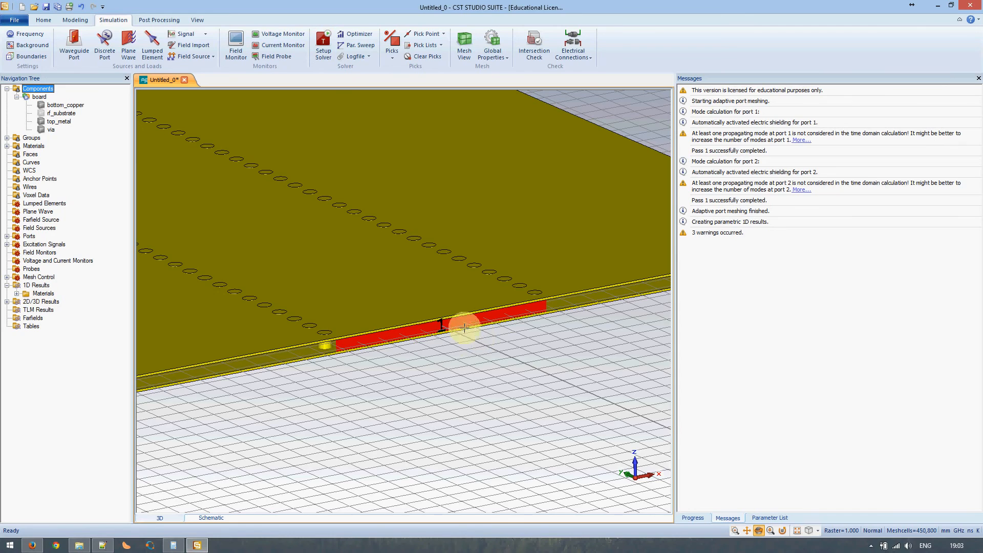
{"action": "middle_click_drag", "start_coordinate": [377, 290], "coordinate": [464, 331]}
{"action": "scroll", "coordinate": [464, 331], "scroll_direction": "down", "scroll_amount": 3}
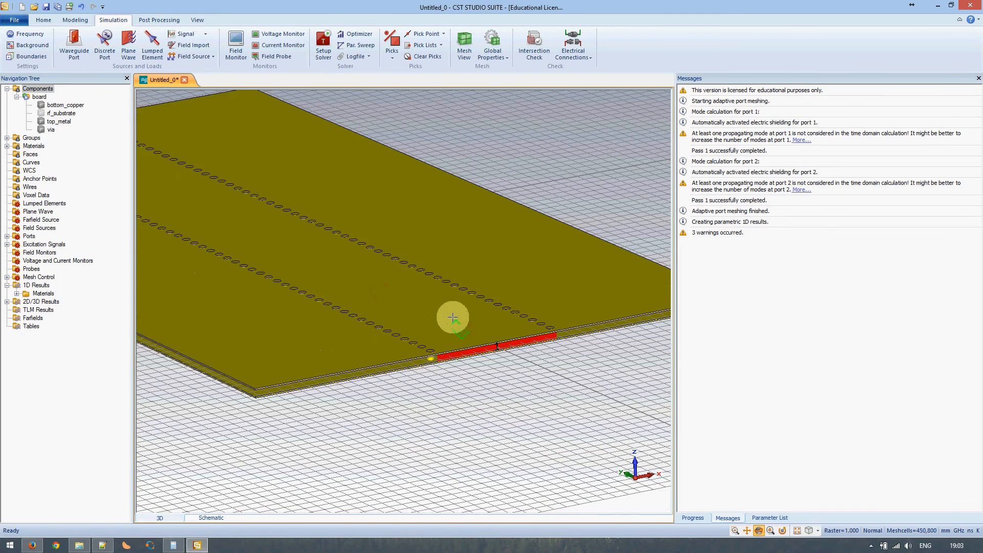
{"action": "scroll", "coordinate": [381, 296], "scroll_direction": "up", "scroll_amount": 1}
{"action": "scroll", "coordinate": [380, 296], "scroll_direction": "down", "scroll_amount": 2}
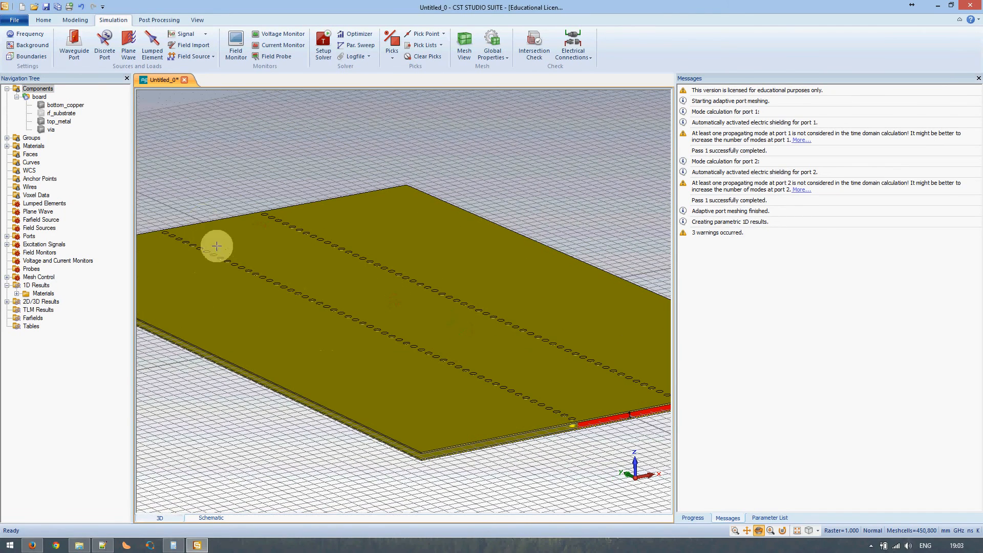
{"action": "scroll", "coordinate": [531, 375], "scroll_direction": "up", "scroll_amount": 2}
{"action": "middle_click_drag", "start_coordinate": [532, 375], "coordinate": [364, 309]}
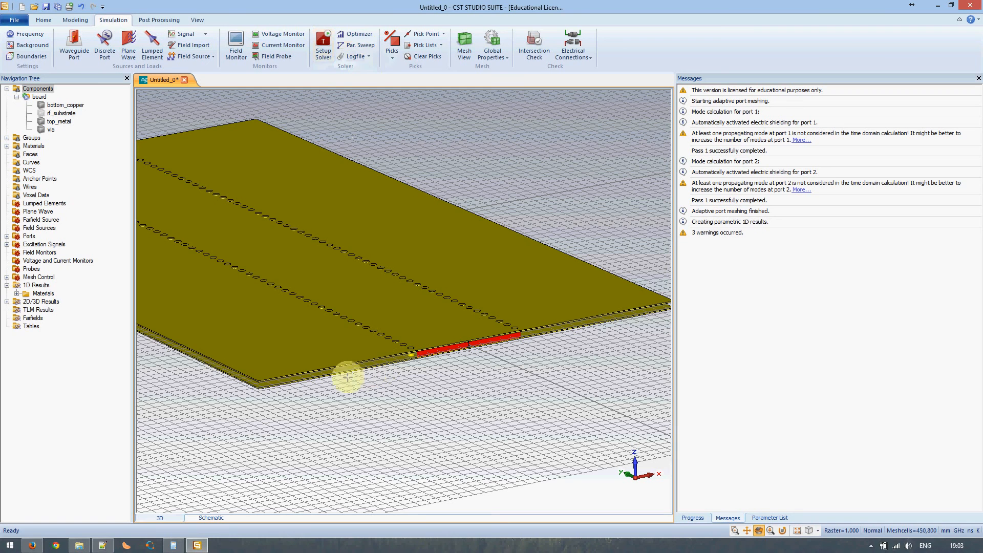
Display the Port1 e1 field from 2D/3D Results > Port Modes
{"action": "left_click", "coordinate": [7, 302]}
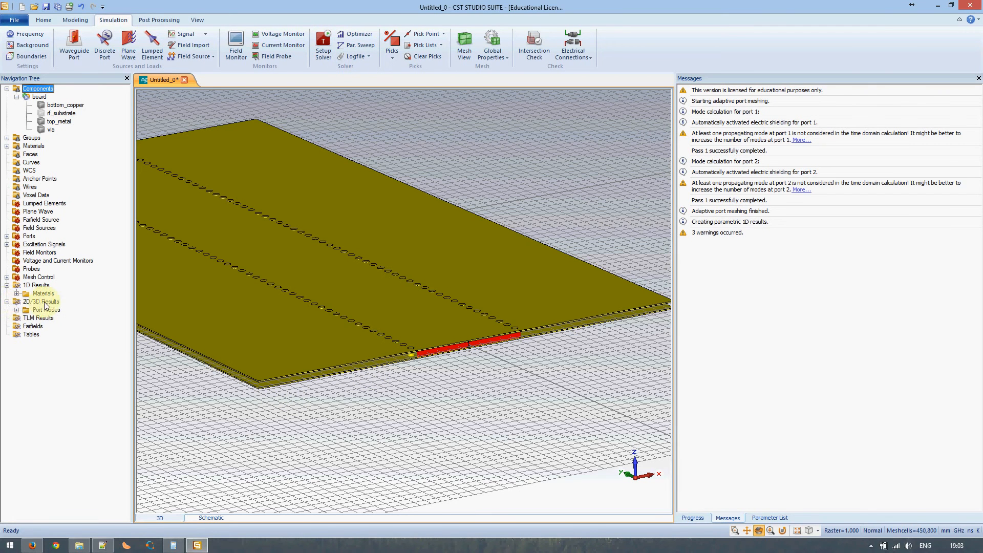
{"action": "left_click", "coordinate": [16, 309]}
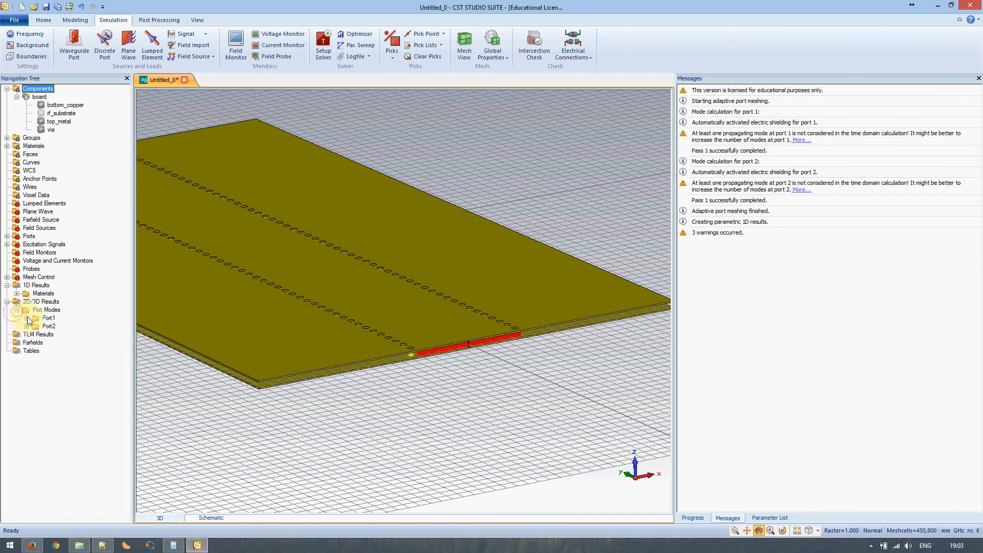
{"action": "left_click", "coordinate": [27, 317]}
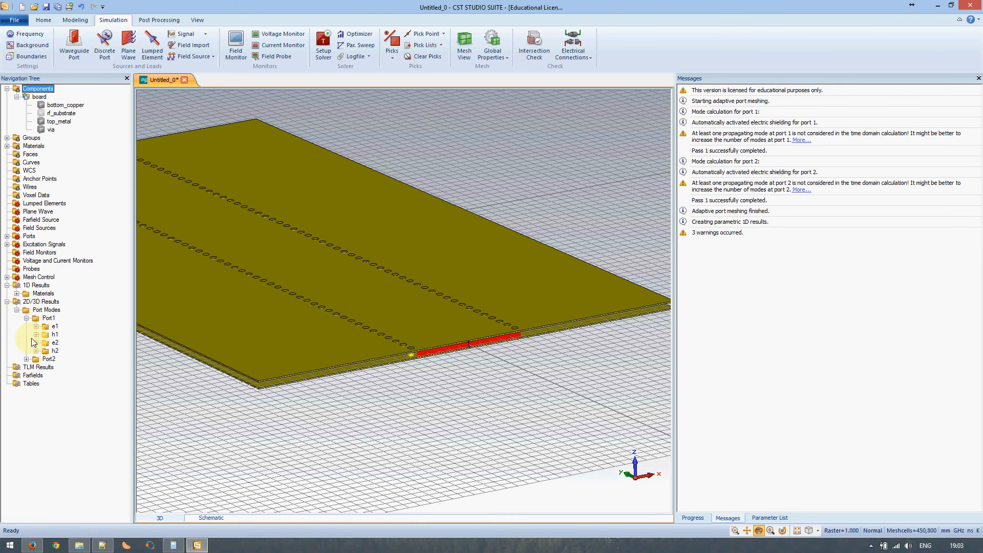
{"action": "left_click", "coordinate": [48, 328]}
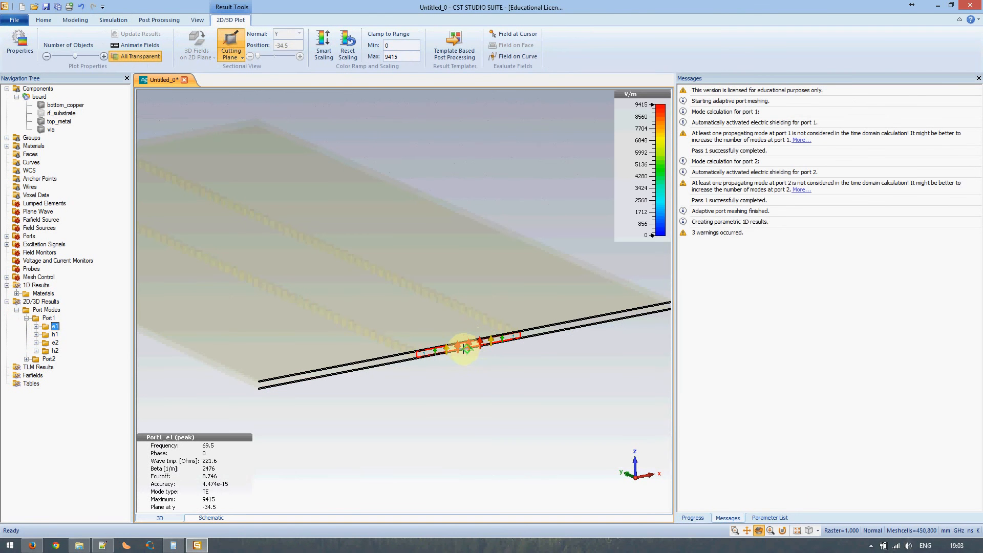
{"action": "scroll", "coordinate": [464, 349], "scroll_direction": "up", "scroll_amount": 5}
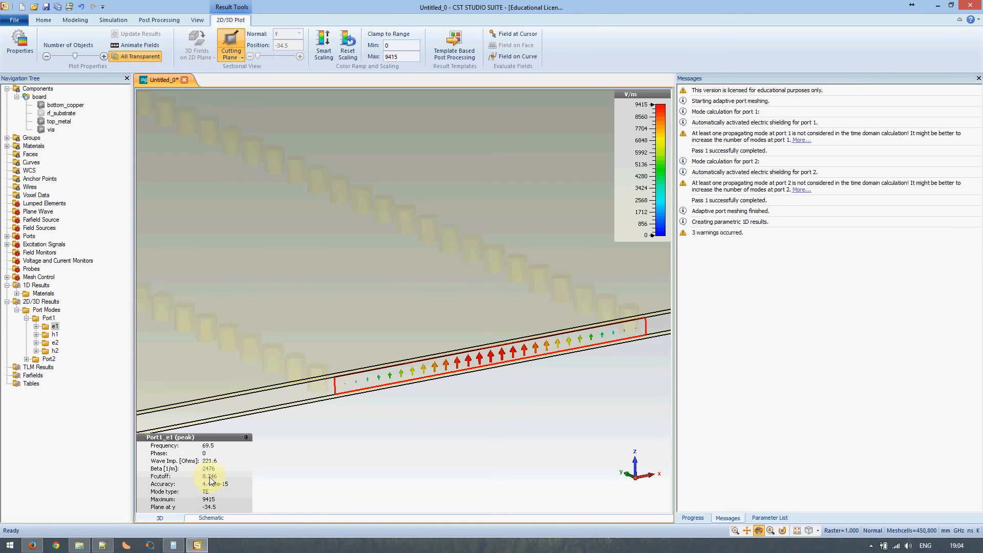
Consult the notes, view the Port1 e2 field, then return to Components
{"action": "left_click", "coordinate": [102, 545]}
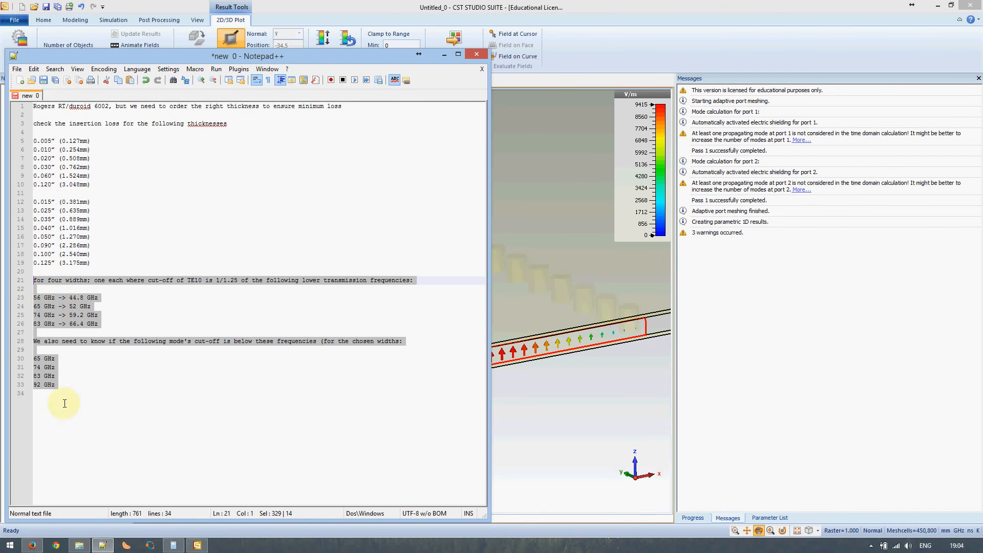
{"action": "left_click", "coordinate": [104, 546]}
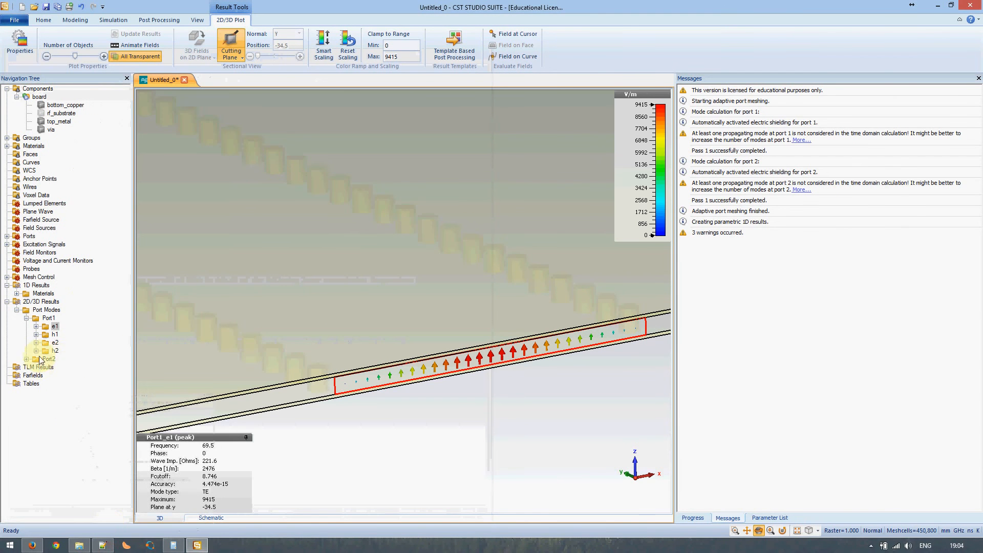
{"action": "left_click", "coordinate": [48, 344]}
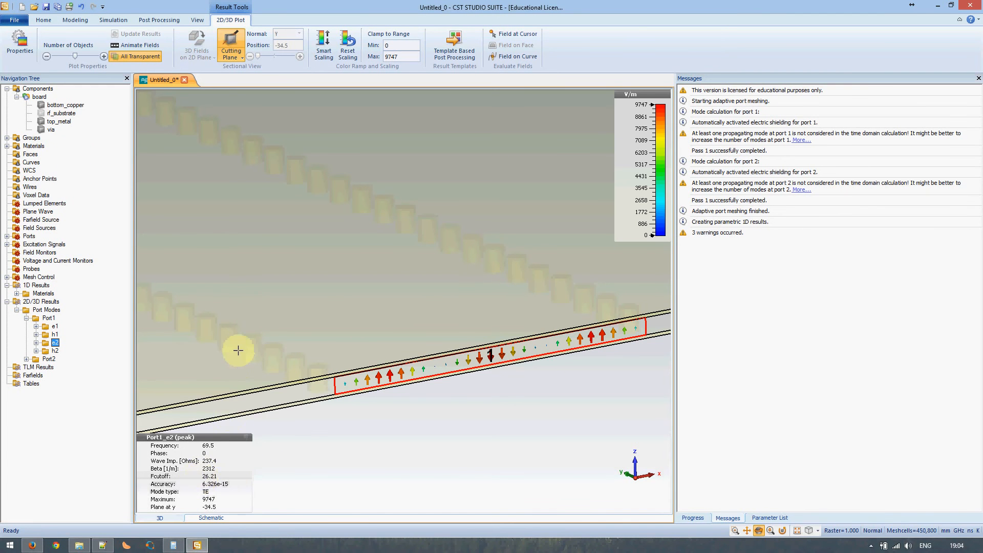
{"action": "left_click", "coordinate": [41, 90]}
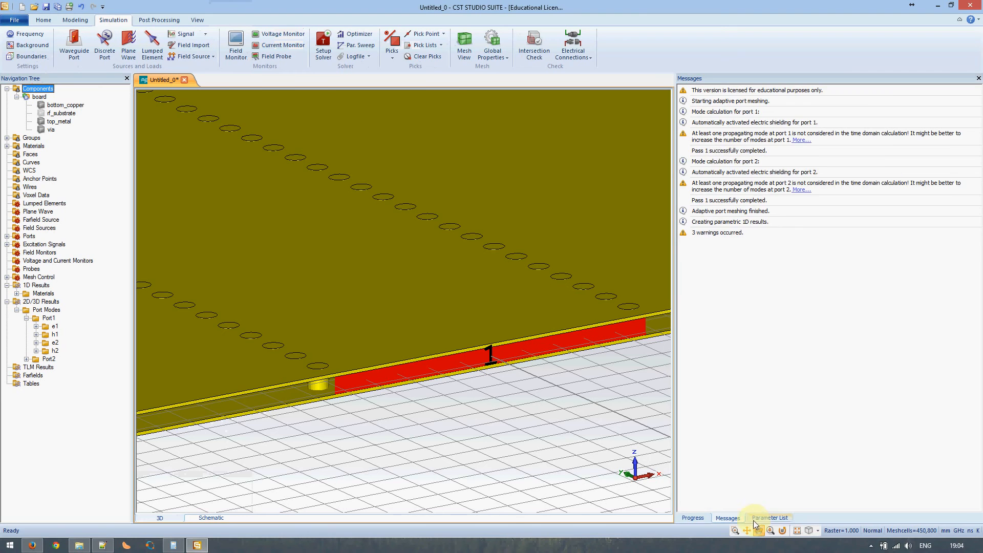
Change via_radius to 0.15 in the Parameter List and delete the old results
{"action": "left_click", "coordinate": [770, 517]}
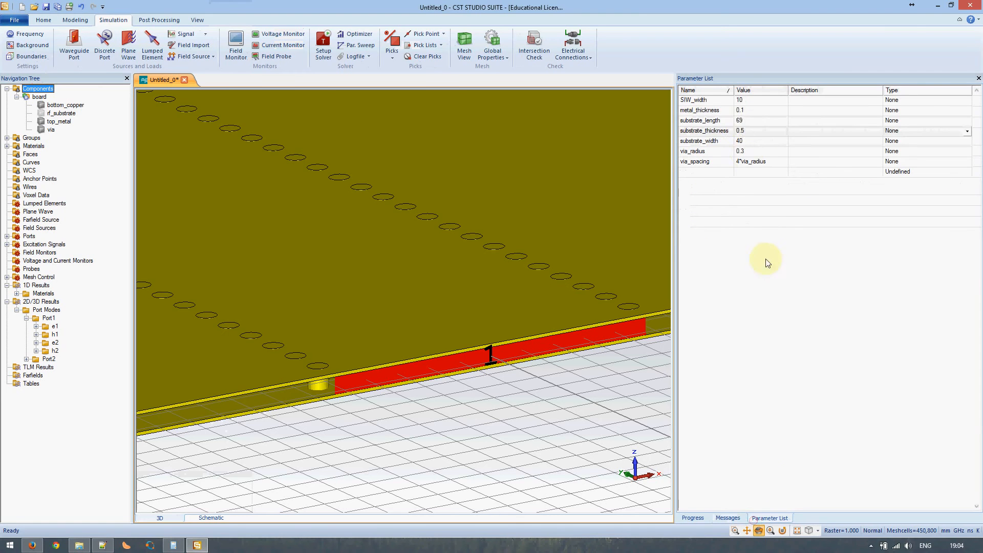
{"action": "left_click", "coordinate": [740, 151]}
{"action": "left_click", "coordinate": [743, 152]}
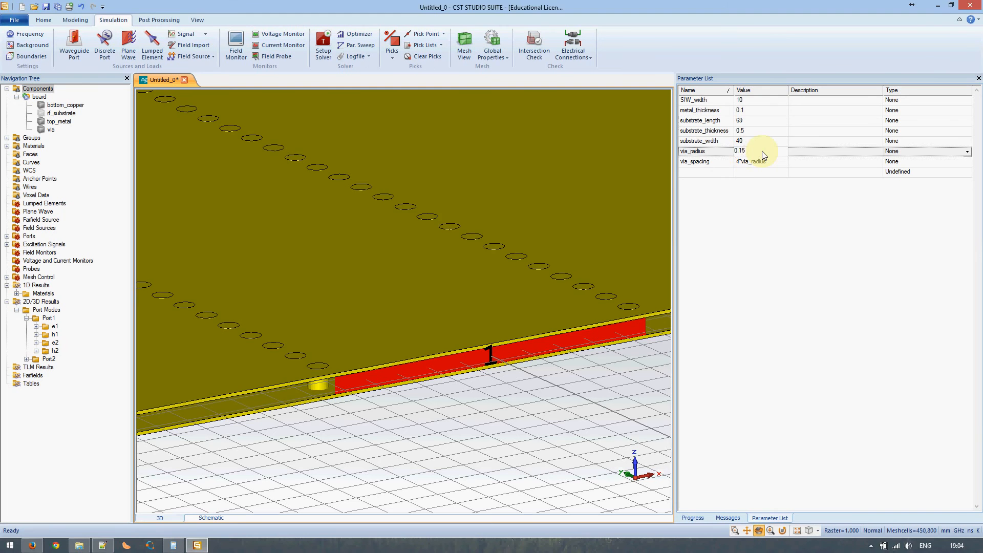
{"action": "key", "text": "Return"}
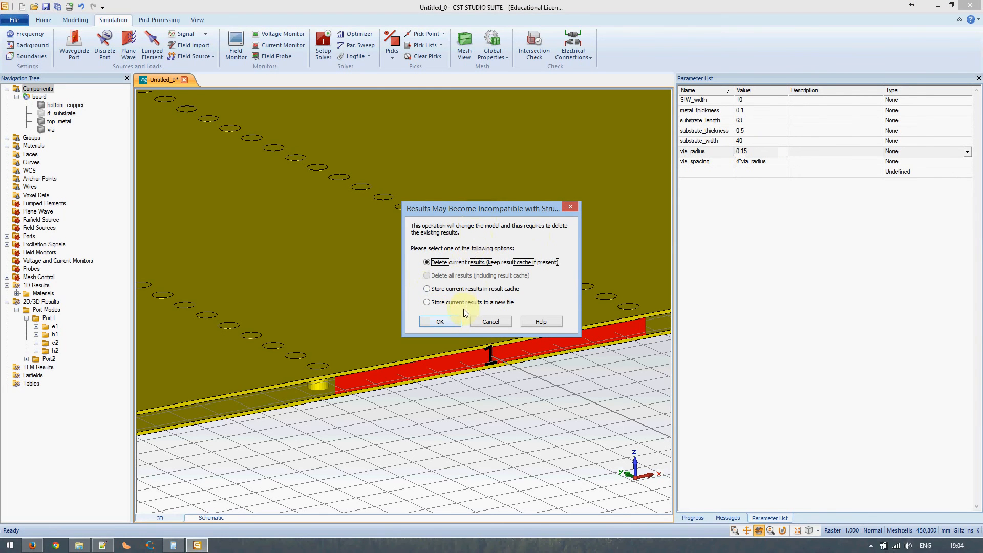
{"action": "left_click", "coordinate": [457, 323]}
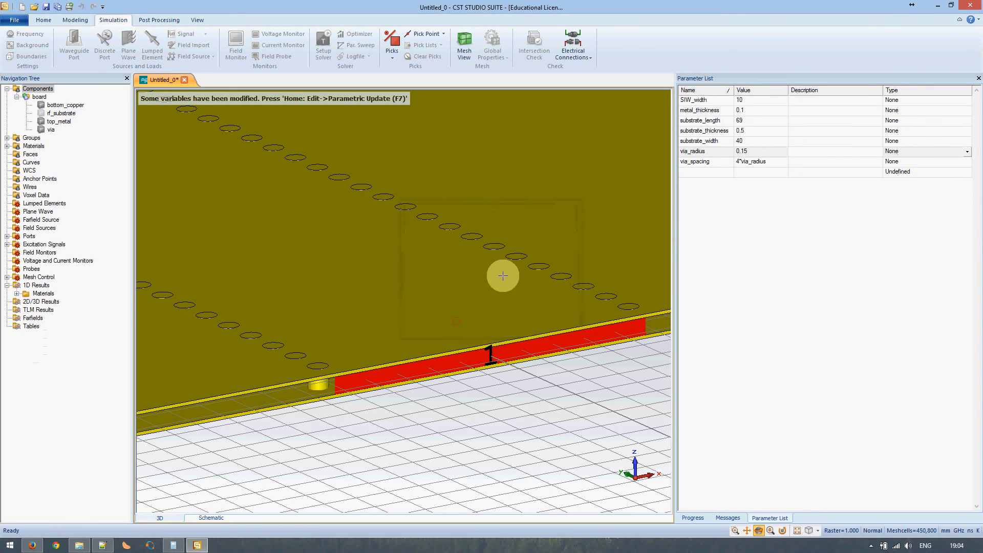
Set SIW_width to 4
{"action": "double_click", "coordinate": [747, 101]}
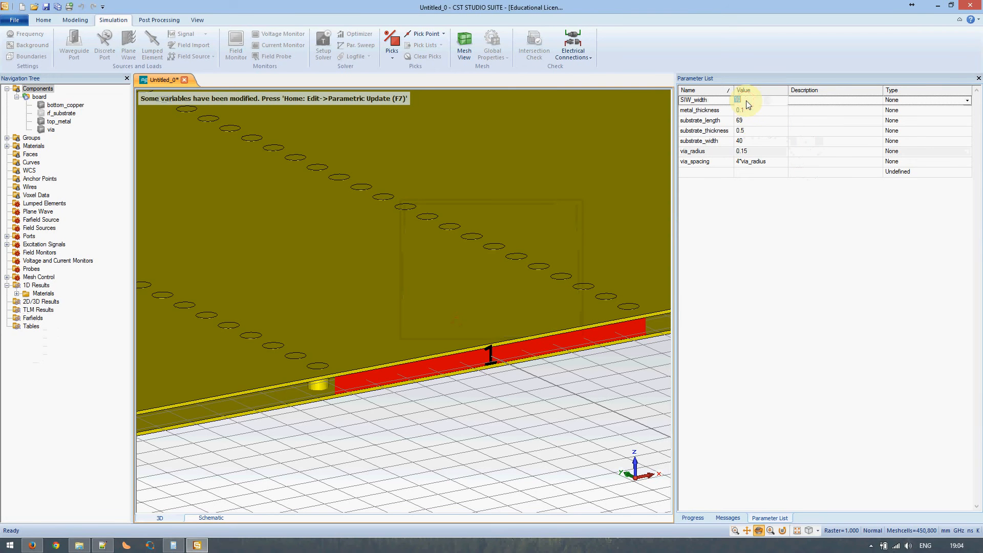
{"action": "type", "text": "4"}
{"action": "left_click", "coordinate": [757, 111]}
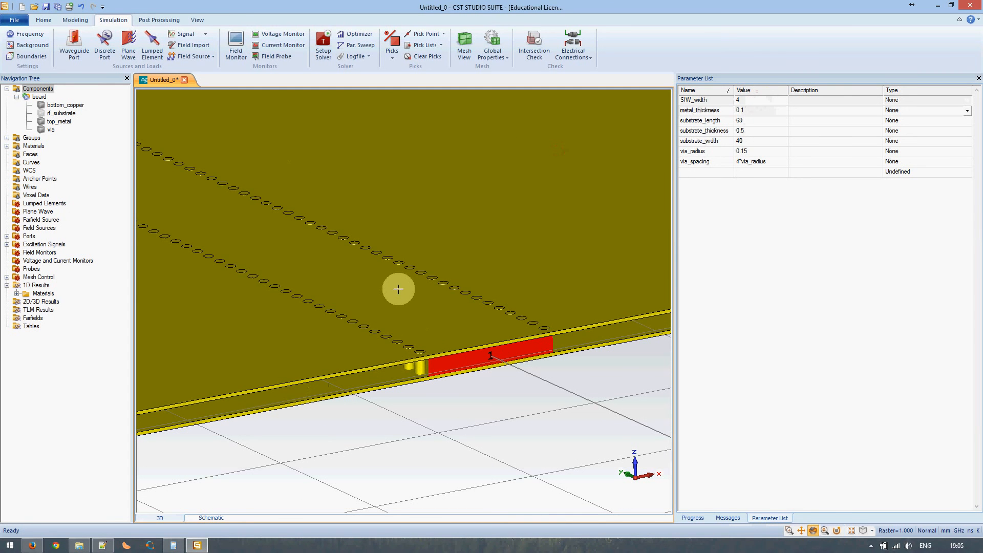
Rerun the port-mode solve and expand the new Port Modes results for Port2
{"action": "left_click", "coordinate": [324, 45]}
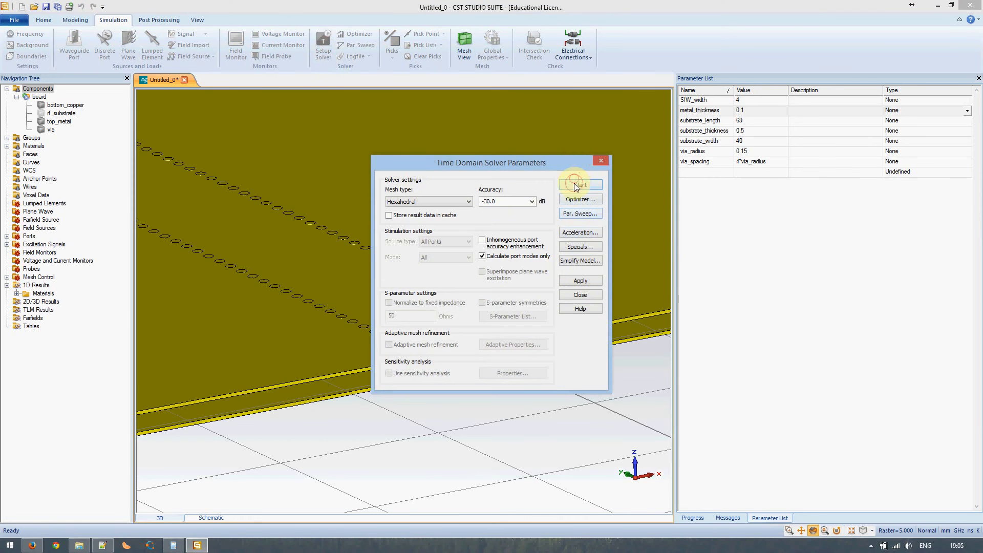
{"action": "left_click", "coordinate": [576, 186]}
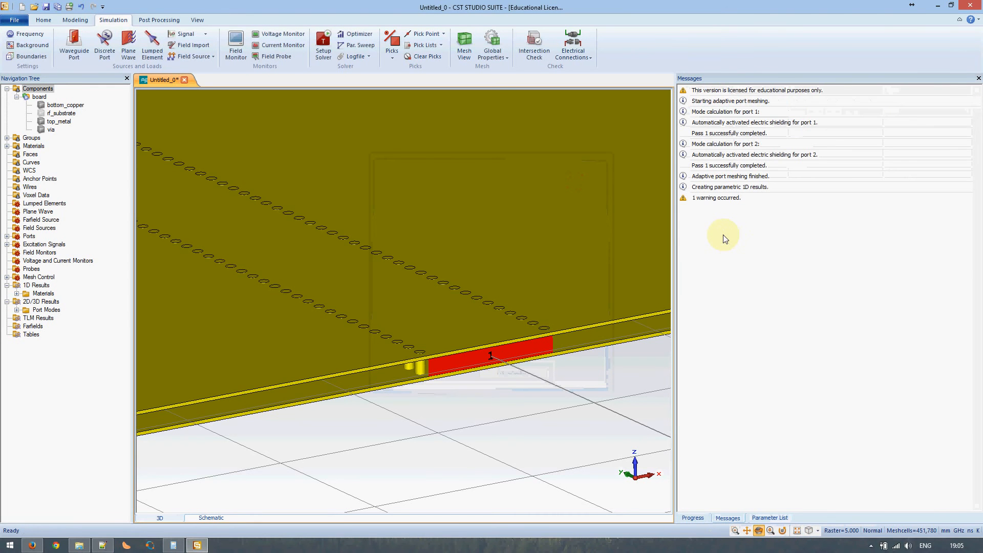
{"action": "left_click", "coordinate": [17, 310]}
{"action": "left_click", "coordinate": [27, 327]}
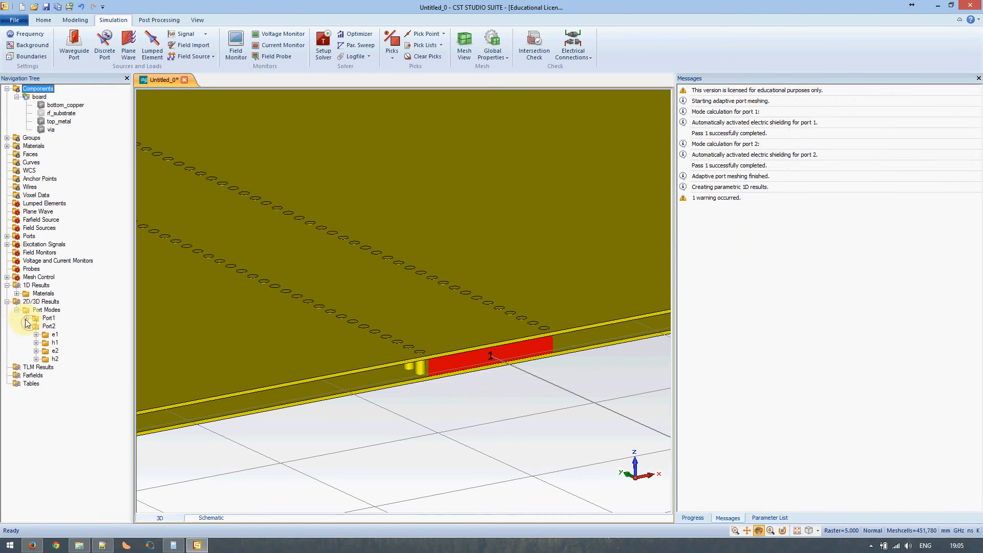
Show the recomputed Port1 e1 field, with its 21.85 cutoff and 231.6-ohm impedance
{"action": "left_click", "coordinate": [26, 326]}
{"action": "left_click", "coordinate": [27, 318]}
{"action": "left_click", "coordinate": [43, 327]}
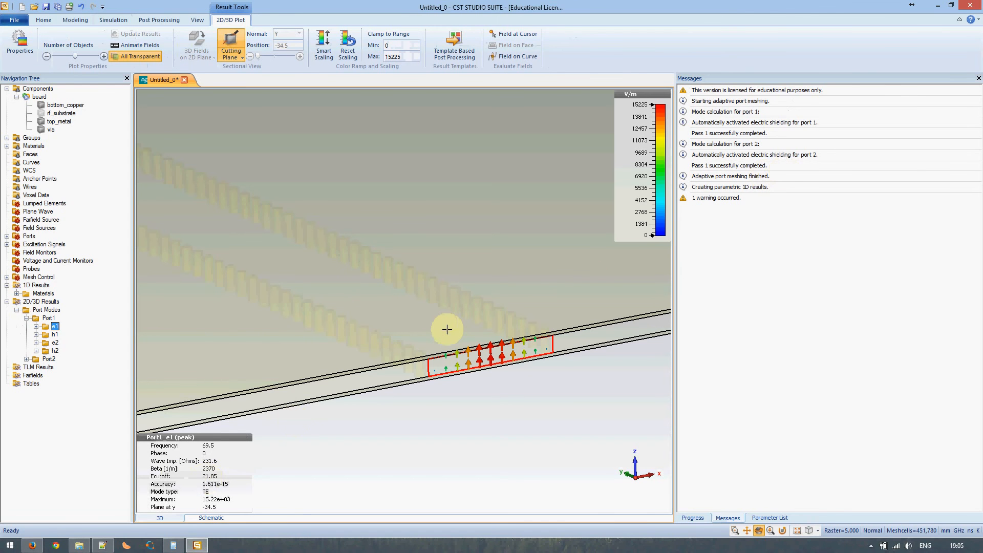
{"action": "scroll", "coordinate": [447, 328], "scroll_direction": "up", "scroll_amount": 2}
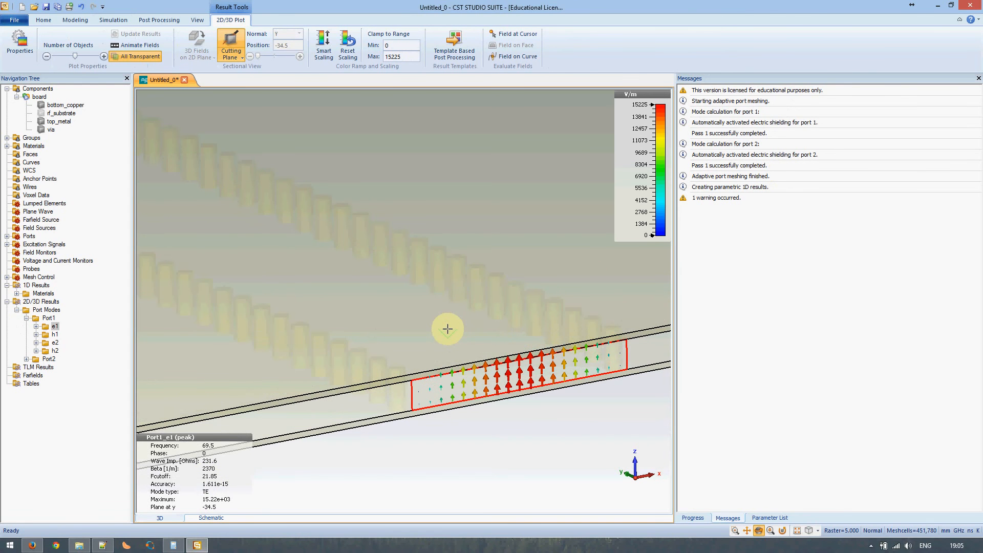
{"action": "scroll", "coordinate": [447, 329], "scroll_direction": "down", "scroll_amount": 1}
Check the solver progress and start editing SIW_width in the Parameter List
{"action": "left_click", "coordinate": [694, 517]}
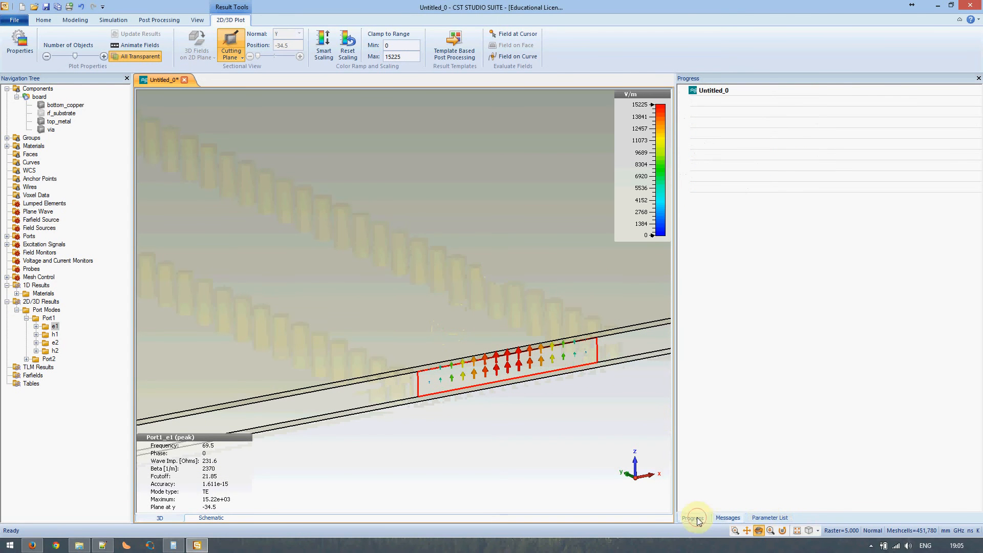
{"action": "left_click", "coordinate": [770, 518]}
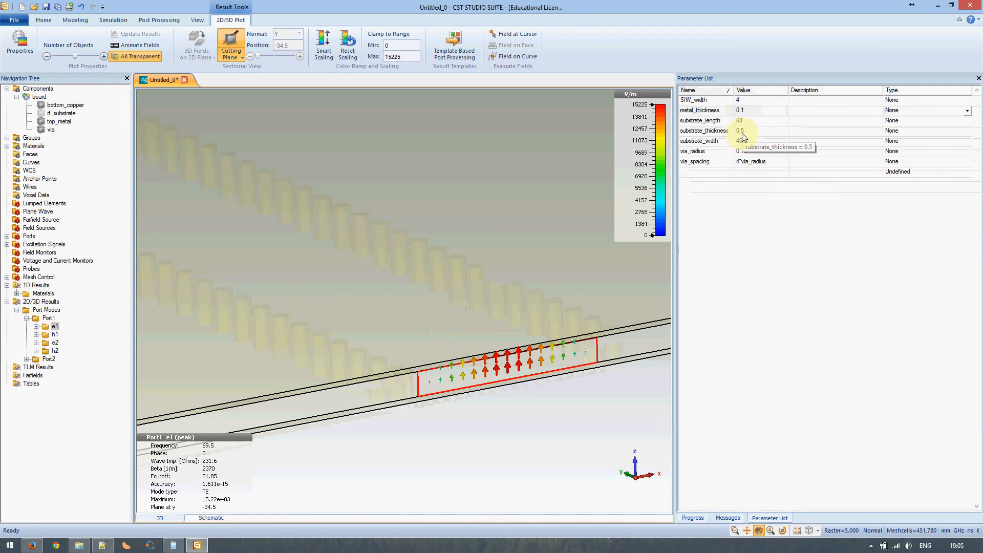
{"action": "double_click", "coordinate": [741, 100]}
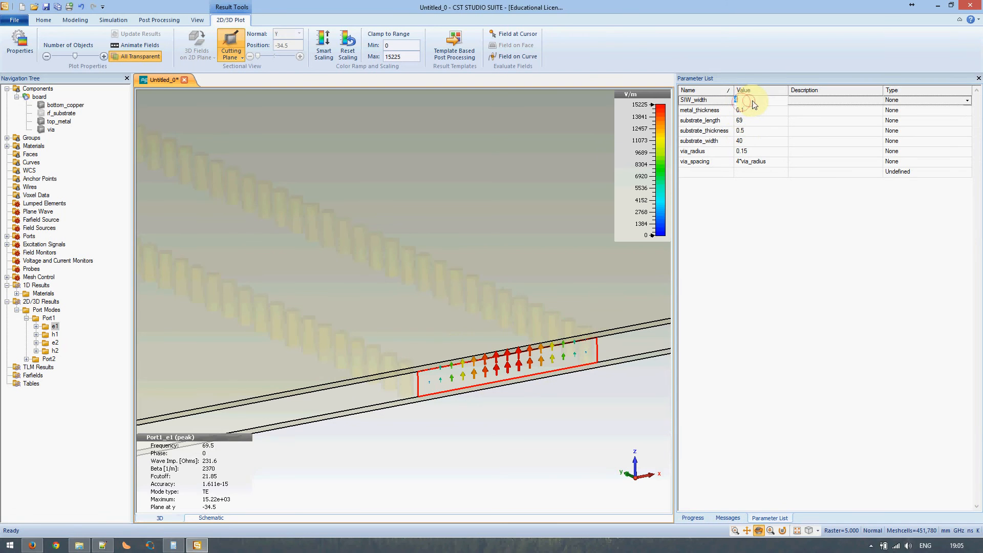
Set SIW_width to 2, discard the outdated results and rerun the port-mode solve
{"action": "key", "text": "Return"}
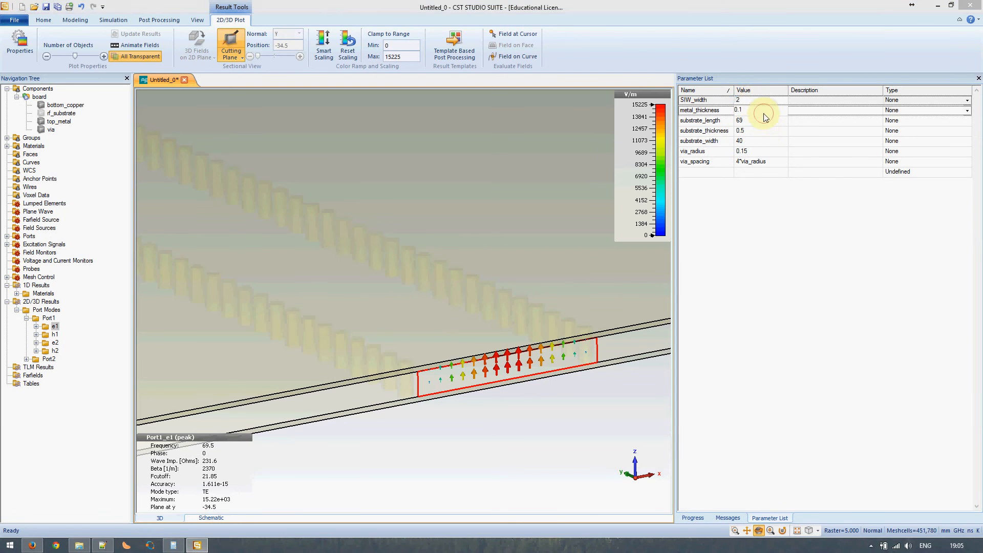
{"action": "left_click", "coordinate": [440, 321]}
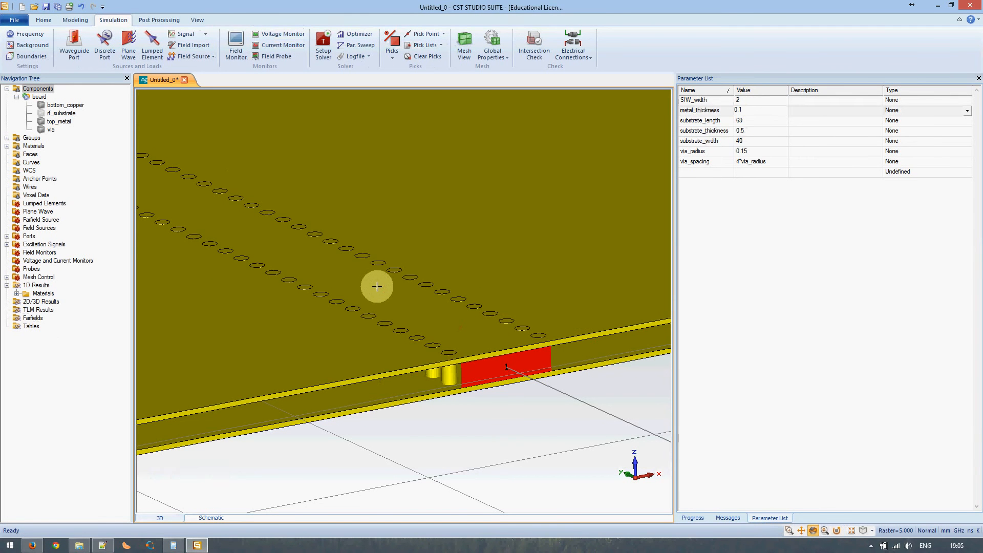
{"action": "left_click", "coordinate": [323, 44]}
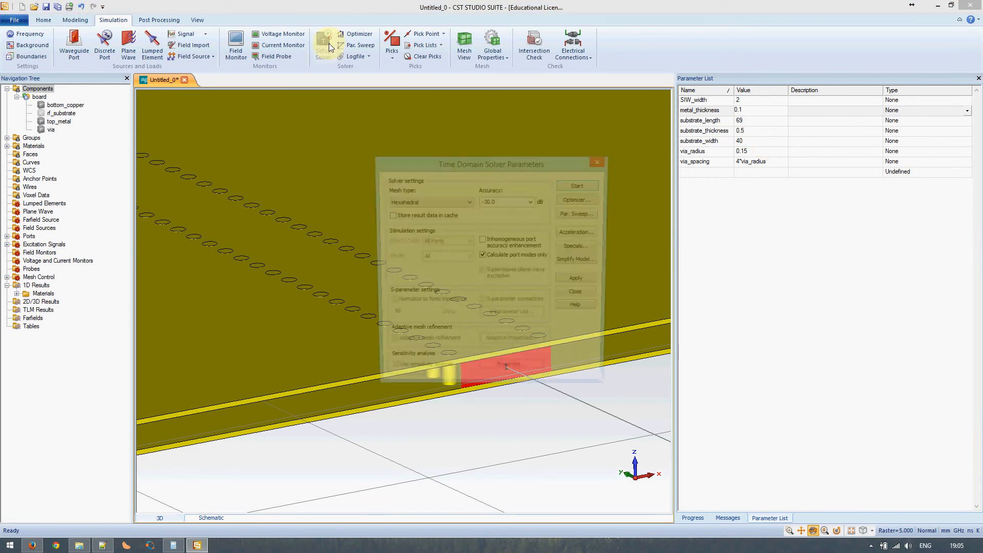
{"action": "left_click", "coordinate": [588, 187]}
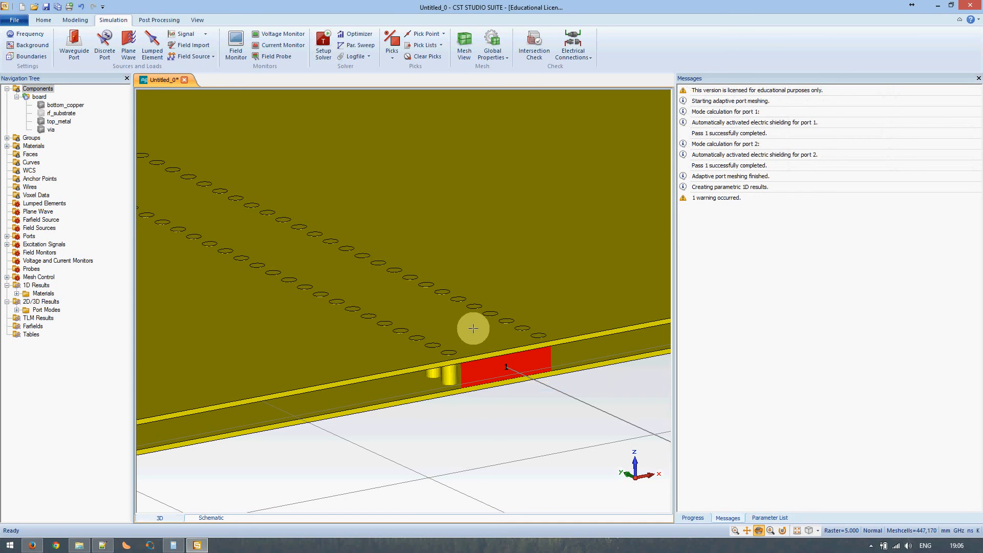
Show the Port1 e1 mode field (43.64 cutoff), then bring up the Notepad++ notes
{"action": "left_click", "coordinate": [17, 310]}
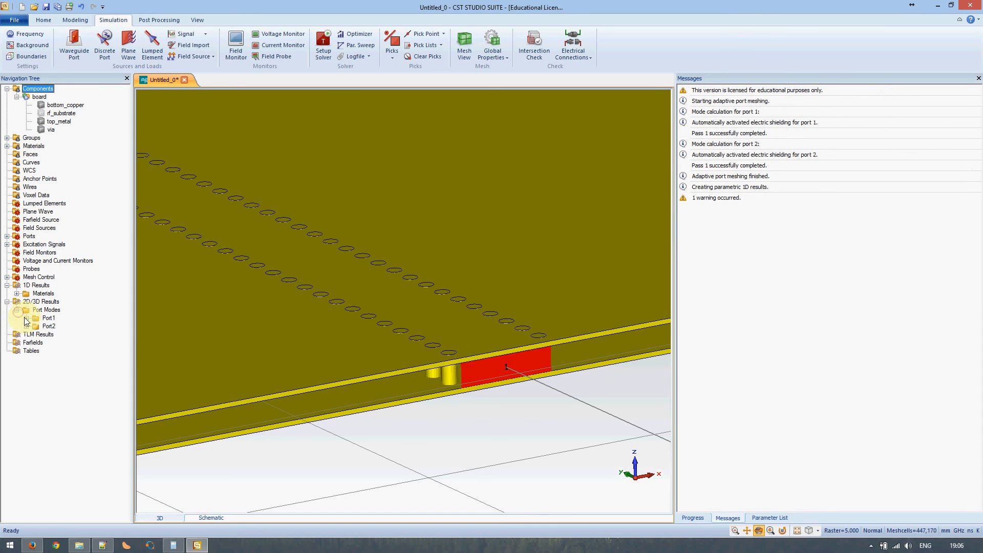
{"action": "left_click", "coordinate": [25, 319]}
{"action": "left_click", "coordinate": [53, 326]}
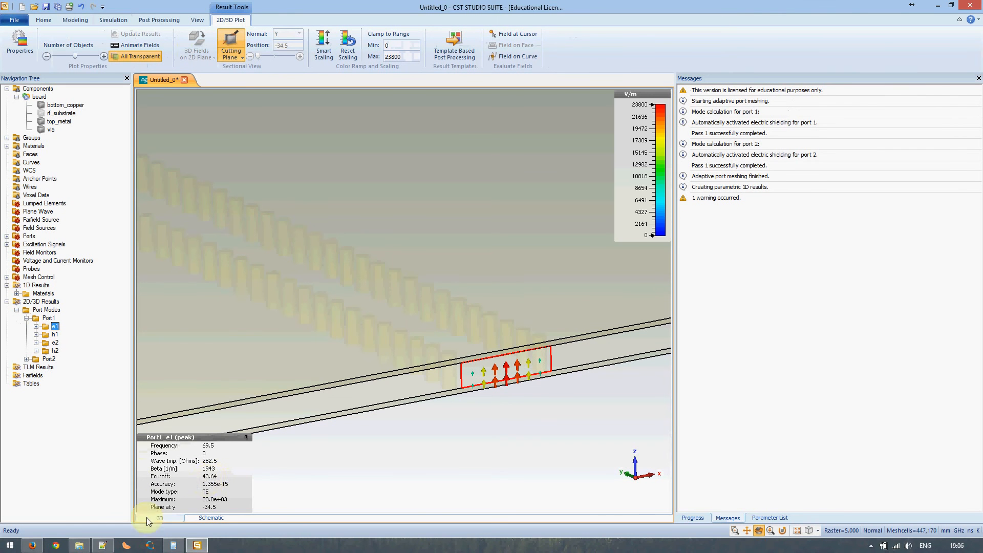
{"action": "left_click", "coordinate": [102, 545]}
{"action": "left_click", "coordinate": [100, 287]}
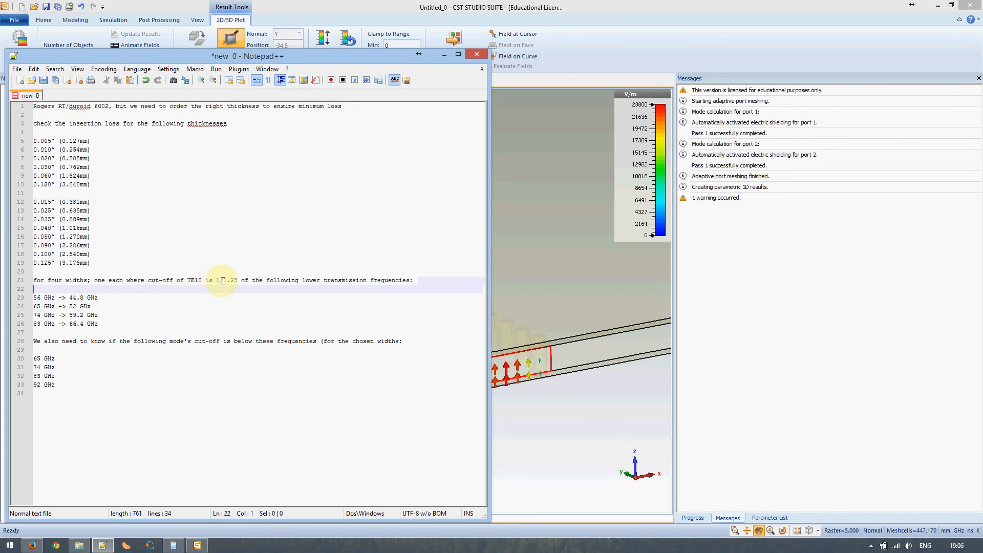
Mark the 1.25 cut-off ratio on line 21 and the 44 GHz target on line 23, then minimize Notepad++
{"action": "left_click_drag", "start_coordinate": [223, 281], "coordinate": [239, 281]}
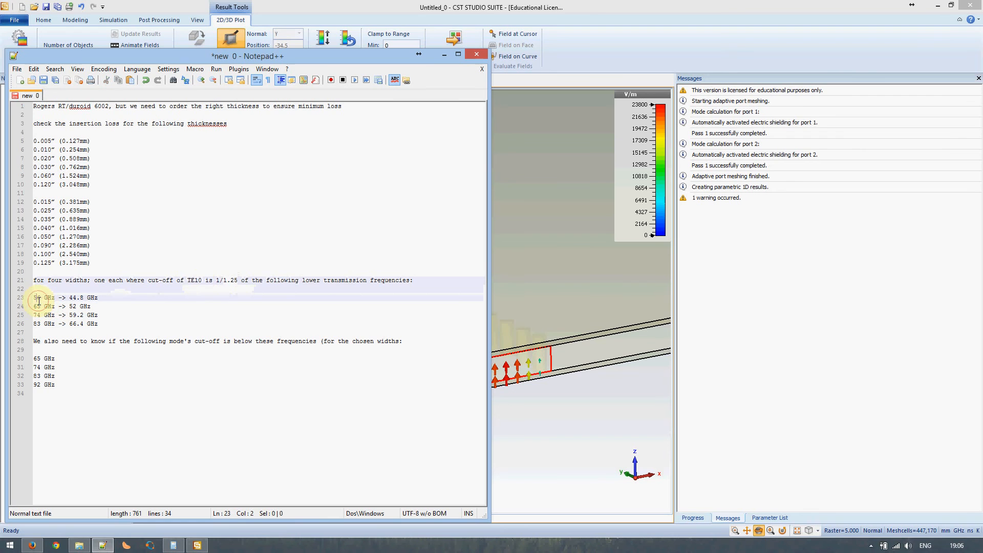
{"action": "left_click_drag", "start_coordinate": [222, 280], "coordinate": [238, 280]}
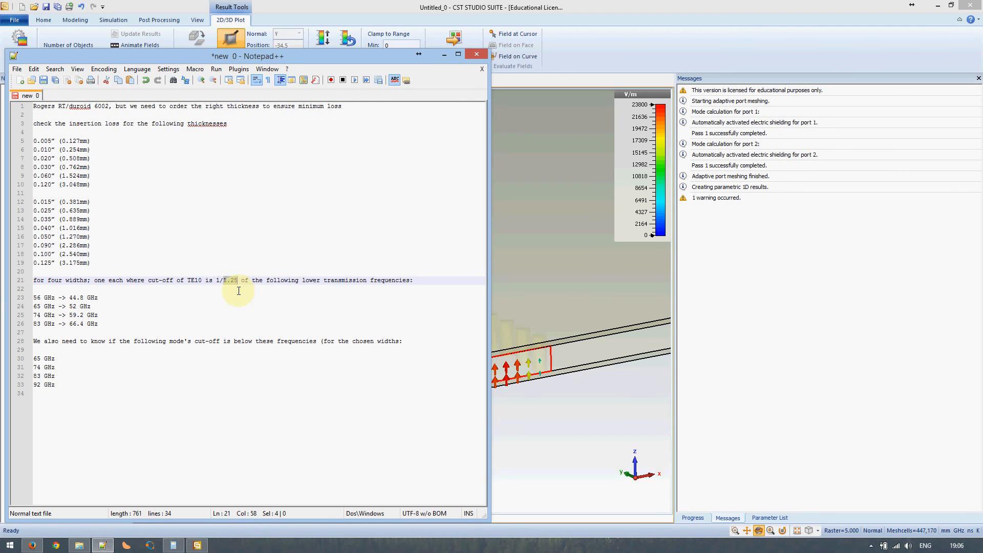
{"action": "left_click", "coordinate": [42, 300]}
{"action": "double_click", "coordinate": [72, 297]}
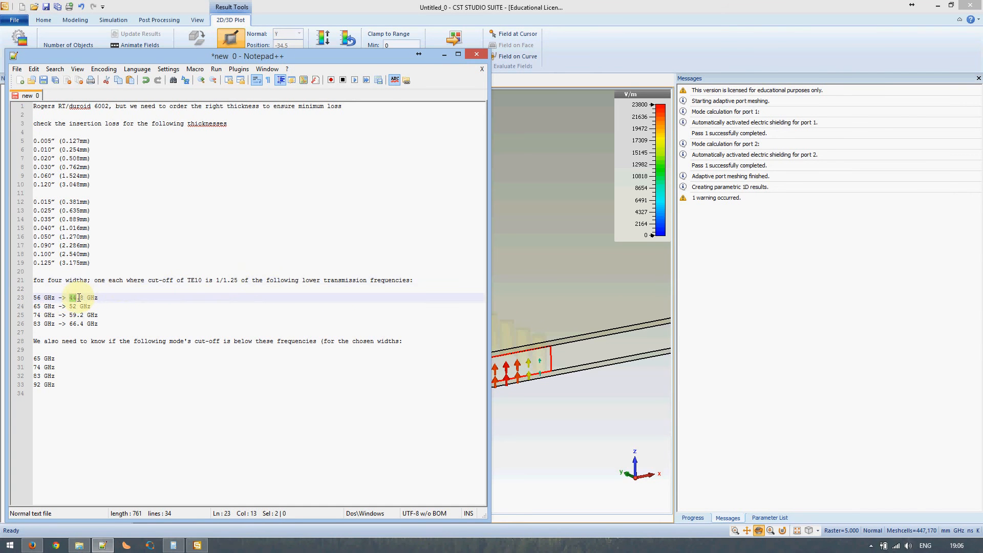
{"action": "left_click", "coordinate": [444, 54]}
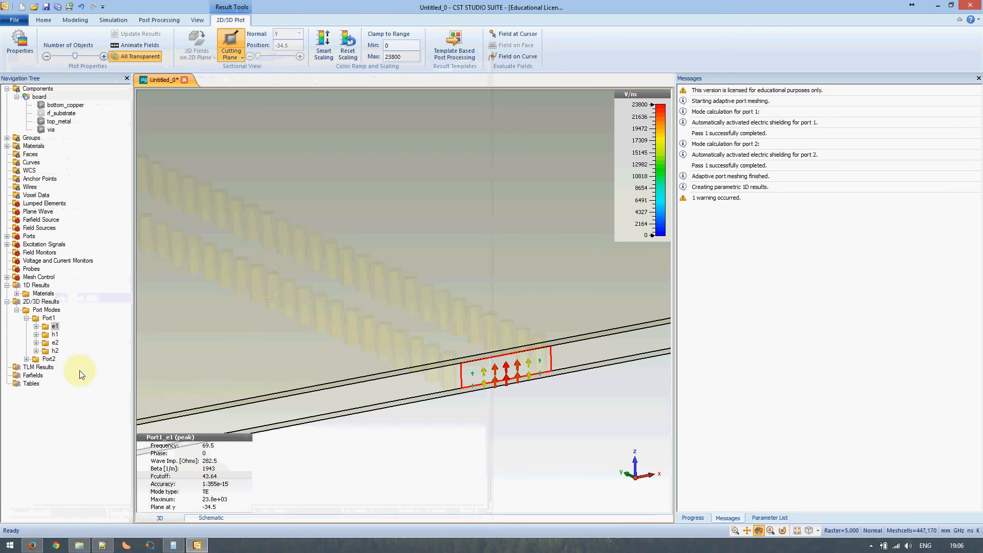
Check the Port1 e2 mode (128.1 cutoff) against the 65 GHz note, then return to the 3D board
{"action": "left_click", "coordinate": [53, 343]}
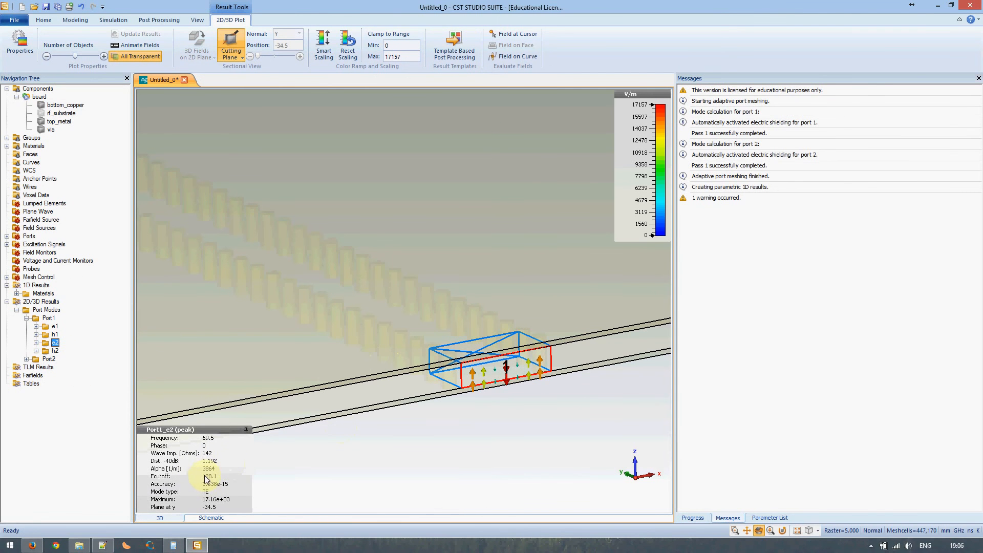
{"action": "left_click", "coordinate": [102, 545]}
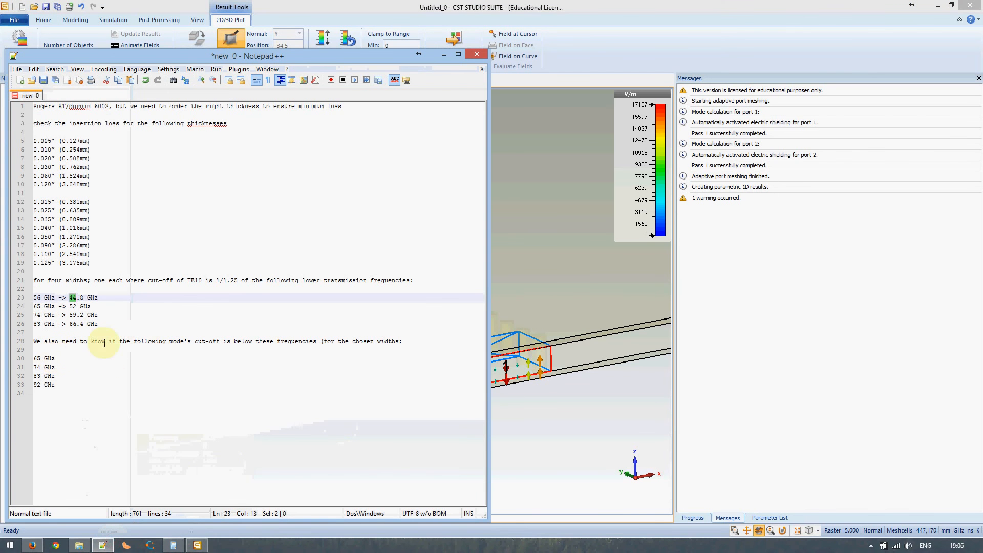
{"action": "double_click", "coordinate": [37, 359]}
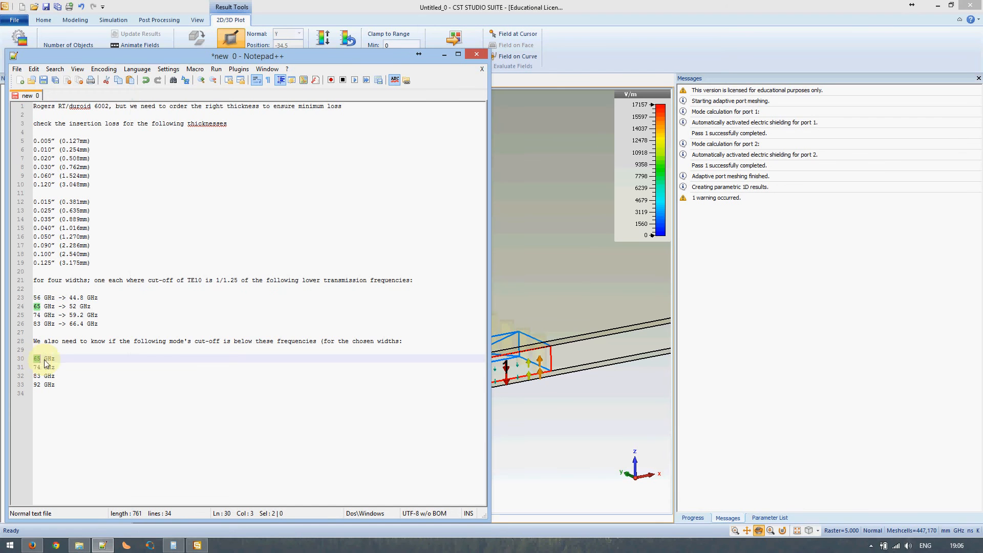
{"action": "key", "text": "shift+Home"}
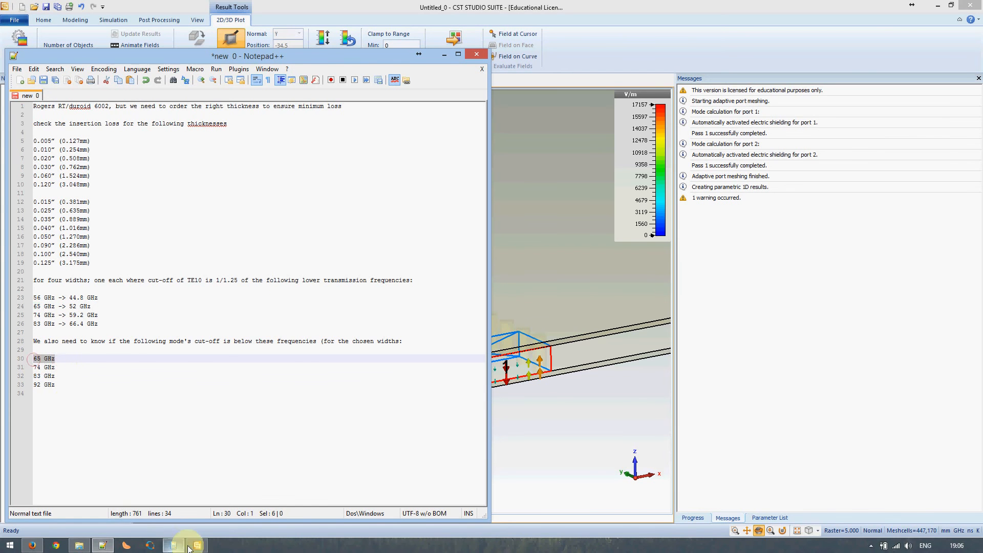
{"action": "left_click", "coordinate": [105, 547]}
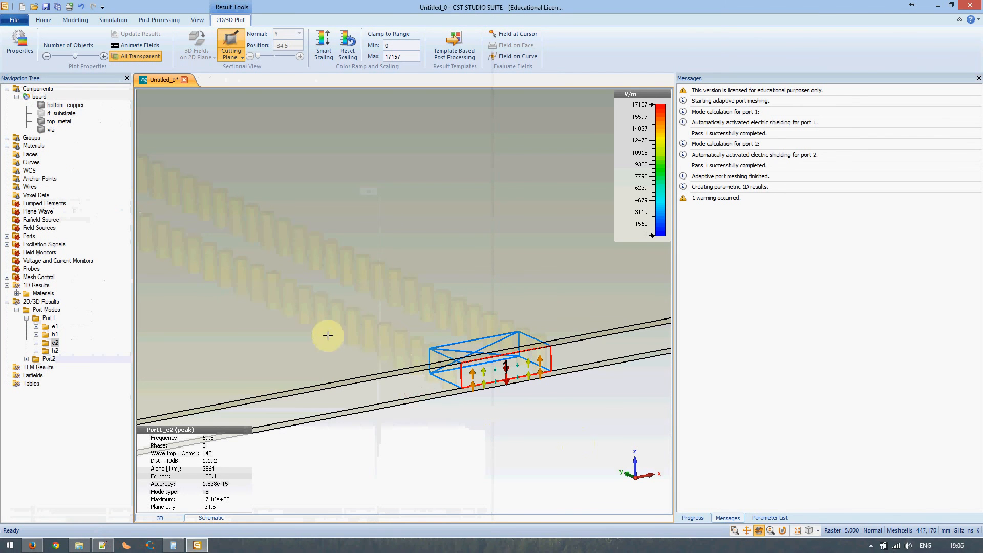
{"action": "left_click", "coordinate": [43, 90]}
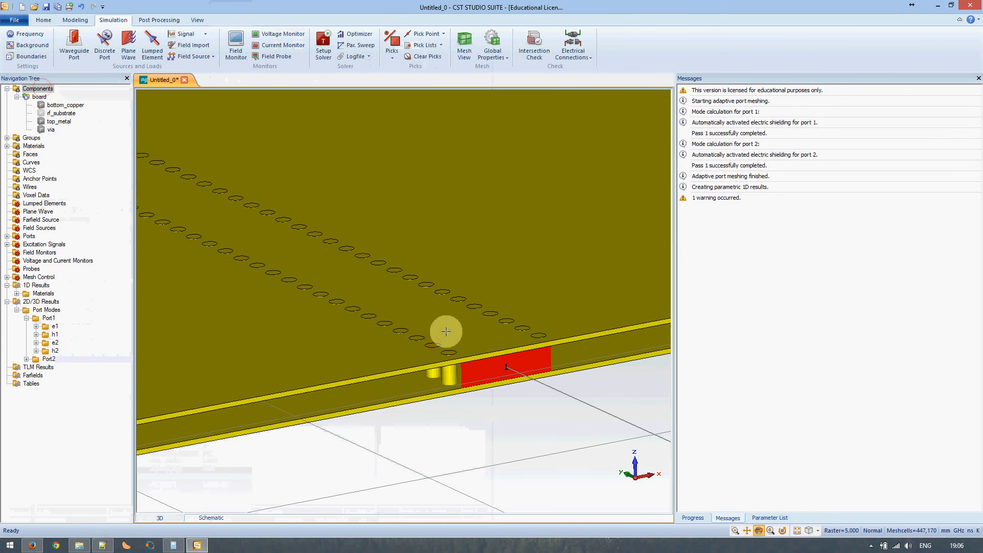
{"action": "scroll", "coordinate": [444, 329], "scroll_direction": "down", "scroll_amount": 3}
{"action": "scroll", "coordinate": [445, 325], "scroll_direction": "down", "scroll_amount": 4}
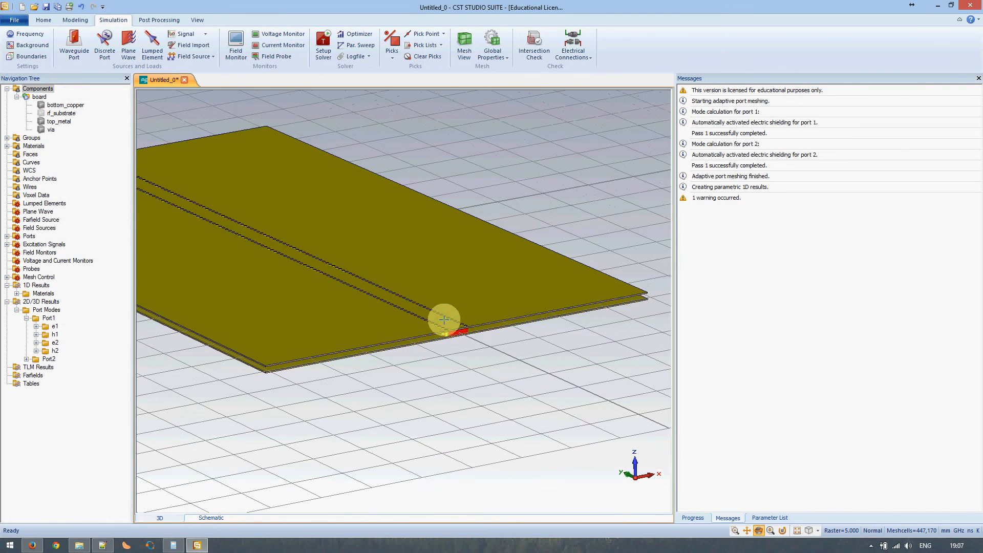
{"action": "scroll", "coordinate": [443, 319], "scroll_direction": "up", "scroll_amount": 1}
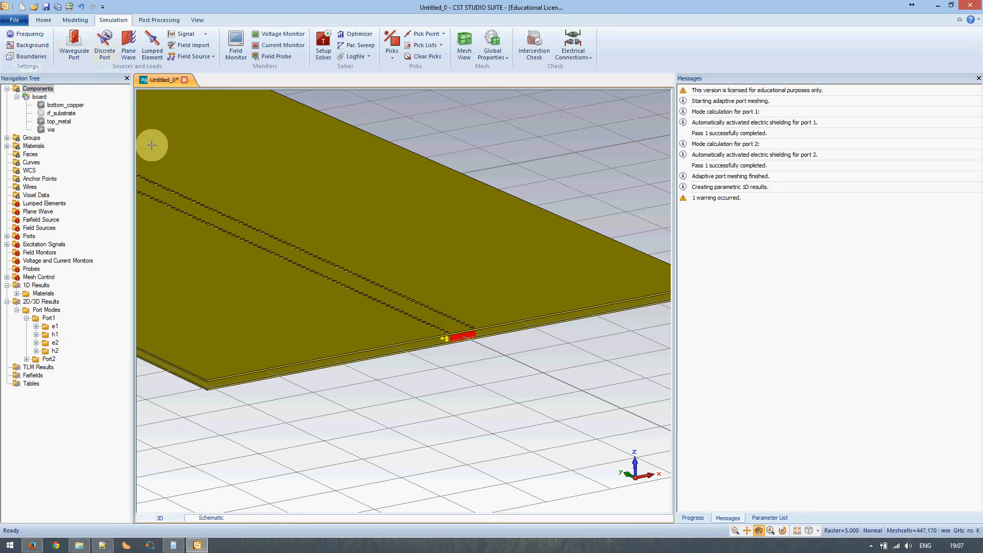
{"action": "left_click", "coordinate": [30, 34]}
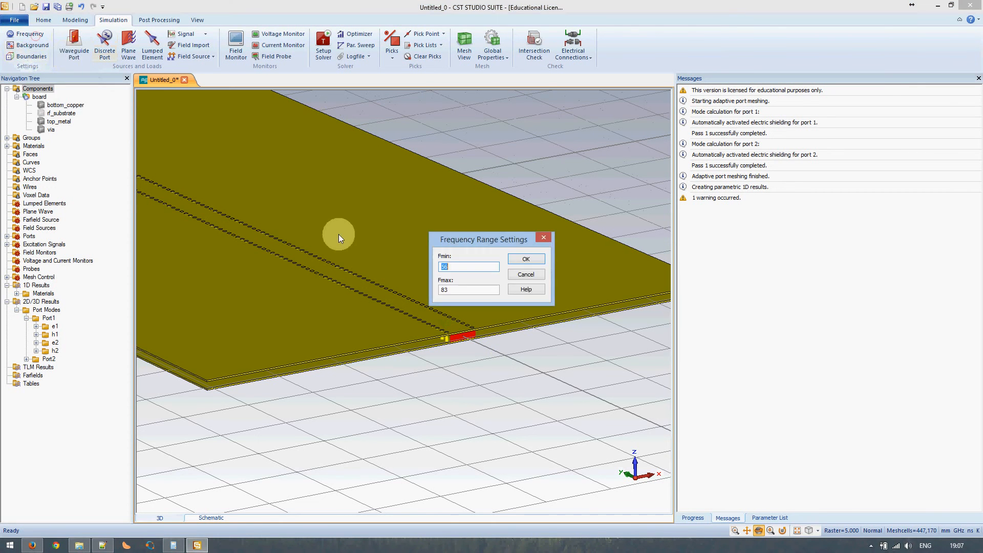
{"action": "left_click", "coordinate": [542, 275]}
{"action": "left_click", "coordinate": [327, 42]}
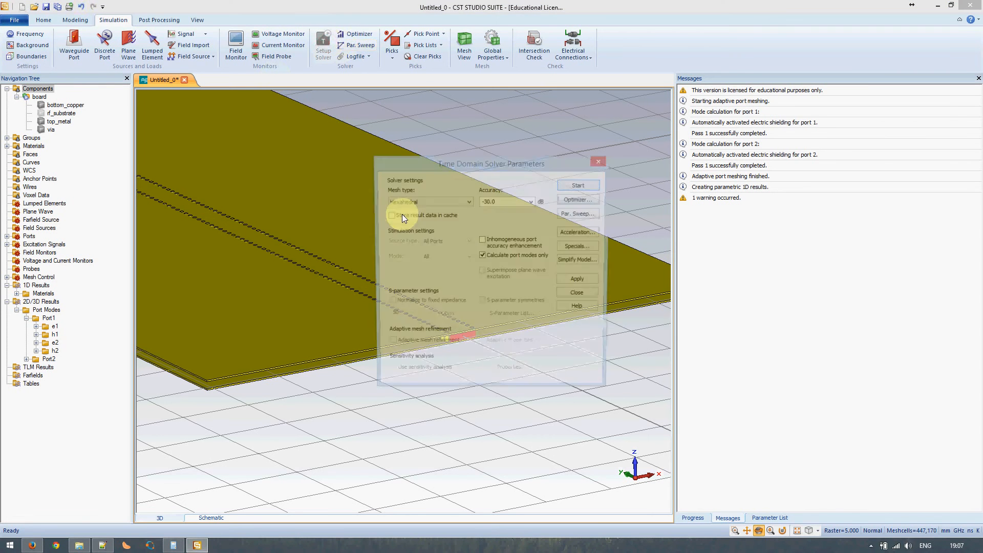
{"action": "left_click", "coordinate": [576, 297]}
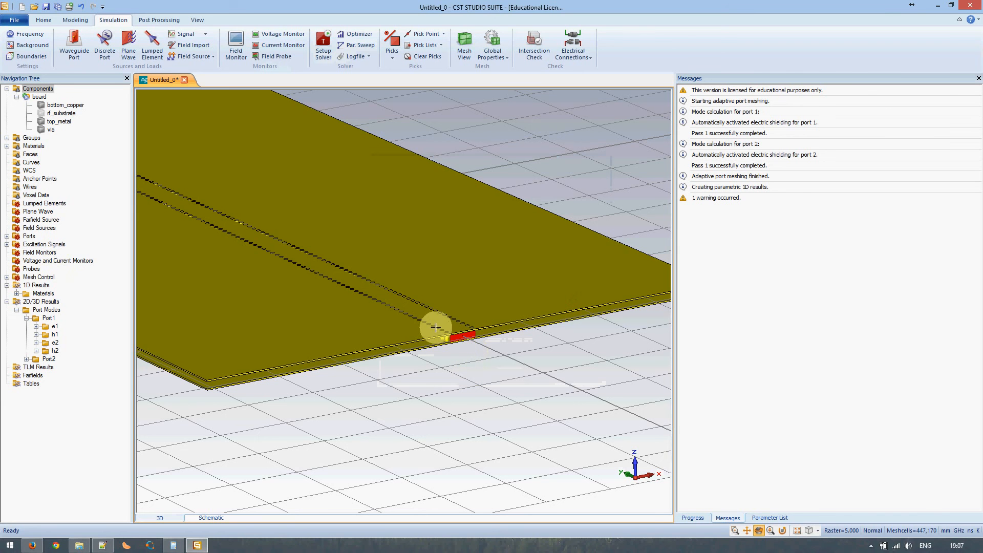
Reduce port1 to 1 mode and accept discarding the incompatible results
{"action": "left_click", "coordinate": [6, 236]}
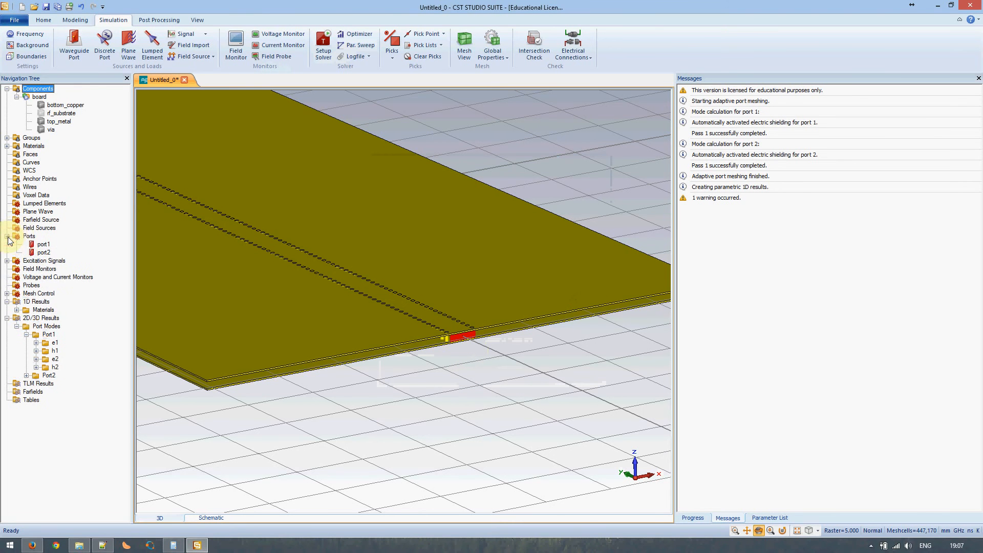
{"action": "left_click", "coordinate": [42, 245]}
{"action": "right_click", "coordinate": [43, 245]}
{"action": "left_click", "coordinate": [74, 352]}
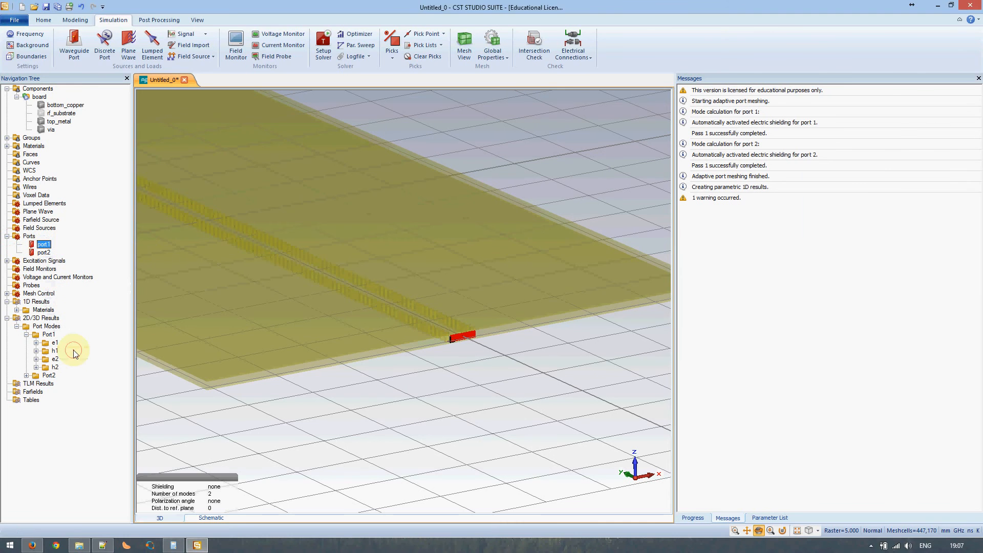
{"action": "left_click", "coordinate": [945, 237]}
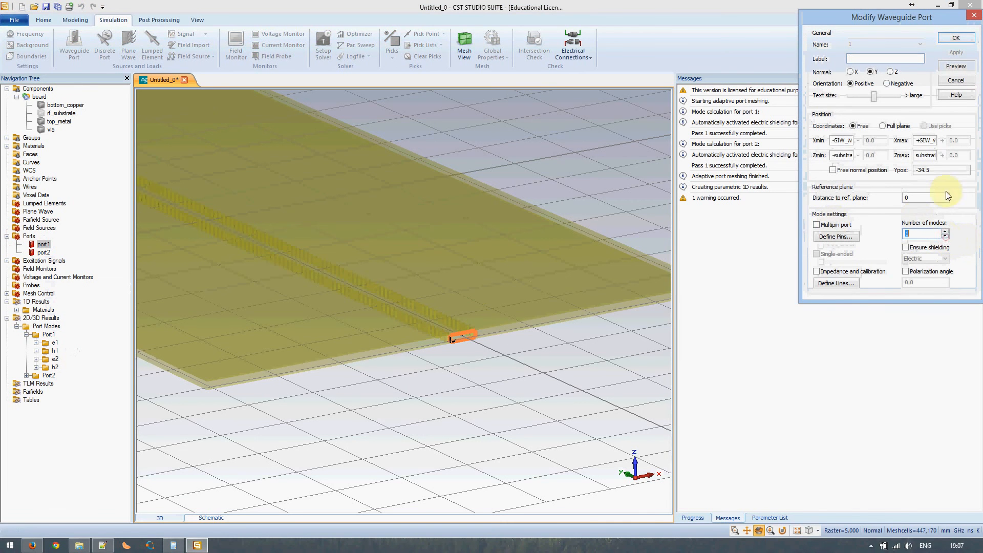
{"action": "left_click", "coordinate": [954, 37]}
{"action": "left_click", "coordinate": [856, 209]}
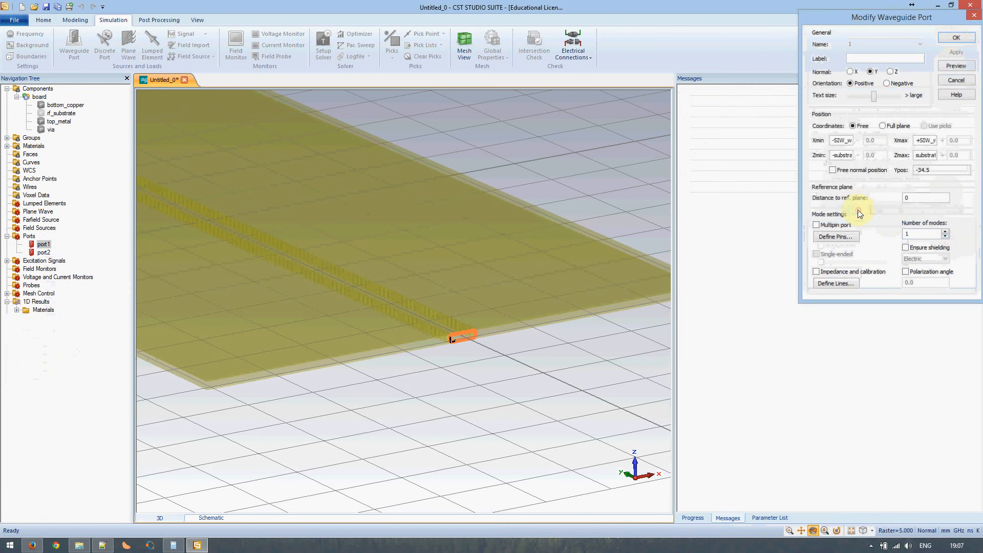
Reduce port2 to 1 mode as well
{"action": "left_click", "coordinate": [44, 252]}
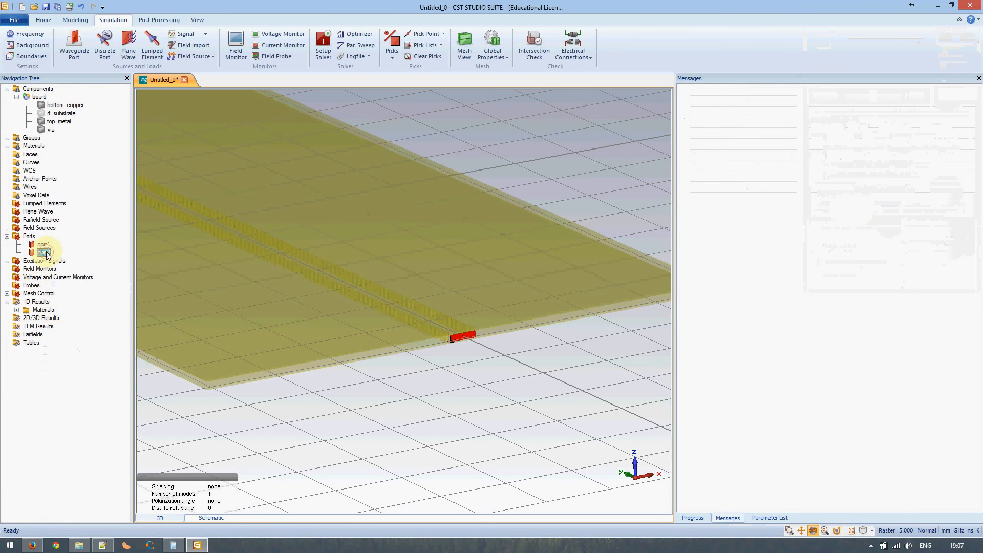
{"action": "right_click", "coordinate": [44, 254]}
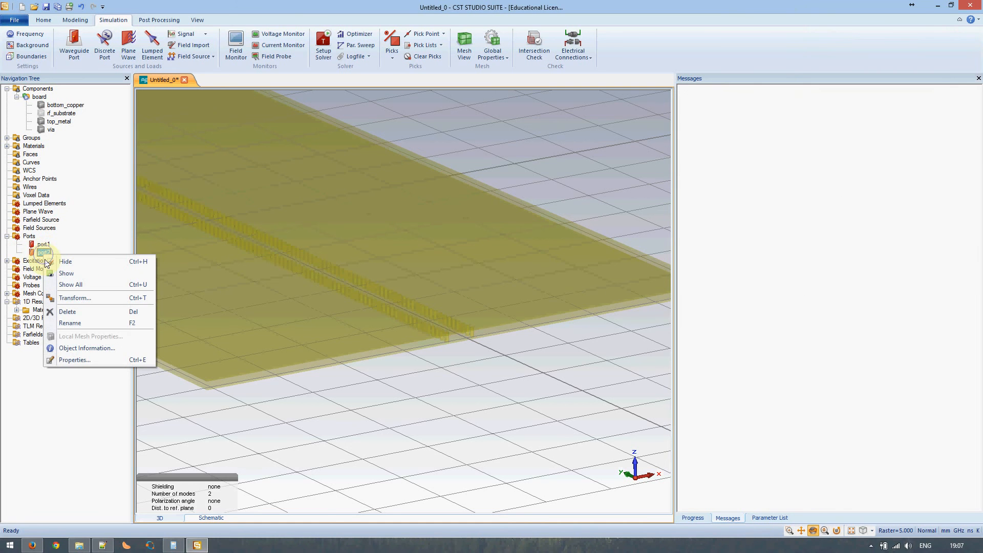
{"action": "left_click", "coordinate": [69, 361]}
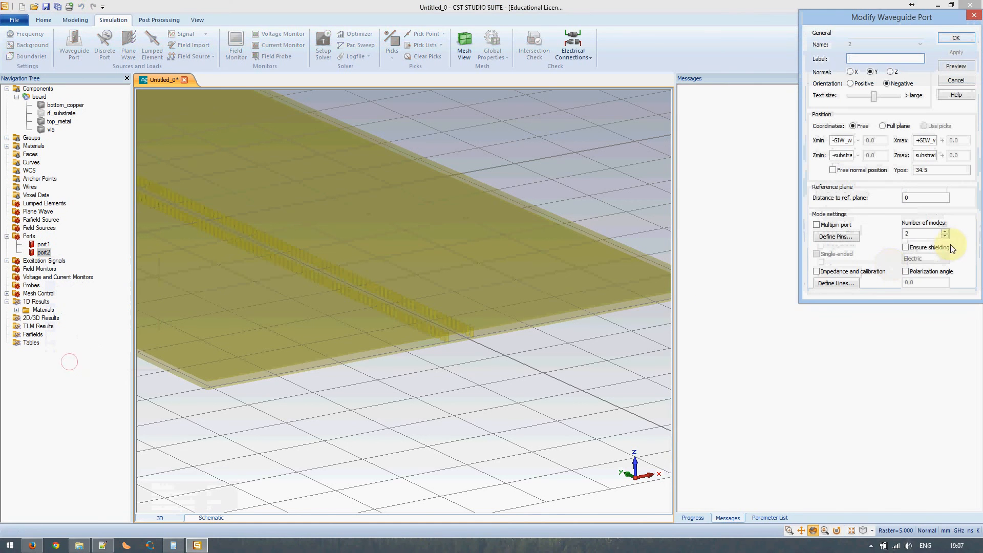
{"action": "left_click", "coordinate": [945, 236]}
{"action": "left_click", "coordinate": [947, 40]}
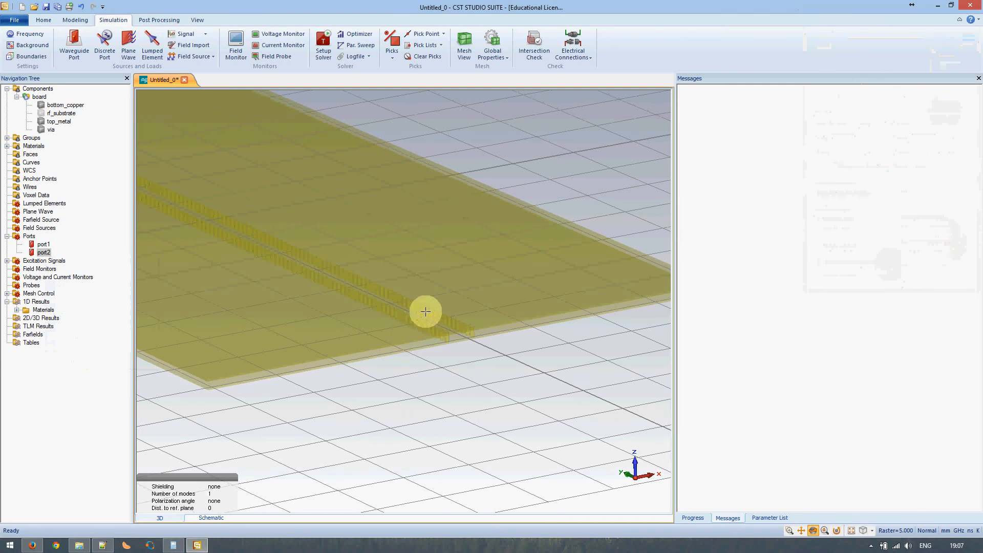
Recentre the view on the board and select all components so it shows solid again
{"action": "left_click_drag", "start_coordinate": [427, 312], "coordinate": [410, 312]}
{"action": "scroll", "coordinate": [407, 312], "scroll_direction": "down", "scroll_amount": 3}
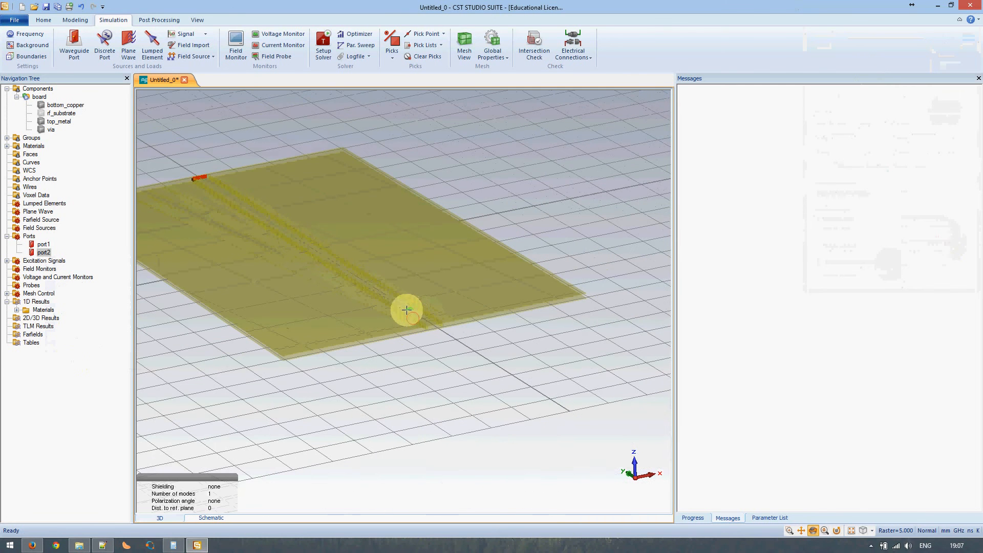
{"action": "middle_click_drag", "start_coordinate": [330, 269], "coordinate": [376, 313]}
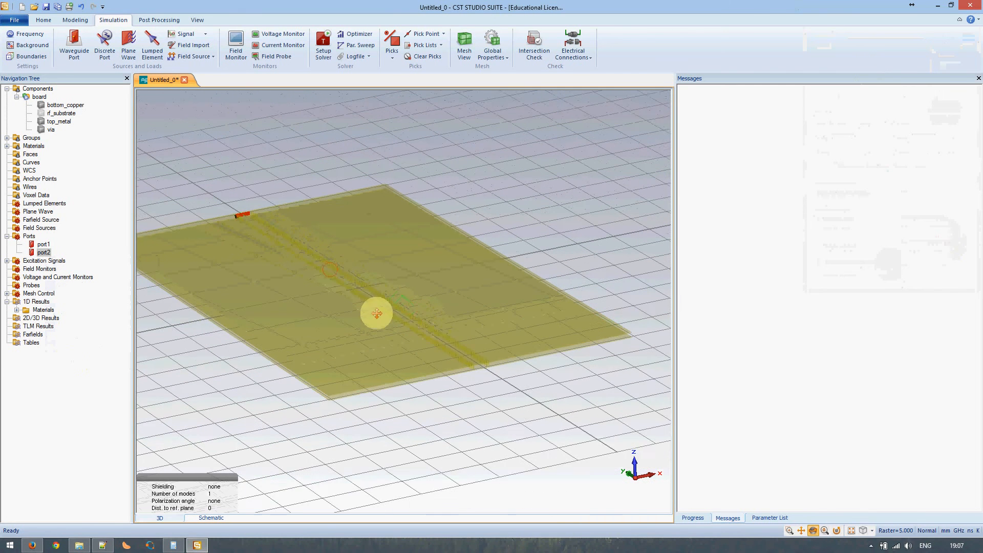
{"action": "left_click", "coordinate": [37, 88]}
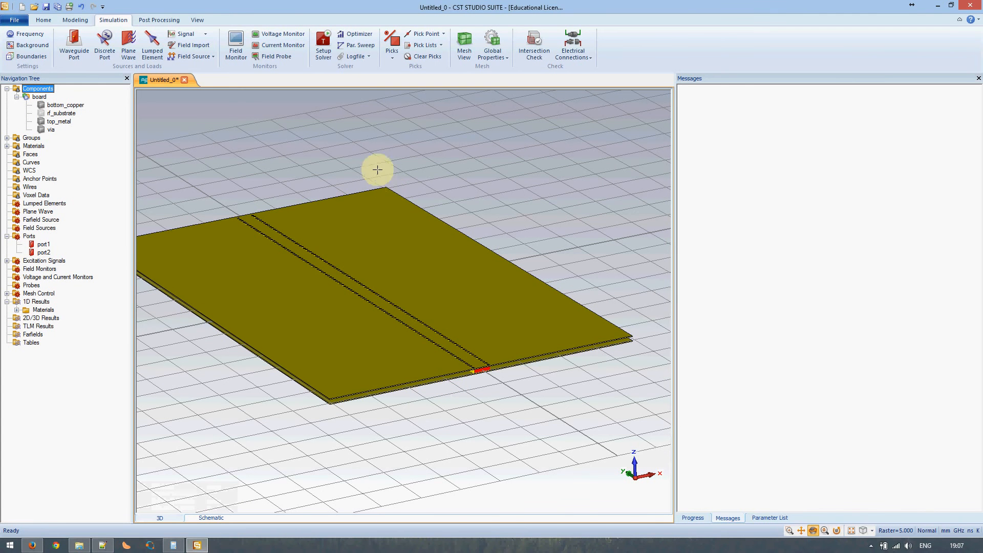
Start the full time-domain run with 'Calculate port modes only' unchecked, and show the mesh
{"action": "left_click", "coordinate": [323, 42]}
{"action": "left_click", "coordinate": [504, 257]}
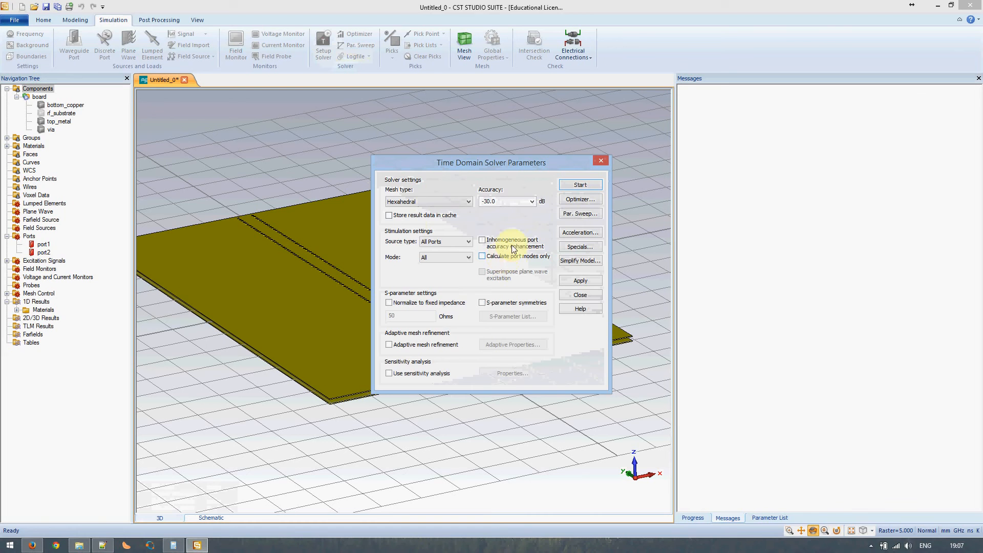
{"action": "left_click", "coordinate": [580, 185]}
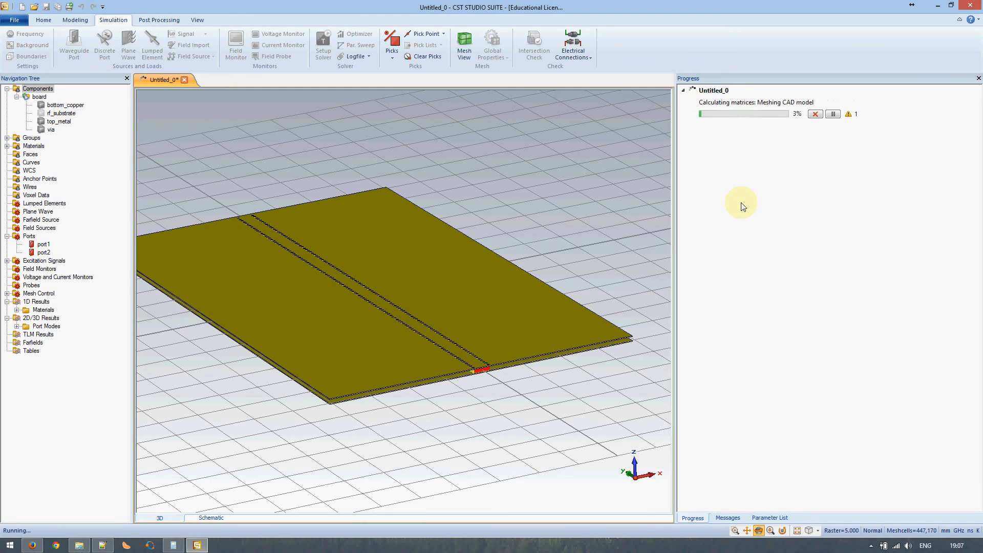
{"action": "left_click", "coordinate": [464, 47]}
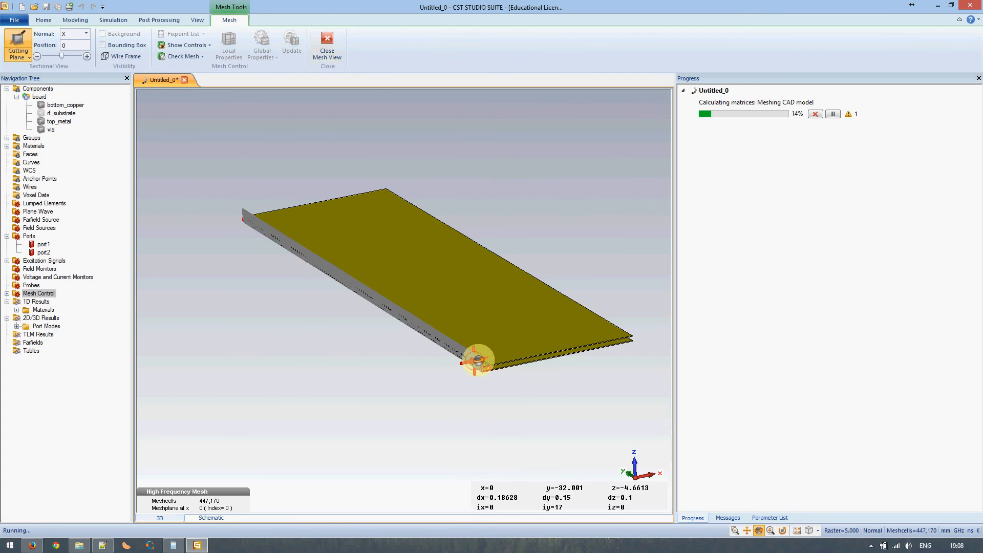
Rotate and zoom the meshed board to inspect its edge, port and vias, then close Mesh View
{"action": "left_click_drag", "start_coordinate": [476, 360], "coordinate": [476, 382]}
{"action": "scroll", "coordinate": [479, 363], "scroll_direction": "down", "scroll_amount": 4}
{"action": "scroll", "coordinate": [480, 369], "scroll_direction": "up", "scroll_amount": 2}
{"action": "scroll", "coordinate": [480, 367], "scroll_direction": "up", "scroll_amount": 10}
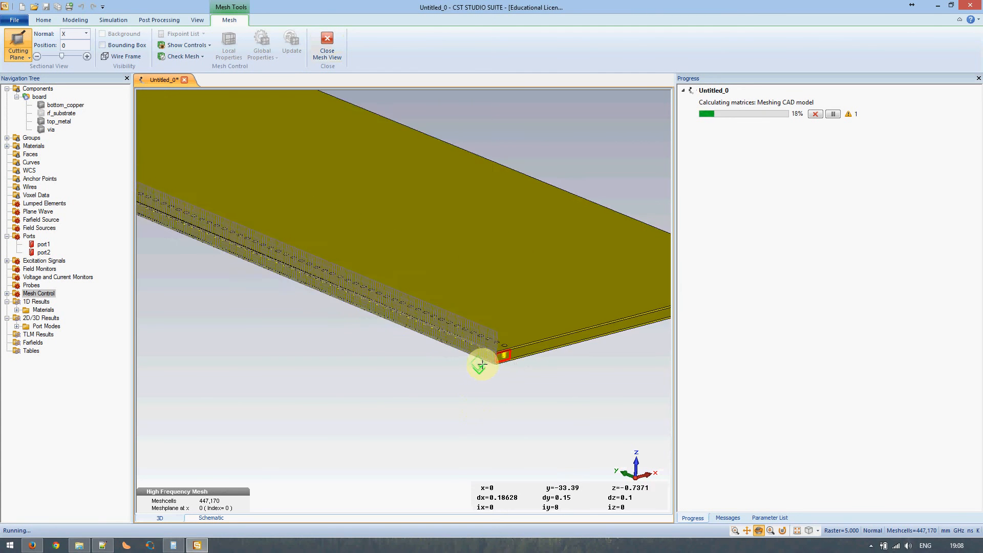
{"action": "mouse_move", "coordinate": [519, 350]}
{"action": "left_mouse_down"}
{"action": "mouse_move", "coordinate": [582, 358]}
{"action": "mouse_move", "coordinate": [582, 338]}
{"action": "mouse_move", "coordinate": [467, 317]}
{"action": "mouse_move", "coordinate": [475, 350]}
{"action": "mouse_move", "coordinate": [467, 344]}
{"action": "mouse_move", "coordinate": [481, 327]}
{"action": "left_mouse_up"}
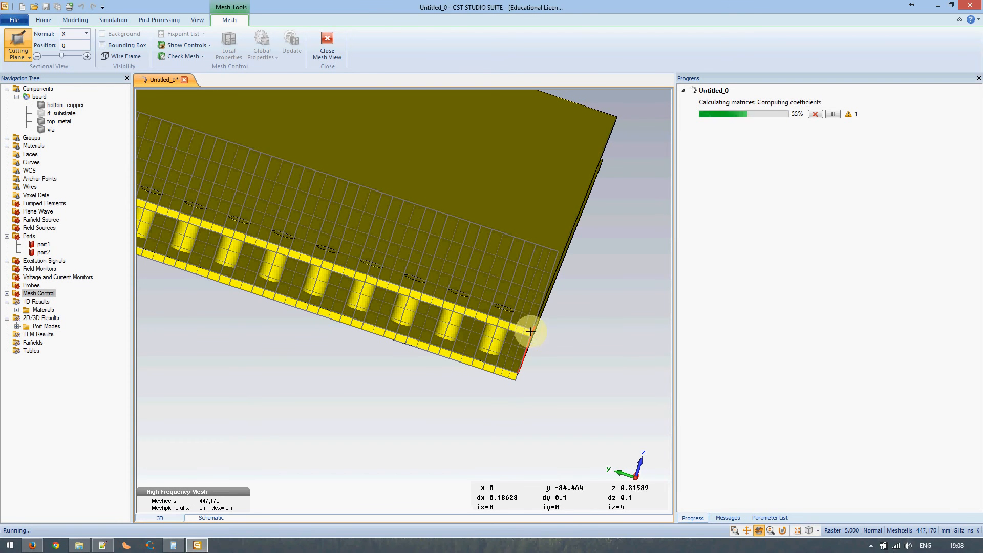
{"action": "scroll", "coordinate": [517, 332], "scroll_direction": "up", "scroll_amount": 5}
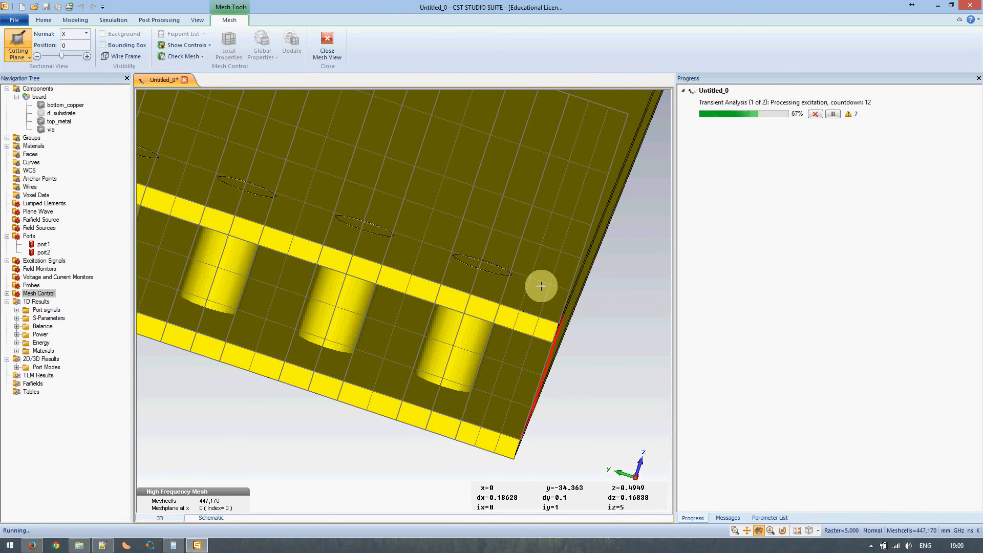
{"action": "scroll", "coordinate": [511, 307], "scroll_direction": "down", "scroll_amount": 5}
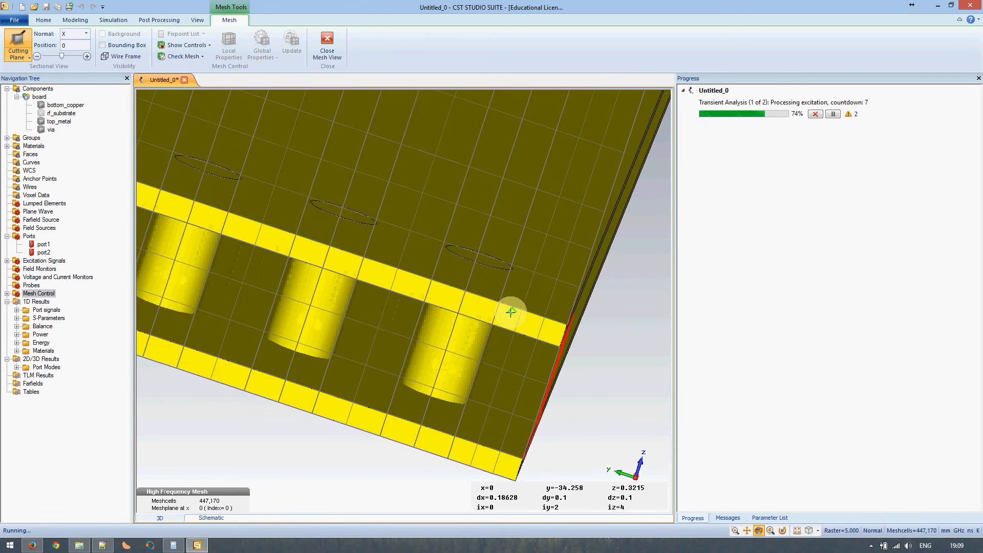
{"action": "left_click_drag", "start_coordinate": [514, 303], "coordinate": [437, 325]}
{"action": "scroll", "coordinate": [430, 313], "scroll_direction": "down", "scroll_amount": 5}
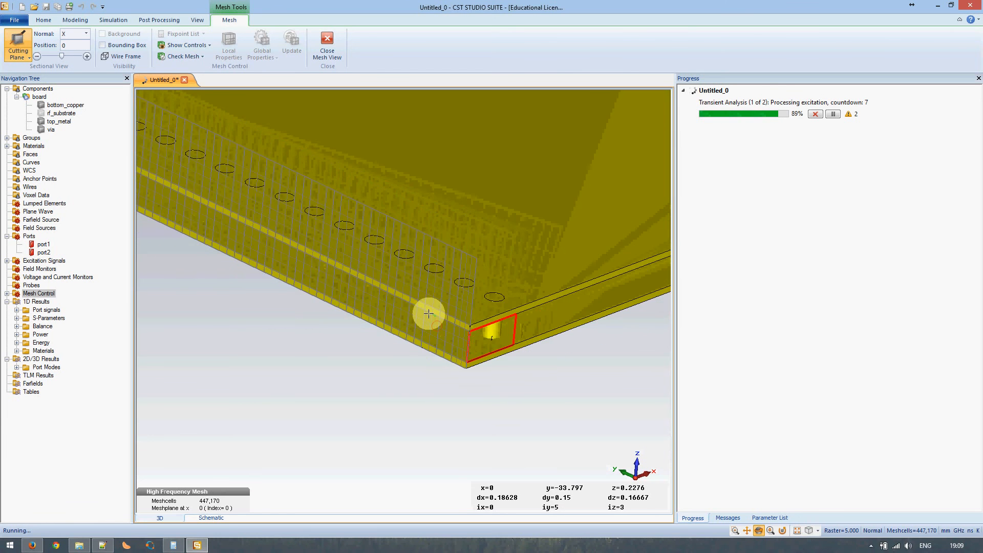
{"action": "left_click_drag", "start_coordinate": [392, 274], "coordinate": [415, 326]}
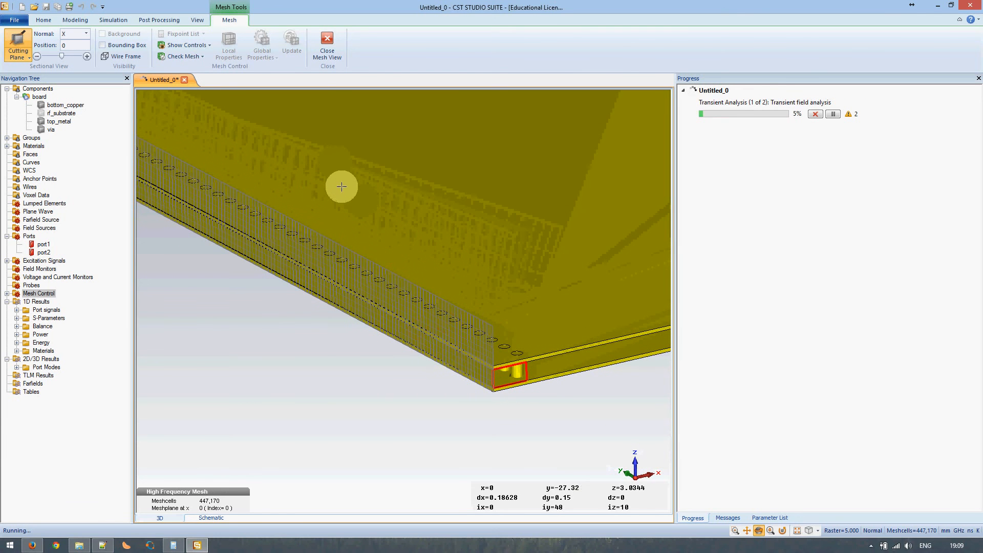
{"action": "left_click", "coordinate": [325, 42]}
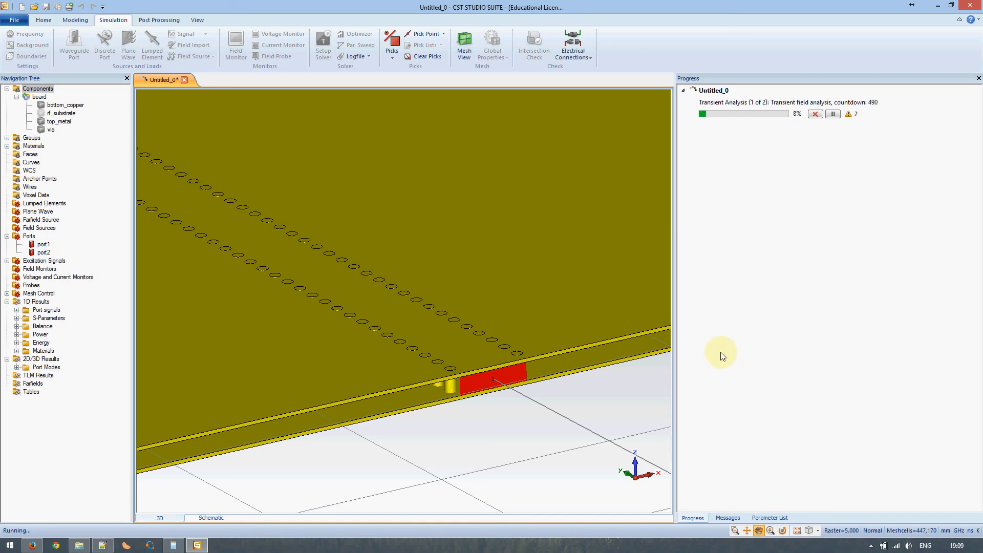
Launch Task Manager and view the CPU utilisation graph
{"action": "right_click", "coordinate": [450, 538]}
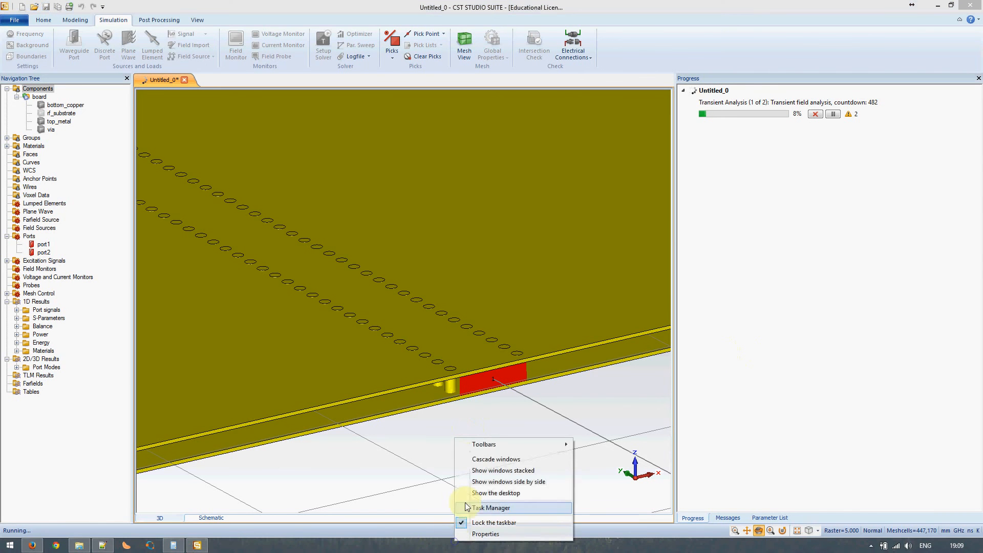
{"action": "left_click", "coordinate": [483, 506]}
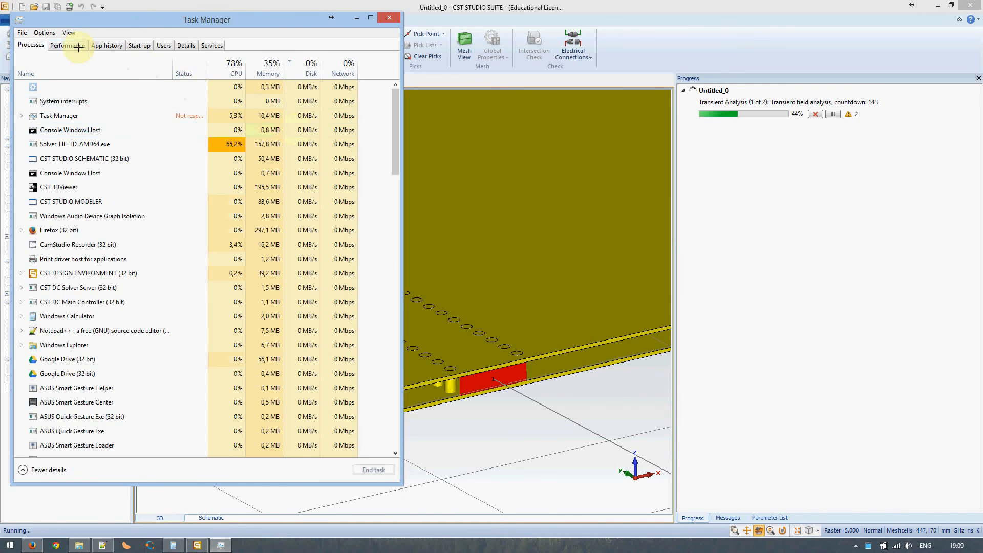
{"action": "left_click", "coordinate": [77, 46]}
{"action": "left_click", "coordinate": [39, 68]}
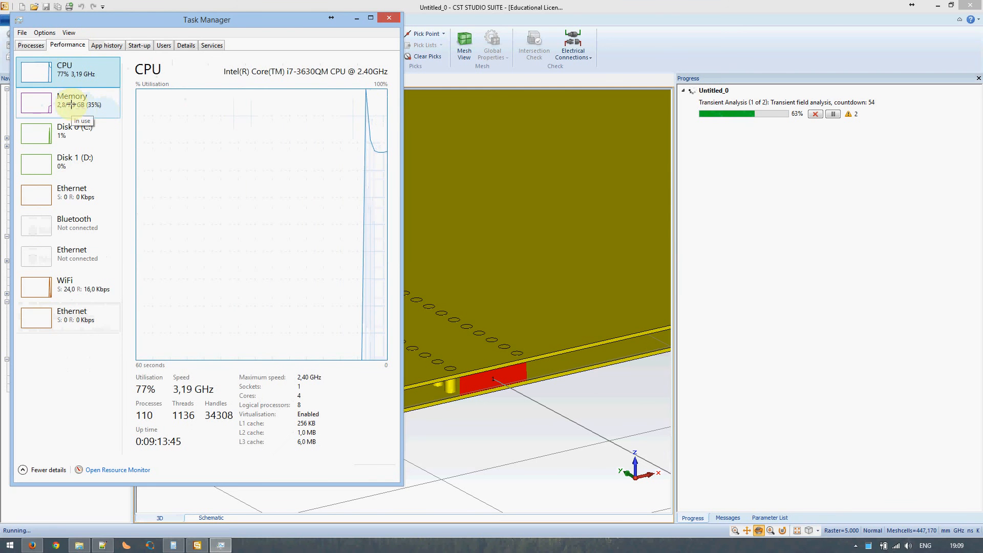
Sort processes by CPU, pick out Solver_HF_TD_AMD64.exe, then close Task Manager
{"action": "left_click", "coordinate": [31, 45]}
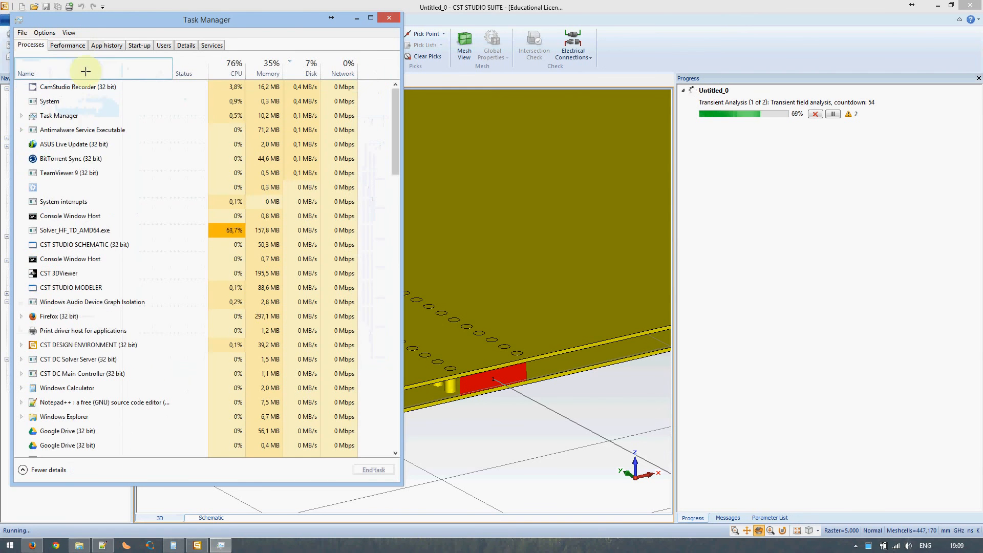
{"action": "left_click", "coordinate": [231, 69]}
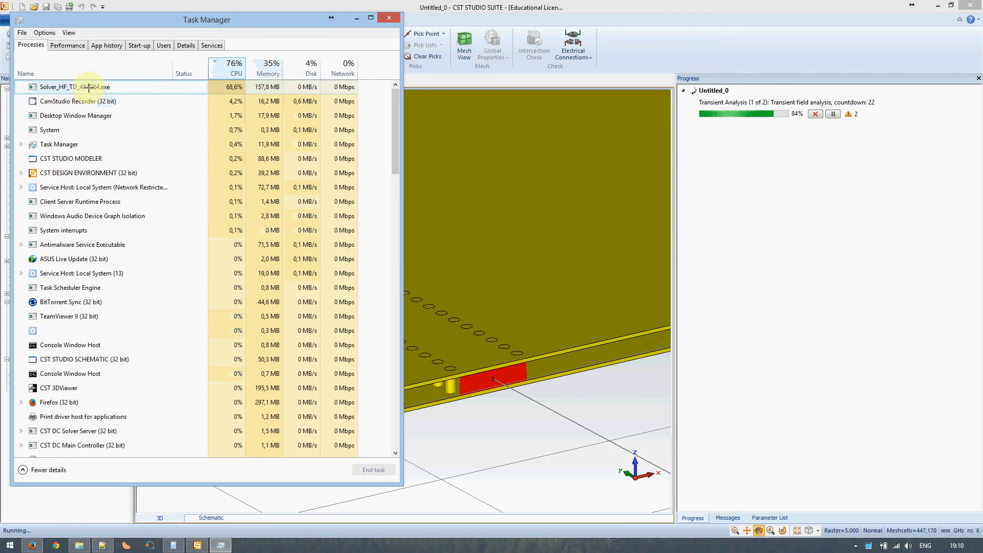
{"action": "left_click", "coordinate": [62, 87]}
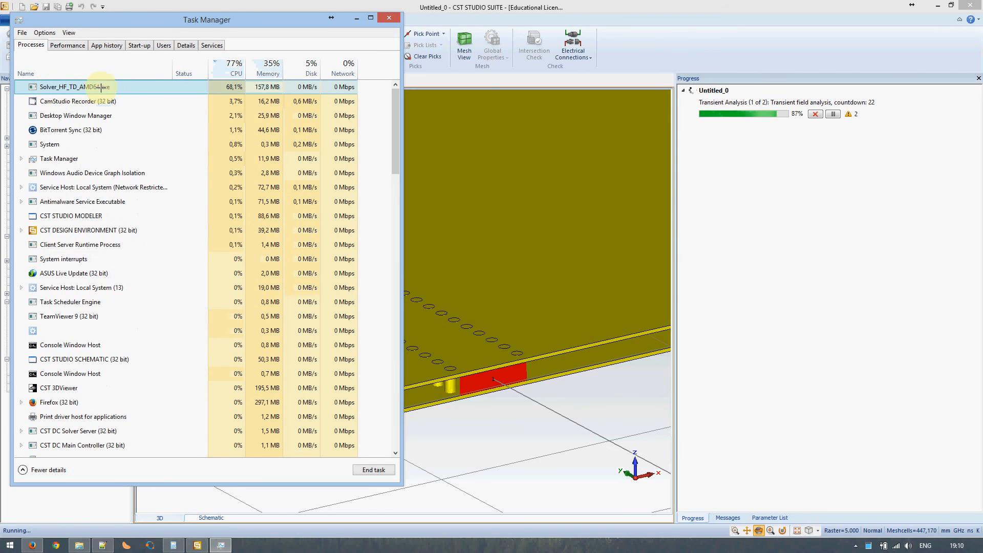
{"action": "left_click", "coordinate": [389, 18]}
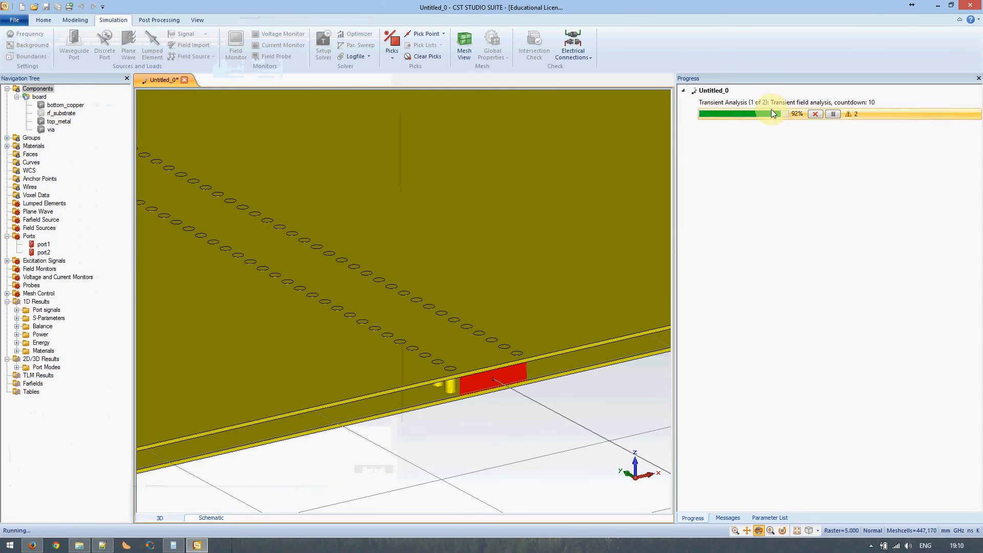
{"action": "scroll", "coordinate": [326, 274], "scroll_direction": "down", "scroll_amount": 3}
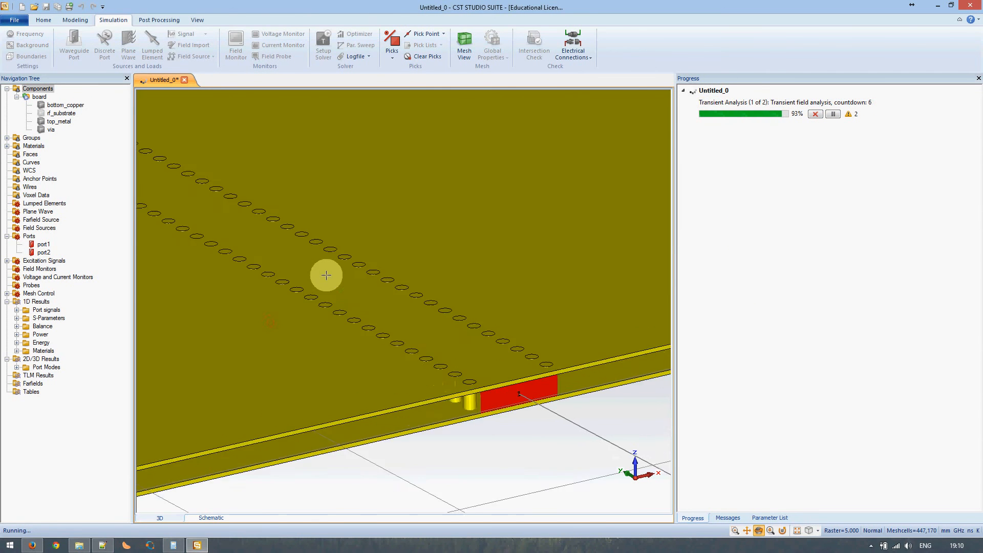
{"action": "scroll", "coordinate": [326, 270], "scroll_direction": "up", "scroll_amount": 6}
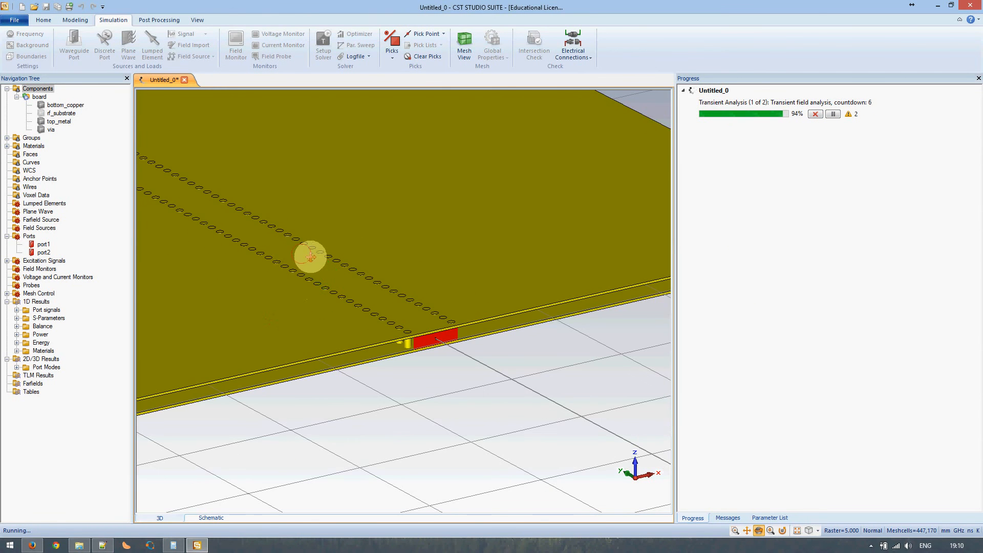
{"action": "scroll", "coordinate": [309, 254], "scroll_direction": "up", "scroll_amount": 3}
{"action": "scroll", "coordinate": [362, 310], "scroll_direction": "up", "scroll_amount": 5}
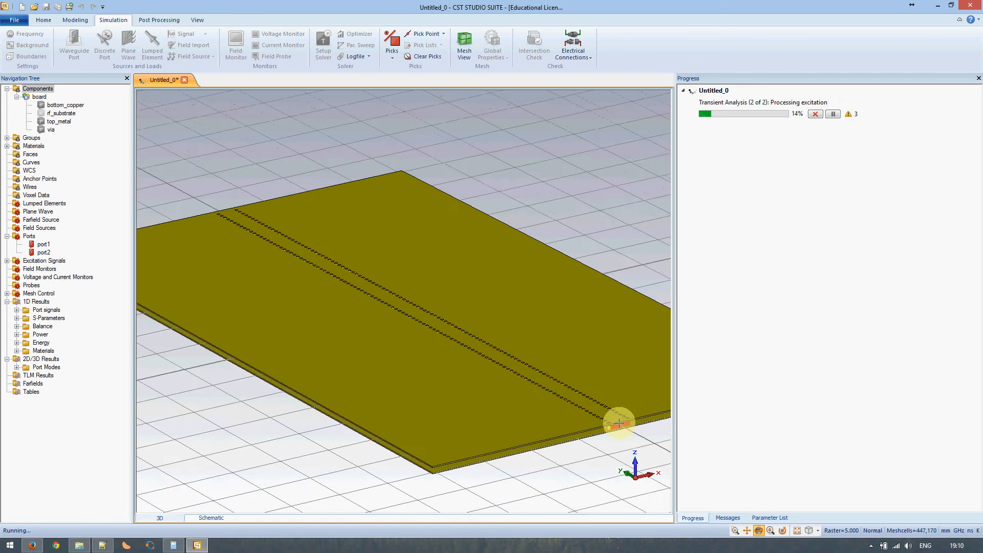
{"action": "scroll", "coordinate": [619, 423], "scroll_direction": "up", "scroll_amount": 2}
{"action": "scroll", "coordinate": [619, 423], "scroll_direction": "down", "scroll_amount": 1}
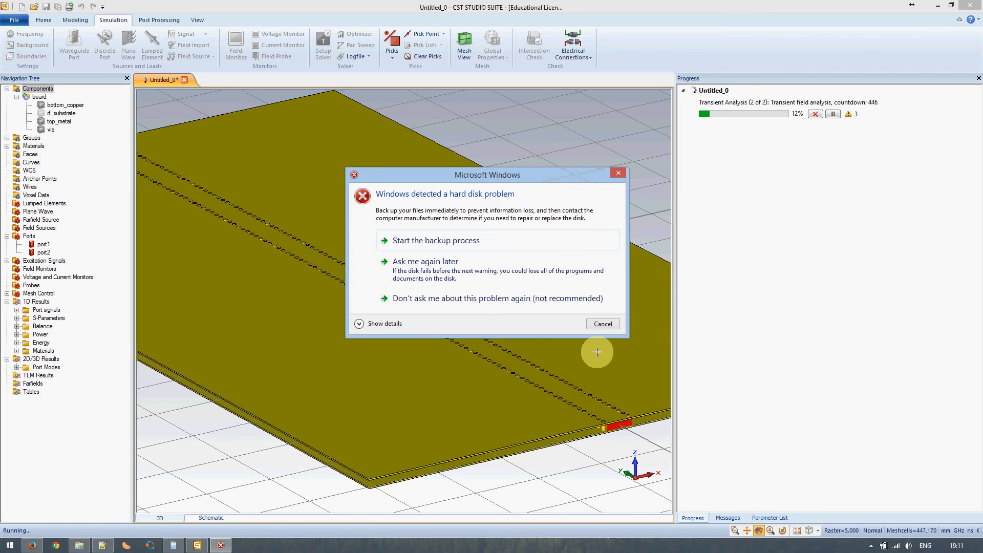
Cancel the Windows hard-disk warning so the transient solver can finish
{"action": "left_click", "coordinate": [603, 325]}
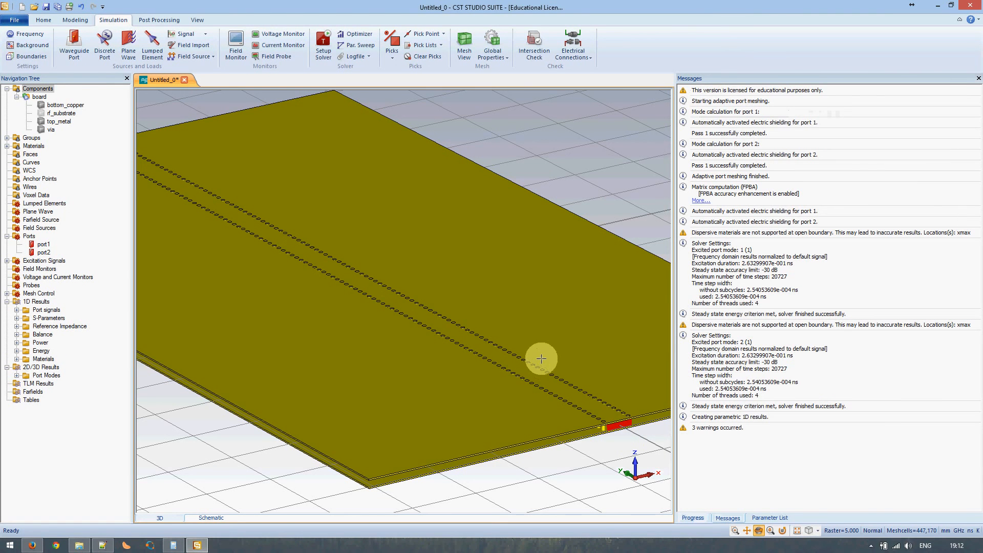
Show the Parameter List and pick the substrate_length parameter
{"action": "left_click", "coordinate": [692, 518]}
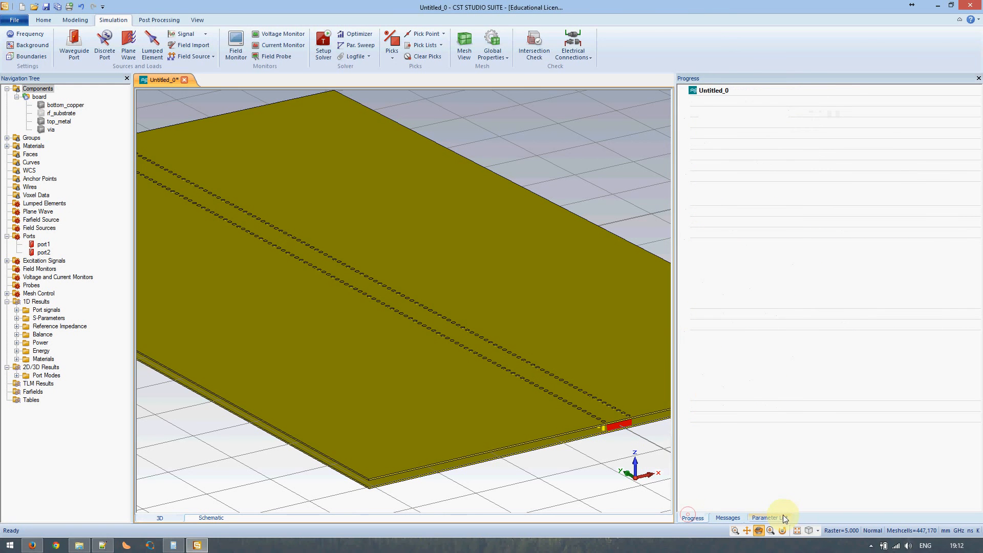
{"action": "left_click", "coordinate": [772, 517]}
{"action": "left_click", "coordinate": [756, 237]}
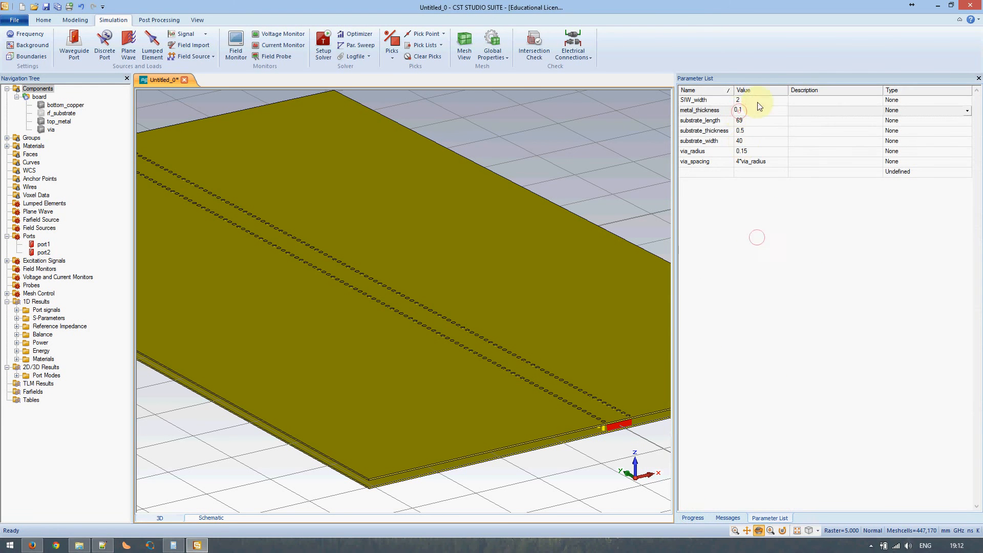
{"action": "left_click", "coordinate": [758, 120]}
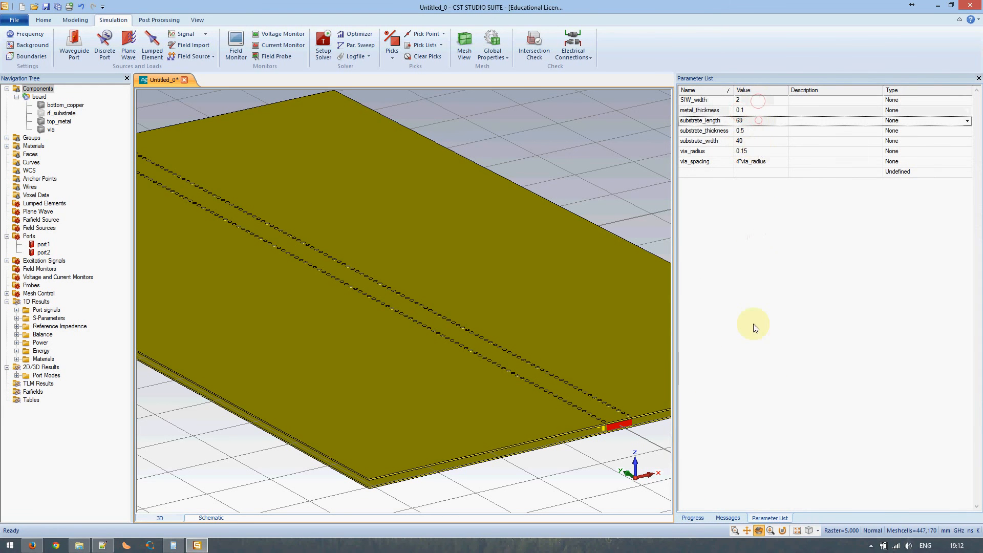
Plot the port time signals: all together, then i1, o1,1 and o2,1 individually
{"action": "left_click", "coordinate": [38, 302]}
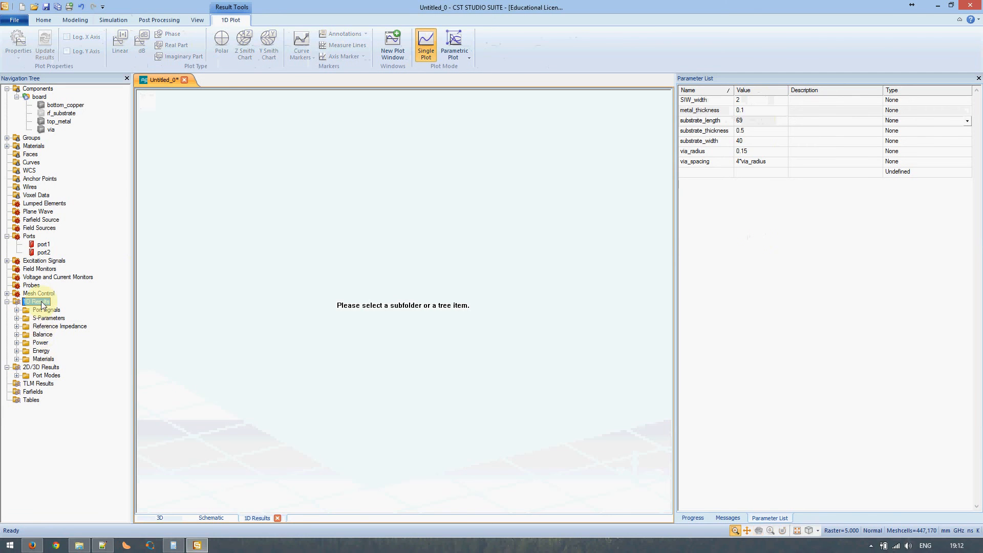
{"action": "left_click", "coordinate": [46, 310]}
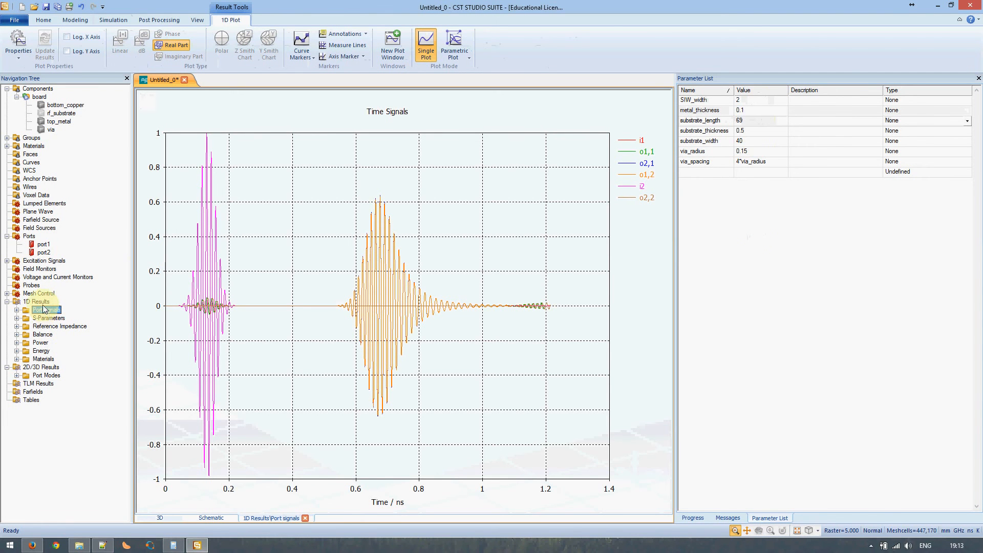
{"action": "left_click", "coordinate": [17, 310]}
{"action": "left_click", "coordinate": [44, 318]}
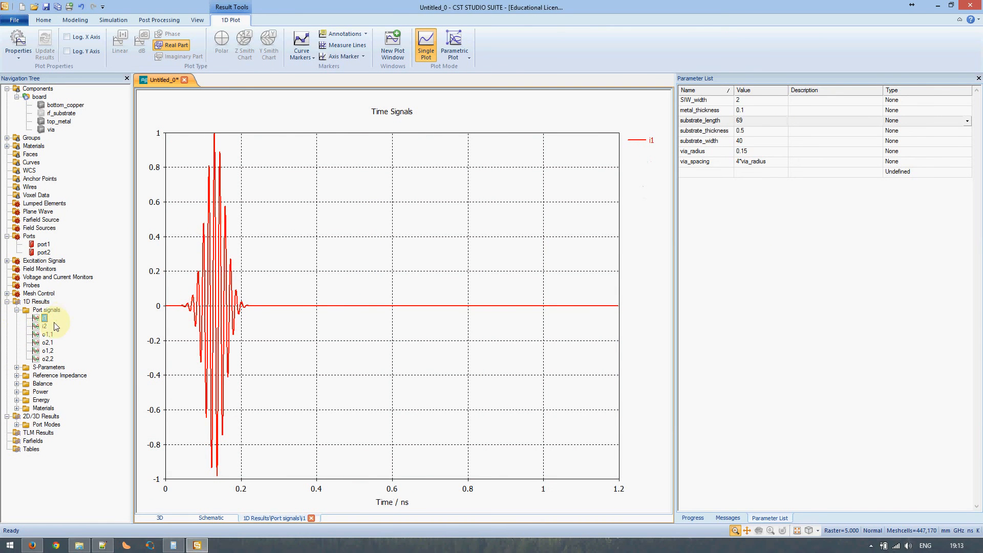
{"action": "left_click", "coordinate": [48, 335]}
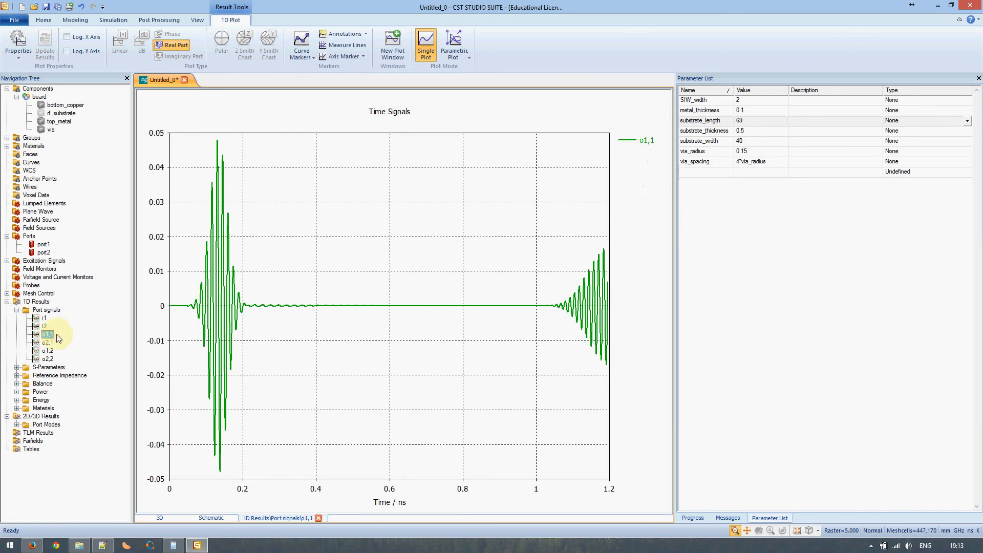
{"action": "left_click", "coordinate": [52, 343]}
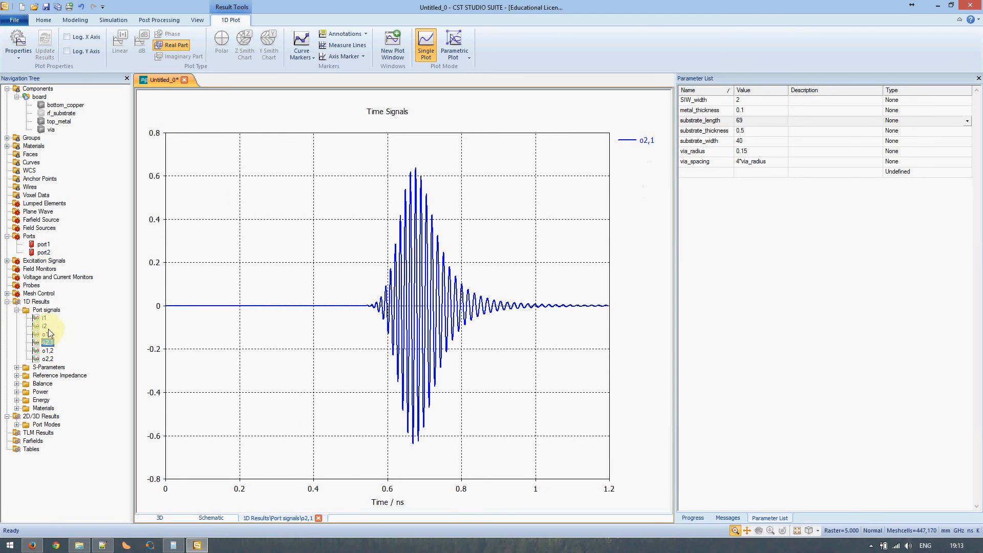
Display the S-parameter magnitude plot in dB
{"action": "left_click", "coordinate": [47, 311]}
{"action": "left_click", "coordinate": [17, 310]}
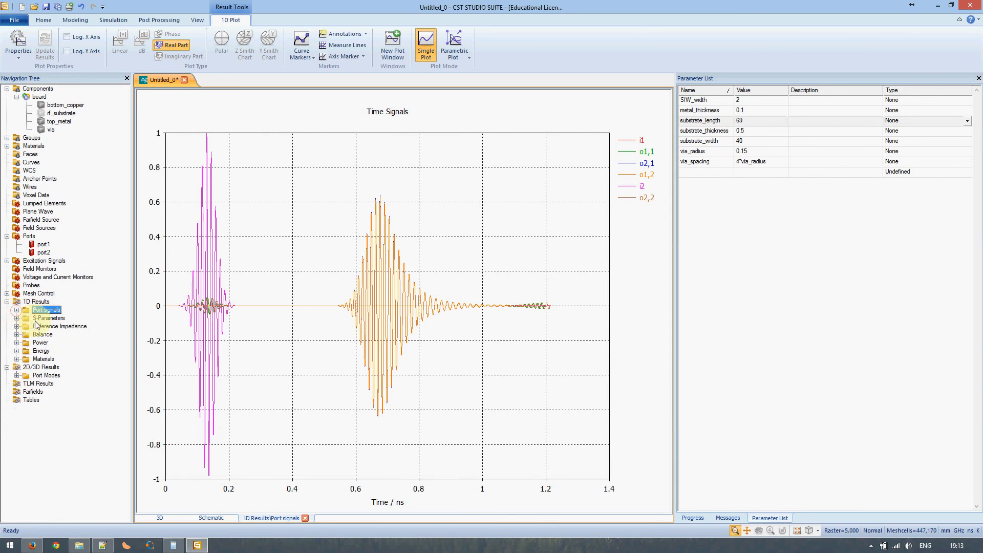
{"action": "left_click", "coordinate": [40, 318]}
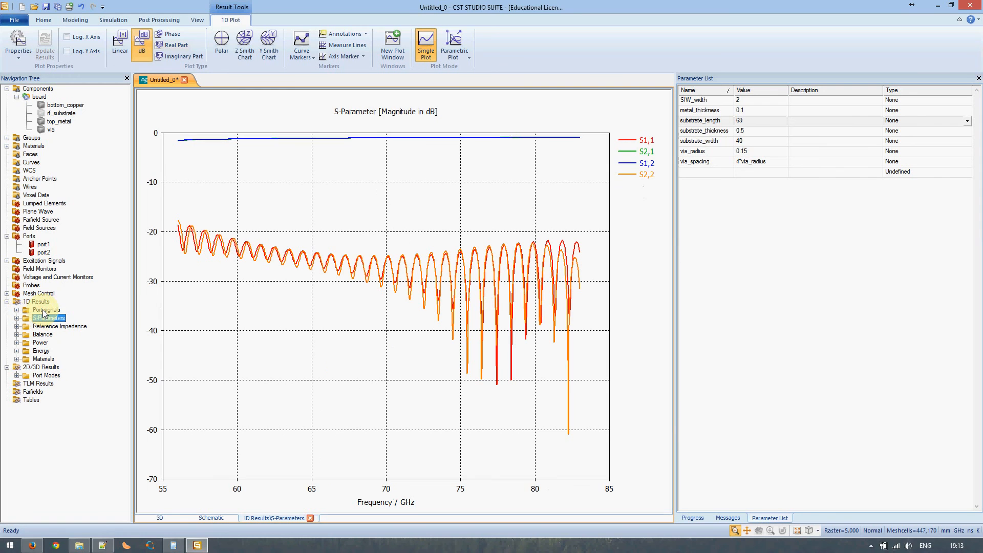
Highlight the S2,1, S1,2 and S1,1 traces in turn, then bring up the Notepad++ thickness notes
{"action": "left_click", "coordinate": [649, 152]}
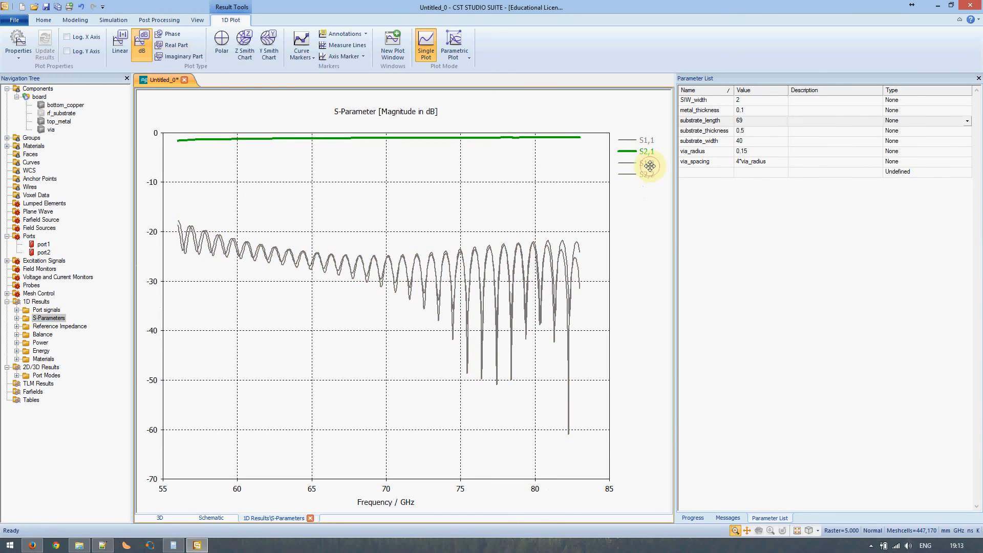
{"action": "left_click", "coordinate": [637, 163]}
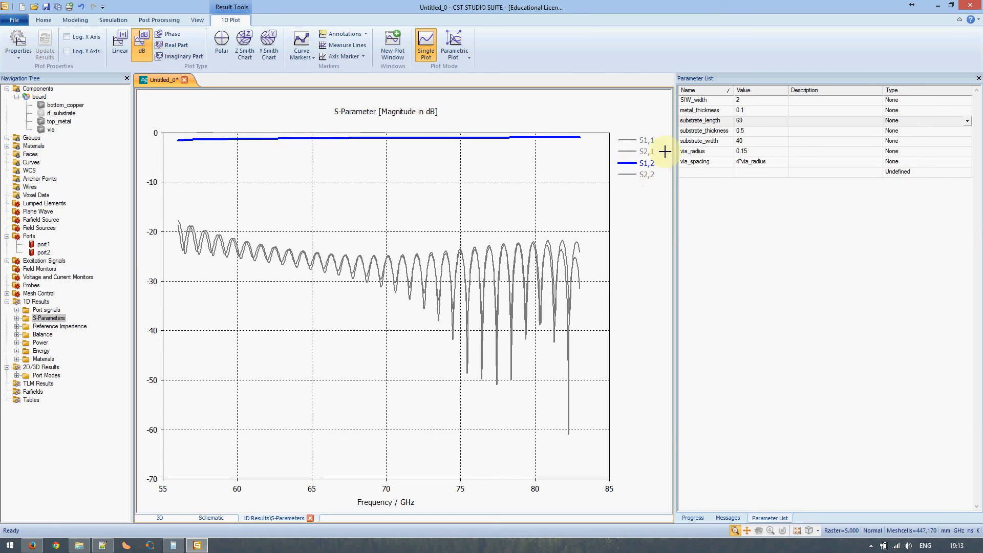
{"action": "left_click", "coordinate": [637, 150]}
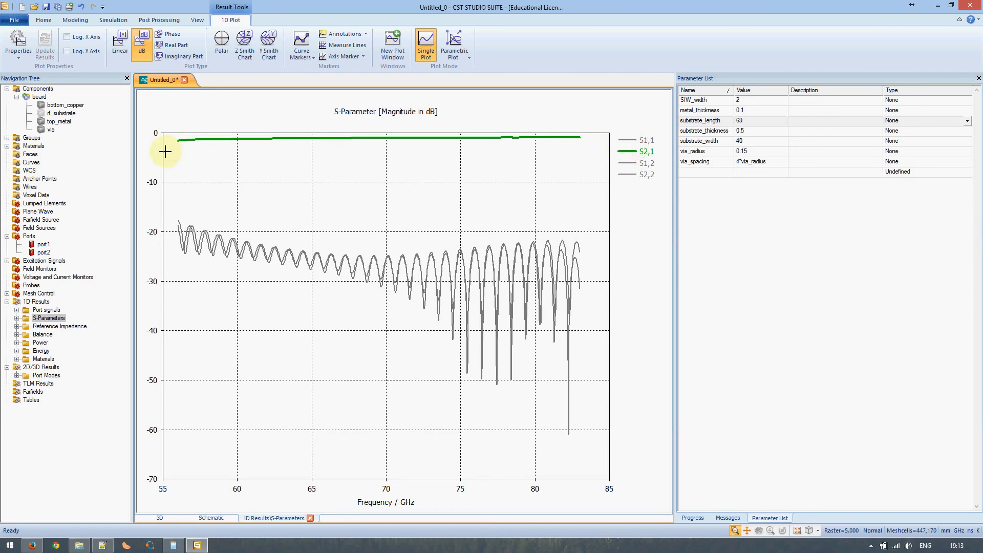
{"action": "left_click", "coordinate": [643, 164]}
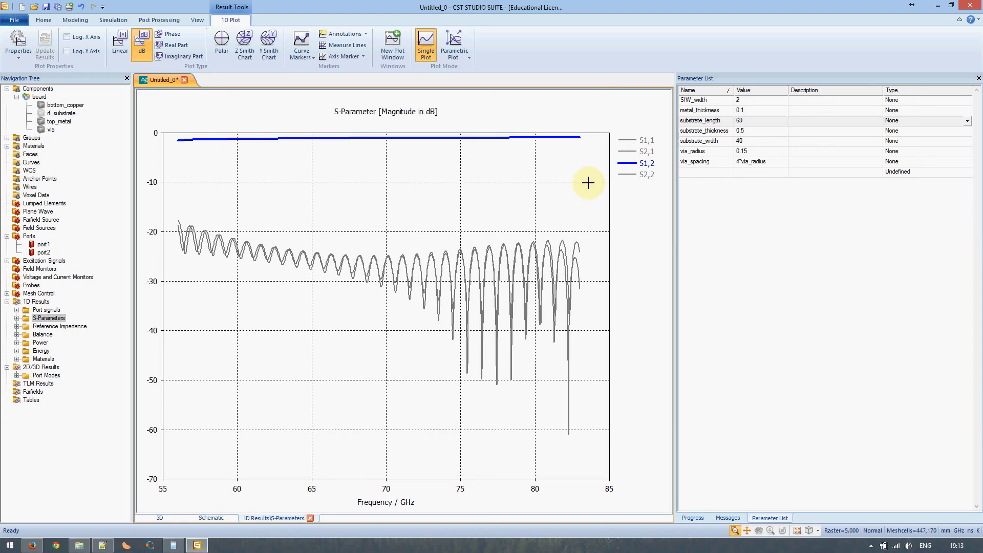
{"action": "left_click", "coordinate": [641, 140]}
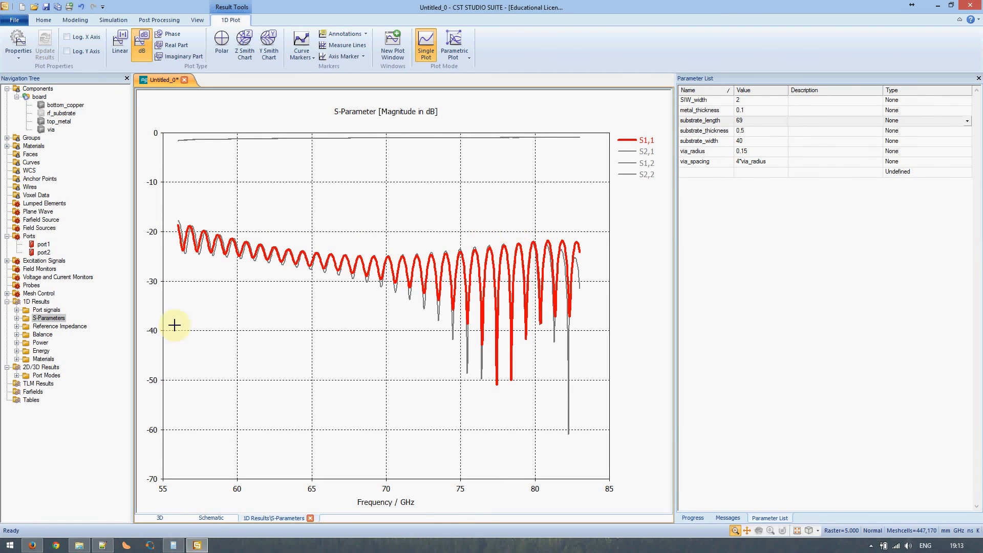
{"action": "left_click", "coordinate": [102, 544]}
Read the insertion-loss note, plot S1,1 and S2,1 individually, then return to Components
{"action": "left_click", "coordinate": [229, 127]}
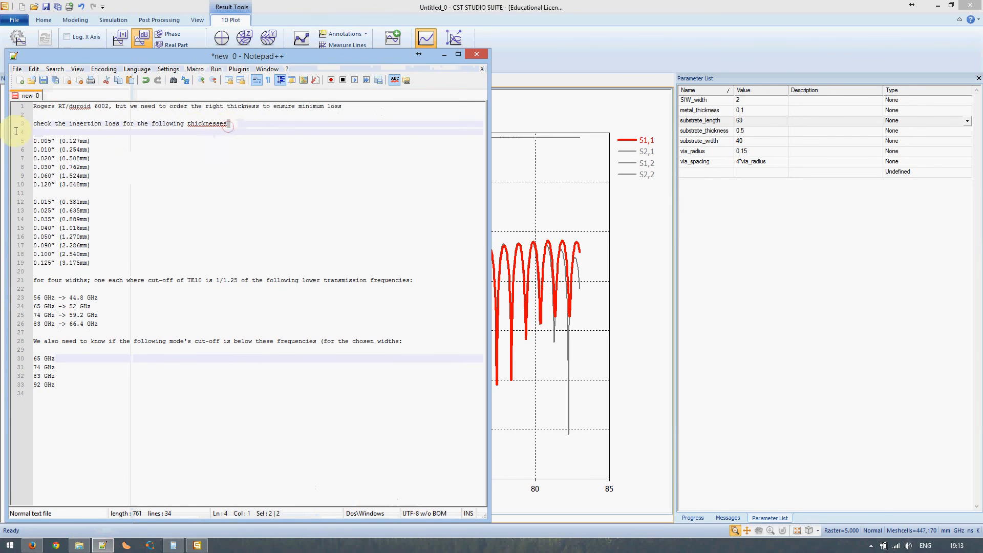
{"action": "left_click", "coordinate": [102, 545]}
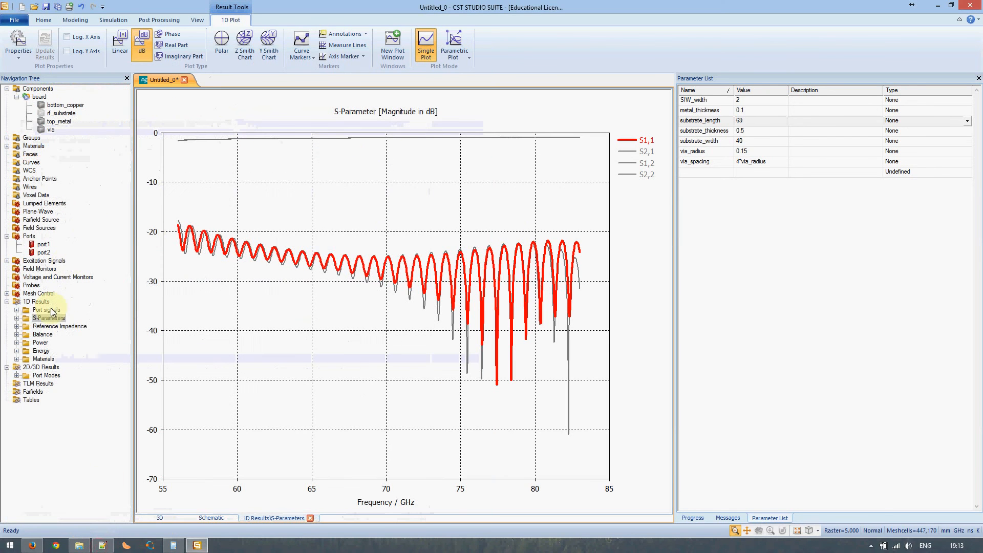
{"action": "left_click", "coordinate": [17, 318]}
{"action": "left_click", "coordinate": [47, 326]}
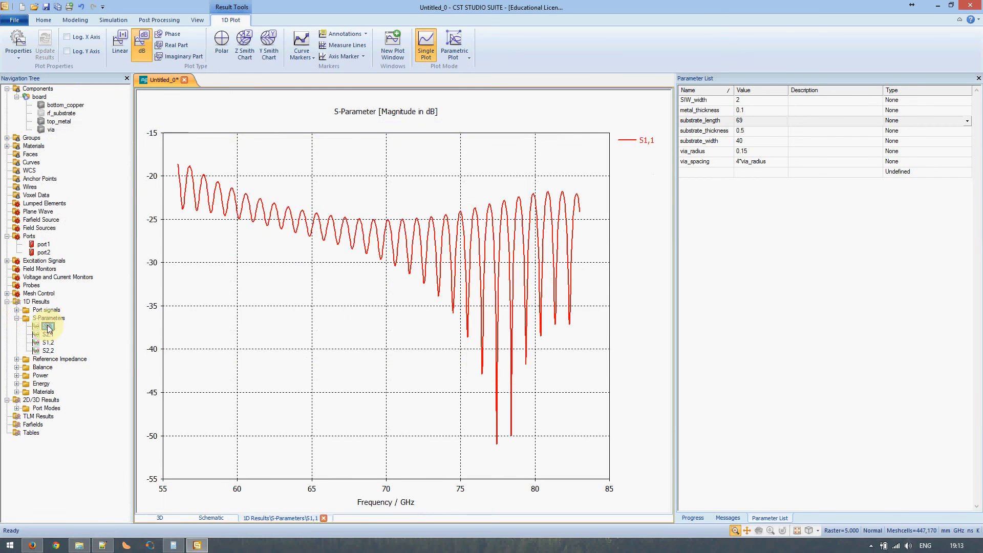
{"action": "left_click", "coordinate": [48, 335]}
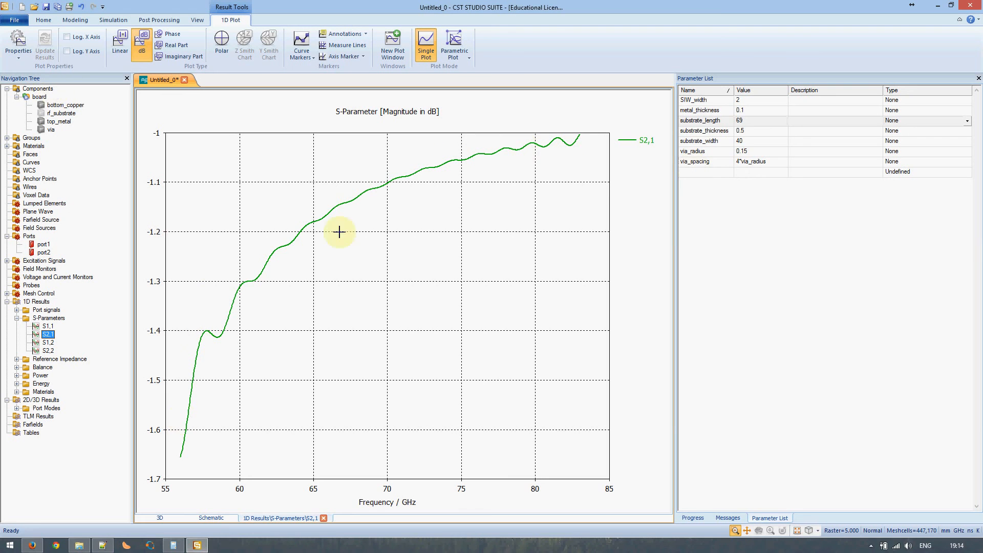
{"action": "left_click", "coordinate": [38, 88]}
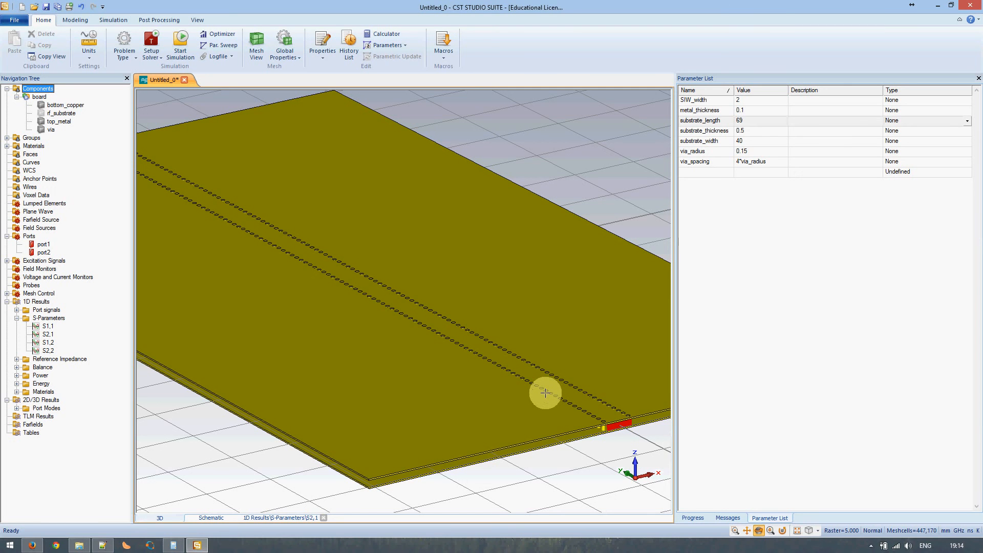
Collapse the S-Parameters results and launch Par. Sweep for the Time Domain solver
{"action": "left_click", "coordinate": [17, 318]}
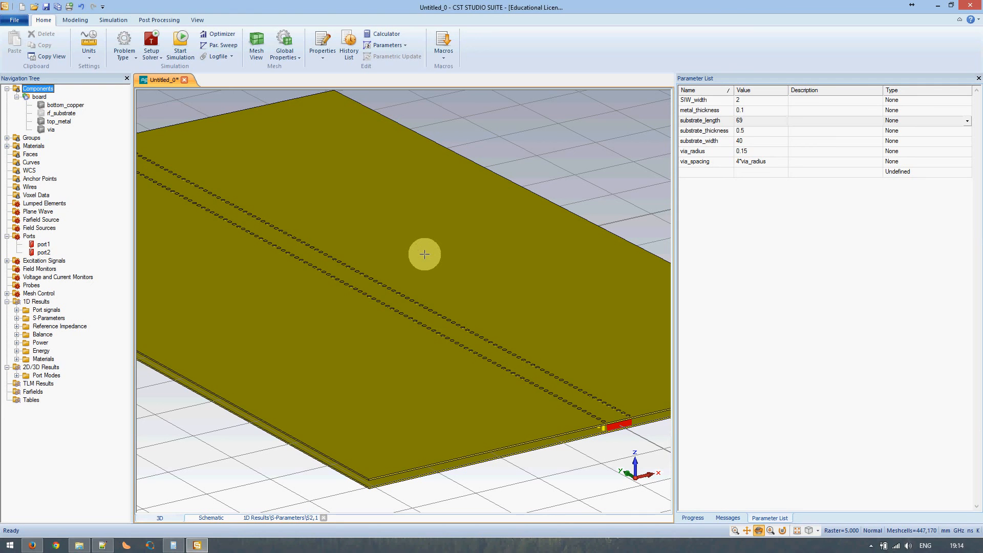
{"action": "left_click", "coordinate": [221, 46]}
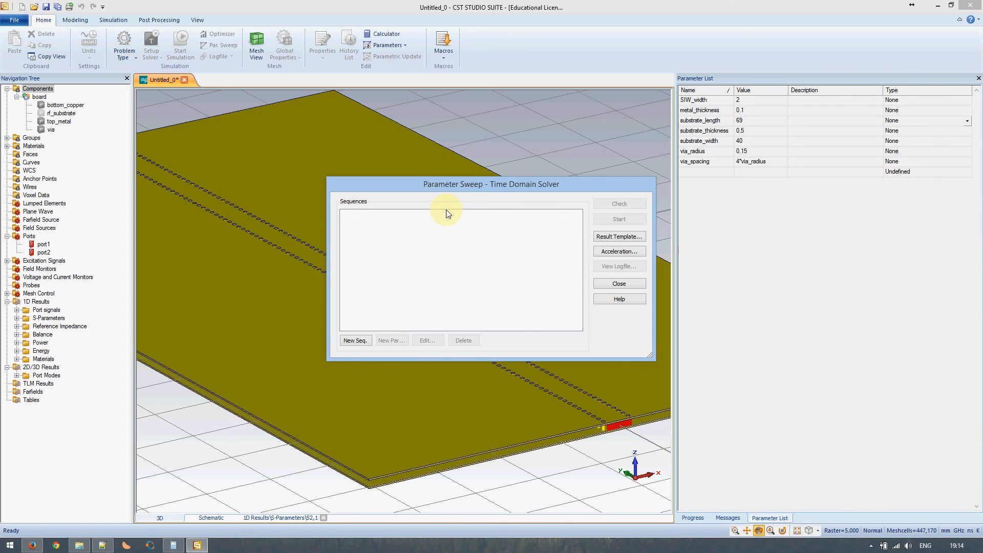
Create Sequence 1 with substrate_thickness as the swept parameter using Arbitrary points
{"action": "left_click", "coordinate": [355, 341]}
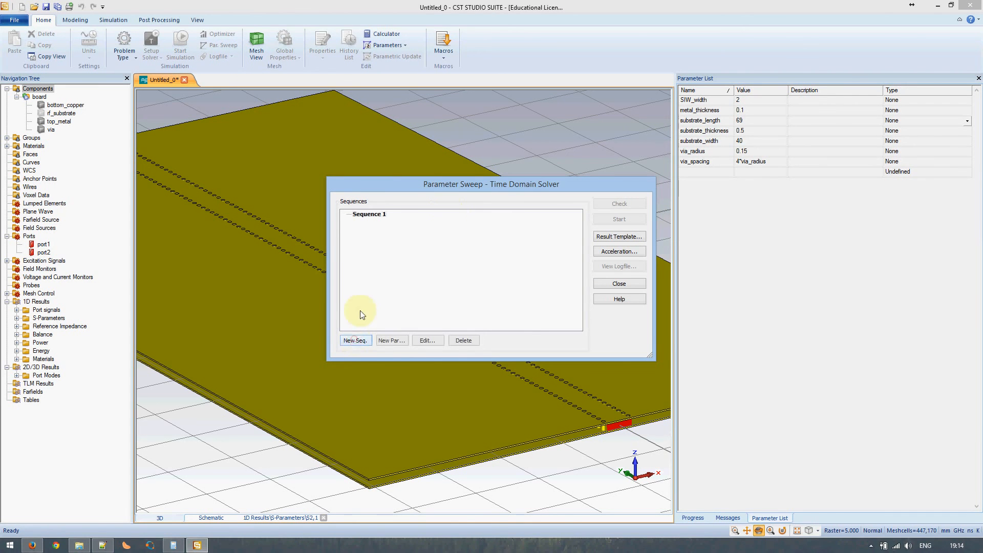
{"action": "left_click", "coordinate": [392, 340]}
{"action": "left_click", "coordinate": [489, 236]}
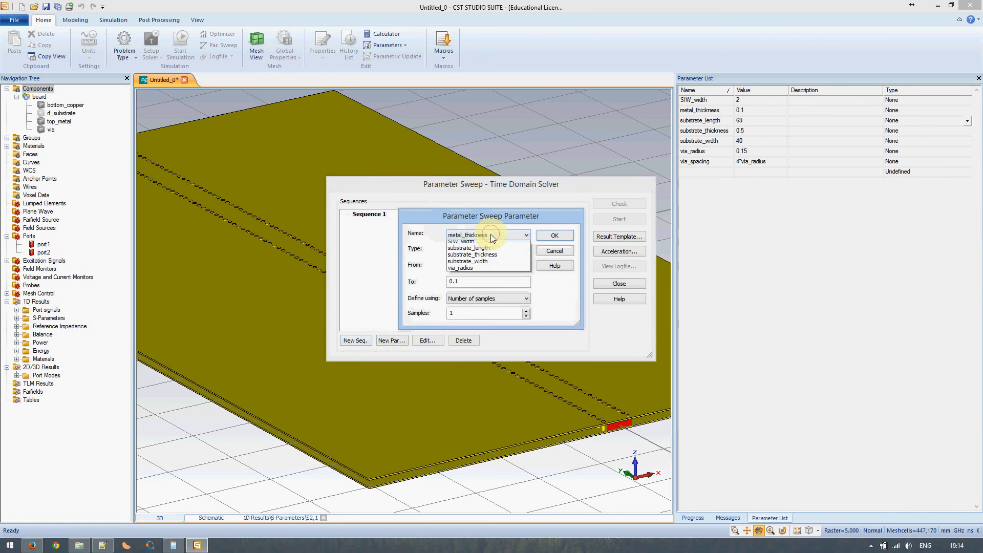
{"action": "left_click", "coordinate": [488, 251]}
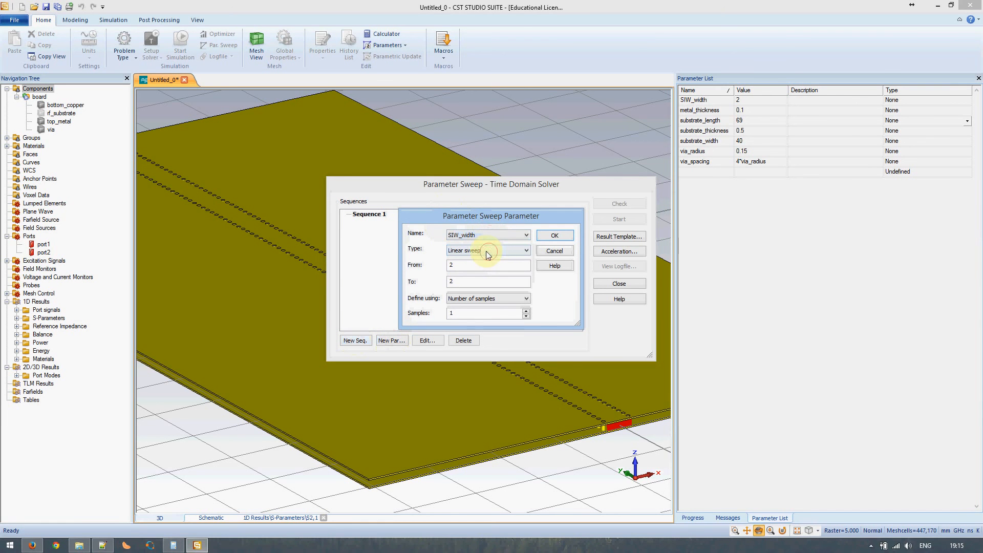
{"action": "left_click", "coordinate": [480, 250]}
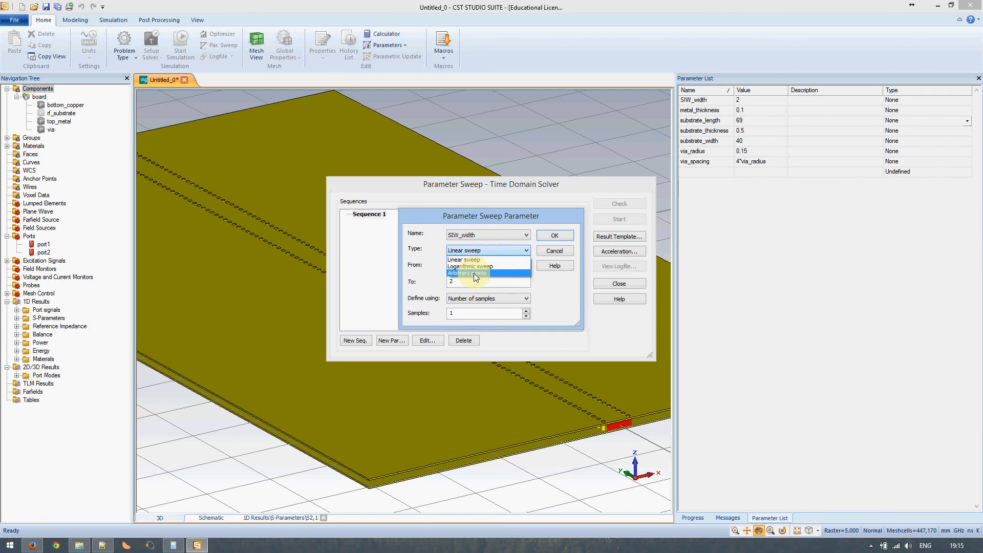
{"action": "left_click", "coordinate": [102, 545]}
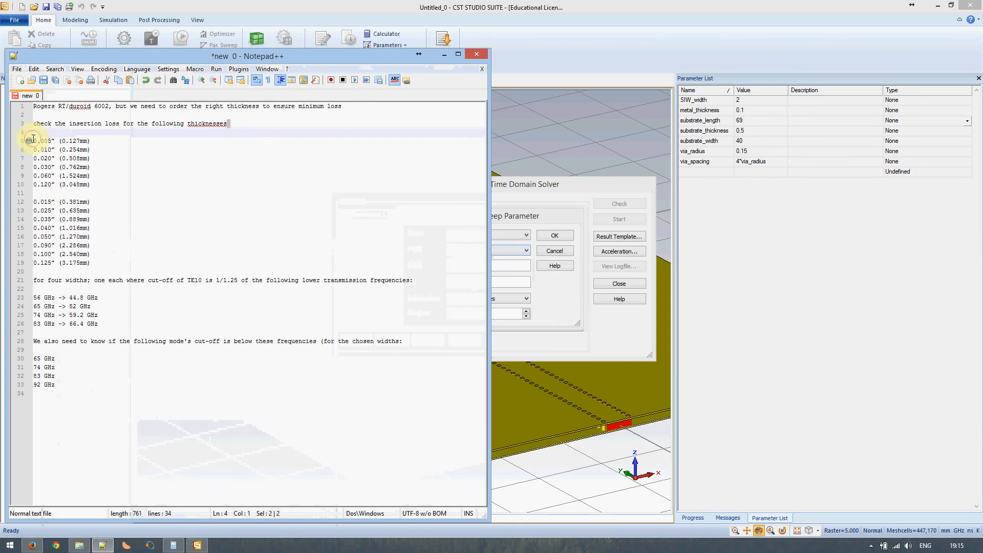
{"action": "left_click_drag", "start_coordinate": [28, 143], "coordinate": [101, 265]}
{"action": "left_click", "coordinate": [583, 225]}
{"action": "left_click", "coordinate": [493, 234]}
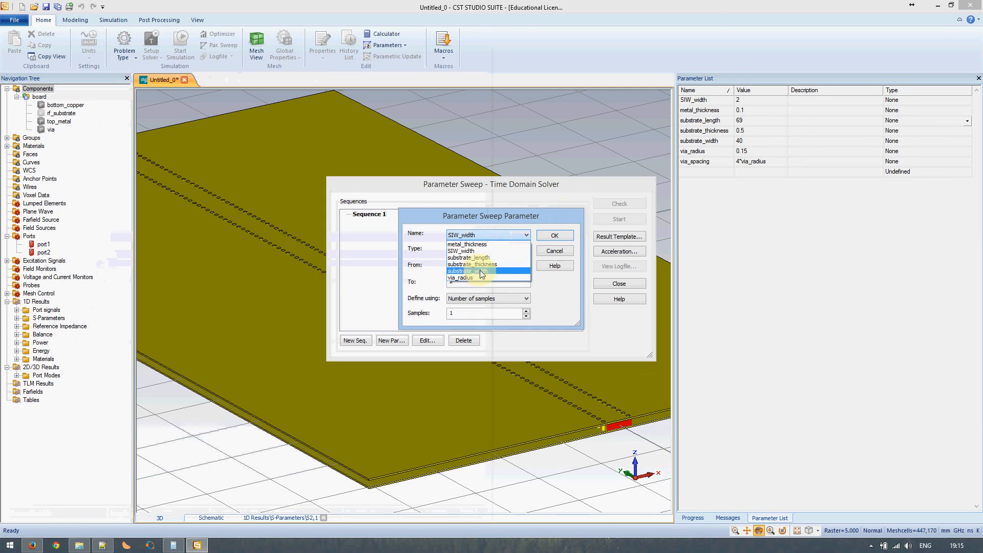
{"action": "left_click", "coordinate": [480, 264]}
{"action": "left_click", "coordinate": [485, 250]}
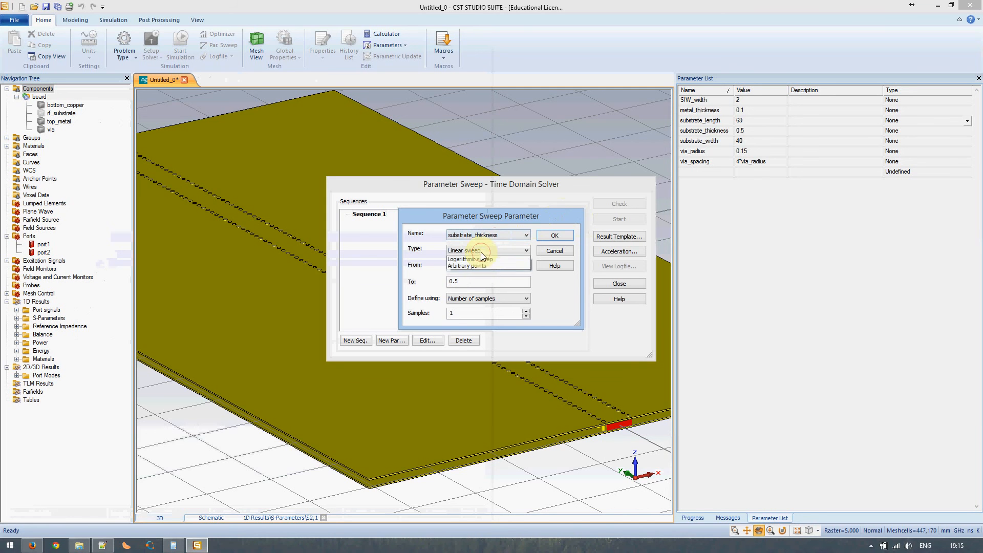
{"action": "left_click", "coordinate": [476, 276]}
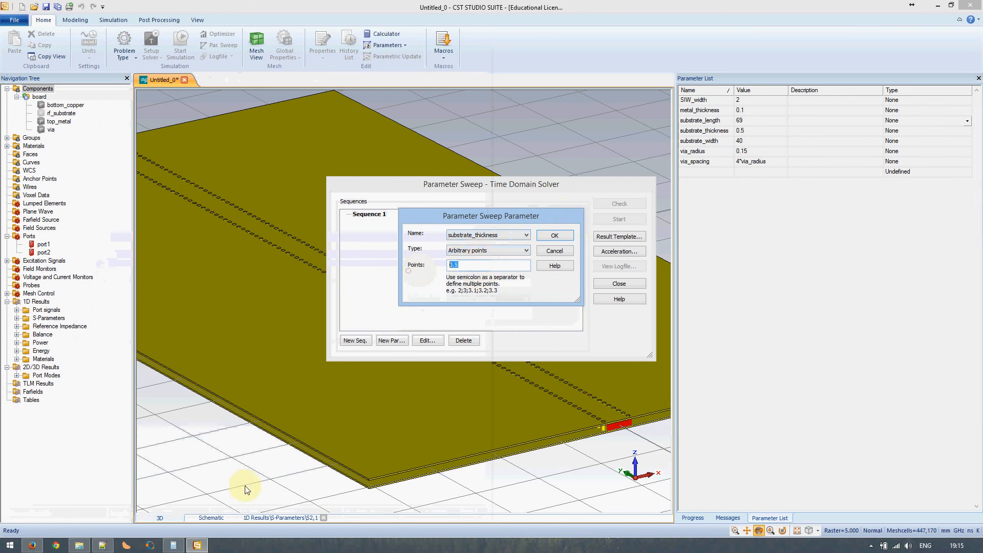
Enter the first sweep points 0.127; 0.254; 0.508 from the thickness notes
{"action": "left_click", "coordinate": [102, 545]}
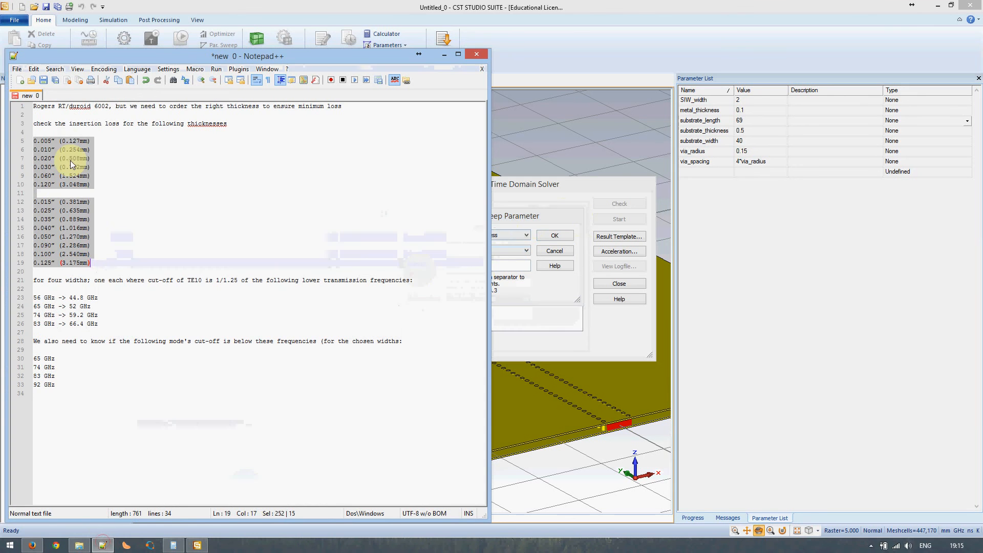
{"action": "left_click", "coordinate": [68, 142]}
{"action": "left_click_drag", "start_coordinate": [64, 140], "coordinate": [87, 140]}
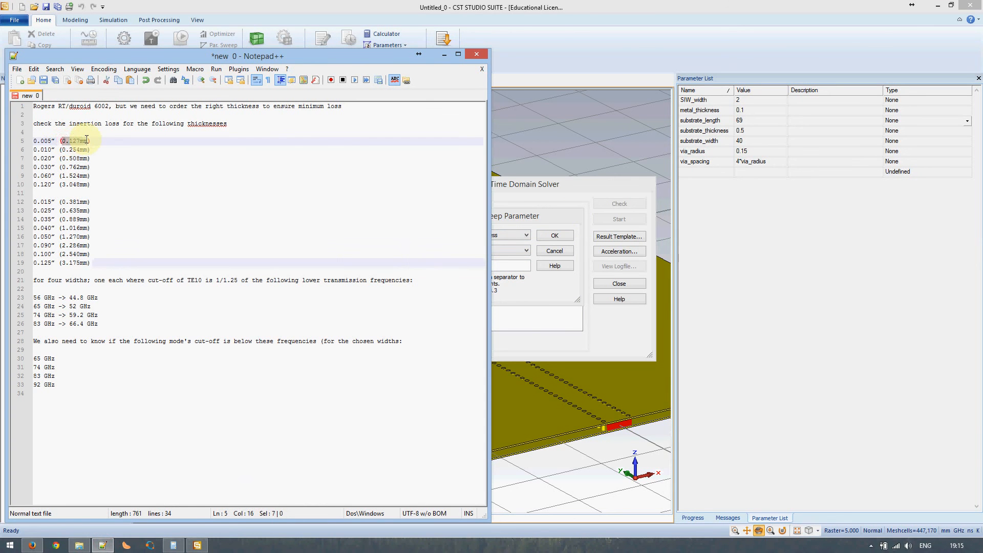
{"action": "left_click", "coordinate": [522, 265]}
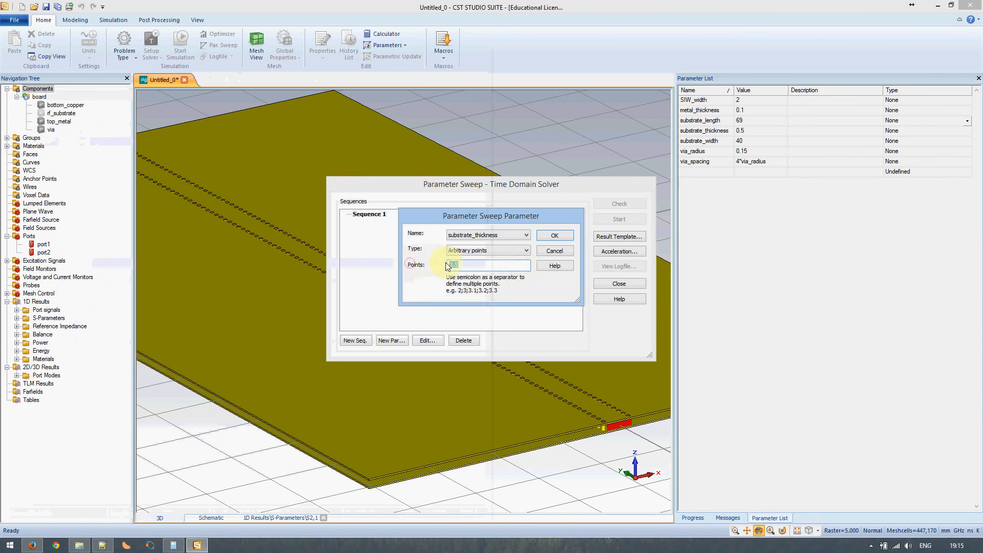
{"action": "type", "text": "0.127"}
{"action": "type", "text": ";"}
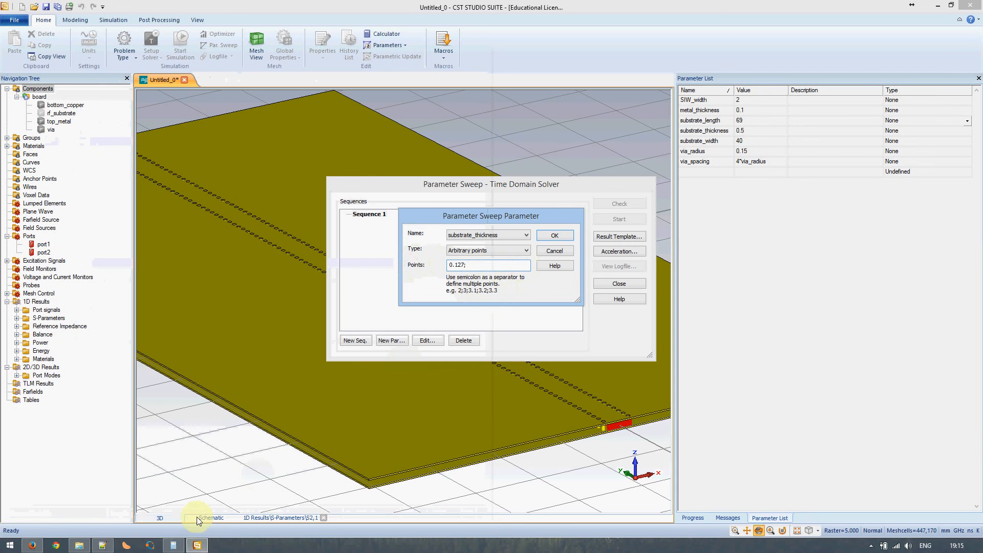
{"action": "left_click", "coordinate": [102, 545]}
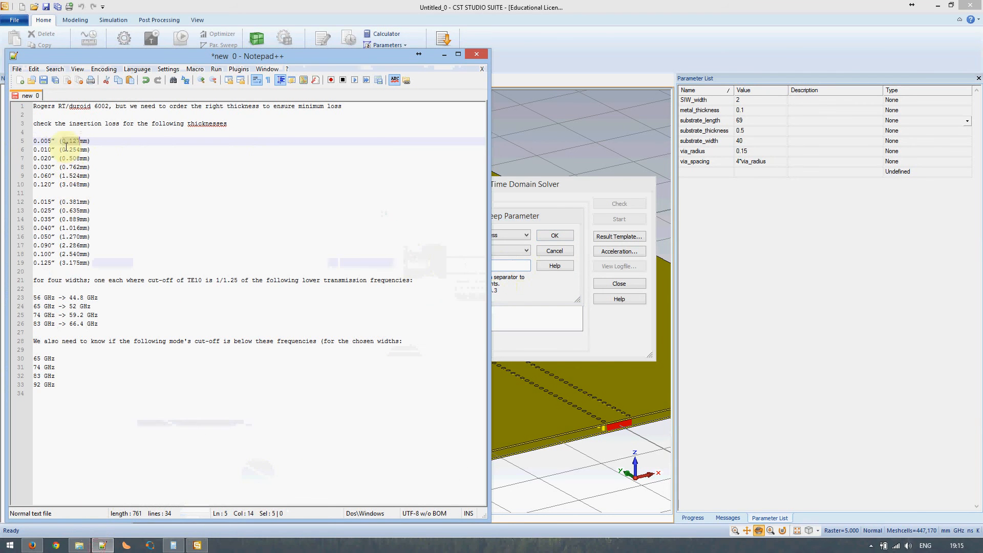
{"action": "left_click_drag", "start_coordinate": [62, 149], "coordinate": [77, 149]}
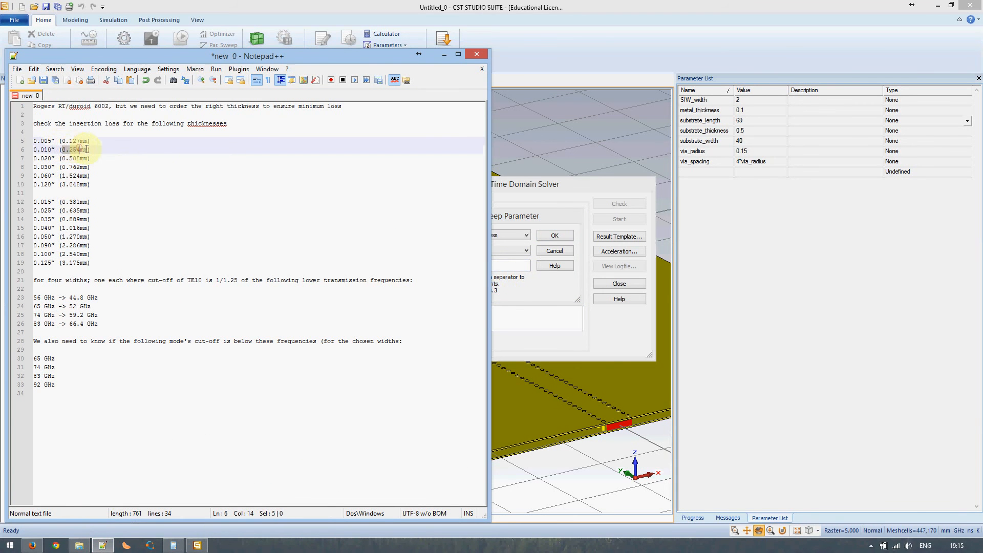
{"action": "left_click", "coordinate": [513, 267]}
{"action": "type", "text": "0.254"}
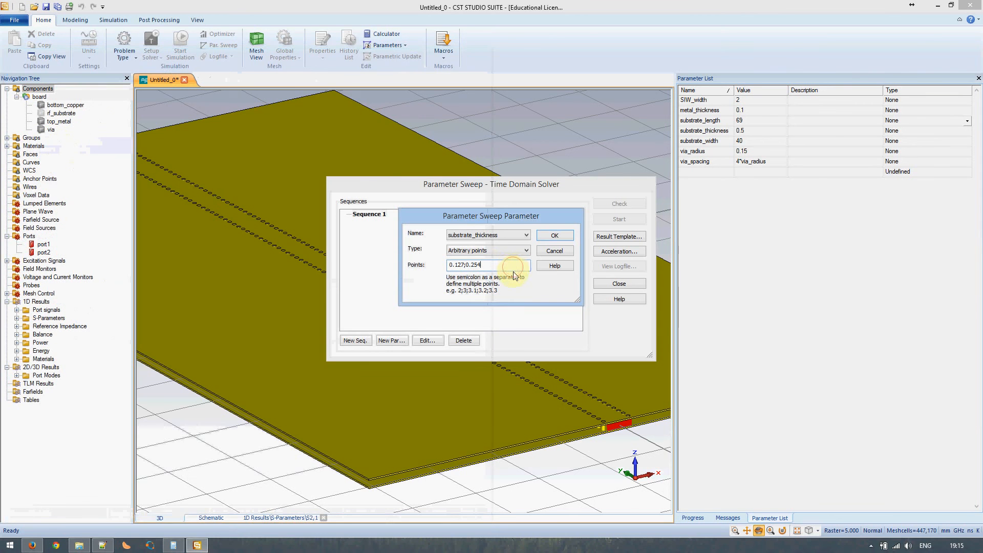
{"action": "type", "text": ";"}
{"action": "left_click", "coordinate": [103, 545]}
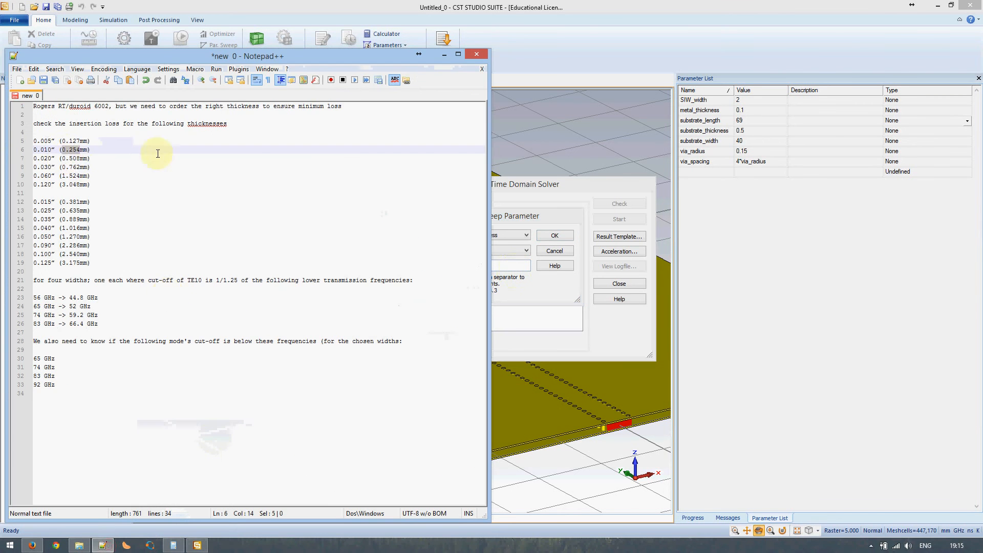
{"action": "left_click_drag", "start_coordinate": [61, 158], "coordinate": [80, 159]}
{"action": "key", "text": "ctrl+c"}
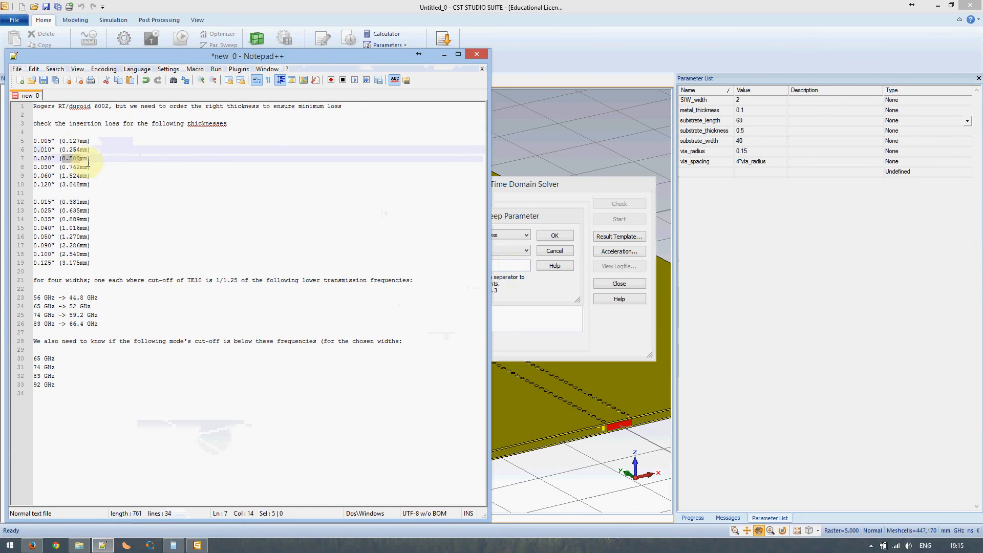
{"action": "left_click", "coordinate": [516, 267]}
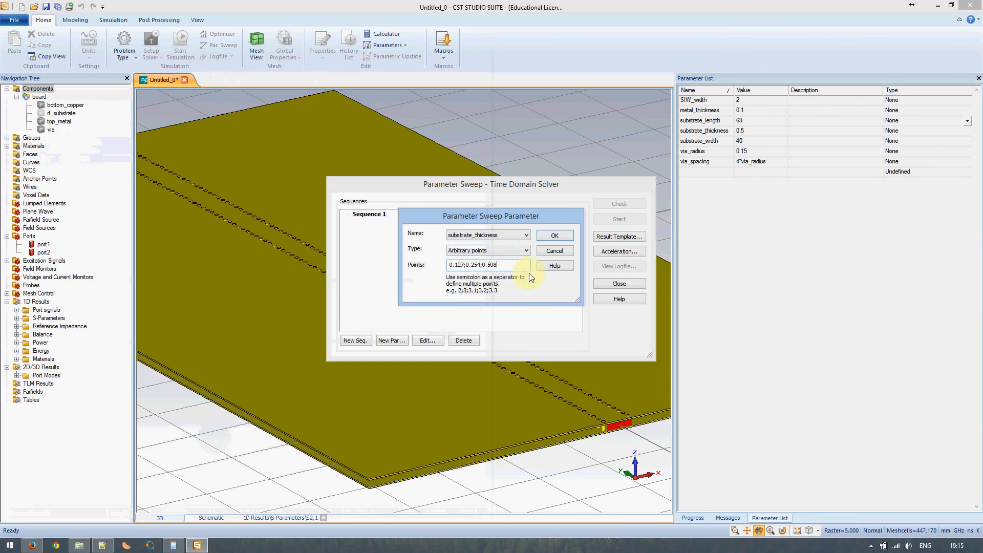
{"action": "key", "text": "ctrl+v"}
{"action": "type", "text": ";"}
Add the remaining points 0.762; 1.524; 3.048 and confirm the six-point sweep with OK
{"action": "left_click", "coordinate": [102, 545]}
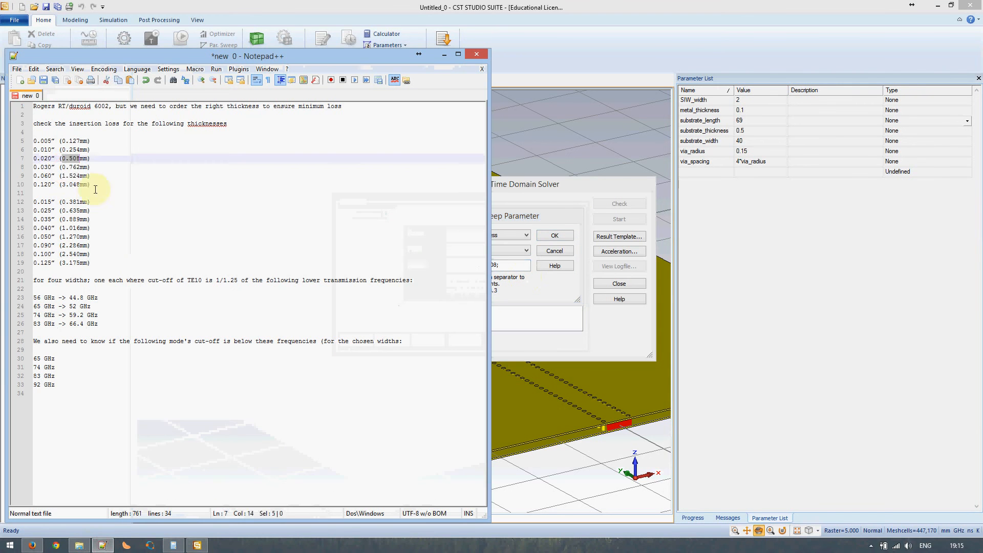
{"action": "left_click_drag", "start_coordinate": [61, 168], "coordinate": [80, 168]}
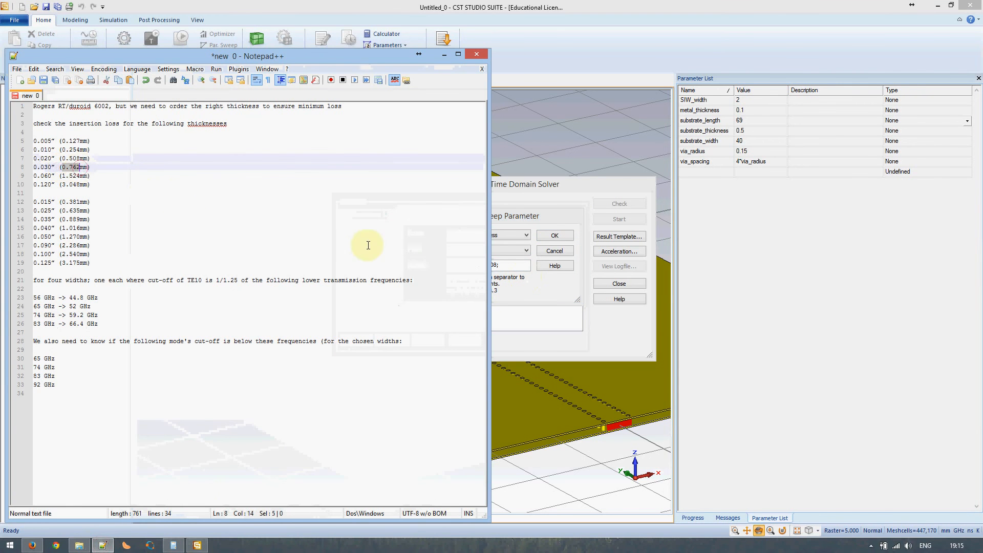
{"action": "key", "text": "ctrl+c"}
{"action": "left_click", "coordinate": [517, 266]}
{"action": "key", "text": "ctrl+v"}
{"action": "type", "text": ";"}
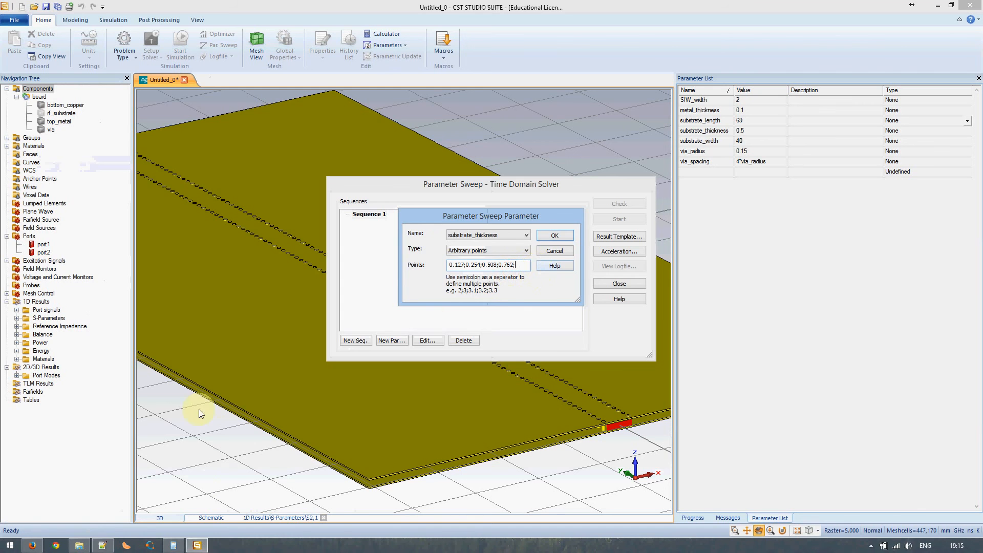
{"action": "left_click", "coordinate": [103, 544]}
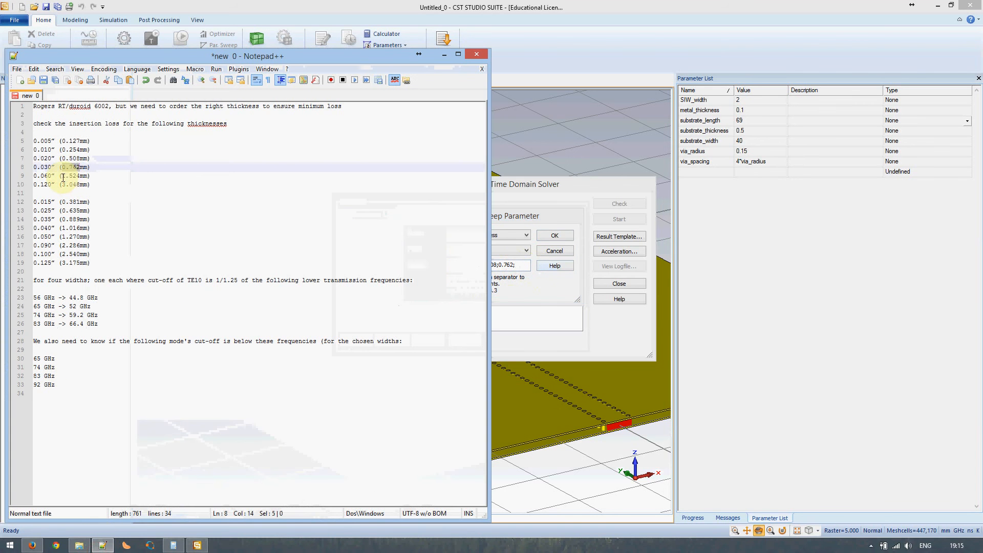
{"action": "left_click_drag", "start_coordinate": [61, 176], "coordinate": [85, 177]}
{"action": "key", "text": "ctrl+c"}
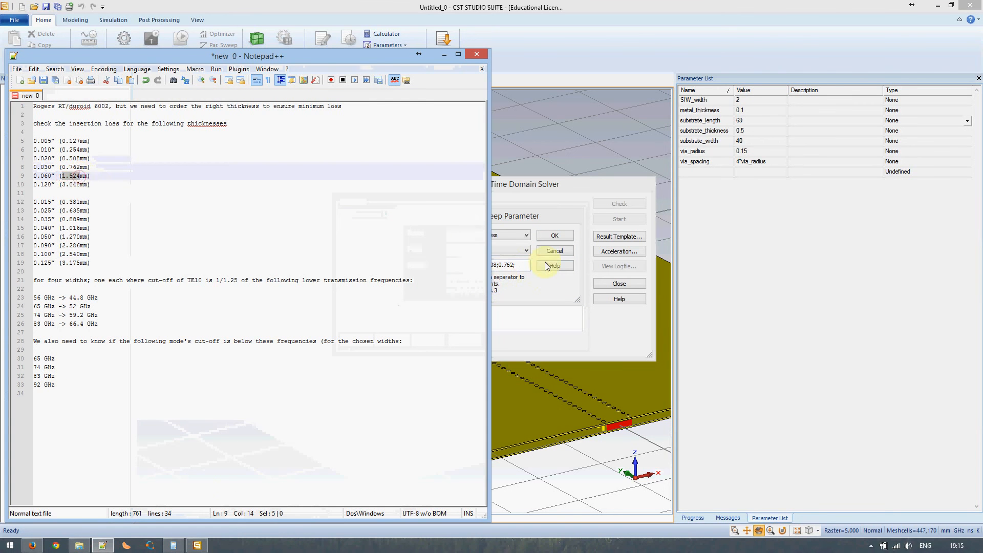
{"action": "left_click", "coordinate": [527, 265]}
{"action": "key", "text": "ctrl+v"}
{"action": "left_click", "coordinate": [102, 545]}
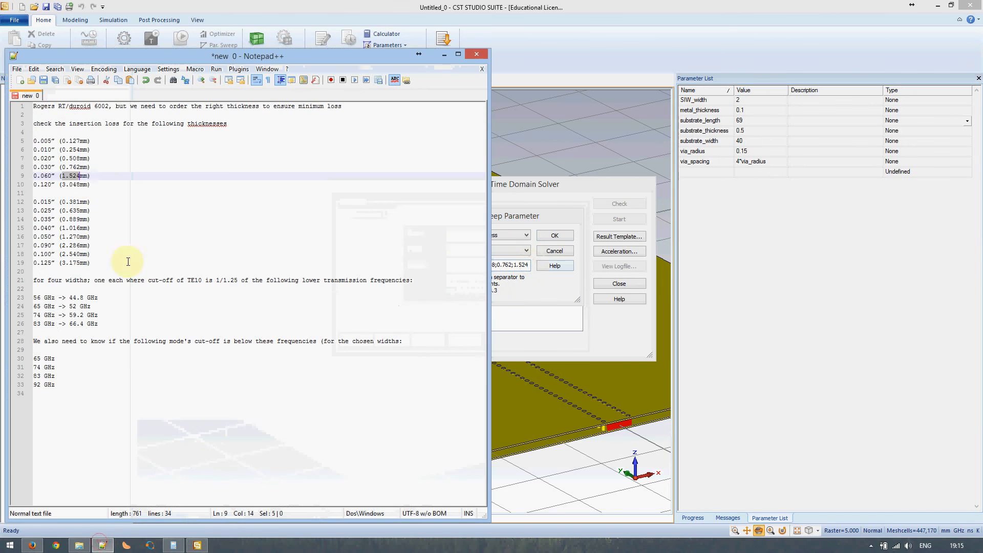
{"action": "mouse_move", "coordinate": [62, 176]}
{"action": "left_mouse_down"}
{"action": "mouse_move", "coordinate": [81, 178]}
{"action": "mouse_move", "coordinate": [62, 185]}
{"action": "left_mouse_up"}
{"action": "key", "text": "ctrl+c"}
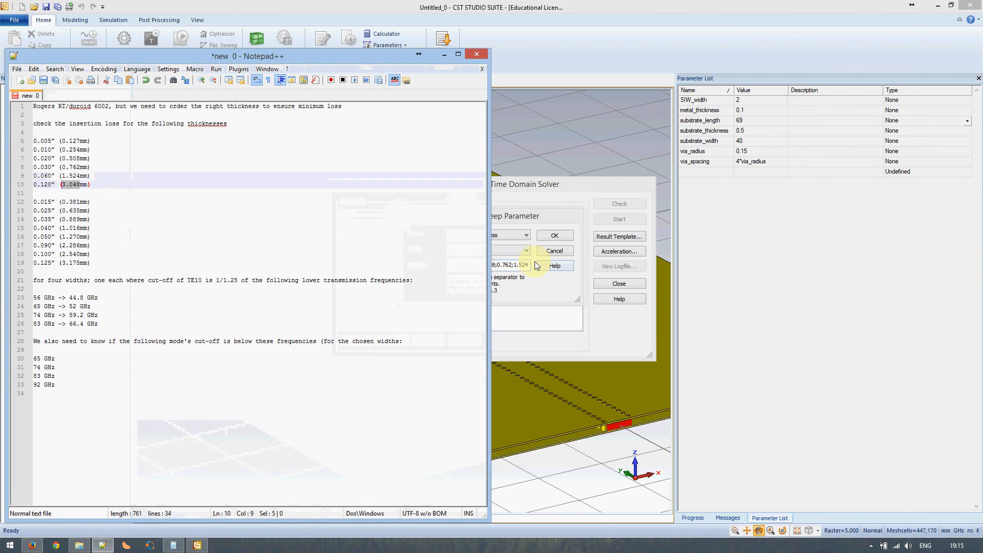
{"action": "left_click", "coordinate": [527, 265]}
{"action": "type", "text": ";0.254;0.50"}
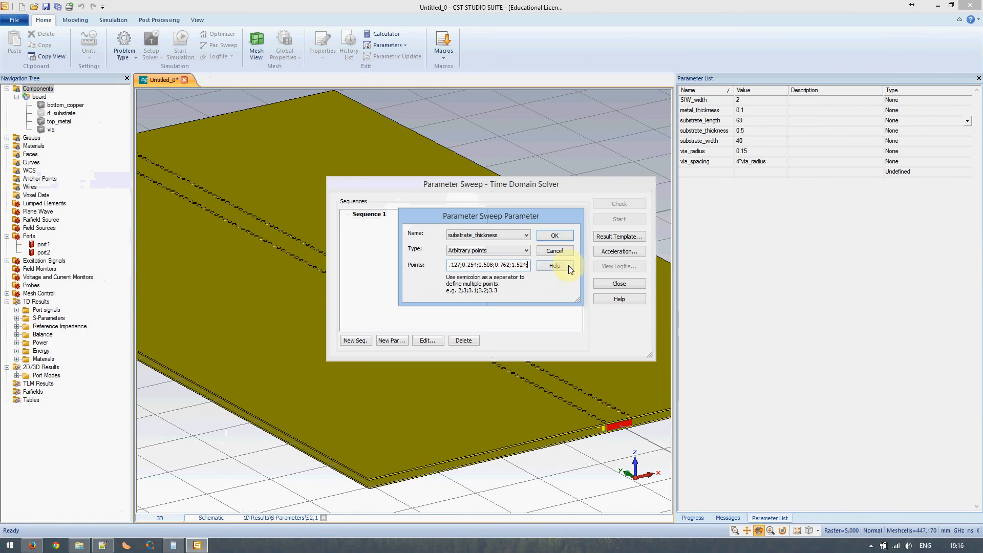
{"action": "key", "text": "ctrl+v"}
{"action": "left_click", "coordinate": [555, 235]}
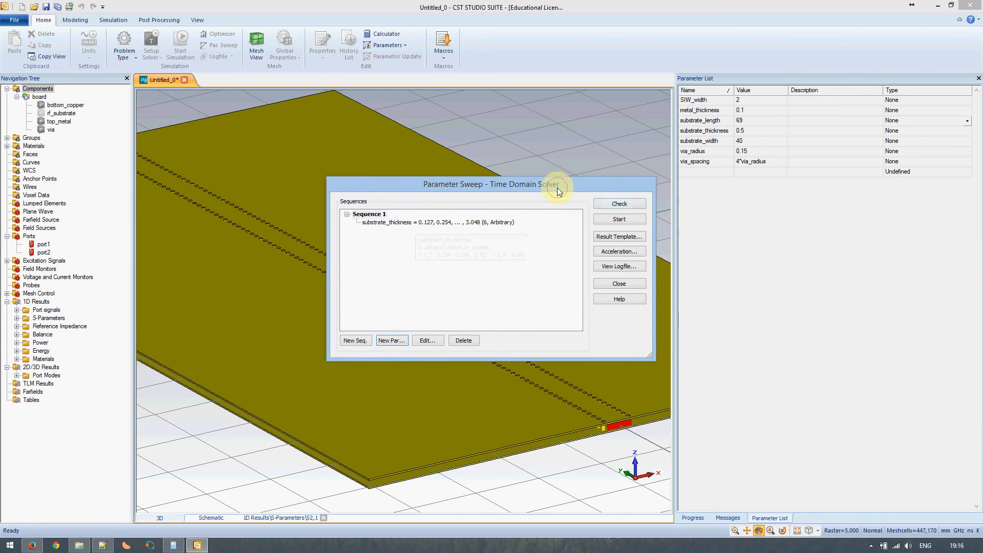
{"action": "left_click_drag", "start_coordinate": [557, 188], "coordinate": [811, 214]}
Check the sweep, delete current results, close the dialog, and show the parametric S-parameter dB plot
{"action": "left_click", "coordinate": [875, 231]}
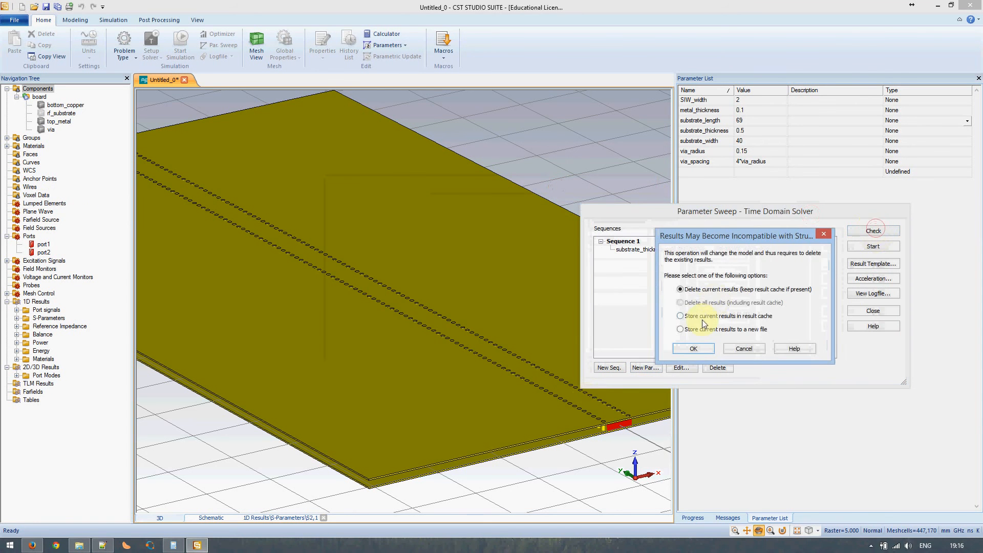
{"action": "left_click", "coordinate": [697, 347]}
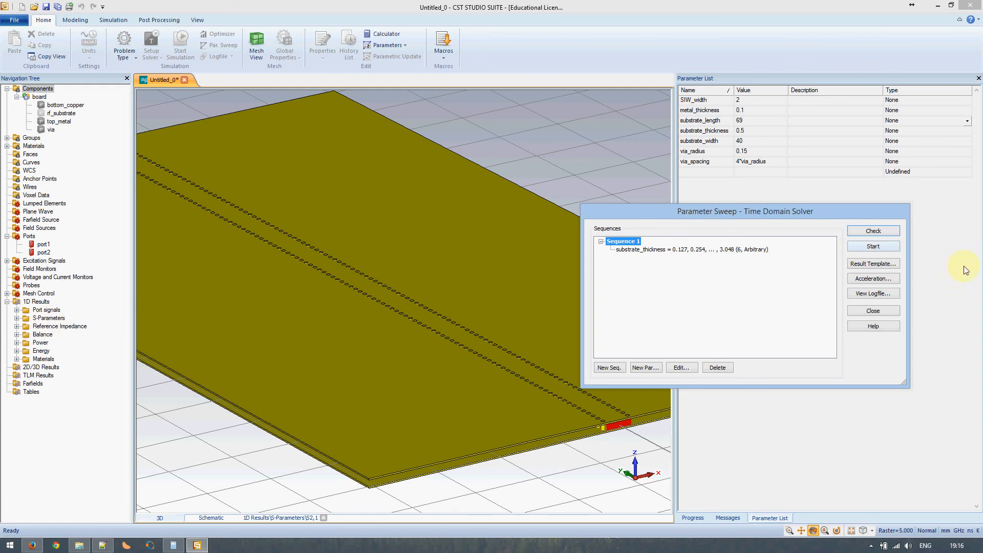
{"action": "left_click", "coordinate": [872, 311]}
{"action": "left_click", "coordinate": [26, 316]}
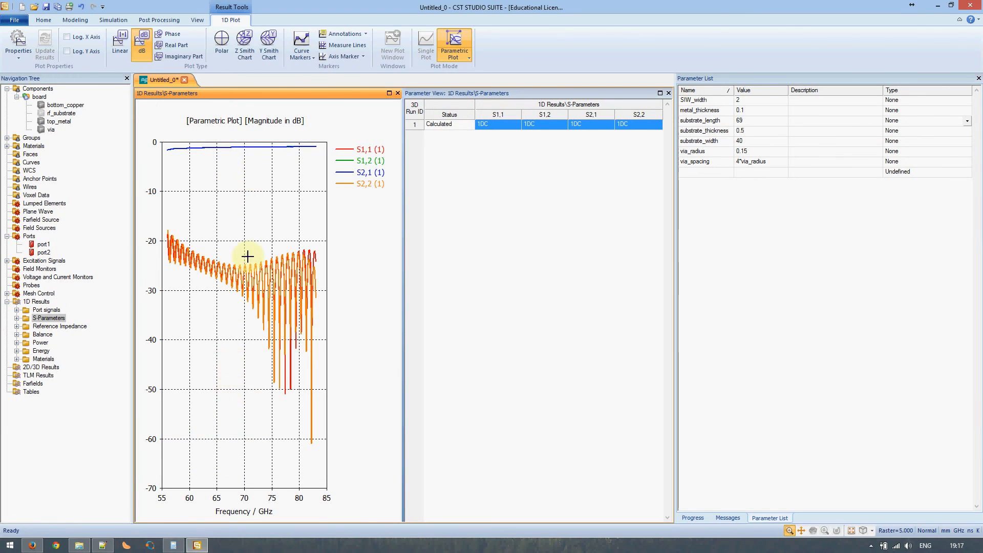
Go back to the Components 3D board view and maximize it
{"action": "left_click", "coordinate": [45, 19]}
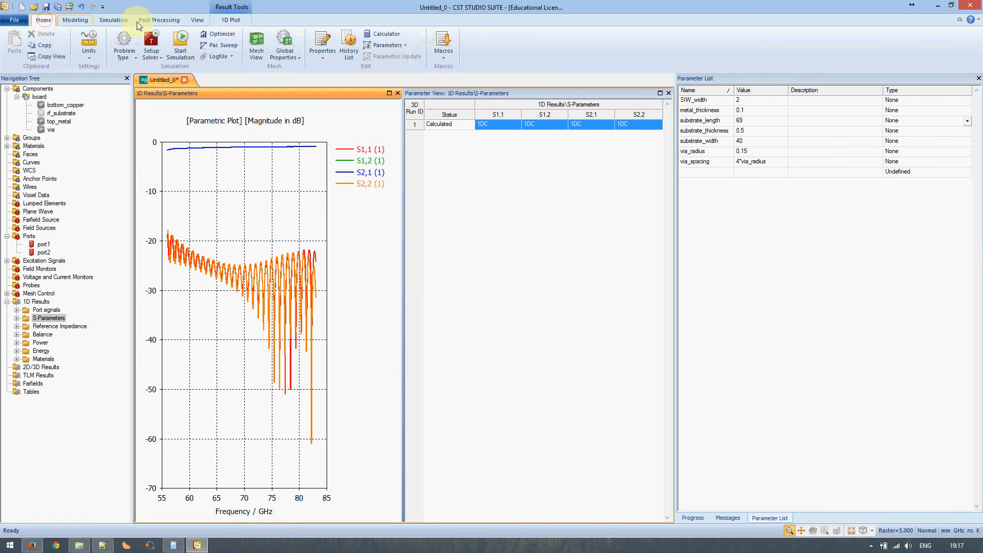
{"action": "left_click", "coordinate": [156, 19]}
{"action": "left_click", "coordinate": [38, 89]}
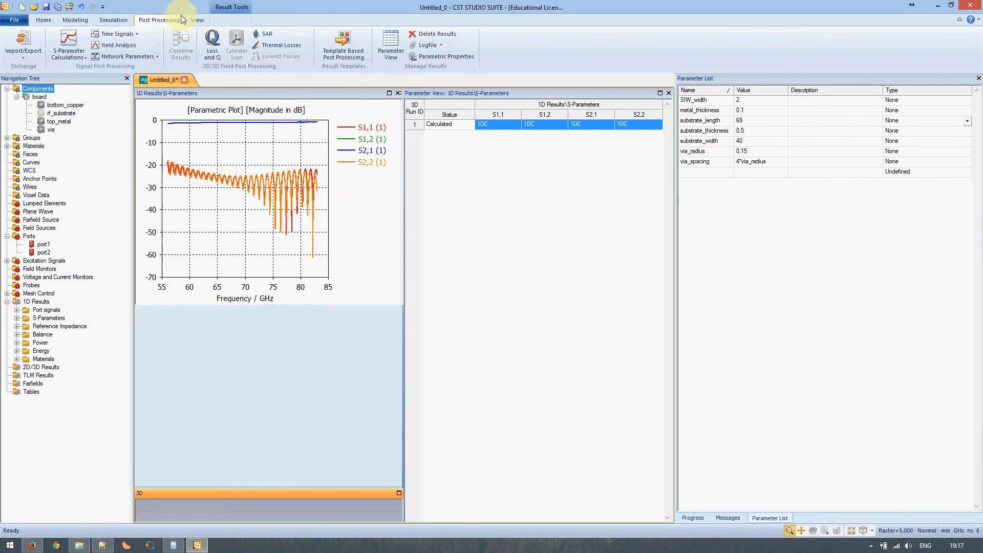
{"action": "left_click", "coordinate": [397, 493]}
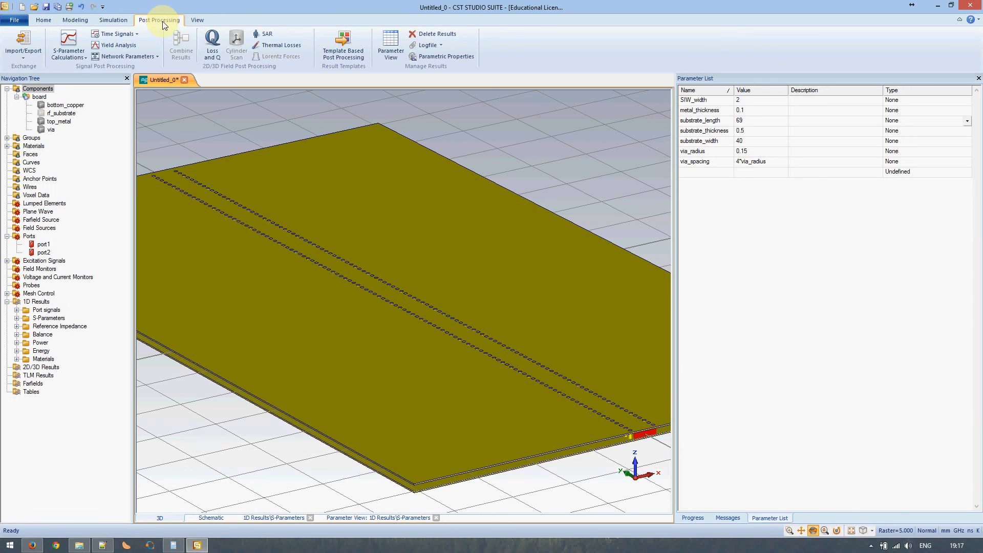
Open Template Based Post Processing and move the dialog to the centre
{"action": "left_click", "coordinate": [27, 53]}
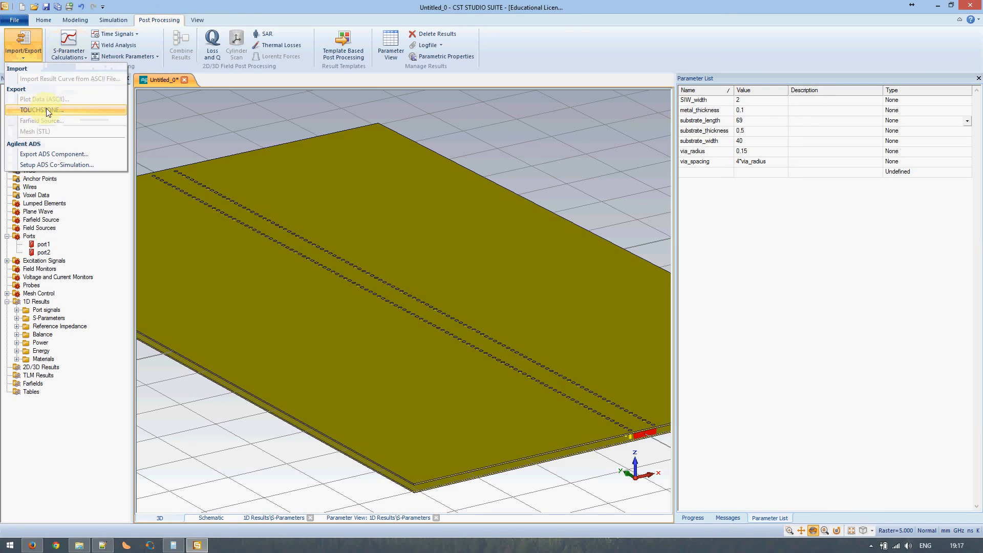
{"action": "left_click", "coordinate": [23, 58]}
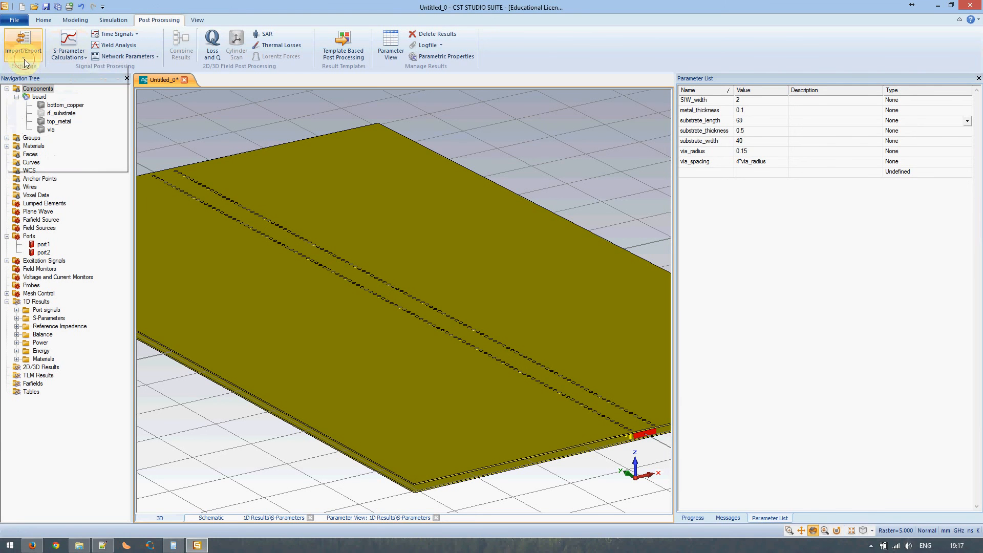
{"action": "left_click", "coordinate": [346, 35]}
{"action": "left_click_drag", "start_coordinate": [817, 27], "coordinate": [385, 128]}
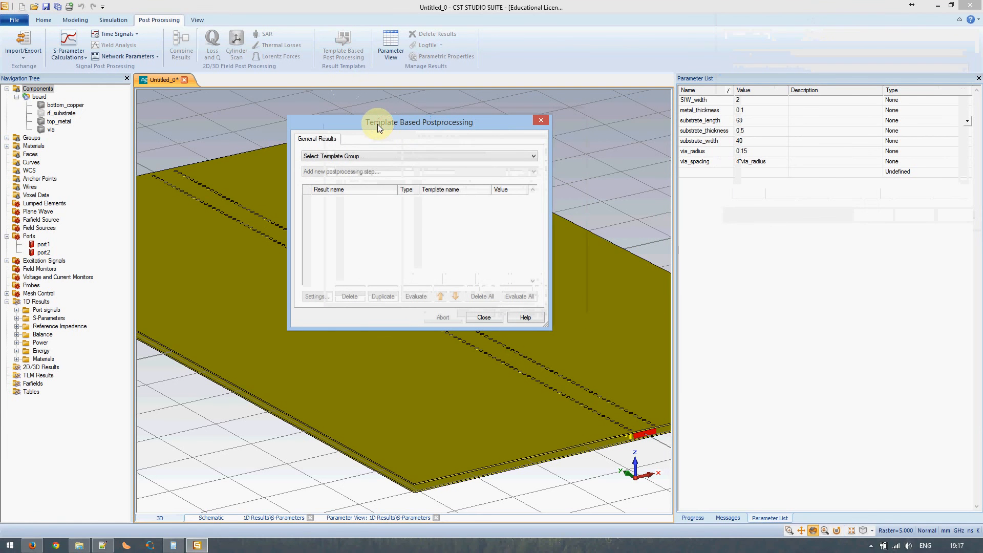
Add an S-Parameters Touchstone Export step keeping 101 samples and 50 Ohm impedance
{"action": "left_click", "coordinate": [360, 157]}
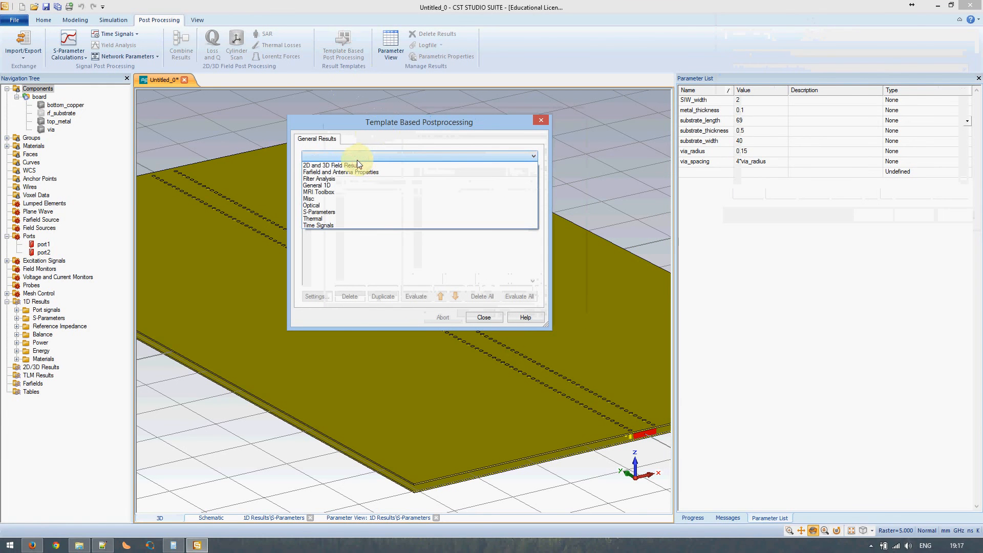
{"action": "left_click", "coordinate": [329, 212]}
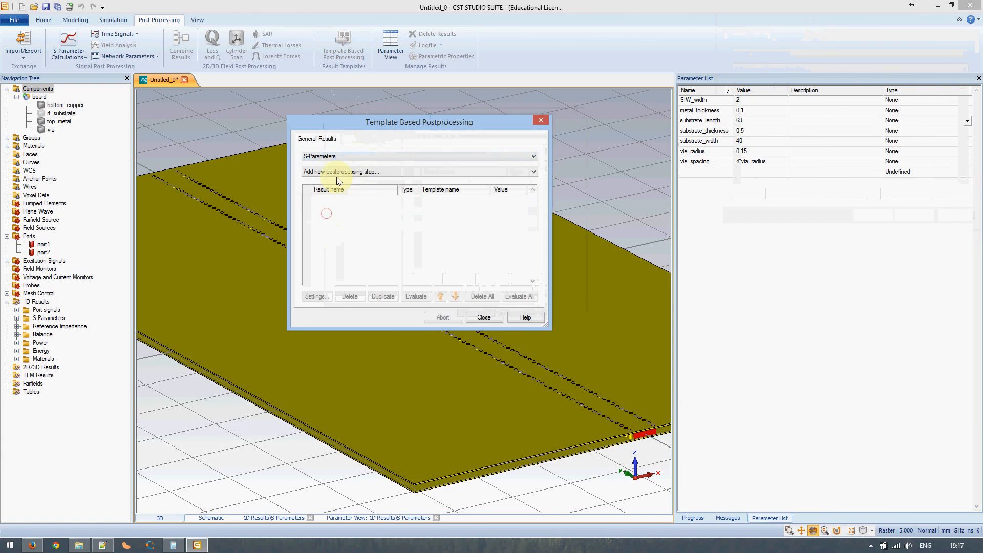
{"action": "left_click", "coordinate": [340, 170]}
{"action": "left_click", "coordinate": [338, 184]}
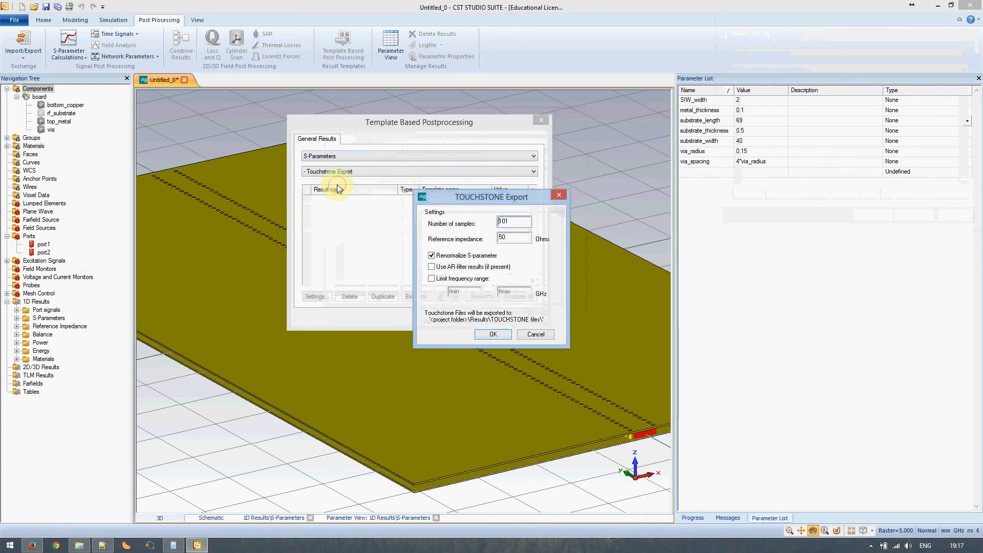
{"action": "left_click", "coordinate": [514, 221]}
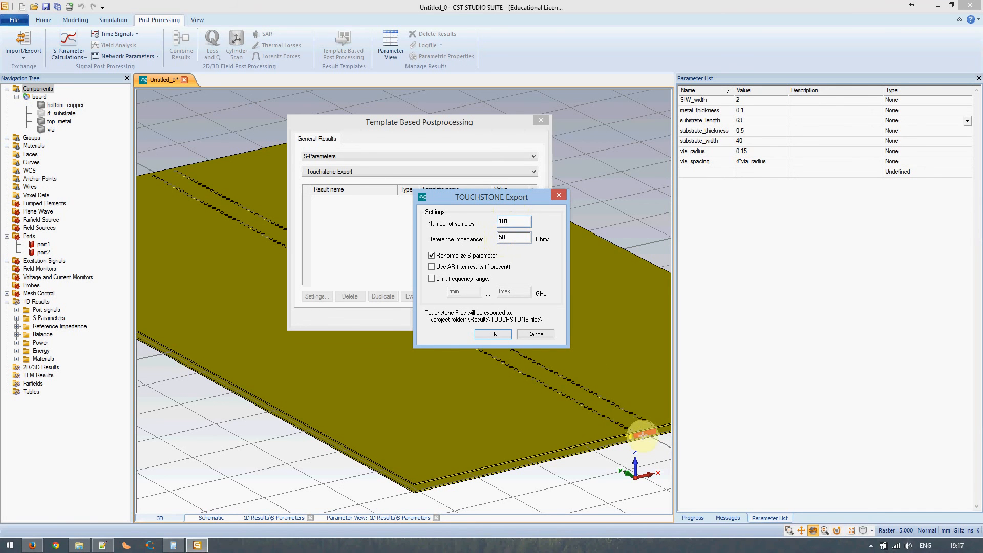
{"action": "left_click", "coordinate": [493, 334]}
{"action": "left_click", "coordinate": [484, 318]}
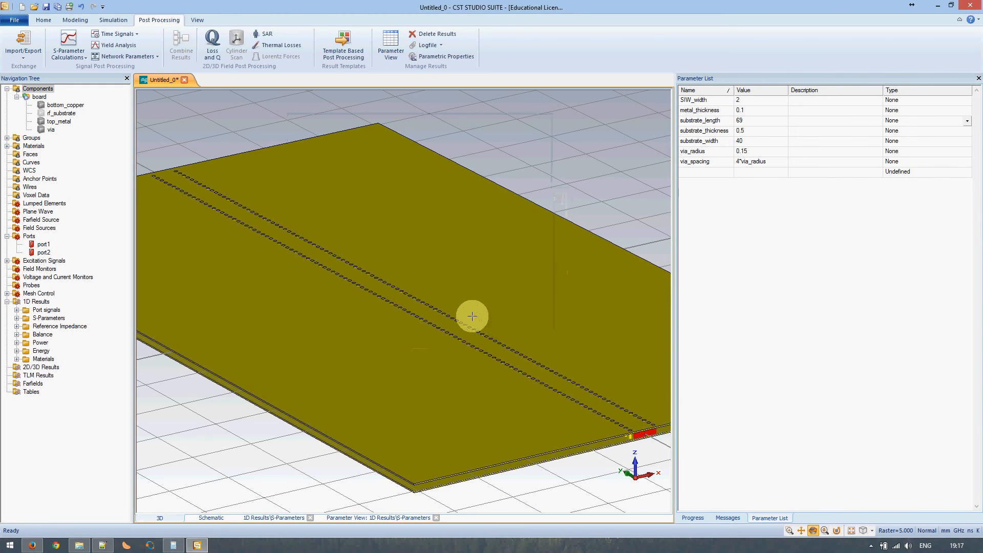
Verify the Touchstone step in post-processing, return to the 3D board, and open File Explorer
{"action": "left_click", "coordinate": [45, 328]}
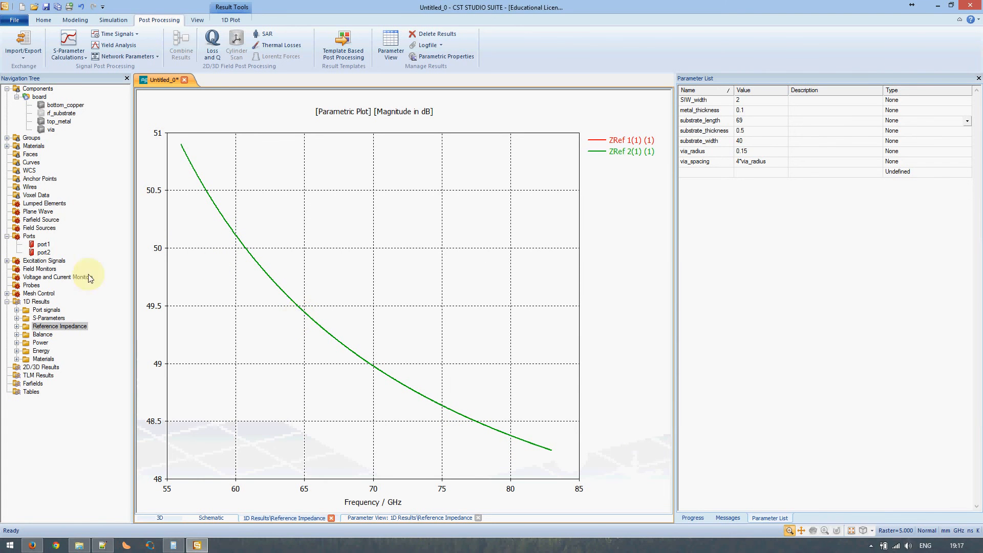
{"action": "left_click", "coordinate": [36, 301]}
{"action": "left_click", "coordinate": [39, 89]}
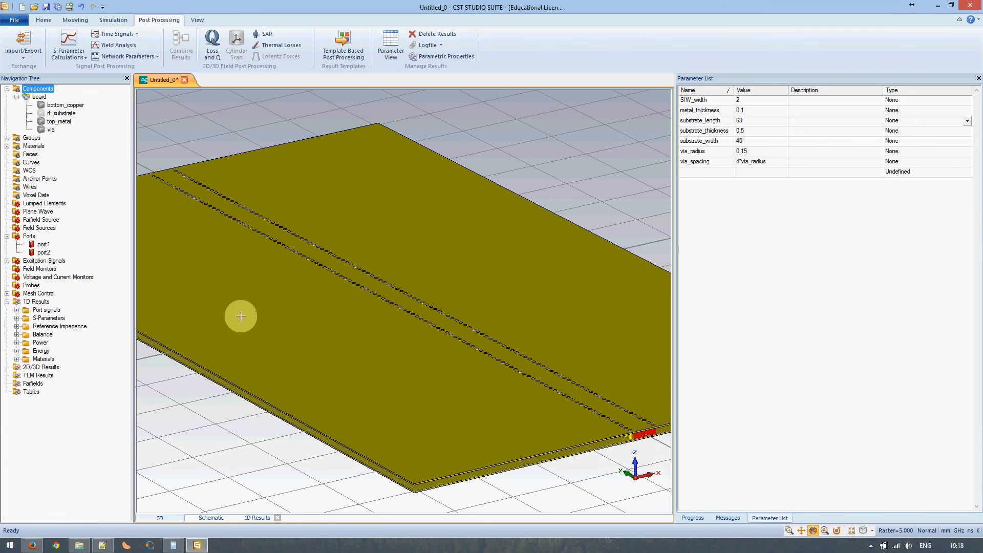
{"action": "left_click", "coordinate": [348, 51]}
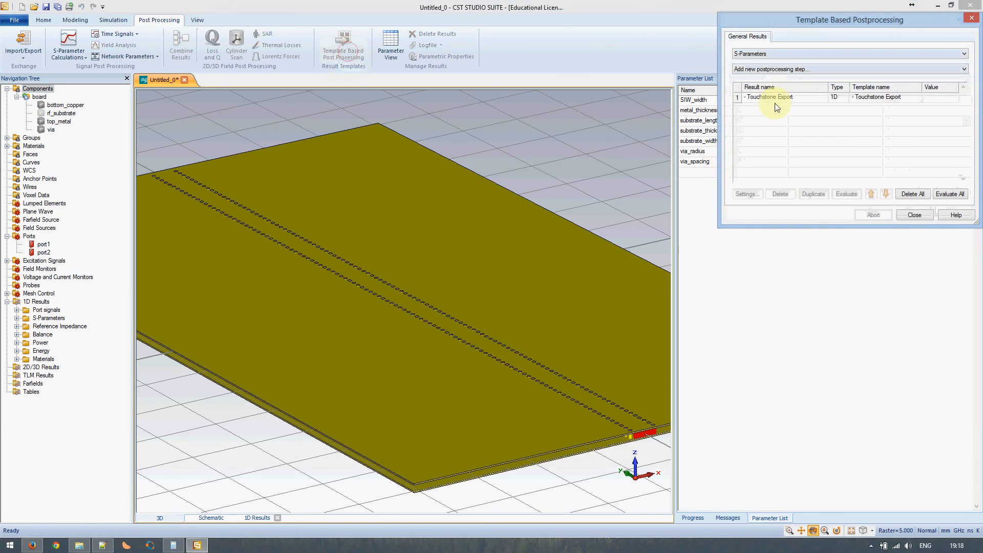
{"action": "left_click", "coordinate": [924, 213]}
{"action": "left_click", "coordinate": [33, 19]}
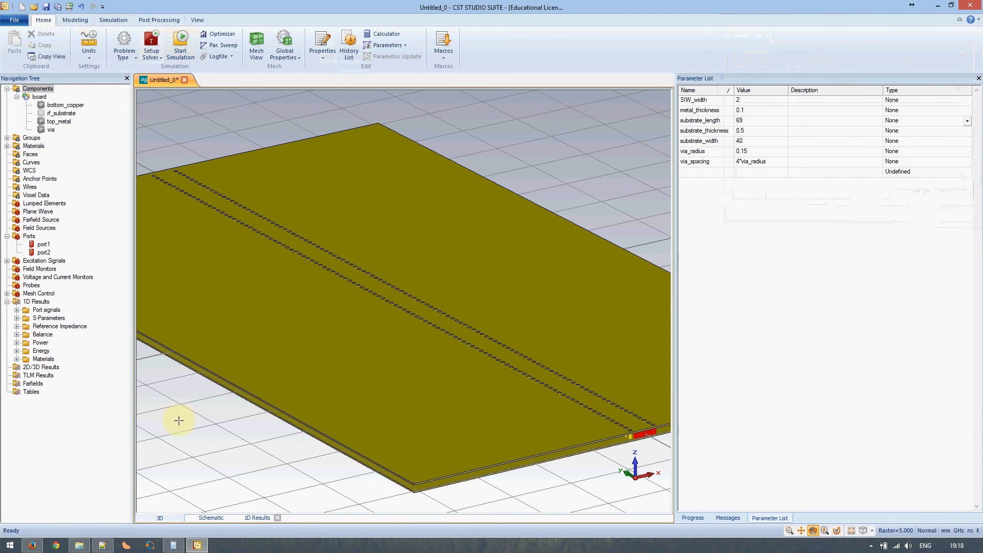
{"action": "mouse_move", "coordinate": [80, 548]}
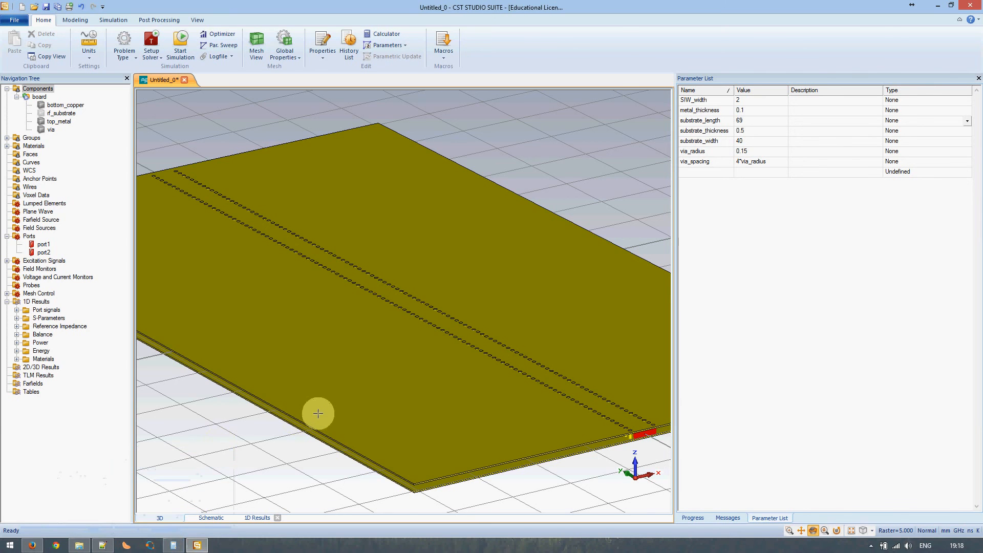
{"action": "key", "text": "super+e"}
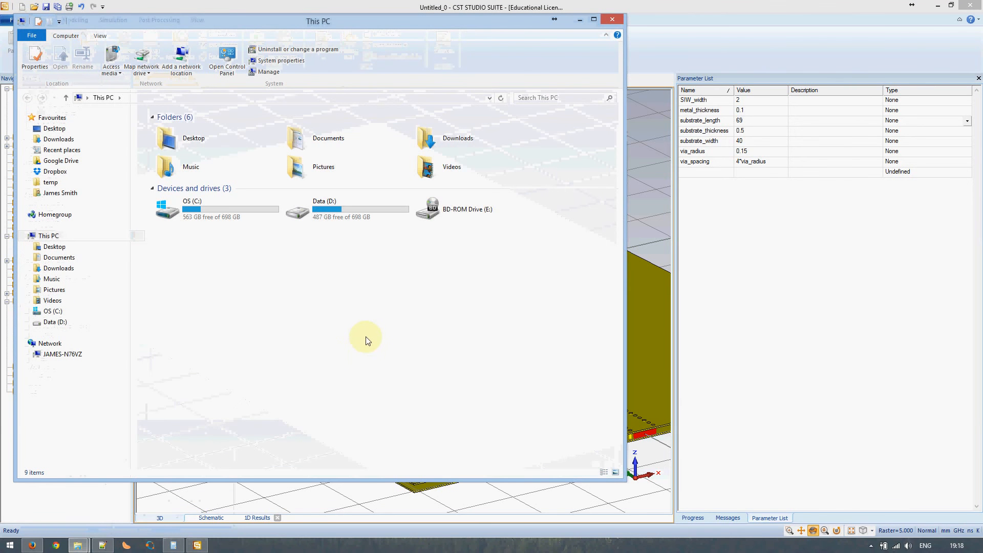
Use Save As to store the project on the Desktop under the name SIW_duroid6002_56ghz
{"action": "left_click", "coordinate": [579, 20]}
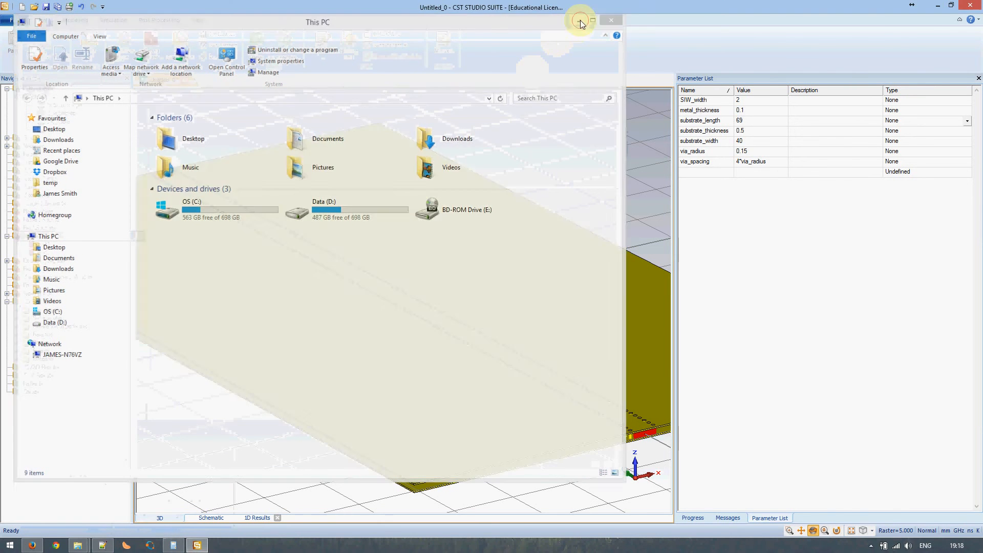
{"action": "left_click", "coordinate": [46, 6]}
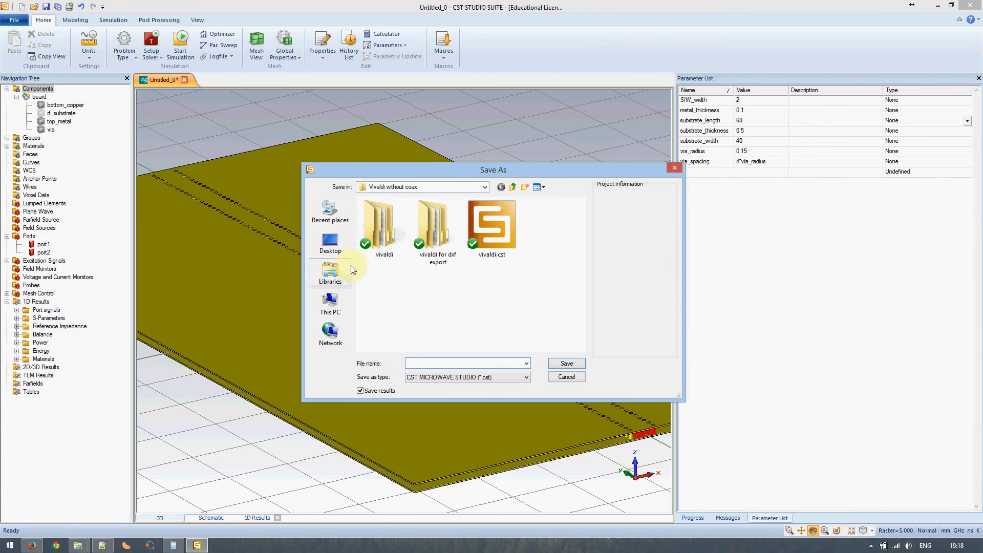
{"action": "left_click", "coordinate": [336, 232]}
{"action": "left_click", "coordinate": [418, 364]}
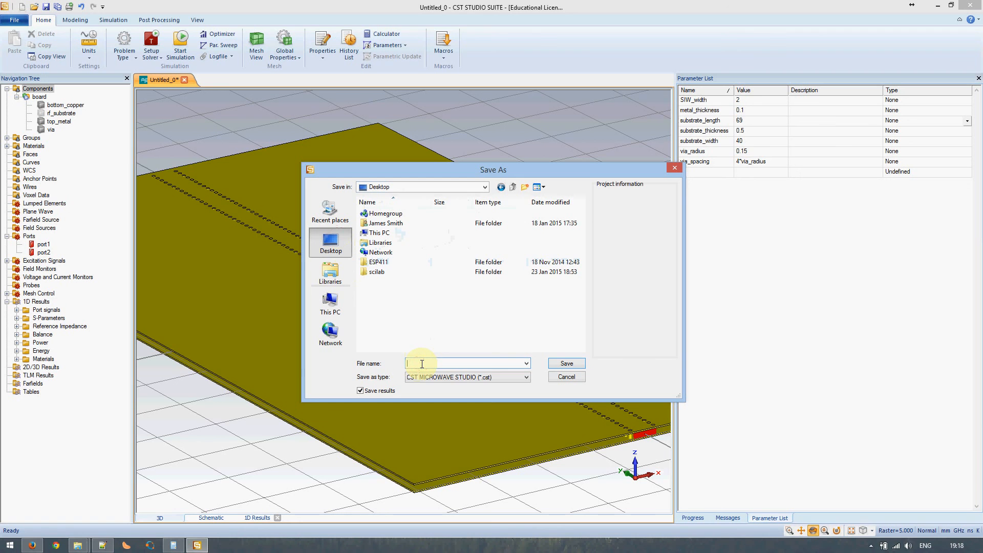
{"action": "type", "text": "test1"}
{"action": "type", "text": "SIW_duroid6002_56ghz"}
{"action": "key", "text": "Return"}
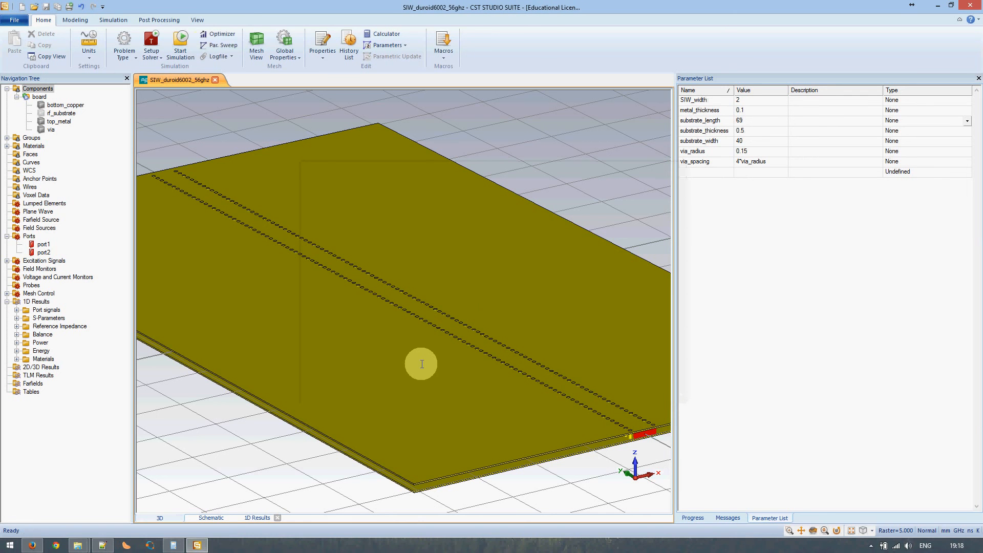
Start the simulation and browse to the Desktop in File Explorer
{"action": "left_click", "coordinate": [179, 41]}
{"action": "left_click", "coordinate": [566, 198]}
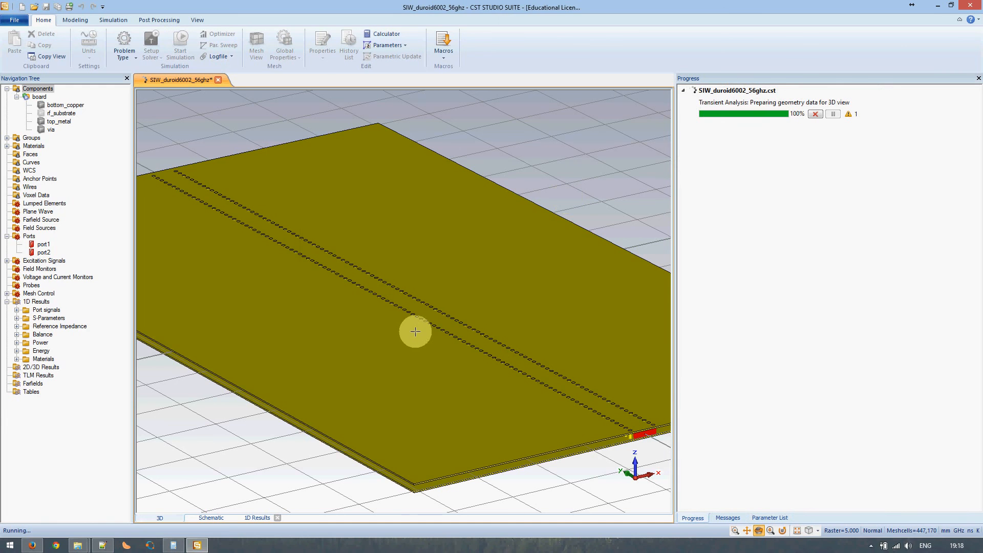
{"action": "key", "text": "super+e"}
{"action": "left_click", "coordinate": [69, 143]}
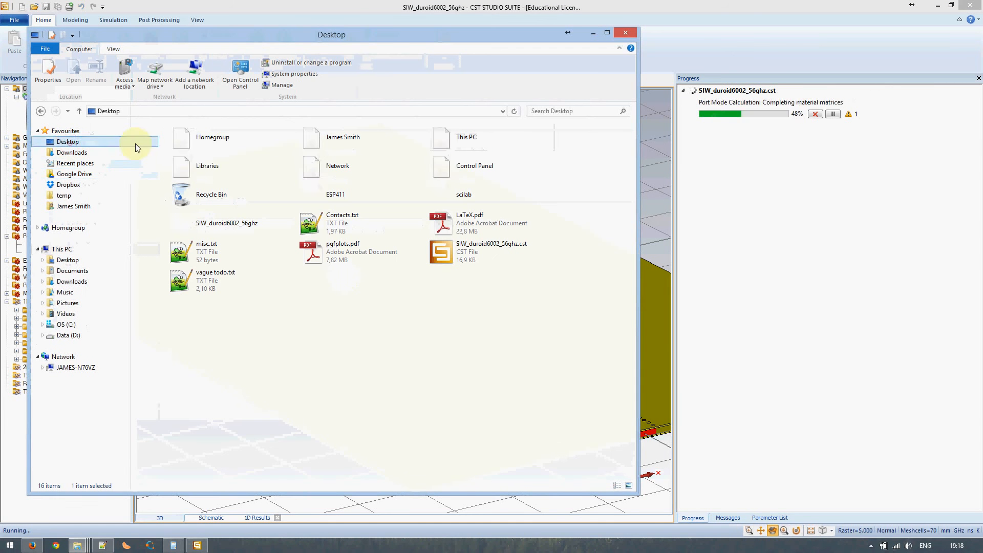
{"action": "left_click", "coordinate": [364, 204]}
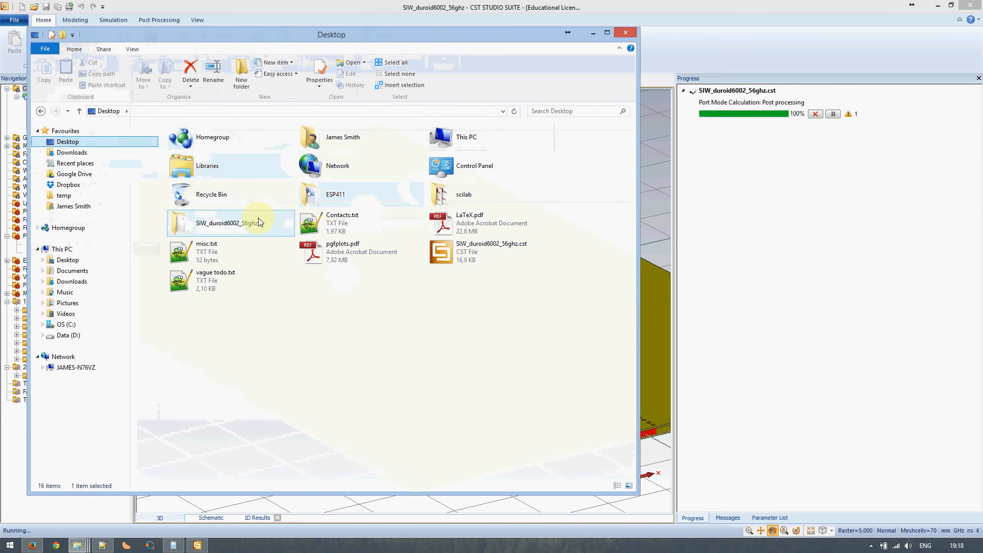
Open the SIW_duroid6002_56ghz project folder and its Result subfolder to inspect the outputs
{"action": "left_click", "coordinate": [480, 250]}
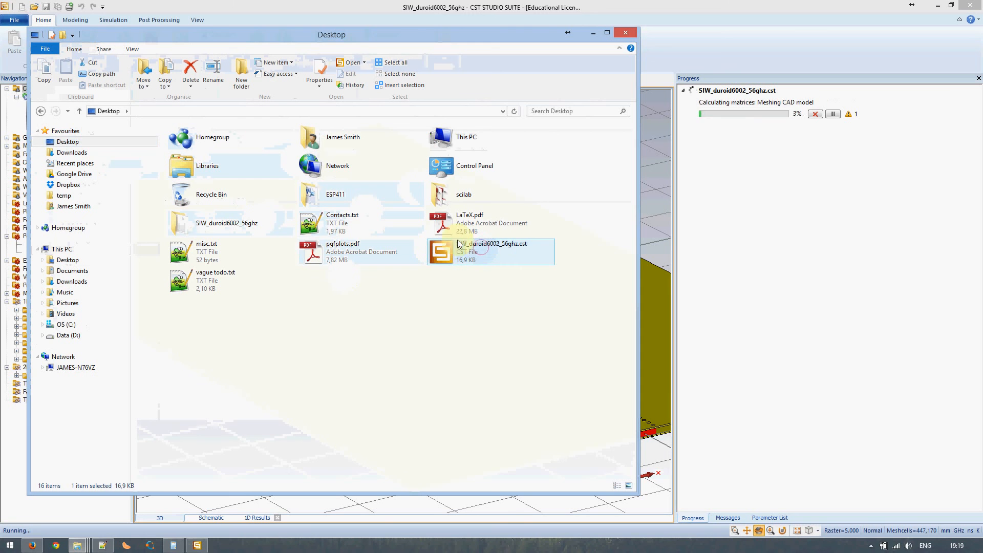
{"action": "left_click", "coordinate": [204, 230]}
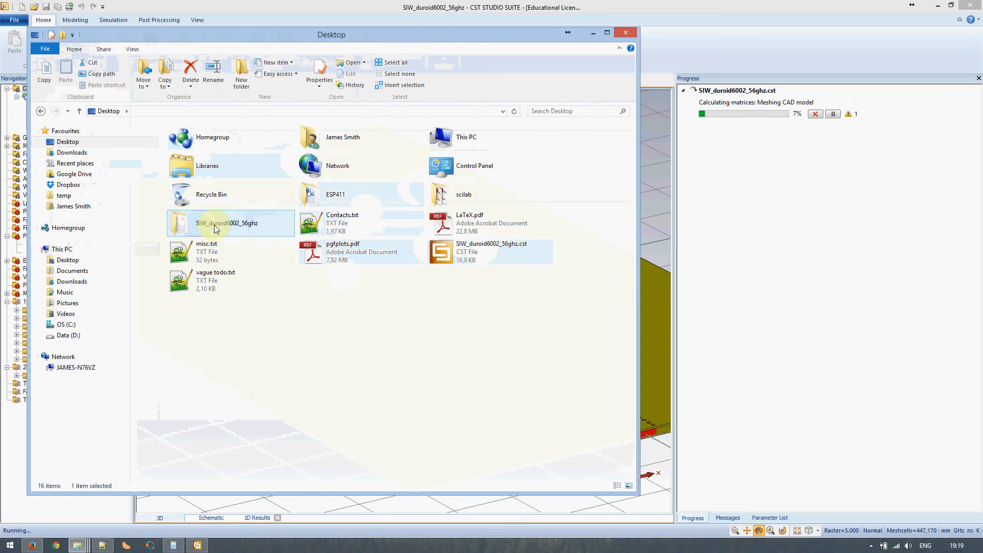
{"action": "double_click", "coordinate": [207, 229]}
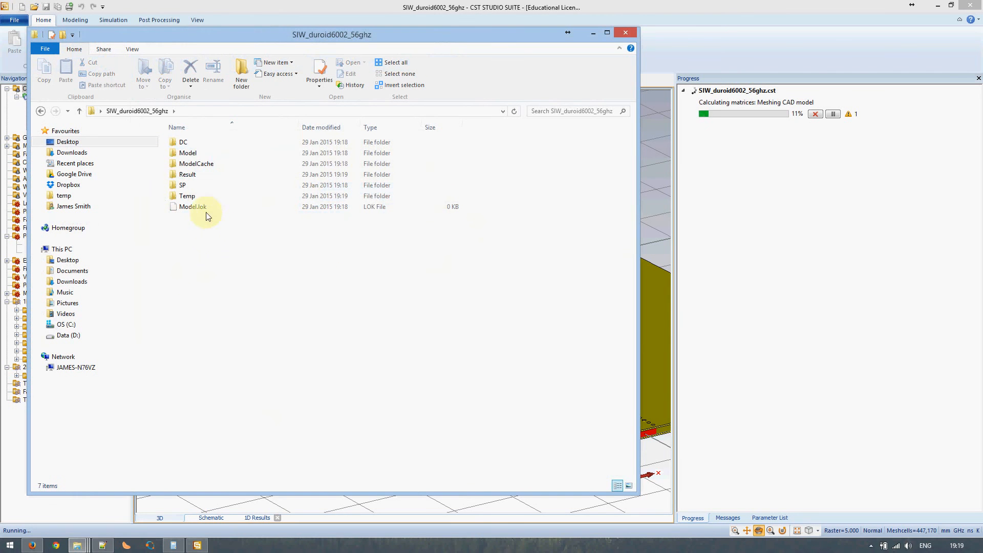
{"action": "left_click", "coordinate": [194, 176]}
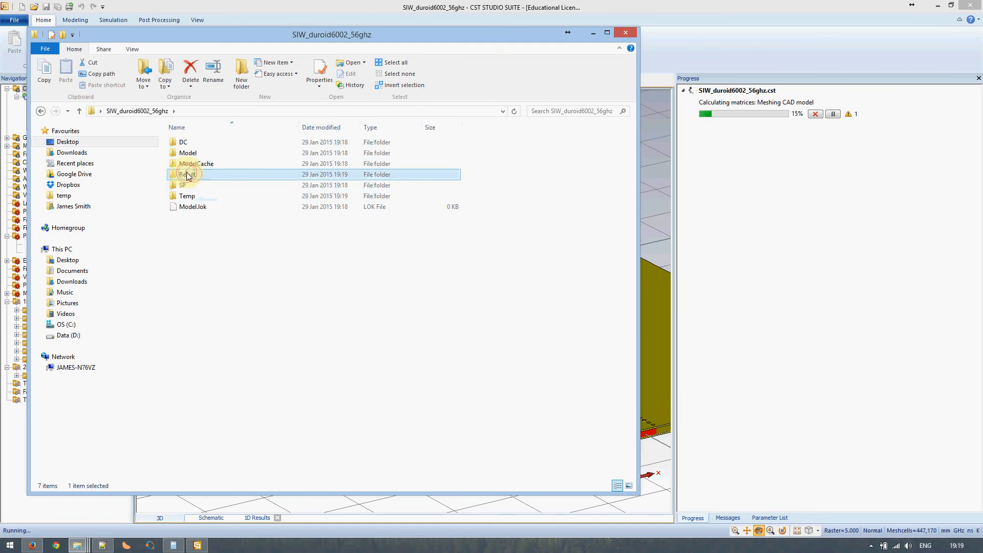
{"action": "double_click", "coordinate": [191, 175]}
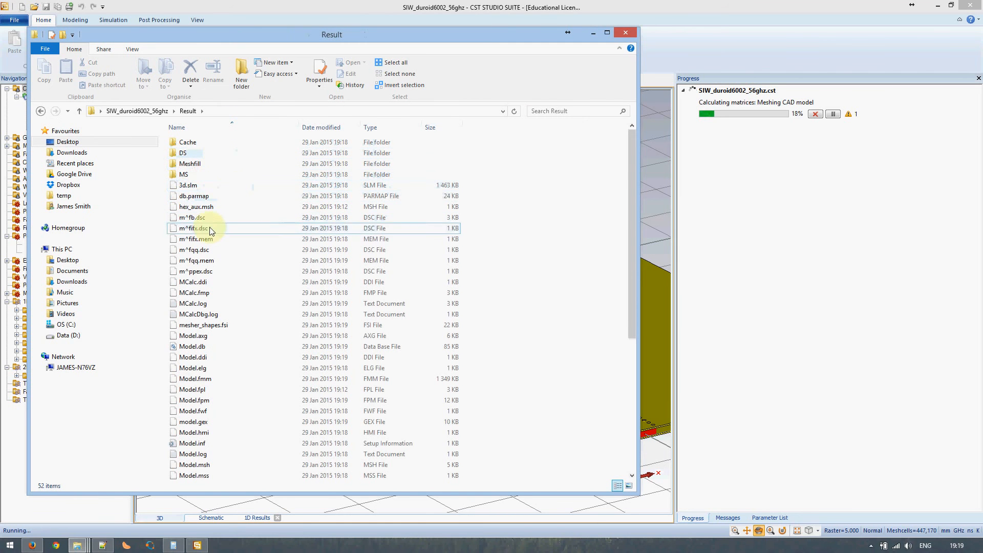
{"action": "scroll", "coordinate": [248, 285], "scroll_direction": "down", "scroll_amount": 7}
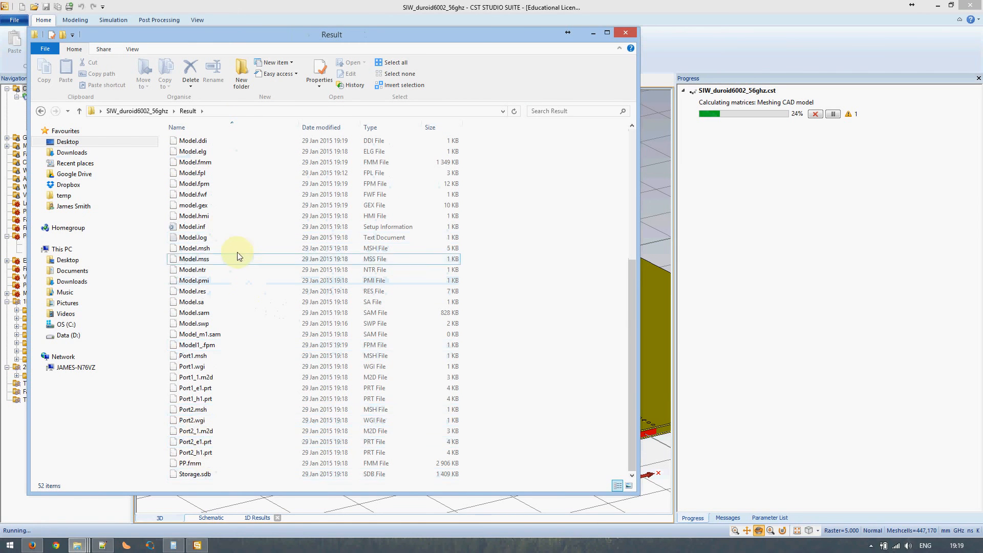
{"action": "scroll", "coordinate": [234, 257], "scroll_direction": "up", "scroll_amount": 7}
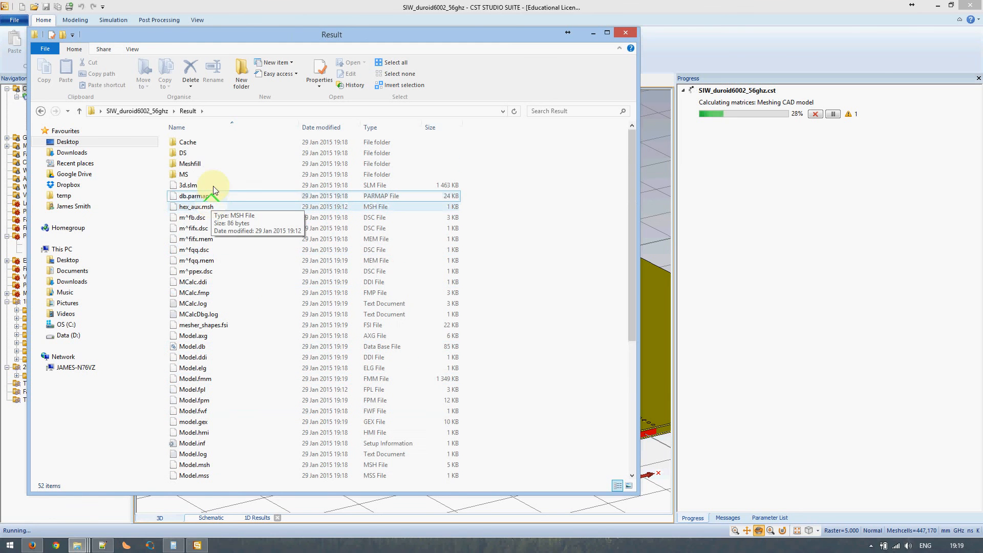
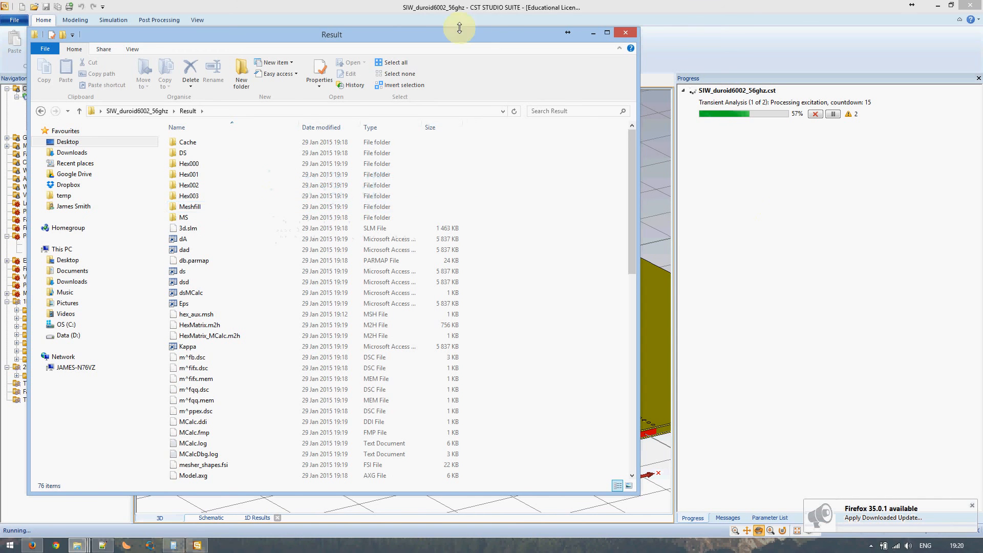
Bring CST Studio Suite back in front of Explorer to watch the running simulation
{"action": "left_click", "coordinate": [502, 17]}
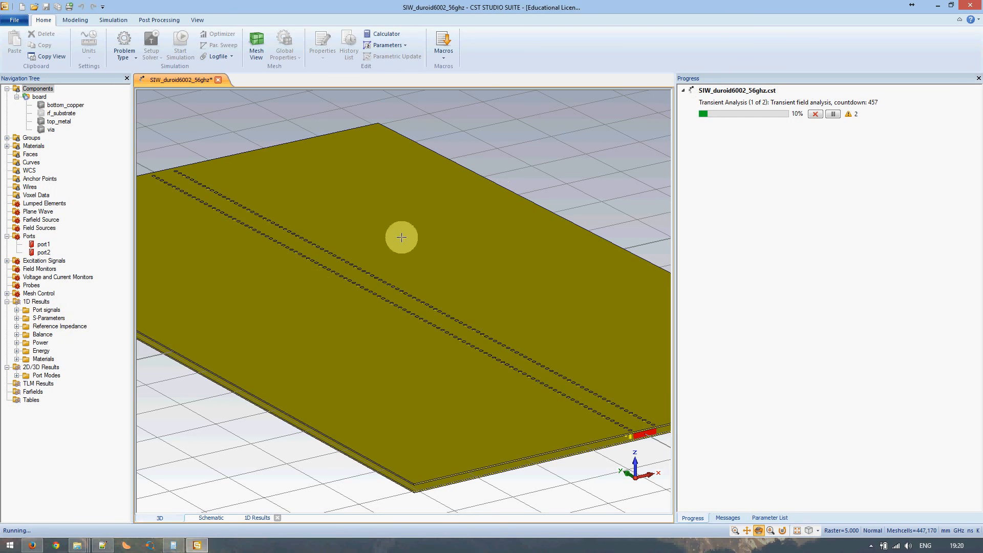
View the S-parameter magnitude and port time-signal plots, return to the 3D model, then show the Notepad++ notes
{"action": "left_click", "coordinate": [44, 319]}
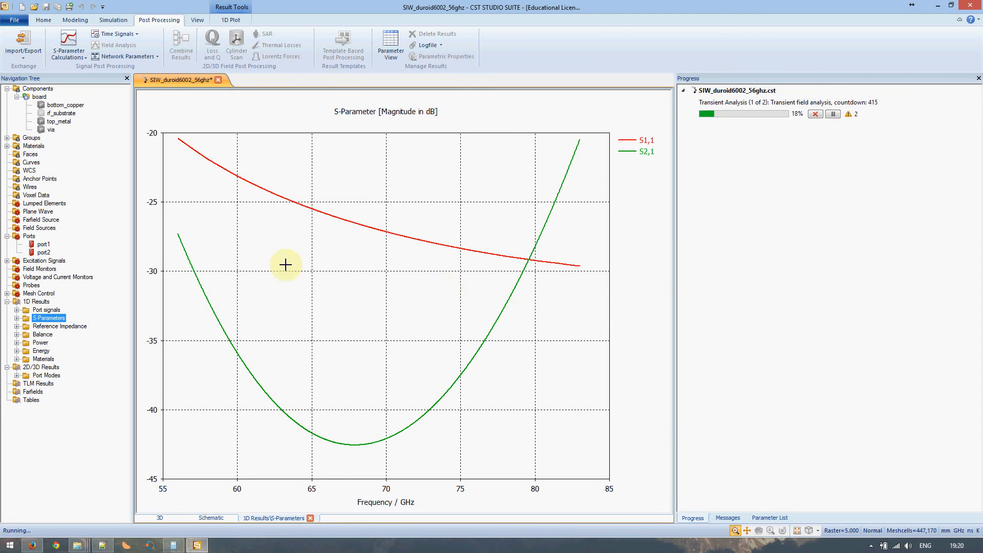
{"action": "left_click", "coordinate": [17, 310]}
{"action": "left_click", "coordinate": [44, 312]}
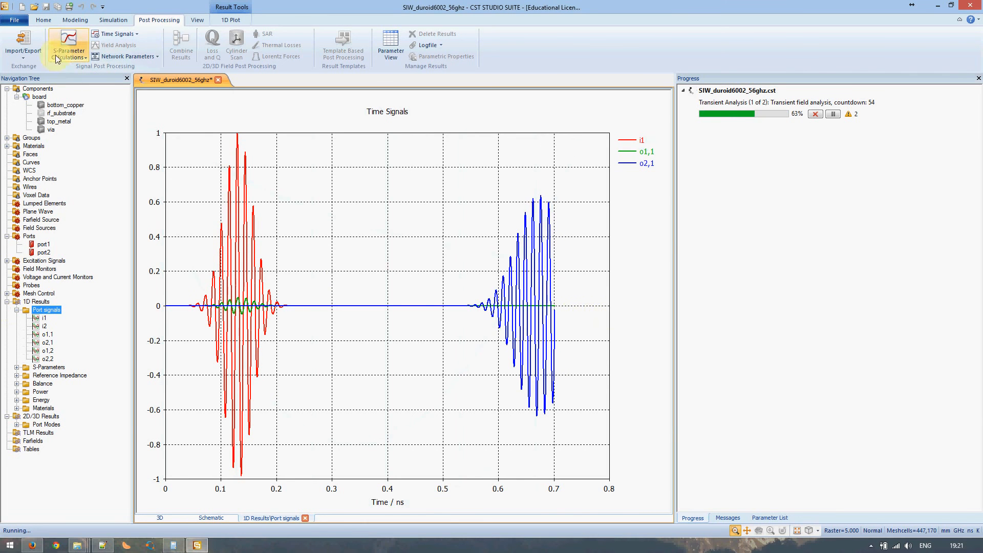
{"action": "left_click", "coordinate": [38, 89]}
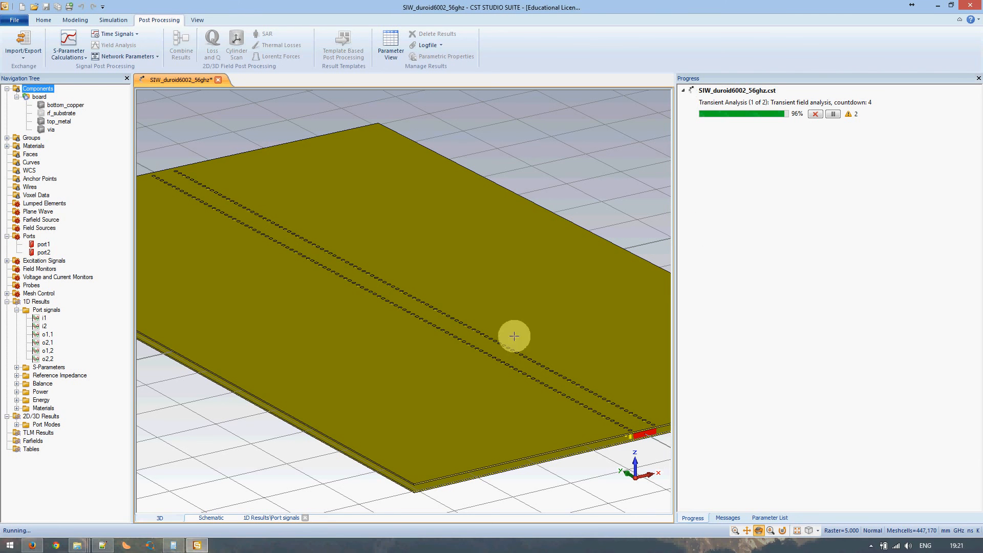
{"action": "left_click", "coordinate": [101, 545]}
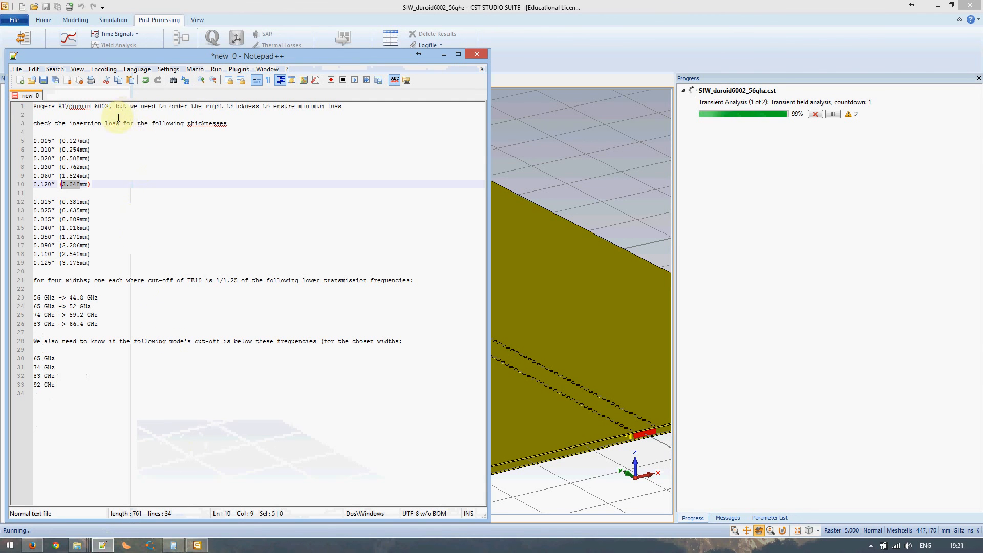
Highlight 'Rogers RT/duroid 6002', move the notes right, and list CST's PEC objects under Materials
{"action": "left_click_drag", "start_coordinate": [108, 107], "coordinate": [33, 106]}
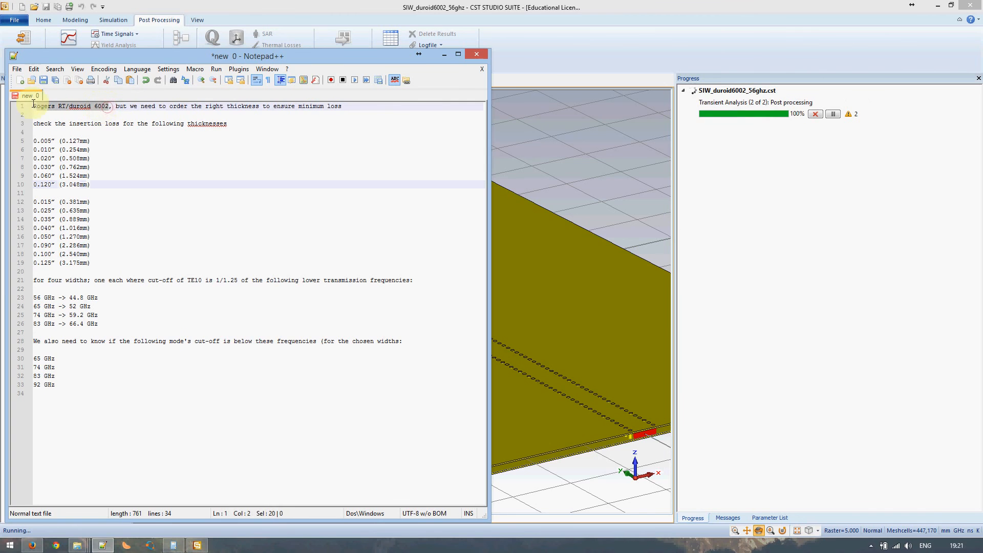
{"action": "left_click_drag", "start_coordinate": [113, 56], "coordinate": [414, 56]}
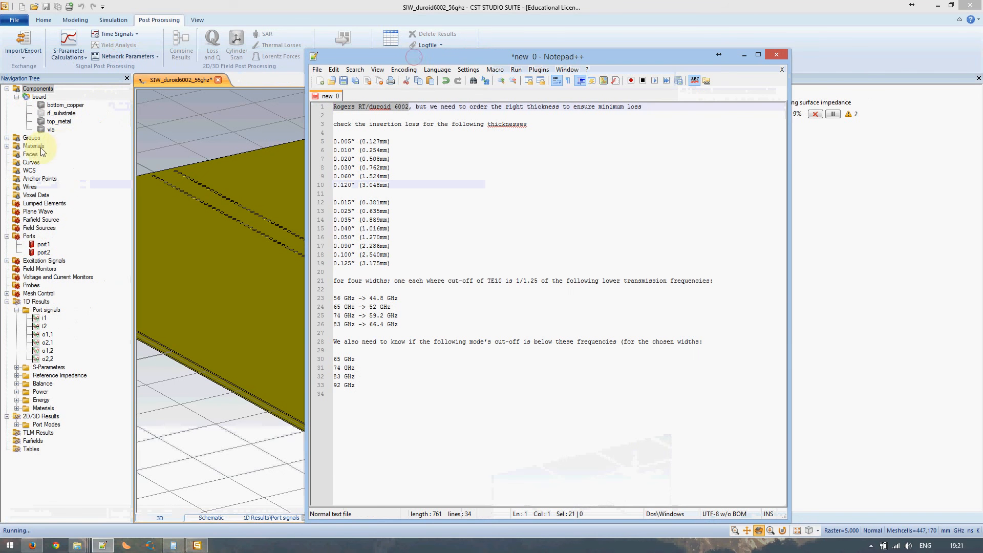
{"action": "left_click", "coordinate": [7, 145]}
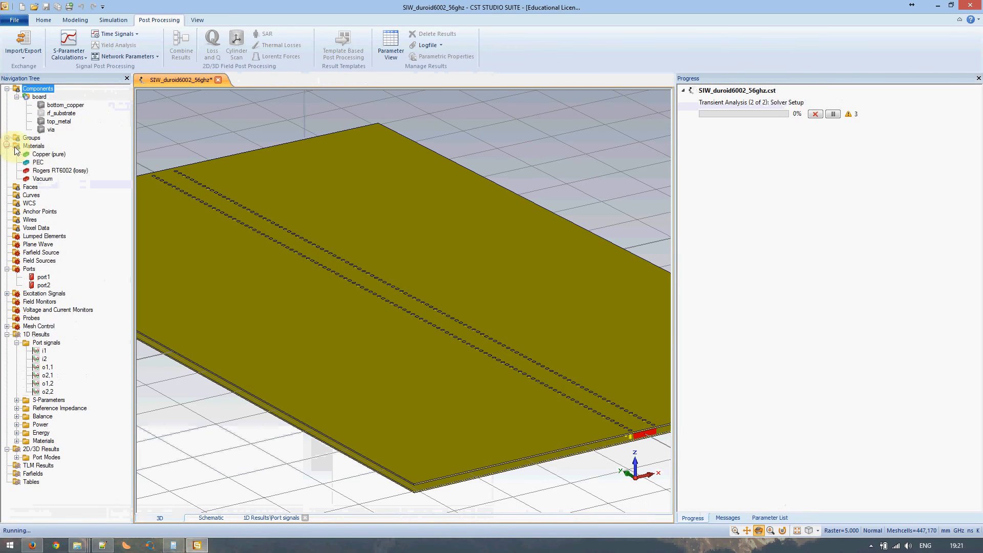
{"action": "left_click", "coordinate": [39, 162]}
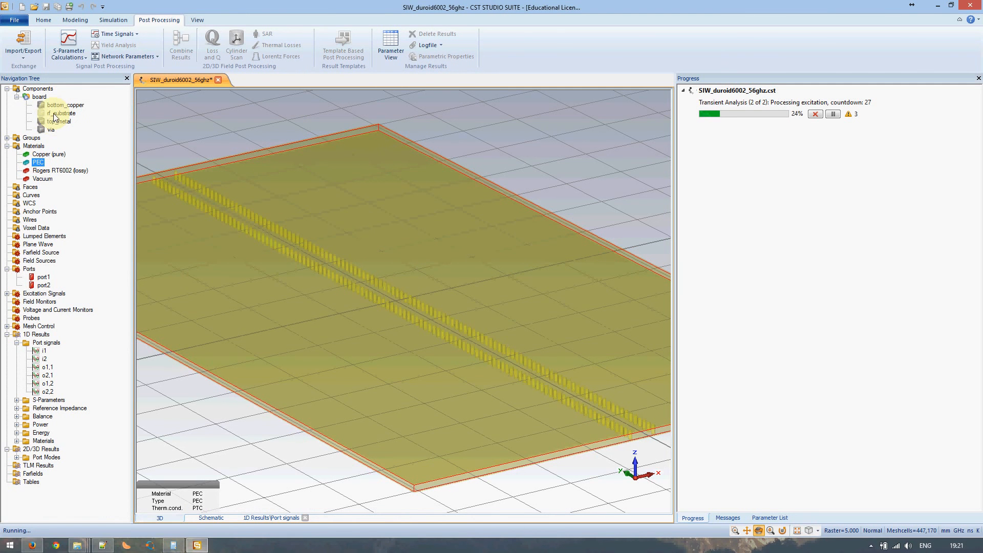
{"action": "left_click", "coordinate": [102, 545]}
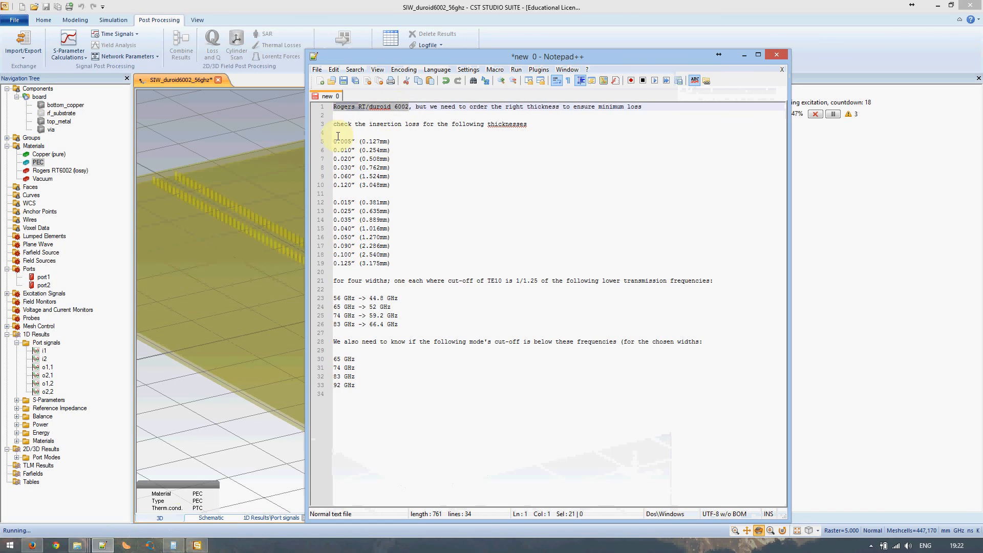
Review the substrate thicknesses on lines 5–19 and frequencies on lines 30–33, then minimize Notepad++
{"action": "left_click_drag", "start_coordinate": [364, 142], "coordinate": [393, 264]}
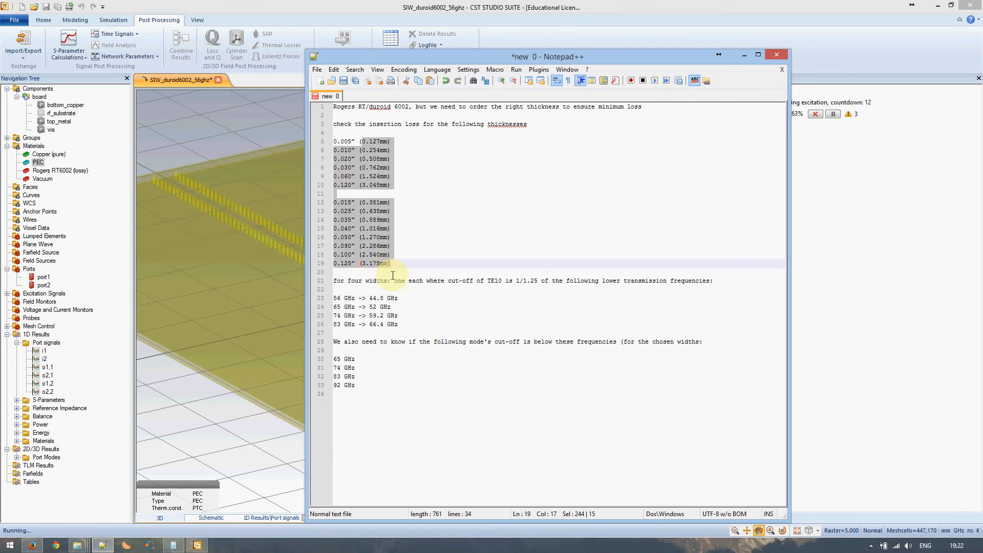
{"action": "left_click", "coordinate": [388, 299]}
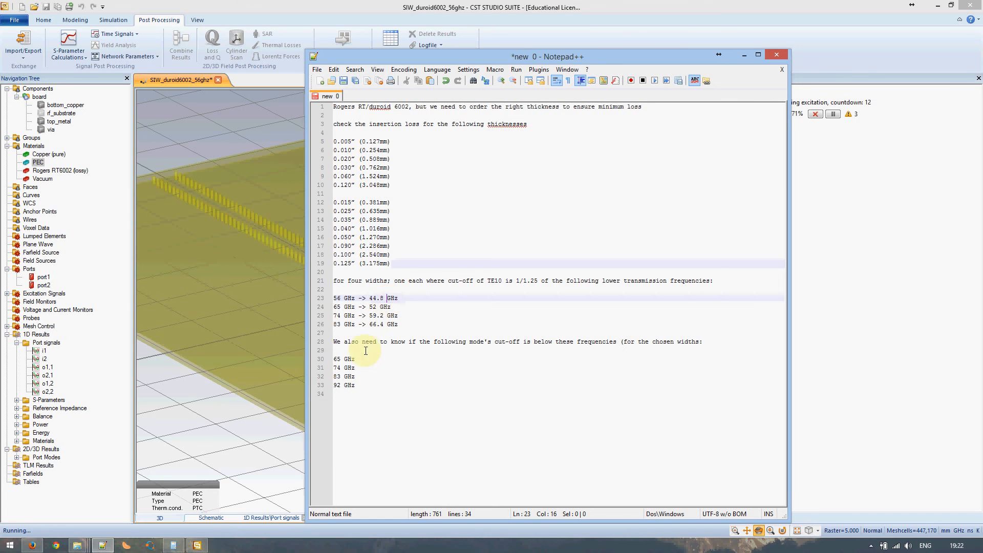
{"action": "mouse_move", "coordinate": [345, 360]}
{"action": "left_mouse_down"}
{"action": "mouse_move", "coordinate": [361, 363]}
{"action": "mouse_move", "coordinate": [362, 391]}
{"action": "mouse_move", "coordinate": [337, 363]}
{"action": "left_mouse_up"}
{"action": "triple_click", "coordinate": [364, 387]}
{"action": "left_click", "coordinate": [364, 387]}
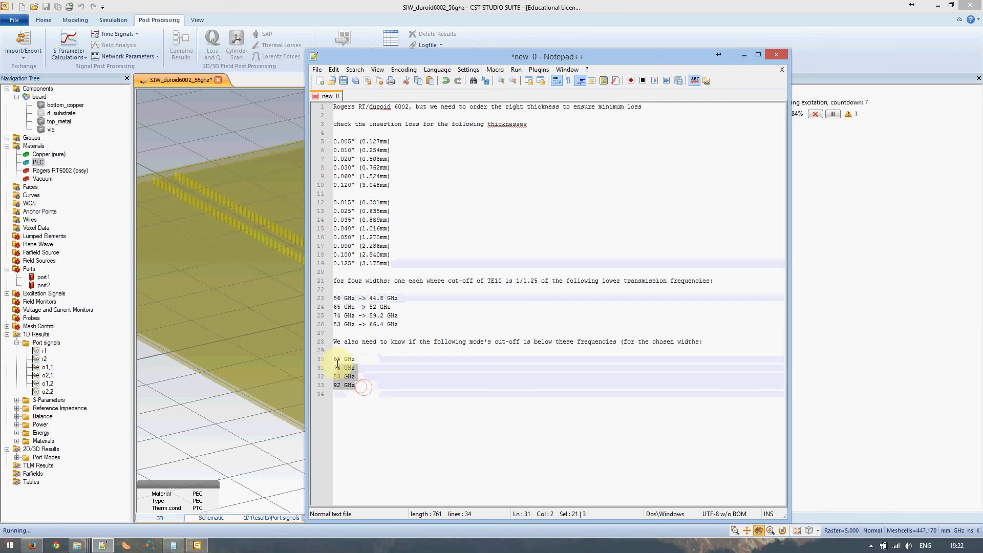
{"action": "left_click", "coordinate": [365, 387]}
{"action": "left_click", "coordinate": [744, 54]}
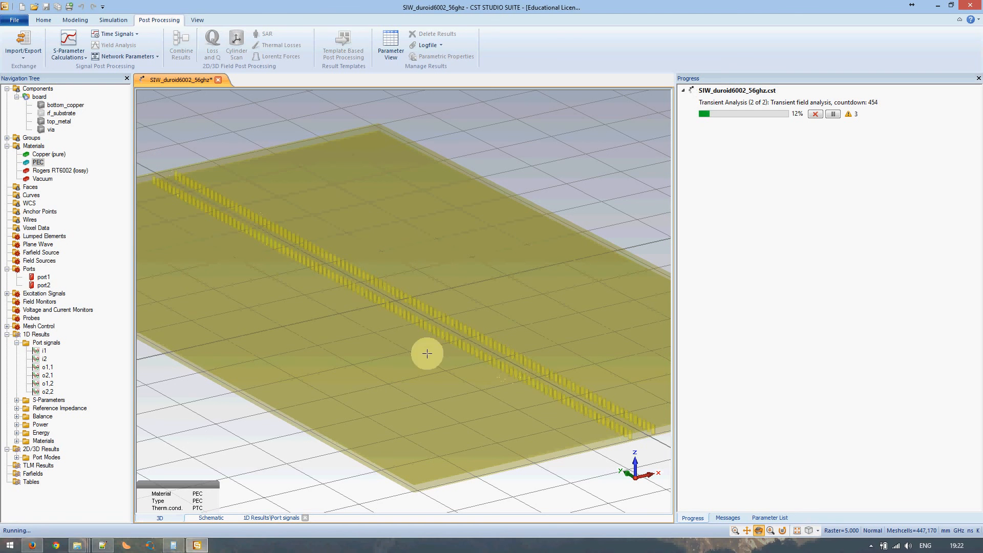
{"action": "mouse_move", "coordinate": [77, 549]}
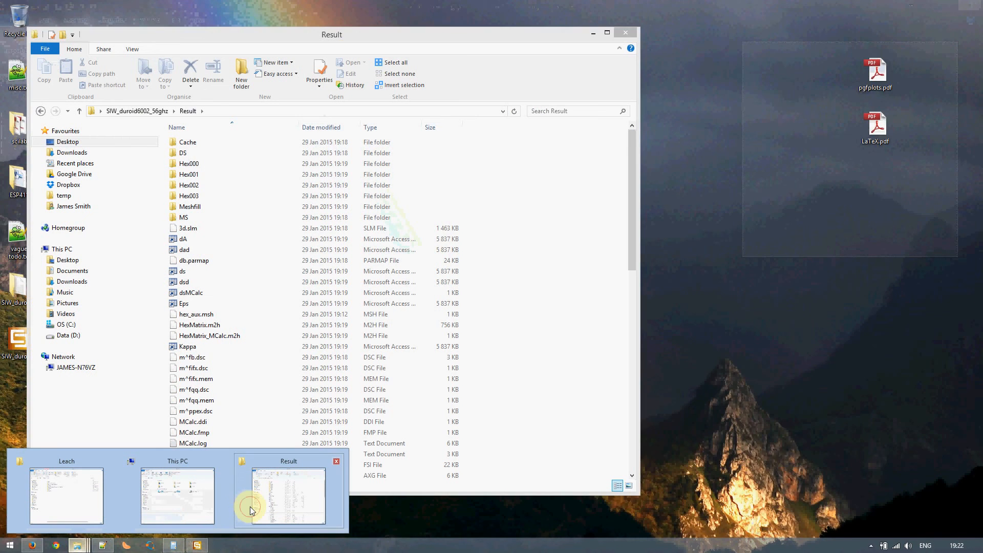
{"action": "left_click", "coordinate": [250, 509]}
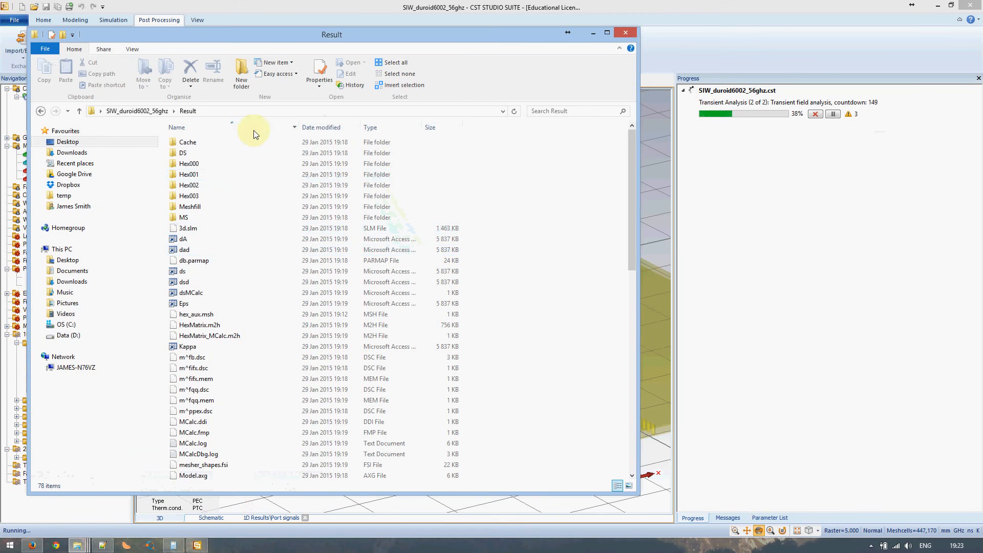
{"action": "left_click", "coordinate": [594, 33]}
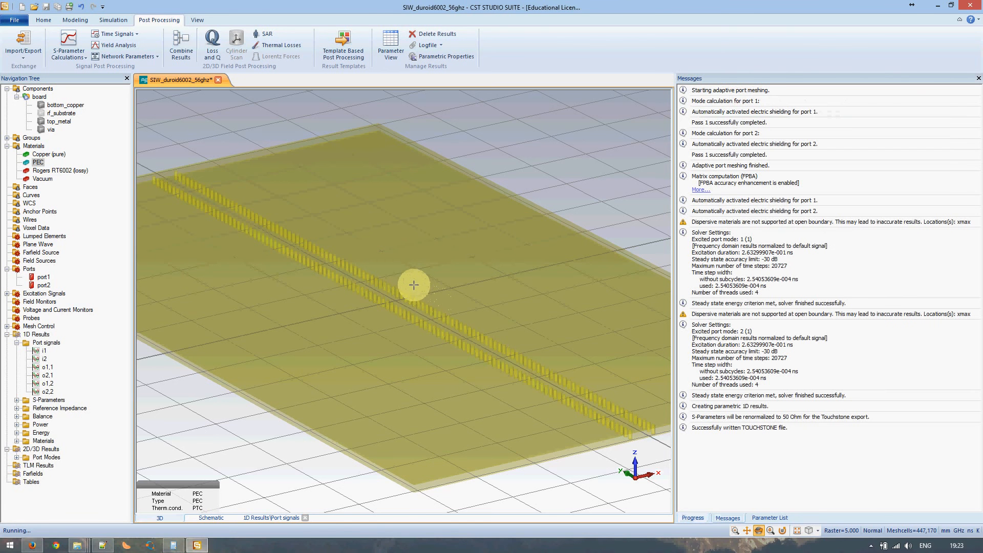
Switch to the Result folder window and open its TOUCHSTONE files folder
{"action": "left_click", "coordinate": [85, 546]}
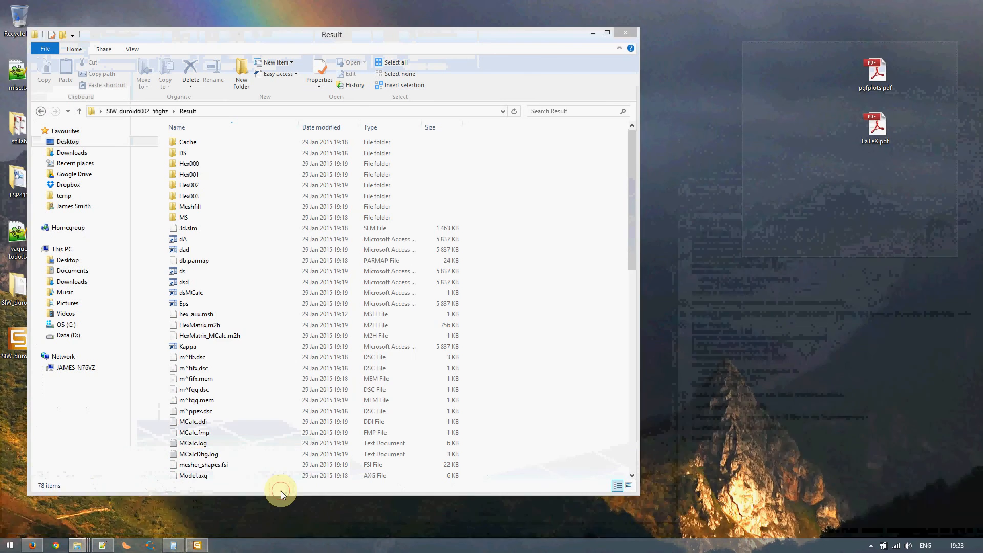
{"action": "left_click", "coordinate": [280, 490]}
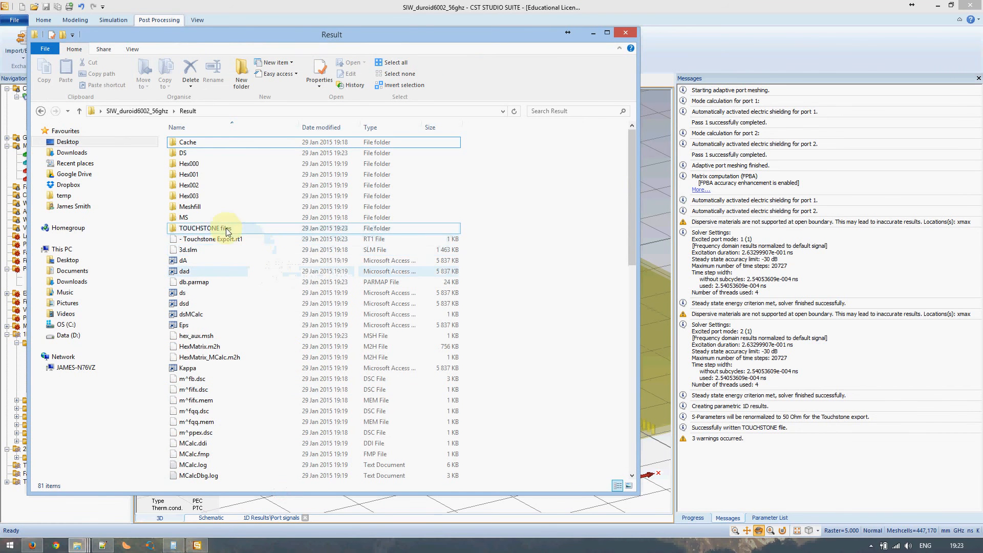
{"action": "double_click", "coordinate": [219, 228]}
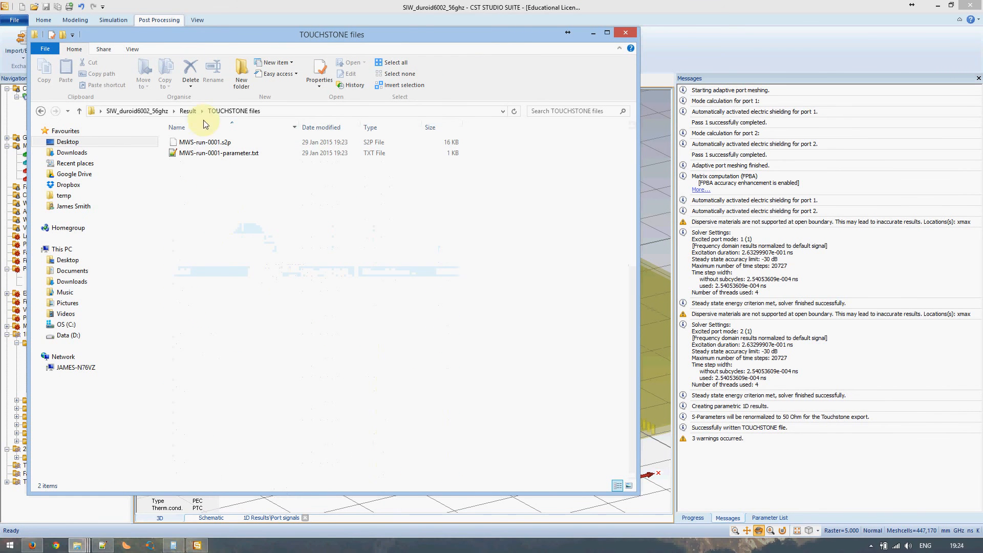
Open MWS-run-0001-parameter.txt in Notepad++ to check substrate_thickness=0,5, then select MWS-run-0001.s2p
{"action": "double_click", "coordinate": [219, 152]}
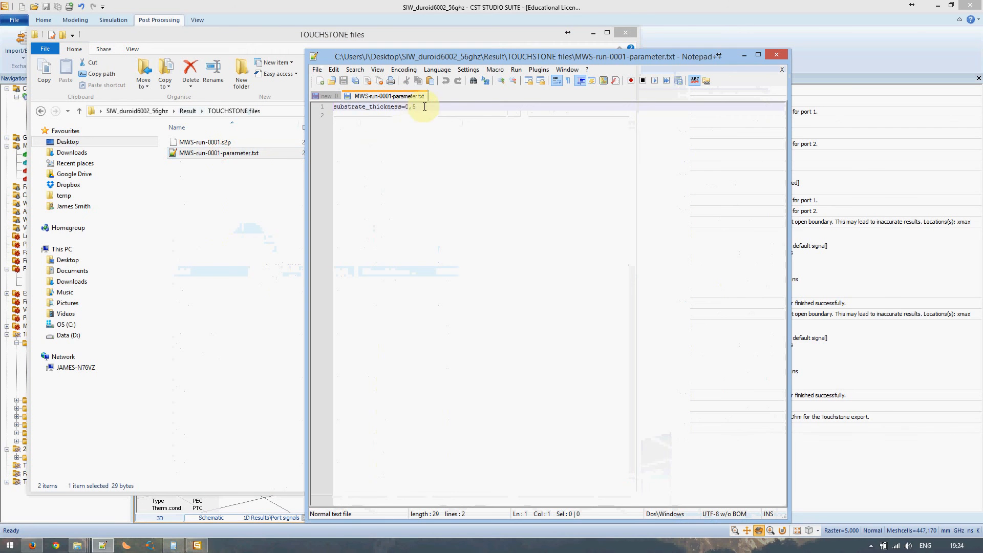
{"action": "left_click_drag", "start_coordinate": [418, 110], "coordinate": [330, 107]}
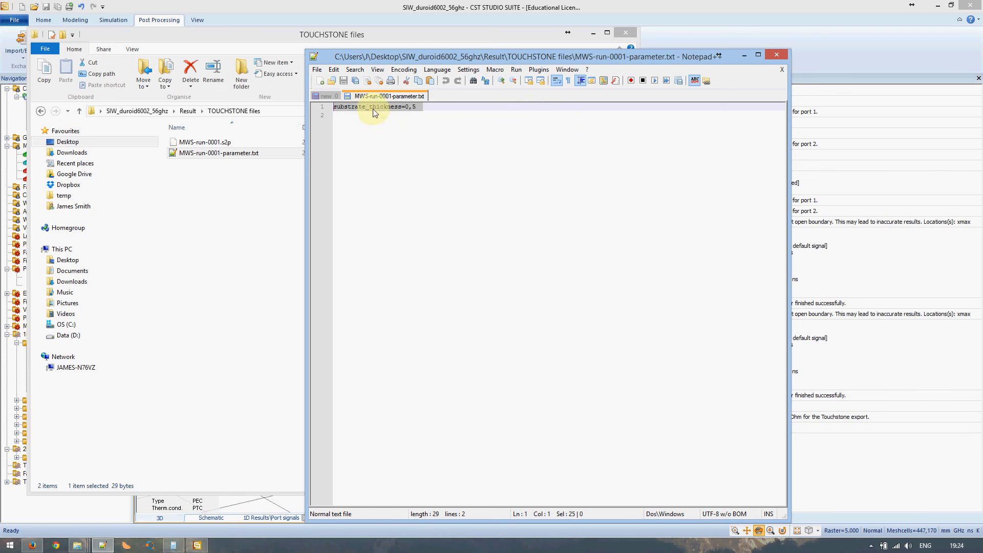
{"action": "left_click", "coordinate": [202, 147]}
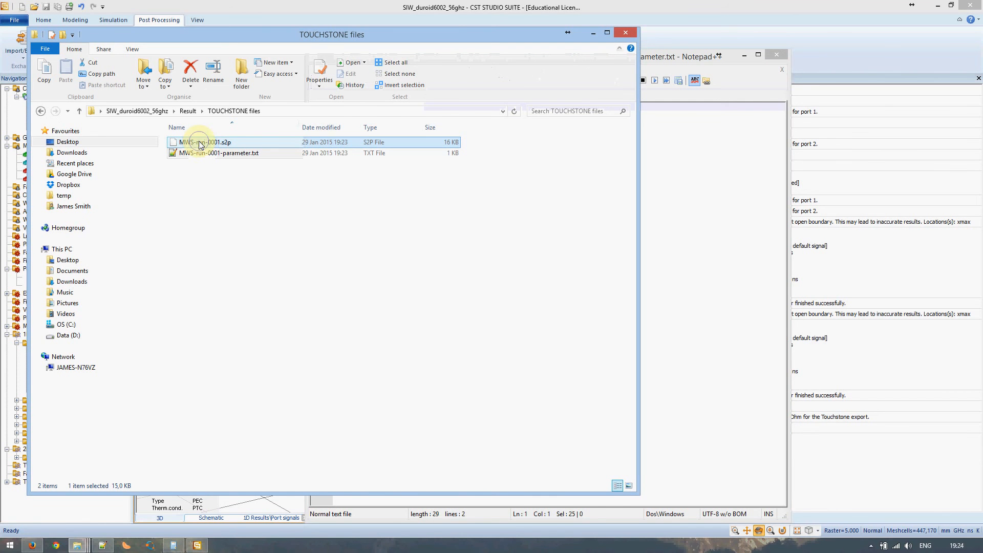
Open MWS-run-0001.s2p with Notepad++ and widen the window so data rows don't wrap
{"action": "right_click", "coordinate": [200, 145]}
{"action": "left_click", "coordinate": [237, 169]}
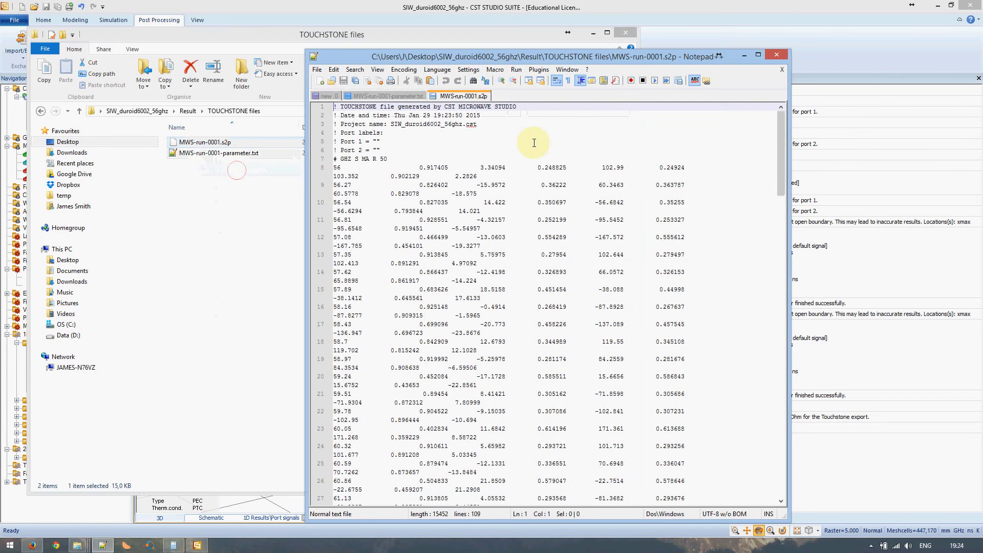
{"action": "left_click_drag", "start_coordinate": [787, 155], "coordinate": [957, 163]}
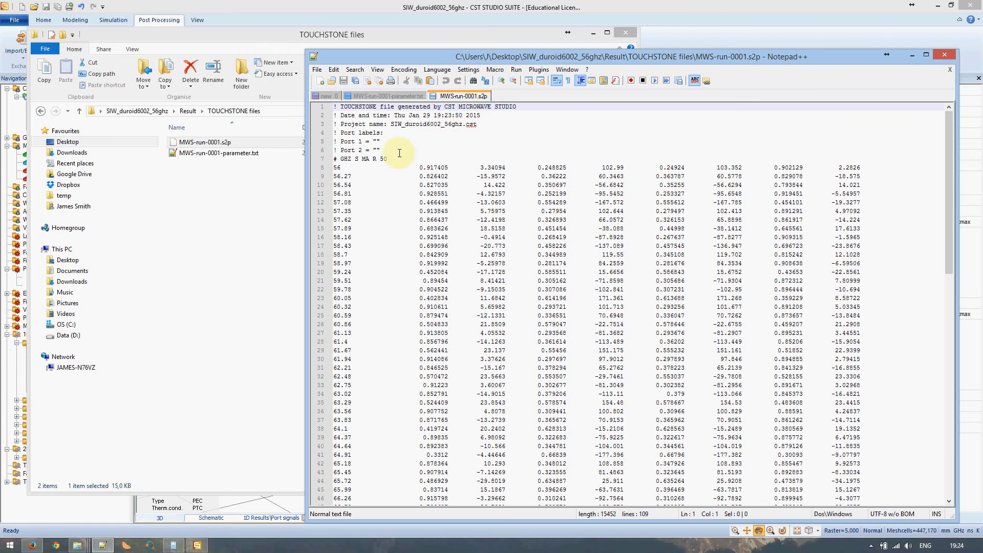
Inspect the header '# GHz S MA R 50': GHz units, S-parameters, magnitude-angle format, 50 ohm reference
{"action": "double_click", "coordinate": [347, 157]}
{"action": "double_click", "coordinate": [356, 157]}
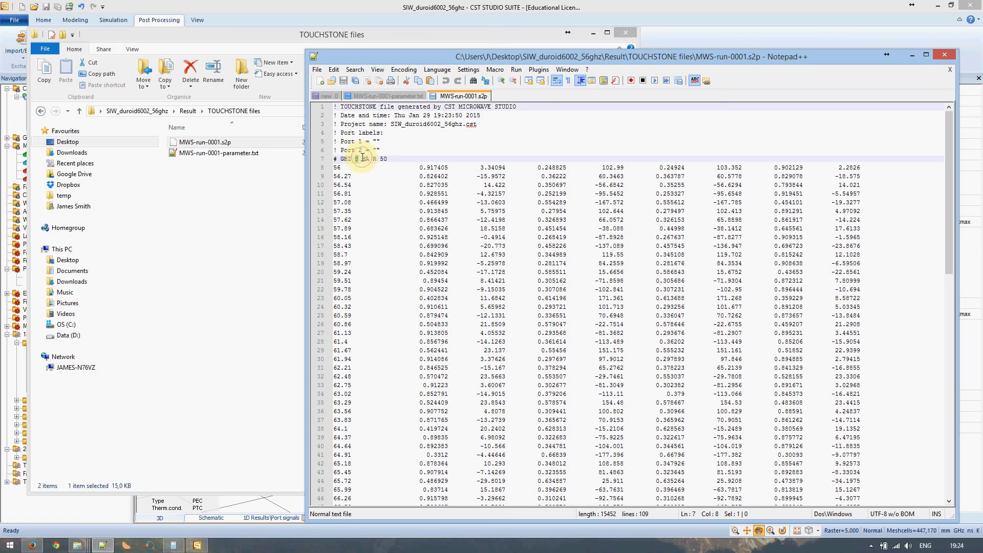
{"action": "left_click_drag", "start_coordinate": [364, 158], "coordinate": [368, 158]}
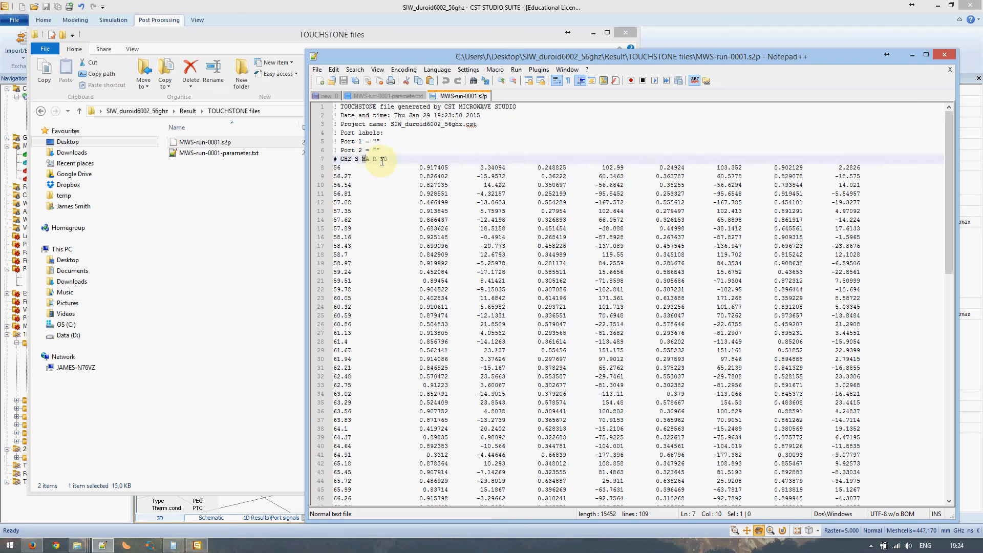
{"action": "double_click", "coordinate": [383, 160]}
{"action": "left_click", "coordinate": [404, 155]}
Examine line 8's magnitude-angle pairs, singling out the first magnitude 0.917405
{"action": "left_click_drag", "start_coordinate": [416, 168], "coordinate": [507, 166]}
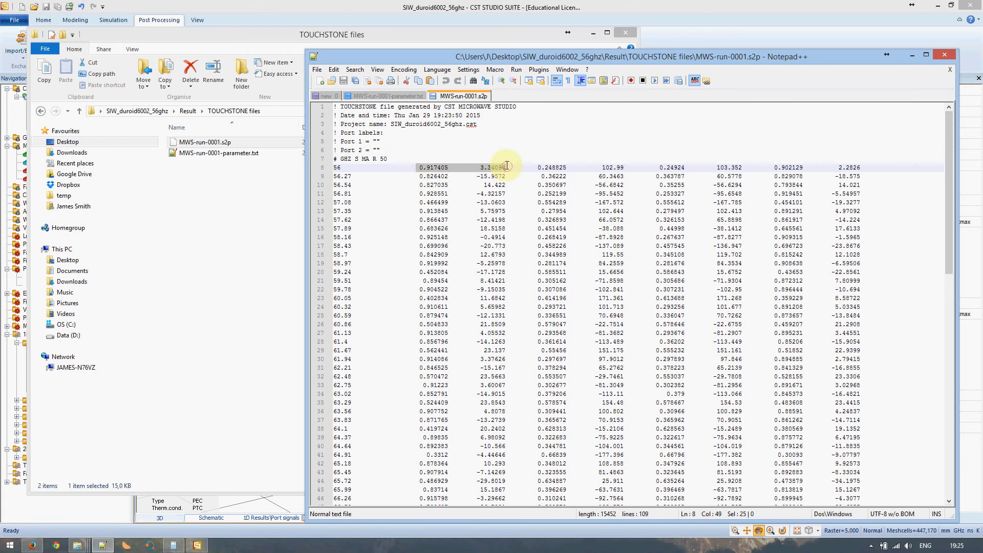
{"action": "left_click", "coordinate": [539, 168]}
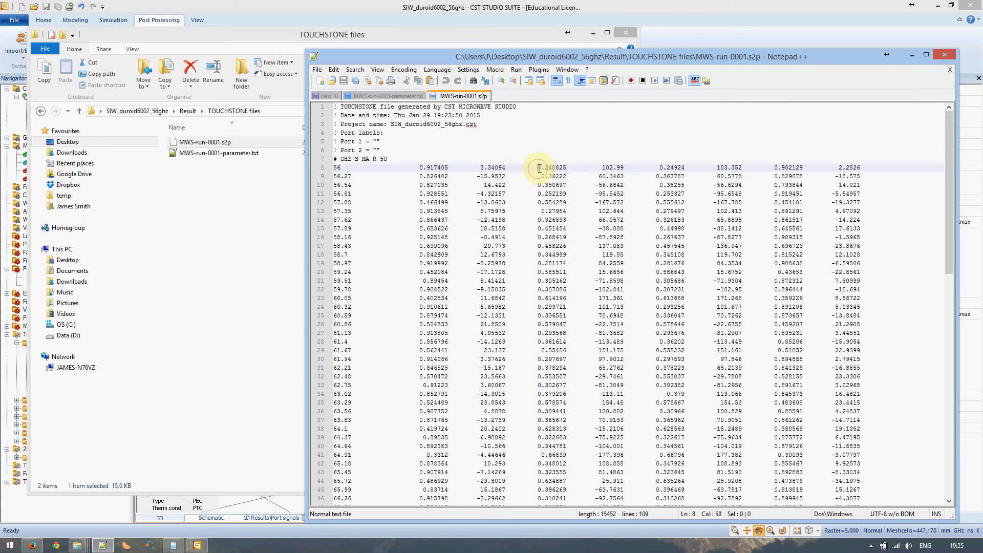
{"action": "left_click_drag", "start_coordinate": [539, 168], "coordinate": [863, 168]}
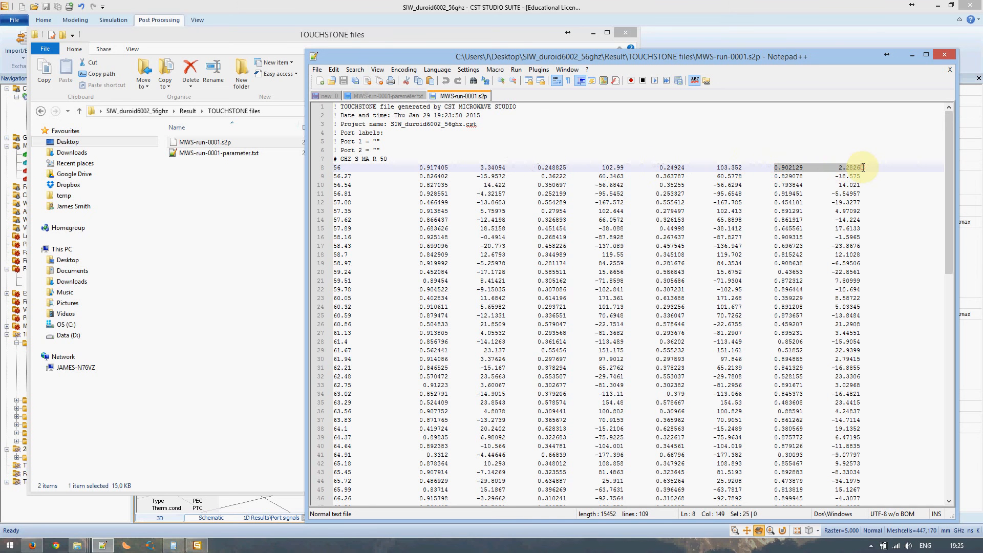
{"action": "double_click", "coordinate": [439, 169]}
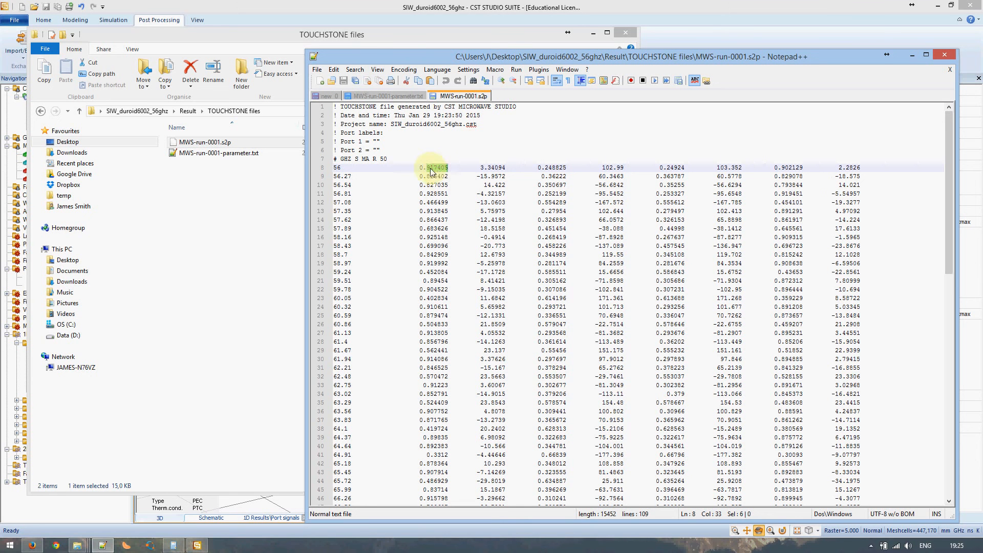
{"action": "left_click_drag", "start_coordinate": [419, 168], "coordinate": [449, 168]}
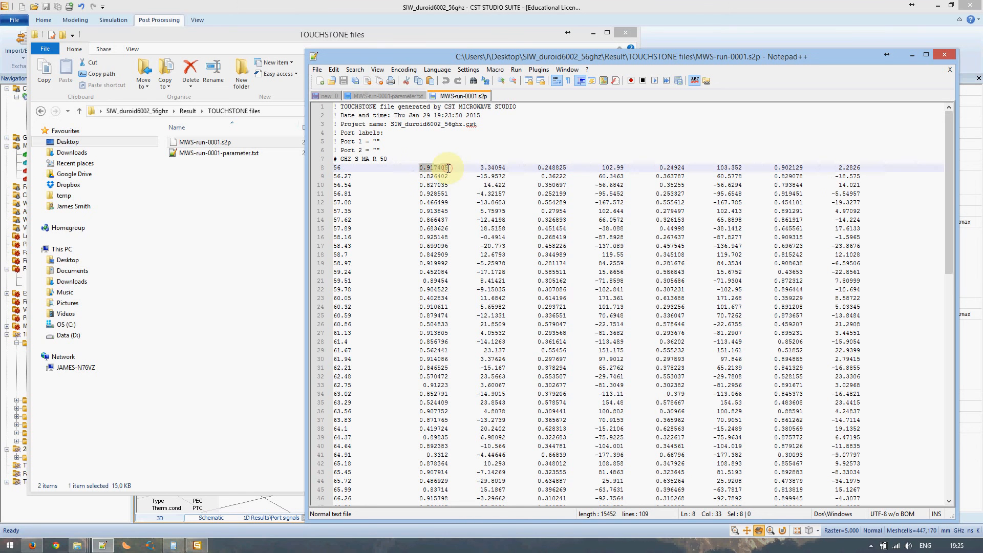
{"action": "left_click", "coordinate": [476, 173]}
{"action": "left_click", "coordinate": [543, 168]}
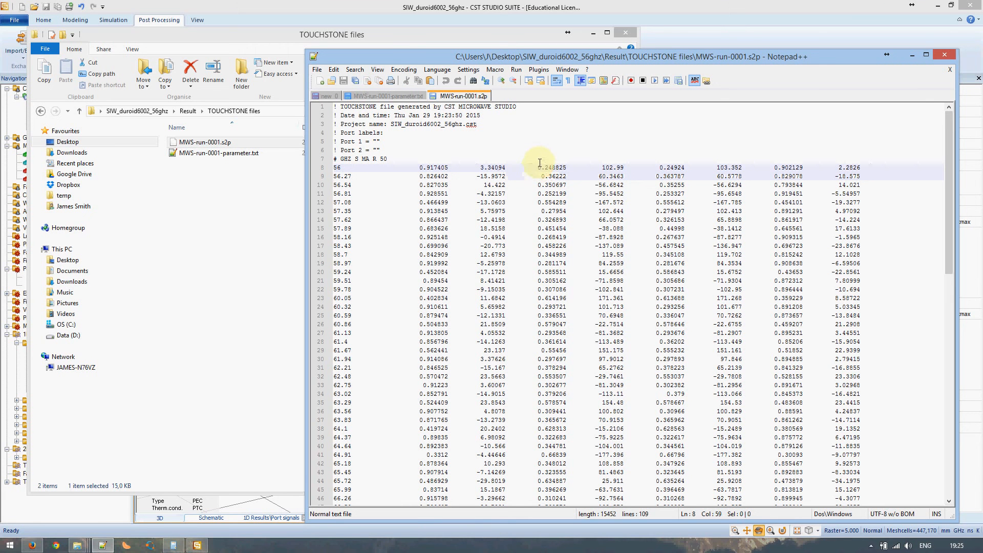
Column-select the 0.248825, 102.99, 0.24924 and 103.352 data columns in turn
{"action": "left_click_drag", "start_coordinate": [541, 162], "coordinate": [569, 230], "text": "alt"}
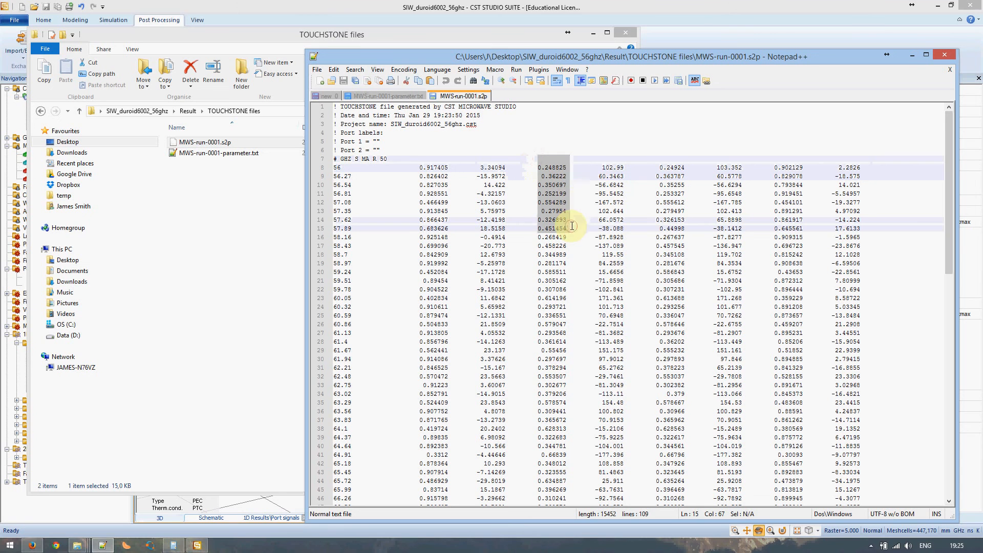
{"action": "left_click_drag", "start_coordinate": [594, 159], "coordinate": [626, 236], "text": "alt"}
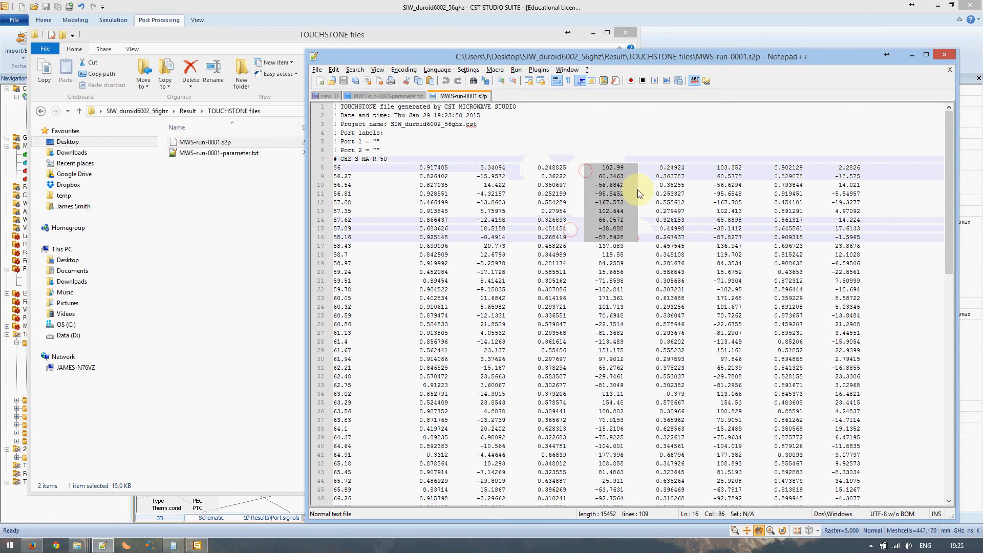
{"action": "left_click_drag", "start_coordinate": [657, 163], "coordinate": [690, 247], "text": "alt"}
{"action": "left_click_drag", "start_coordinate": [713, 164], "coordinate": [747, 237], "text": "alt"}
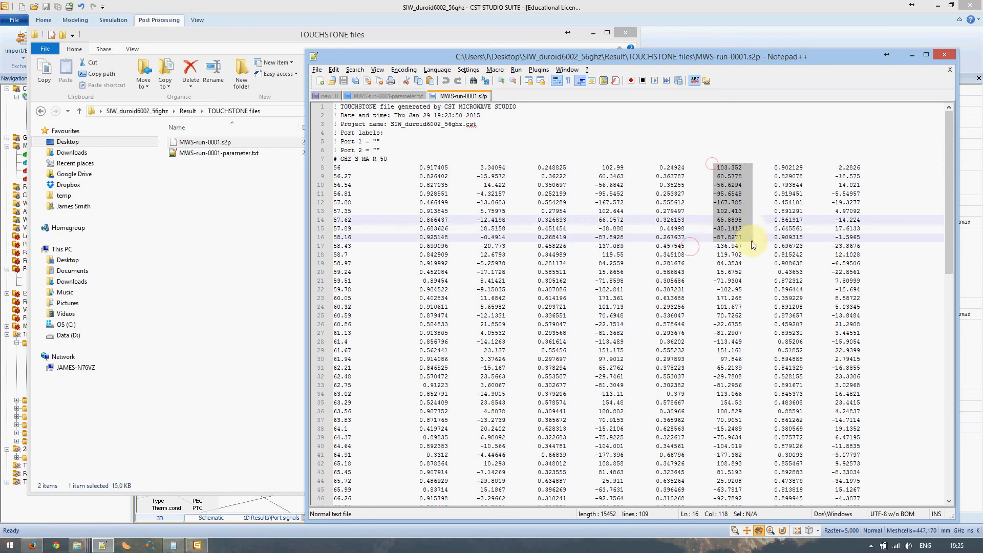
{"action": "left_click", "coordinate": [724, 176]}
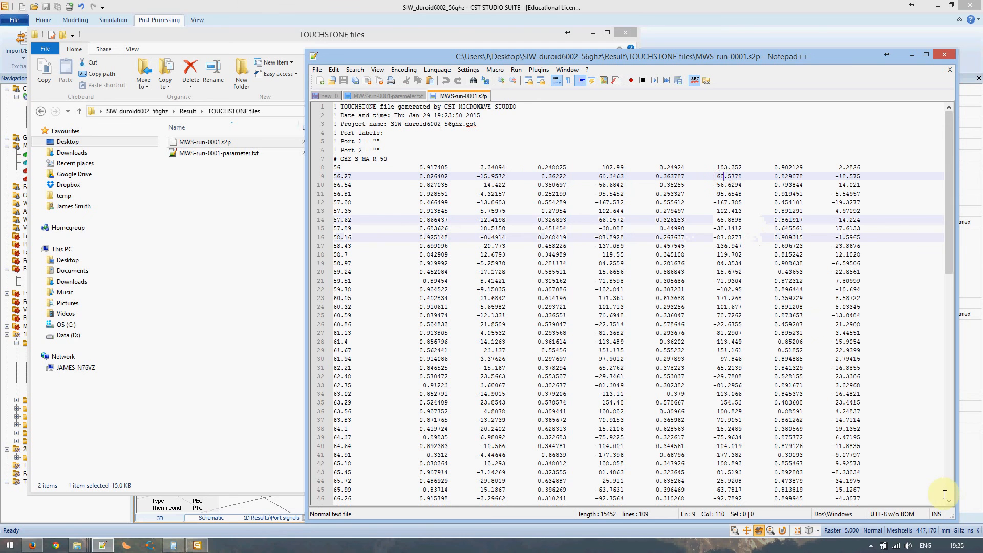
{"action": "left_click", "coordinate": [870, 546]}
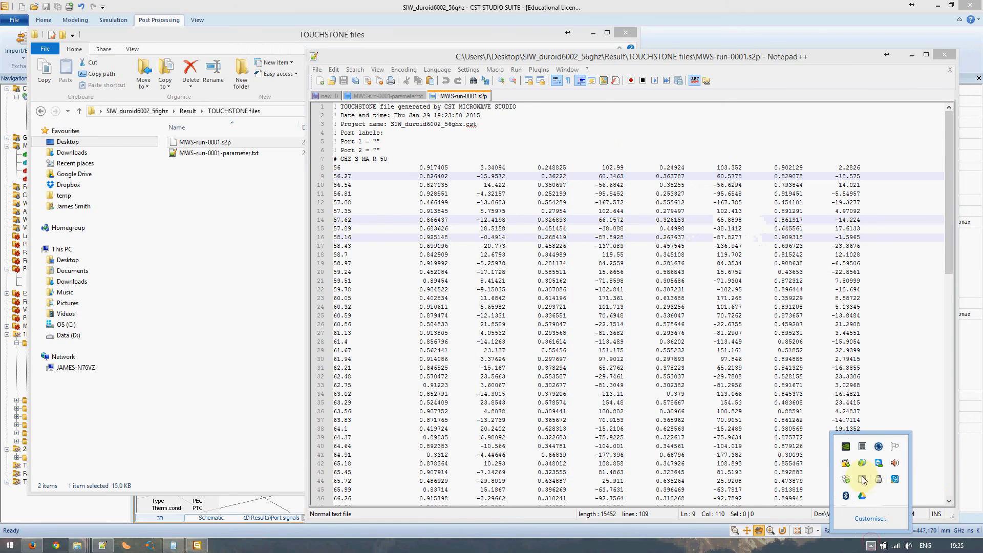